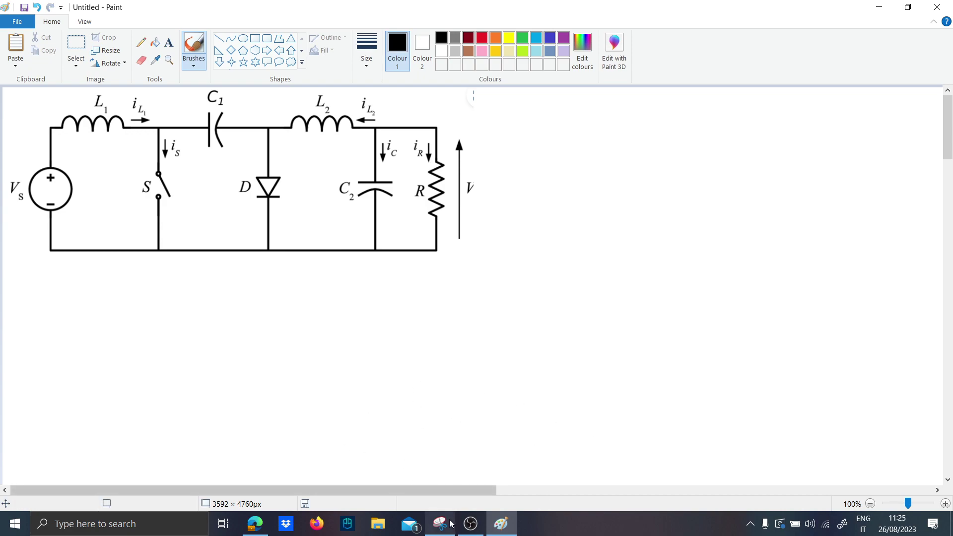
{"action": "left_click", "coordinate": [470, 524]}
{"action": "left_click", "coordinate": [655, 82]}
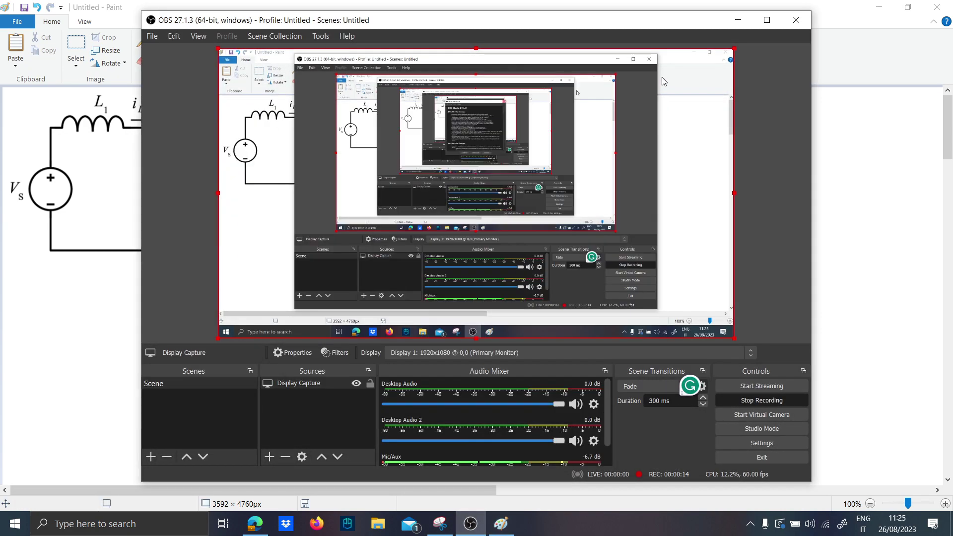
{"action": "left_click", "coordinate": [737, 20]}
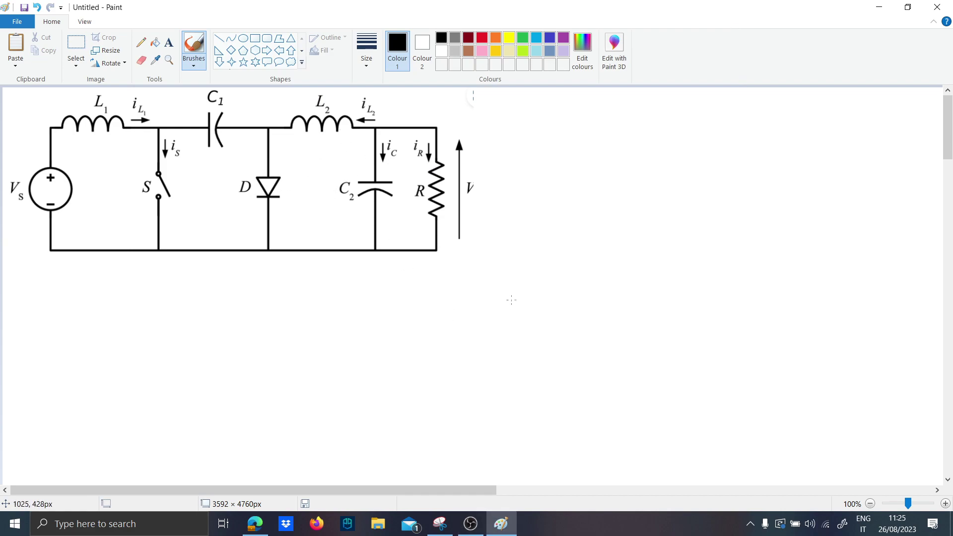
Step: Sketch a SEPIC converter in black beside the given circuit, and hand-label the two circuits "SEPIC" and "CUK"
{"action": "mouse_move", "coordinate": [544, 212]}
{"action": "left_mouse_down"}
{"action": "mouse_move", "coordinate": [571, 215]}
{"action": "mouse_move", "coordinate": [567, 159]}
{"action": "mouse_move", "coordinate": [625, 158]}
{"action": "mouse_move", "coordinate": [690, 204]}
{"action": "left_mouse_up"}
{"action": "mouse_move", "coordinate": [681, 216]}
{"action": "left_mouse_down"}
{"action": "mouse_move", "coordinate": [673, 226]}
{"action": "mouse_move", "coordinate": [546, 243]}
{"action": "mouse_move", "coordinate": [550, 224]}
{"action": "left_mouse_up"}
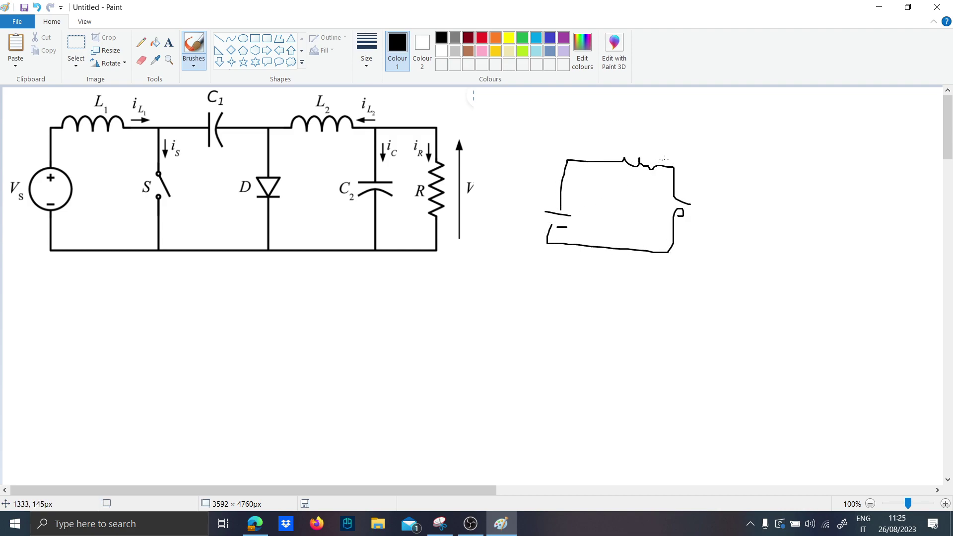
{"action": "mouse_move", "coordinate": [676, 168]}
{"action": "left_mouse_down"}
{"action": "mouse_move", "coordinate": [729, 173]}
{"action": "mouse_move", "coordinate": [728, 187]}
{"action": "left_mouse_up"}
{"action": "mouse_move", "coordinate": [740, 158]}
{"action": "left_mouse_down"}
{"action": "mouse_move", "coordinate": [739, 176]}
{"action": "mouse_move", "coordinate": [771, 208]}
{"action": "mouse_move", "coordinate": [776, 262]}
{"action": "mouse_move", "coordinate": [695, 262]}
{"action": "left_mouse_up"}
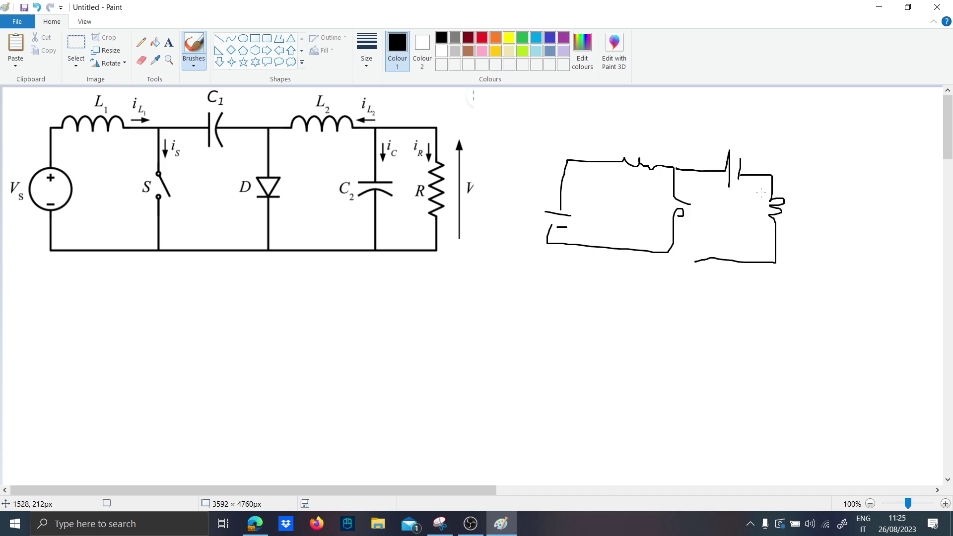
{"action": "mouse_move", "coordinate": [777, 167]}
{"action": "left_mouse_down"}
{"action": "mouse_move", "coordinate": [806, 176]}
{"action": "mouse_move", "coordinate": [812, 197]}
{"action": "mouse_move", "coordinate": [850, 184]}
{"action": "mouse_move", "coordinate": [870, 223]}
{"action": "left_mouse_up"}
{"action": "left_click_drag", "start_coordinate": [866, 229], "coordinate": [803, 267]}
{"action": "mouse_move", "coordinate": [656, 133]}
{"action": "left_mouse_down"}
{"action": "mouse_move", "coordinate": [661, 114]}
{"action": "mouse_move", "coordinate": [689, 119]}
{"action": "left_mouse_up"}
{"action": "mouse_move", "coordinate": [703, 132]}
{"action": "left_mouse_down"}
{"action": "mouse_move", "coordinate": [691, 127]}
{"action": "mouse_move", "coordinate": [730, 130]}
{"action": "left_mouse_up"}
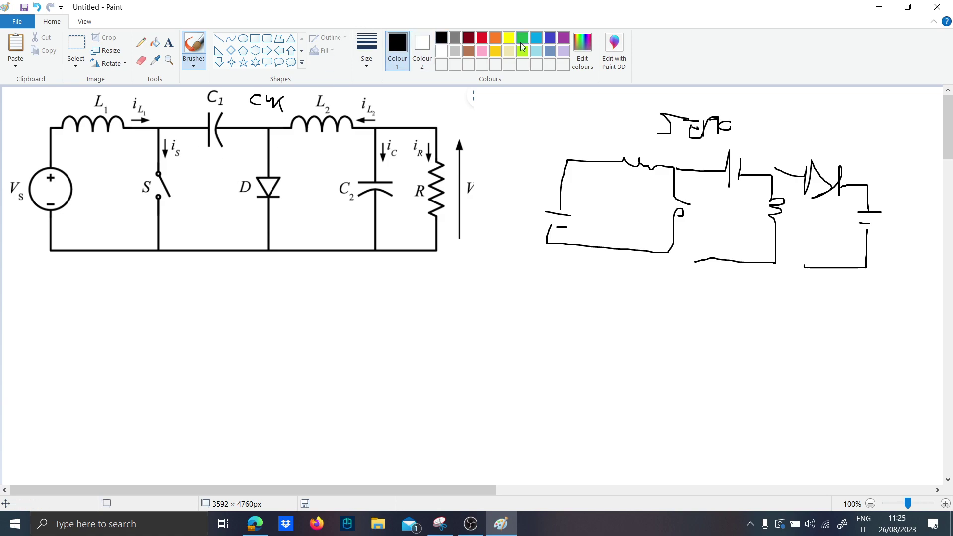
Step: Add the red text "1) Topology which the output voltage can be higher or lower than the input voltage" below the Cuk circuit
{"action": "left_click", "coordinate": [482, 38]}
{"action": "left_click", "coordinate": [169, 42]}
{"action": "left_click_drag", "start_coordinate": [37, 283], "coordinate": [421, 360]}
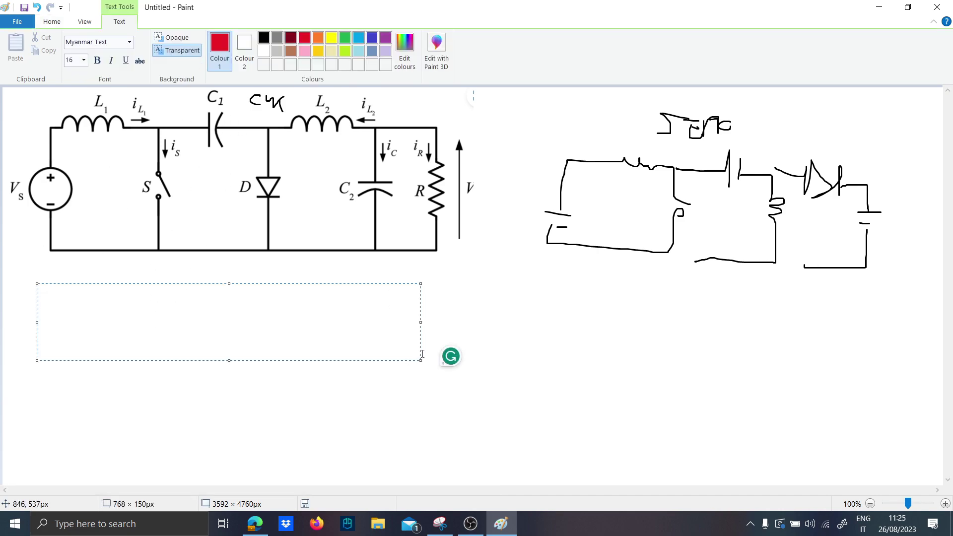
{"action": "type", "text": "1)"}
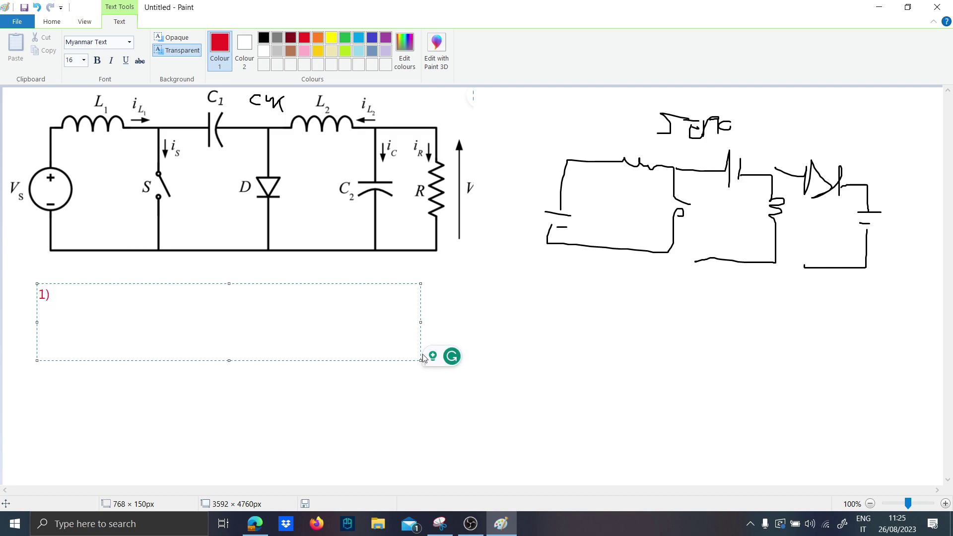
{"action": "key", "text": "Caps_Lock"}
{"action": "type", "text": "B"}
{"action": "key", "text": "Caps_Lock"}
{"action": "key", "text": "BackSpace"}
{"action": "type", "text": "Top"}
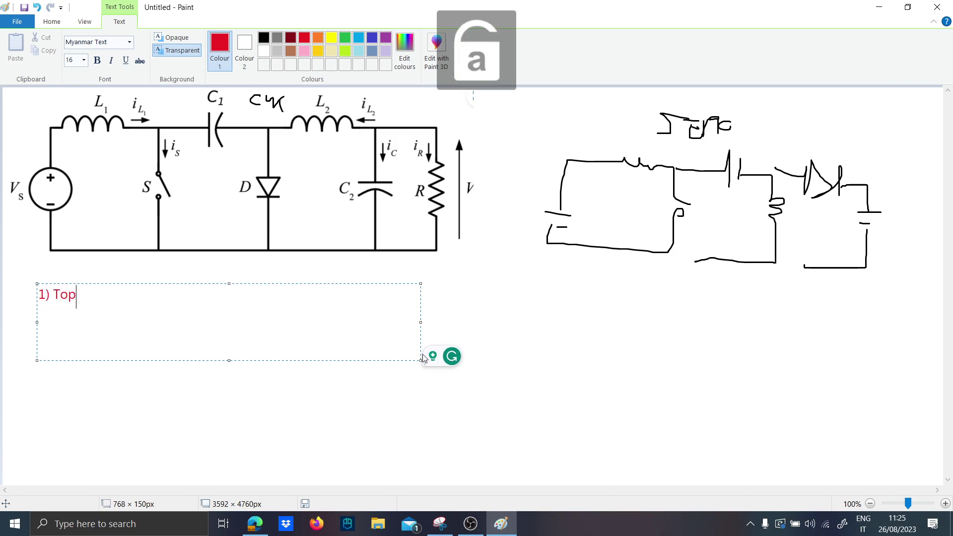
{"action": "type", "text": "ology whi"}
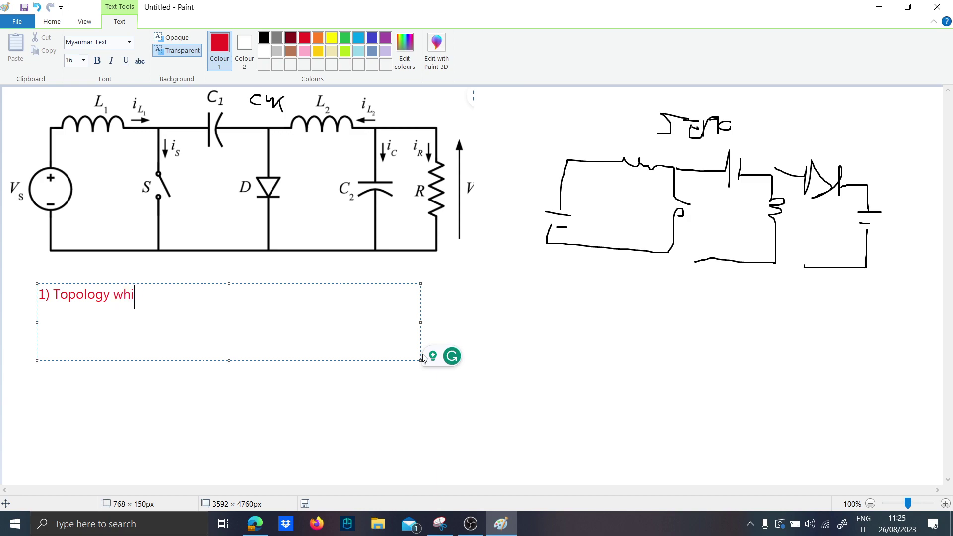
{"action": "type", "text": "ch the output voltage con"}
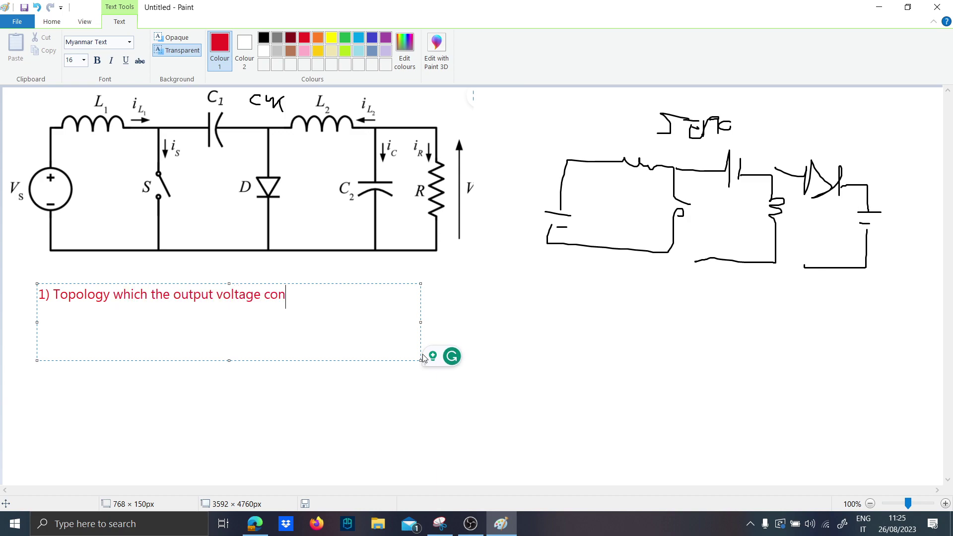
{"action": "key", "text": "BackSpace"}
{"action": "key", "text": "BackSpace"}
{"action": "type", "text": "an be"}
{"action": "type", "text": " higher or lower tha"}
{"action": "key", "text": "BackSpace"}
{"action": "key", "text": "BackSpace"}
{"action": "type", "text": "n"}
{"action": "key", "text": "BackSpace"}
{"action": "type", "text": "ah"}
{"action": "key", "text": "BackSpace"}
{"action": "key", "text": "BackSpace"}
{"action": "type", "text": "han the input voltage"}
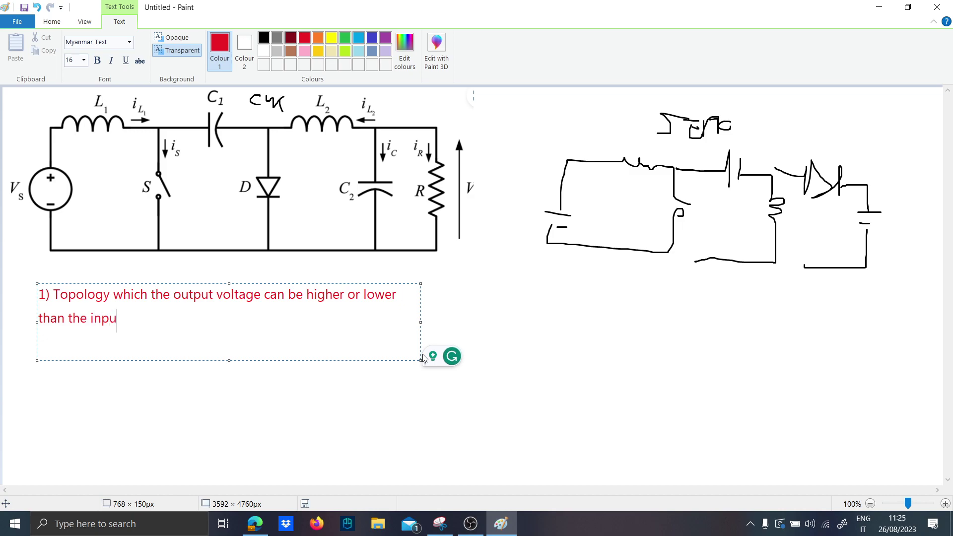
{"action": "left_click", "coordinate": [430, 367]}
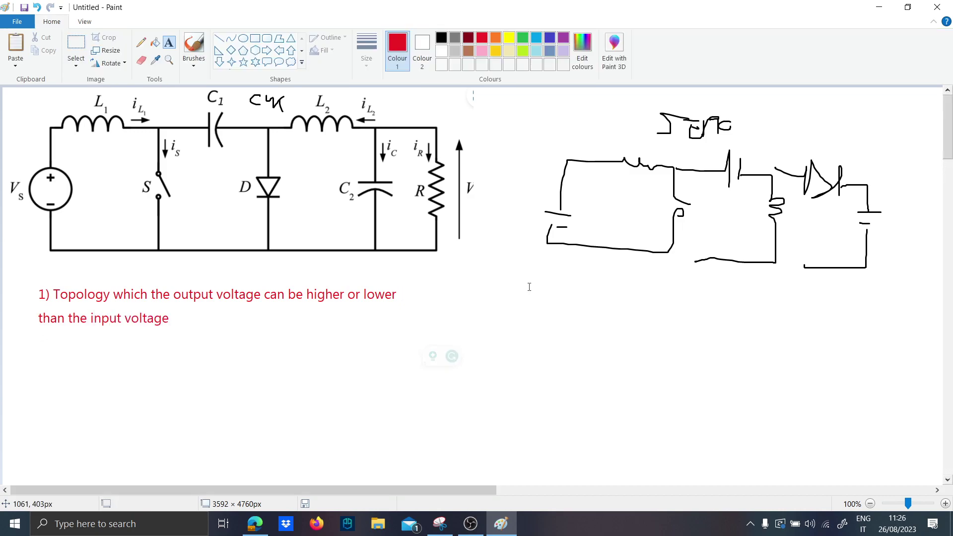
Step: Brush a red arrow after the note and handwrite the formula Vo = -D/(1-D) VIN beside it
{"action": "left_click", "coordinate": [194, 48]}
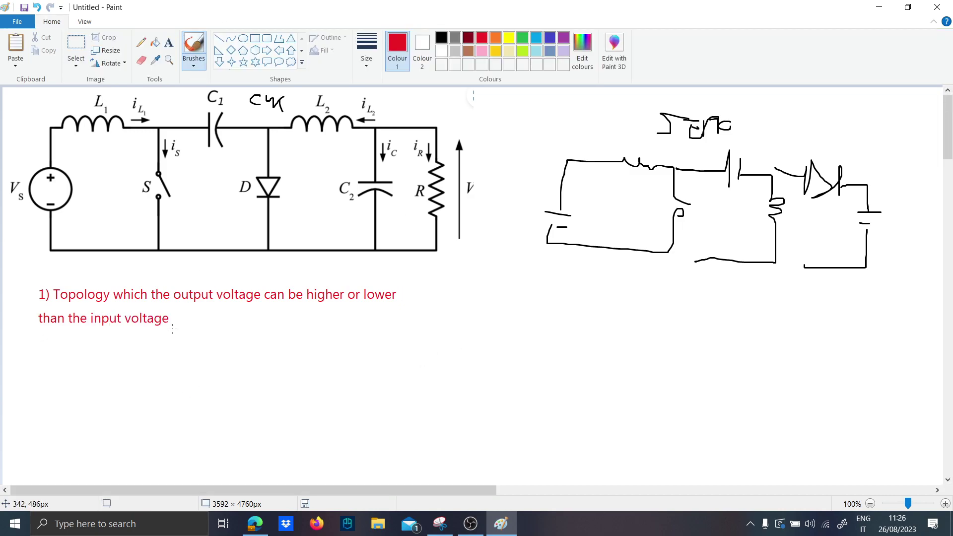
{"action": "left_click_drag", "start_coordinate": [181, 321], "coordinate": [221, 319]}
{"action": "left_click_drag", "start_coordinate": [285, 318], "coordinate": [299, 320]}
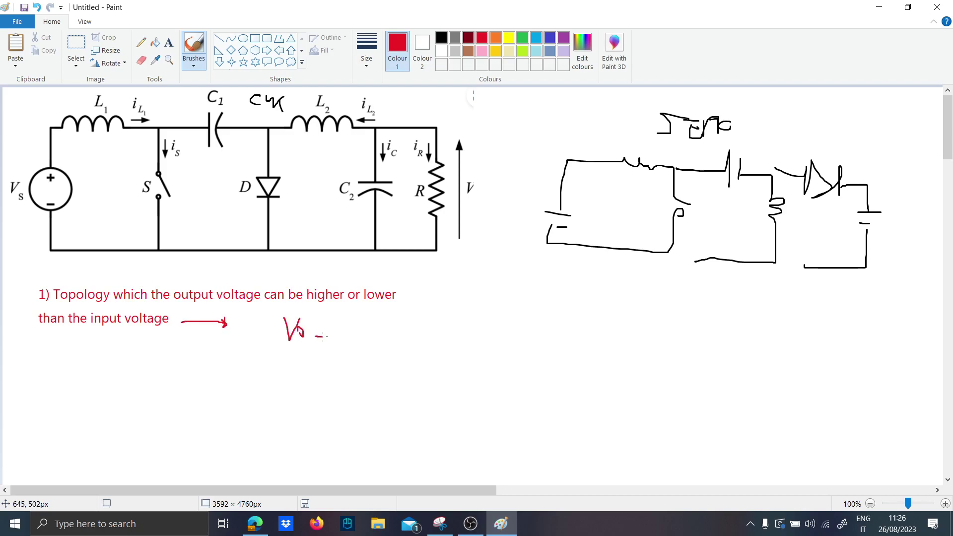
{"action": "left_click_drag", "start_coordinate": [374, 334], "coordinate": [424, 326]}
{"action": "left_click_drag", "start_coordinate": [427, 335], "coordinate": [426, 345]}
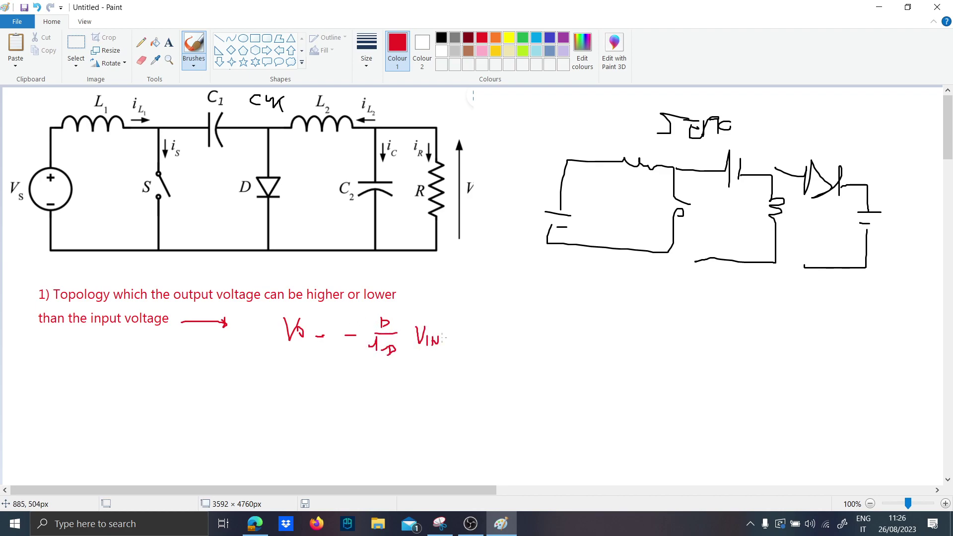
Step: Handwrite "Buck-Boost" in red beside the output voltage formula
{"action": "left_click_drag", "start_coordinate": [527, 315], "coordinate": [527, 340]}
{"action": "mouse_move", "coordinate": [528, 315]}
{"action": "left_mouse_down"}
{"action": "mouse_move", "coordinate": [546, 313]}
{"action": "mouse_move", "coordinate": [531, 340]}
{"action": "mouse_move", "coordinate": [557, 342]}
{"action": "mouse_move", "coordinate": [562, 322]}
{"action": "left_mouse_up"}
{"action": "left_click_drag", "start_coordinate": [565, 333], "coordinate": [577, 341]}
{"action": "left_click_drag", "start_coordinate": [592, 309], "coordinate": [589, 341]}
{"action": "left_click_drag", "start_coordinate": [590, 333], "coordinate": [637, 333]}
{"action": "mouse_move", "coordinate": [638, 326]}
{"action": "left_mouse_down"}
{"action": "mouse_move", "coordinate": [639, 347]}
{"action": "mouse_move", "coordinate": [670, 327]}
{"action": "left_mouse_up"}
{"action": "left_click_drag", "start_coordinate": [676, 319], "coordinate": [669, 332]}
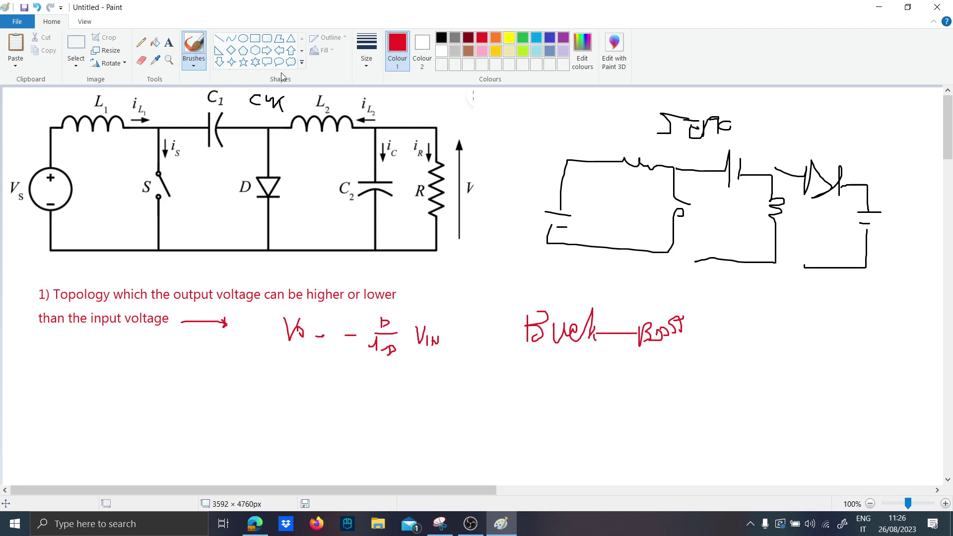
Step: Circle the switch label S in dark red and write an underlined "S=0 OPEN" below the note
{"action": "left_click", "coordinate": [469, 38]}
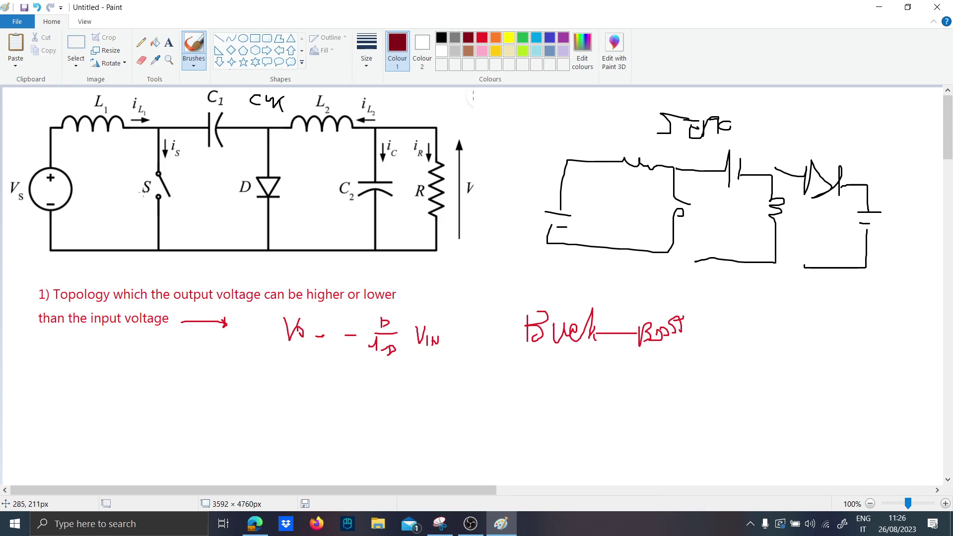
{"action": "left_click_drag", "start_coordinate": [144, 175], "coordinate": [143, 199]}
{"action": "mouse_move", "coordinate": [57, 368]}
{"action": "left_mouse_down"}
{"action": "mouse_move", "coordinate": [43, 387]}
{"action": "mouse_move", "coordinate": [83, 378]}
{"action": "left_mouse_up"}
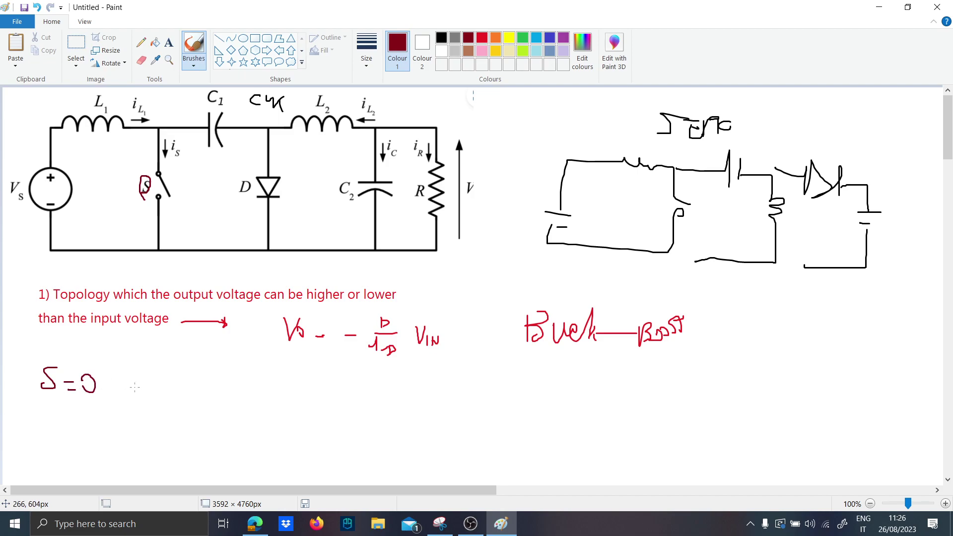
{"action": "mouse_move", "coordinate": [149, 378]}
{"action": "left_mouse_down"}
{"action": "mouse_move", "coordinate": [151, 368]}
{"action": "mouse_move", "coordinate": [191, 385]}
{"action": "left_mouse_up"}
{"action": "left_click_drag", "start_coordinate": [190, 385], "coordinate": [193, 379]}
{"action": "left_click_drag", "start_coordinate": [59, 410], "coordinate": [221, 413]}
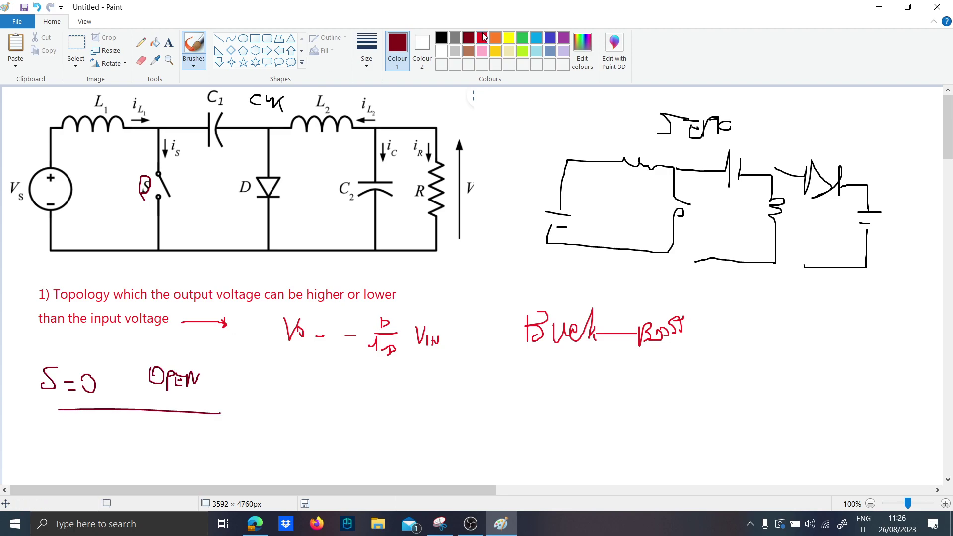
Step: Copy the labelled Cuk circuit and place the duplicate in the blank canvas area further down
{"action": "left_click", "coordinate": [76, 47]}
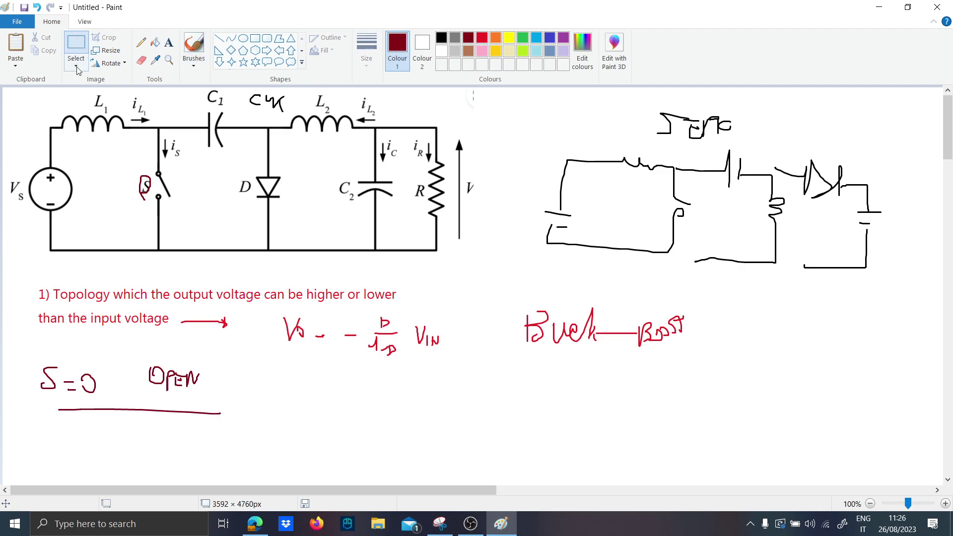
{"action": "mouse_move", "coordinate": [10, 266]}
{"action": "left_mouse_down"}
{"action": "mouse_move", "coordinate": [472, 131]}
{"action": "mouse_move", "coordinate": [479, 95]}
{"action": "mouse_move", "coordinate": [506, 87]}
{"action": "left_mouse_up"}
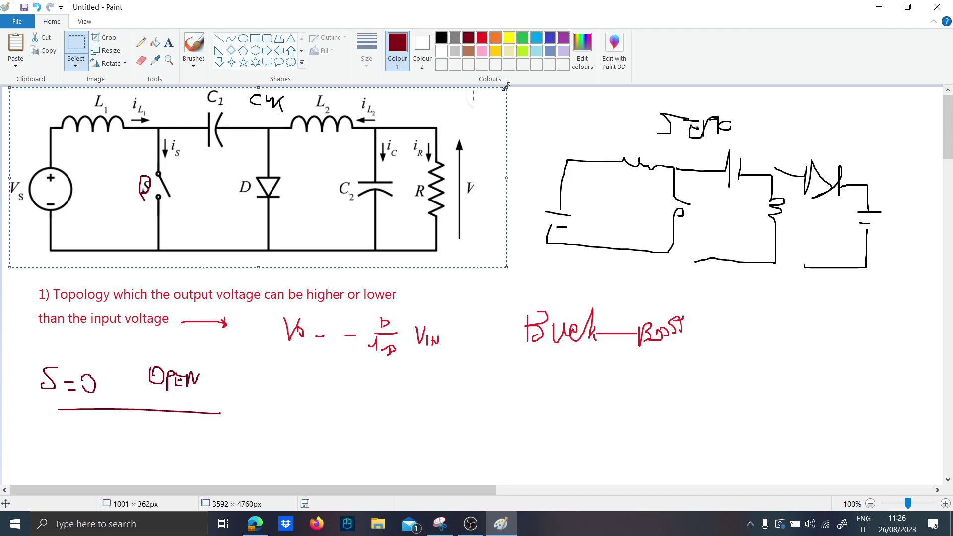
{"action": "scroll", "coordinate": [295, 193], "scroll_direction": "down", "scroll_amount": 8}
{"action": "scroll", "coordinate": [295, 193], "scroll_direction": "up", "scroll_amount": 9}
{"action": "left_click", "coordinate": [713, 221]}
Step: Erase switch S from the copied circuit to show its branch open
{"action": "left_click", "coordinate": [189, 48]}
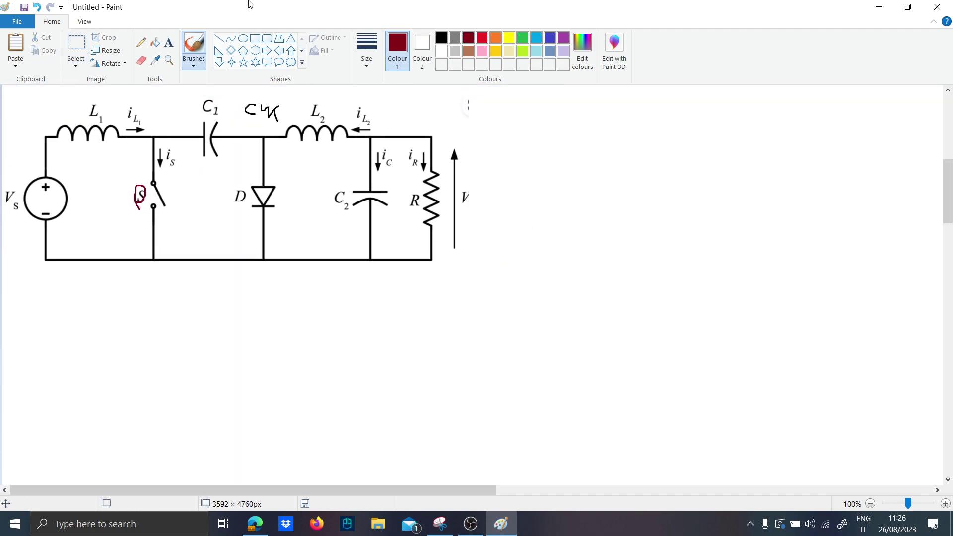
{"action": "left_click", "coordinate": [141, 60]}
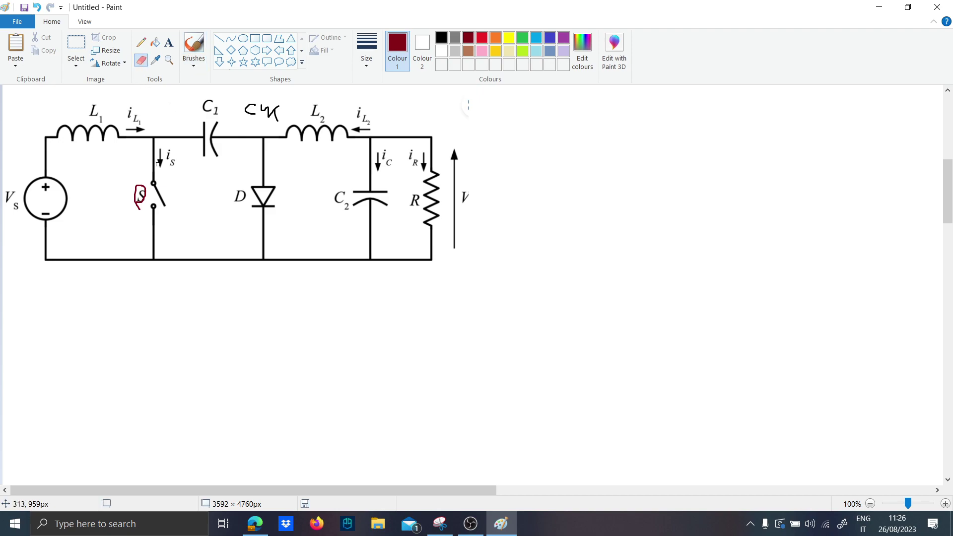
{"action": "mouse_move", "coordinate": [153, 205]}
{"action": "left_mouse_down"}
{"action": "mouse_move", "coordinate": [152, 171]}
{"action": "mouse_move", "coordinate": [162, 206]}
{"action": "mouse_move", "coordinate": [139, 196]}
{"action": "mouse_move", "coordinate": [144, 157]}
{"action": "left_mouse_up"}
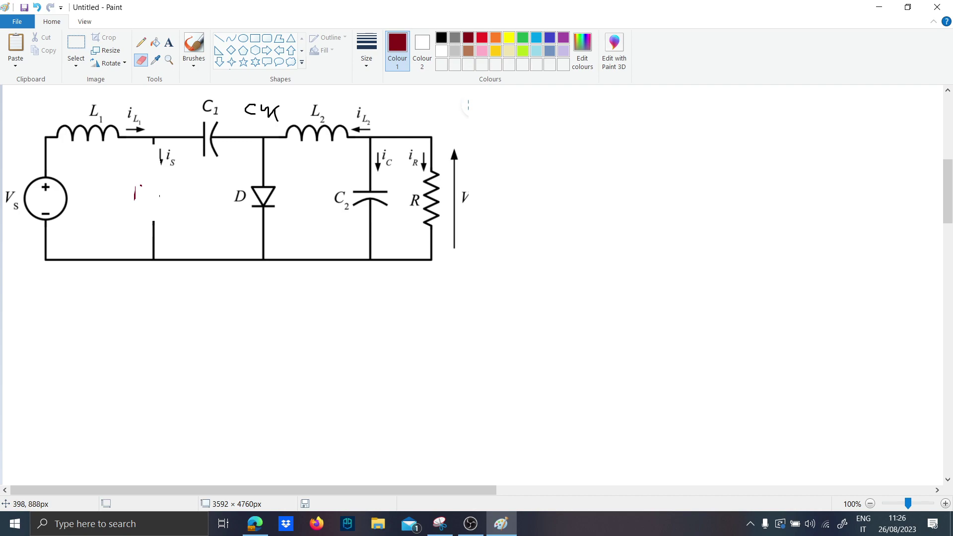
Step: Circle capacitor C1 in dark red and draw a red current arrow from the source side through L1 to C1
{"action": "left_click", "coordinate": [193, 45]}
{"action": "mouse_move", "coordinate": [194, 162]}
{"action": "left_mouse_down"}
{"action": "mouse_move", "coordinate": [229, 144]}
{"action": "mouse_move", "coordinate": [216, 100]}
{"action": "mouse_move", "coordinate": [195, 158]}
{"action": "left_mouse_up"}
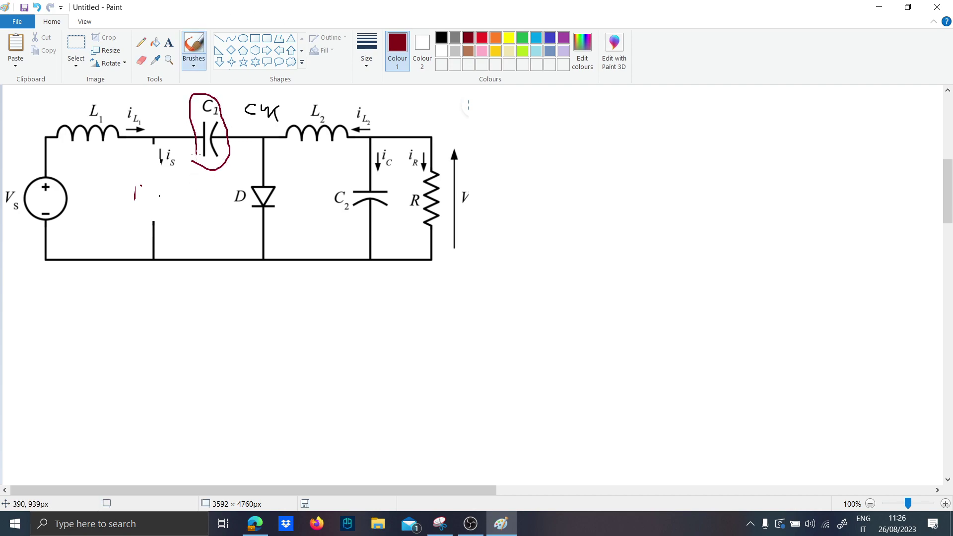
{"action": "left_click", "coordinate": [481, 38]}
{"action": "mouse_move", "coordinate": [77, 181]}
{"action": "left_mouse_down"}
{"action": "mouse_move", "coordinate": [94, 148]}
{"action": "mouse_move", "coordinate": [205, 147]}
{"action": "left_mouse_up"}
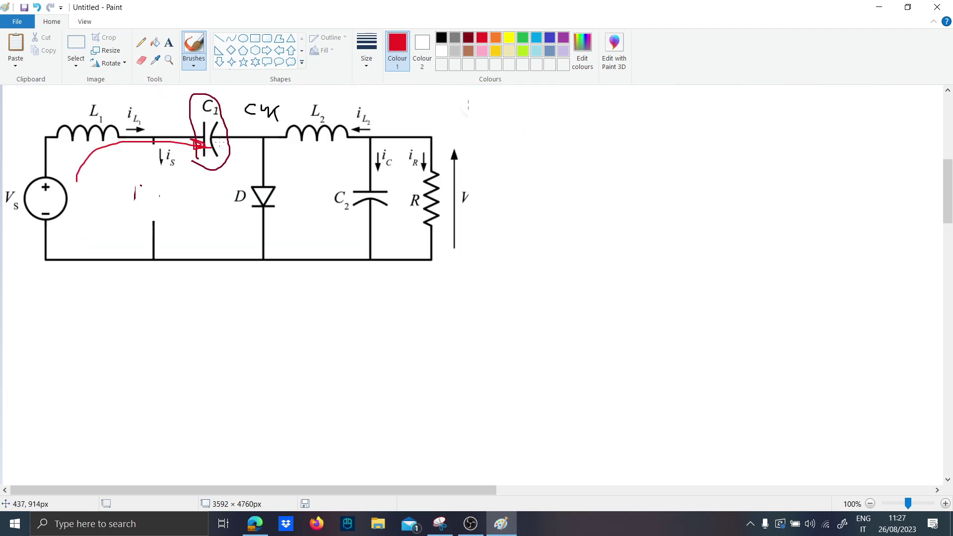
Step: Paste another copy of the Cuk circuit directly beneath the open-switch circuit
{"action": "key", "text": "ctrl+v"}
{"action": "left_click_drag", "start_coordinate": [206, 195], "coordinate": [216, 372]}
{"action": "left_click", "coordinate": [596, 309]}
Step: Draw a black vertical line across switch S in the second copy to close it, and mark the node above it
{"action": "left_click", "coordinate": [193, 47]}
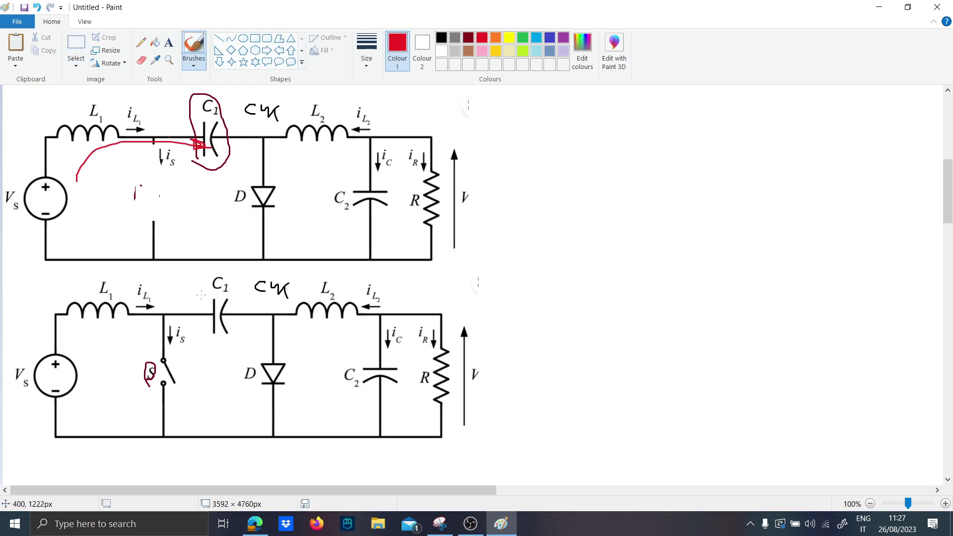
{"action": "scroll", "coordinate": [164, 288], "scroll_direction": "down", "scroll_amount": 2}
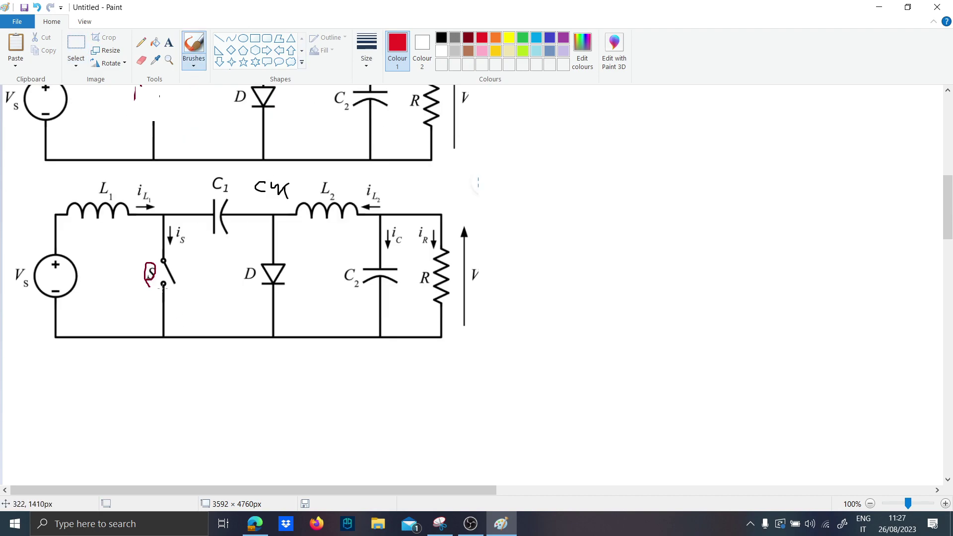
{"action": "left_click", "coordinate": [219, 38]}
{"action": "left_click", "coordinate": [441, 40]}
{"action": "left_click_drag", "start_coordinate": [164, 341], "coordinate": [162, 209]}
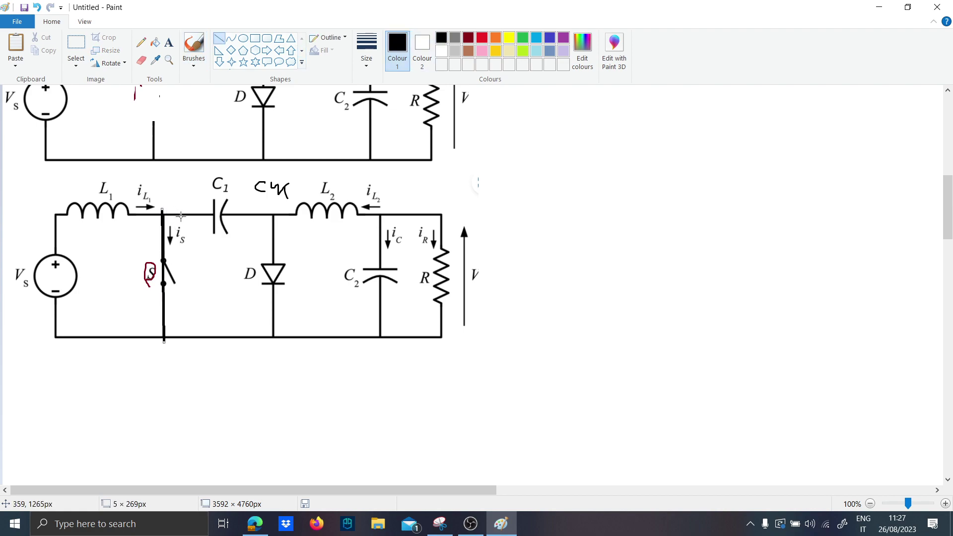
{"action": "left_click", "coordinate": [197, 50]}
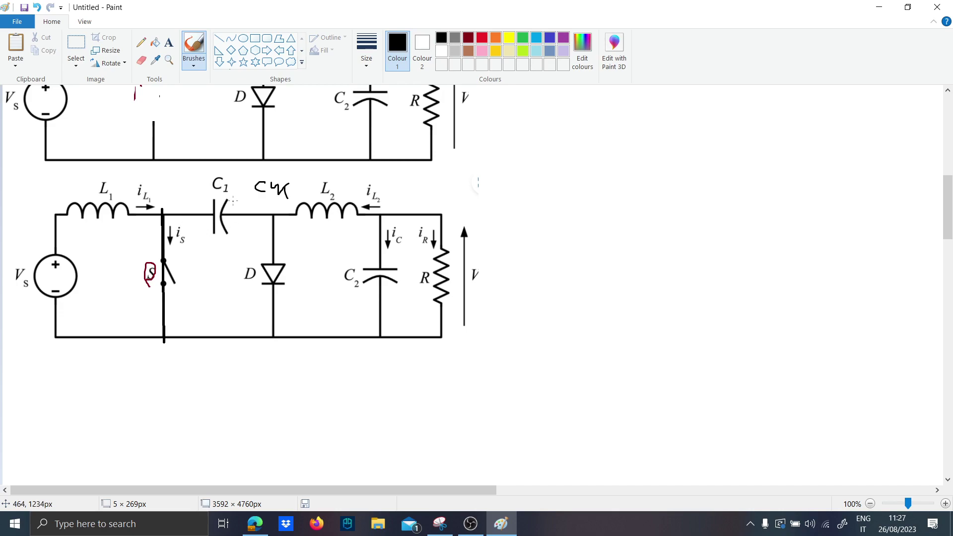
{"action": "left_click_drag", "start_coordinate": [159, 211], "coordinate": [162, 217]}
Step: Move the source, L1 and closed switch section away from the rest of the circuit to split it into two loops
{"action": "left_click", "coordinate": [78, 38]}
{"action": "mouse_move", "coordinate": [180, 360]}
{"action": "left_mouse_down"}
{"action": "mouse_move", "coordinate": [6, 190]}
{"action": "mouse_move", "coordinate": [16, 165]}
{"action": "left_mouse_up"}
{"action": "left_click_drag", "start_coordinate": [137, 255], "coordinate": [94, 251]}
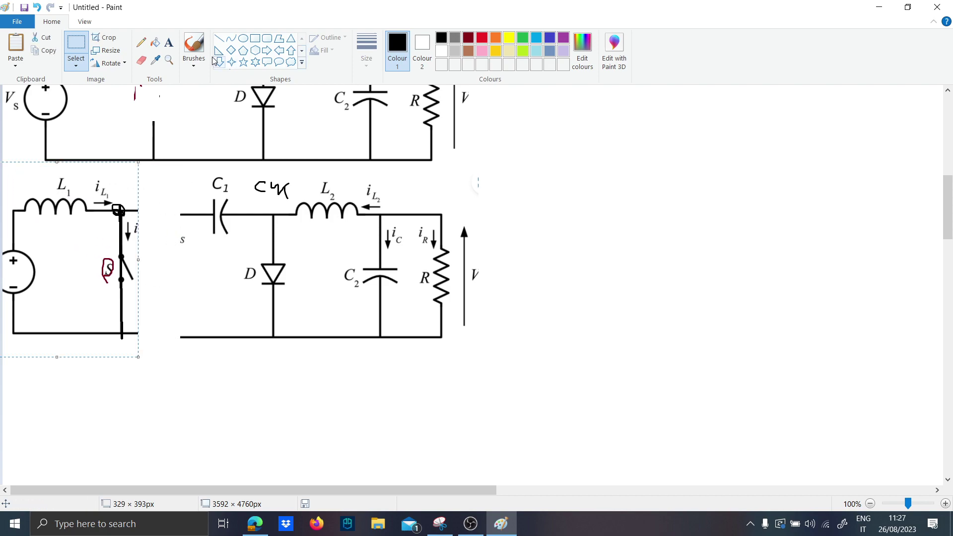
Step: Brush a black line closing the open side of the C1 loop, and circle capacitor C1
{"action": "left_click", "coordinate": [193, 47]}
{"action": "mouse_move", "coordinate": [186, 209]}
{"action": "left_mouse_down"}
{"action": "mouse_move", "coordinate": [170, 269]}
{"action": "mouse_move", "coordinate": [172, 340]}
{"action": "mouse_move", "coordinate": [182, 340]}
{"action": "mouse_move", "coordinate": [176, 225]}
{"action": "mouse_move", "coordinate": [174, 308]}
{"action": "left_mouse_up"}
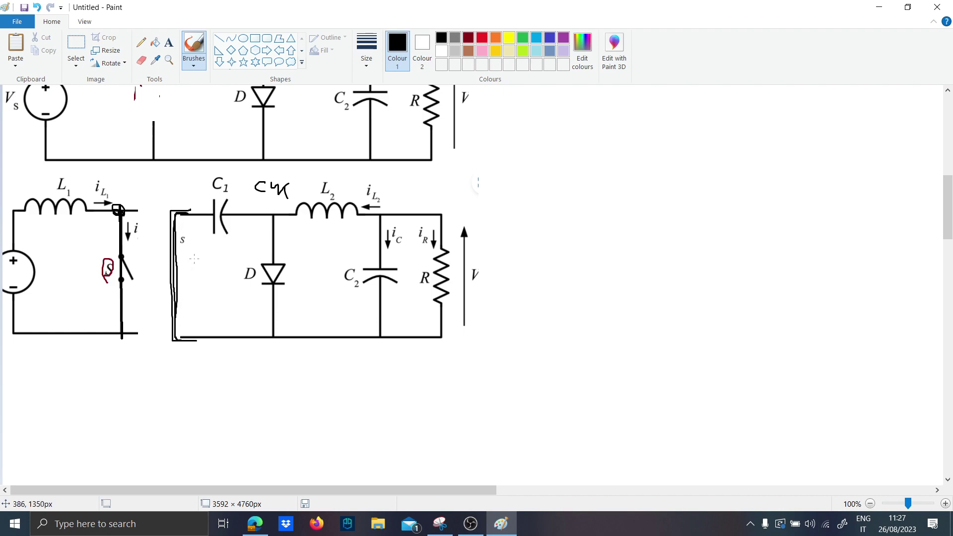
{"action": "mouse_move", "coordinate": [226, 172]}
{"action": "left_mouse_down"}
{"action": "mouse_move", "coordinate": [208, 175]}
{"action": "mouse_move", "coordinate": [237, 222]}
{"action": "mouse_move", "coordinate": [221, 171]}
{"action": "left_mouse_up"}
Step: Sketch the closed-switch equivalent circuit below in black, with a labelled C1, the diode, an inductor and an output capacitor
{"action": "scroll", "coordinate": [430, 321], "scroll_direction": "down", "scroll_amount": 2}
{"action": "mouse_move", "coordinate": [116, 366]}
{"action": "left_mouse_down"}
{"action": "mouse_move", "coordinate": [213, 361]}
{"action": "mouse_move", "coordinate": [204, 378]}
{"action": "mouse_move", "coordinate": [258, 393]}
{"action": "left_mouse_up"}
{"action": "mouse_move", "coordinate": [199, 353]}
{"action": "left_mouse_down"}
{"action": "mouse_move", "coordinate": [293, 303]}
{"action": "mouse_move", "coordinate": [285, 342]}
{"action": "mouse_move", "coordinate": [324, 340]}
{"action": "mouse_move", "coordinate": [308, 364]}
{"action": "mouse_move", "coordinate": [325, 352]}
{"action": "mouse_move", "coordinate": [333, 374]}
{"action": "mouse_move", "coordinate": [206, 455]}
{"action": "mouse_move", "coordinate": [193, 390]}
{"action": "left_mouse_up"}
{"action": "mouse_move", "coordinate": [302, 305]}
{"action": "left_mouse_down"}
{"action": "mouse_move", "coordinate": [447, 318]}
{"action": "mouse_move", "coordinate": [471, 373]}
{"action": "left_mouse_up"}
{"action": "mouse_move", "coordinate": [440, 370]}
{"action": "left_mouse_down"}
{"action": "mouse_move", "coordinate": [505, 371]}
{"action": "mouse_move", "coordinate": [515, 388]}
{"action": "left_mouse_up"}
{"action": "mouse_move", "coordinate": [496, 401]}
{"action": "left_mouse_down"}
{"action": "mouse_move", "coordinate": [499, 455]}
{"action": "mouse_move", "coordinate": [338, 451]}
{"action": "left_mouse_up"}
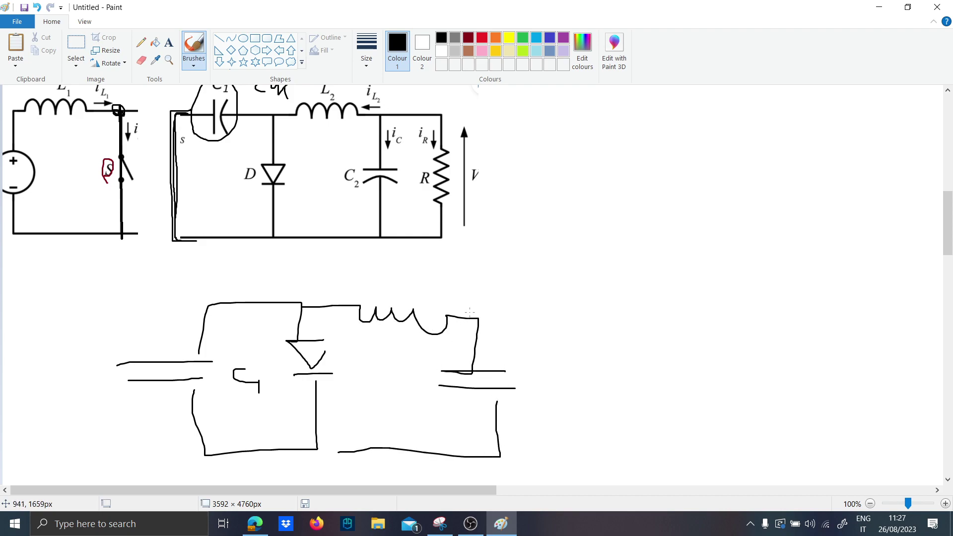
Step: In dark red, circle both capacitors, draw an arrow from C1 to the output capacitor labelled C2, and add the load branch
{"action": "left_click", "coordinate": [468, 39]}
{"action": "mouse_move", "coordinate": [198, 340]}
{"action": "left_mouse_down"}
{"action": "mouse_move", "coordinate": [96, 365]}
{"action": "mouse_move", "coordinate": [271, 365]}
{"action": "mouse_move", "coordinate": [174, 336]}
{"action": "mouse_move", "coordinate": [445, 283]}
{"action": "mouse_move", "coordinate": [466, 334]}
{"action": "mouse_move", "coordinate": [516, 335]}
{"action": "mouse_move", "coordinate": [526, 363]}
{"action": "left_mouse_up"}
{"action": "left_click_drag", "start_coordinate": [532, 355], "coordinate": [550, 371]}
{"action": "mouse_move", "coordinate": [472, 410]}
{"action": "left_mouse_down"}
{"action": "mouse_move", "coordinate": [601, 386]}
{"action": "mouse_move", "coordinate": [441, 331]}
{"action": "mouse_move", "coordinate": [454, 416]}
{"action": "left_mouse_up"}
{"action": "mouse_move", "coordinate": [479, 310]}
{"action": "left_mouse_down"}
{"action": "mouse_move", "coordinate": [677, 364]}
{"action": "mouse_move", "coordinate": [647, 403]}
{"action": "mouse_move", "coordinate": [511, 472]}
{"action": "left_mouse_up"}
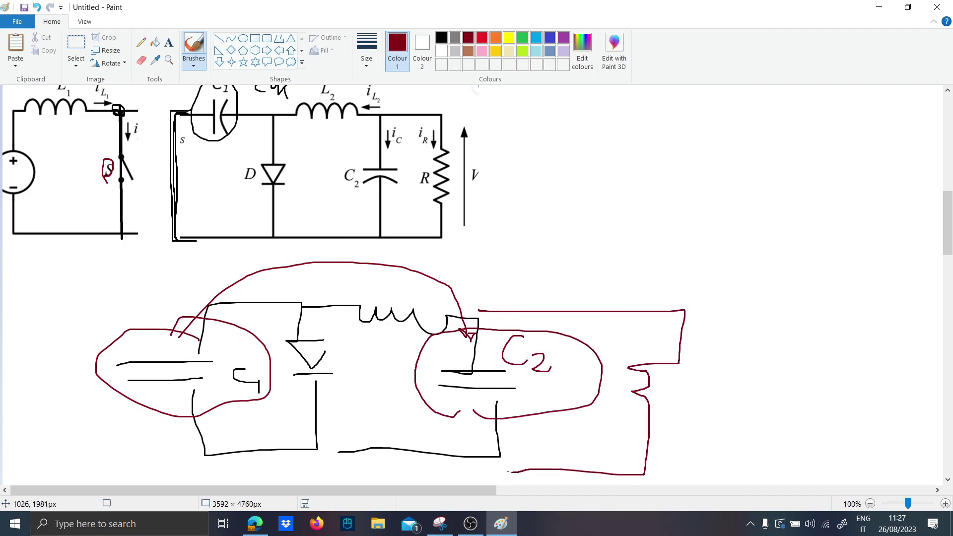
Step: In red, label and box the inductor as L2, and circle the upper corner of the C1 branch
{"action": "left_click", "coordinate": [481, 38]}
{"action": "mouse_move", "coordinate": [386, 271]}
{"action": "left_mouse_down"}
{"action": "mouse_move", "coordinate": [391, 300]}
{"action": "mouse_move", "coordinate": [406, 307]}
{"action": "left_mouse_up"}
{"action": "mouse_move", "coordinate": [351, 292]}
{"action": "left_mouse_down"}
{"action": "mouse_move", "coordinate": [444, 341]}
{"action": "mouse_move", "coordinate": [410, 284]}
{"action": "mouse_move", "coordinate": [351, 283]}
{"action": "left_mouse_up"}
{"action": "mouse_move", "coordinate": [207, 307]}
{"action": "left_mouse_down"}
{"action": "mouse_move", "coordinate": [233, 308]}
{"action": "mouse_move", "coordinate": [210, 301]}
{"action": "left_mouse_up"}
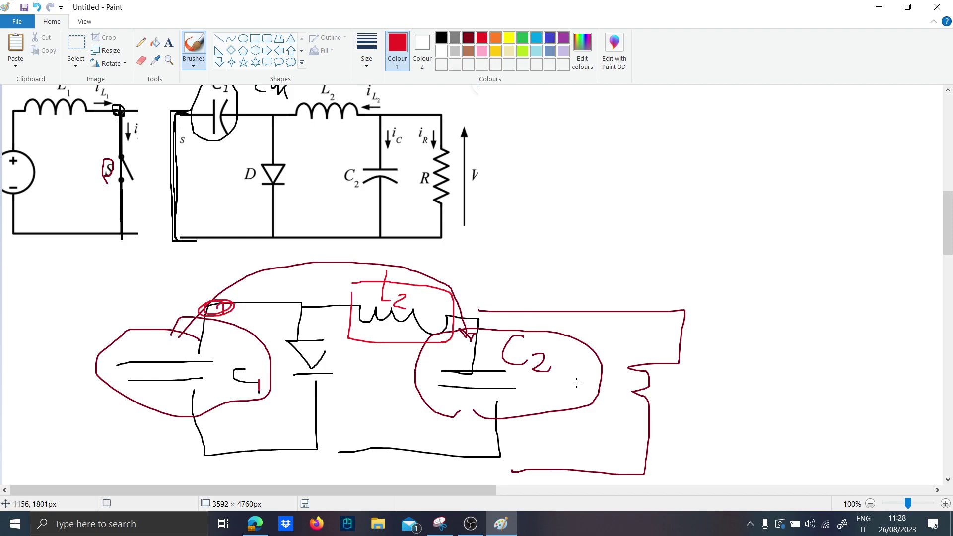
{"action": "scroll", "coordinate": [576, 382], "scroll_direction": "up", "scroll_amount": 4}
{"action": "scroll", "coordinate": [536, 357], "scroll_direction": "down", "scroll_amount": 4}
{"action": "scroll", "coordinate": [481, 328], "scroll_direction": "up", "scroll_amount": 5}
{"action": "scroll", "coordinate": [481, 328], "scroll_direction": "down", "scroll_amount": 5}
{"action": "scroll", "coordinate": [461, 342], "scroll_direction": "up", "scroll_amount": 6}
{"action": "scroll", "coordinate": [447, 352], "scroll_direction": "down", "scroll_amount": 8}
Step: Switch to LTspice by launching it with a blank schematic, and maximize its window
{"action": "left_click", "coordinate": [99, 523]}
{"action": "type", "text": "lts"}
{"action": "key", "text": "Return"}
{"action": "scroll", "coordinate": [251, 309], "scroll_direction": "up", "scroll_amount": 6}
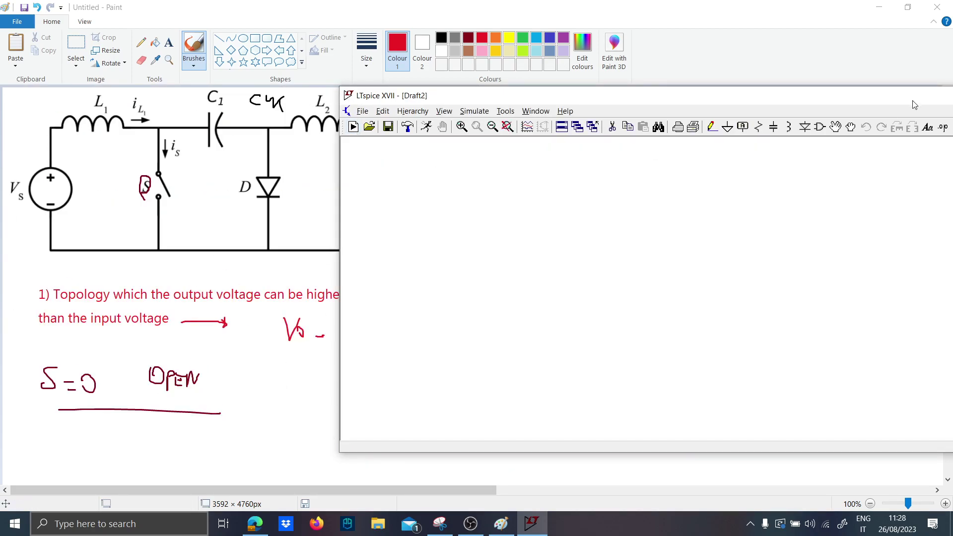
{"action": "left_click_drag", "start_coordinate": [913, 104], "coordinate": [678, 104]}
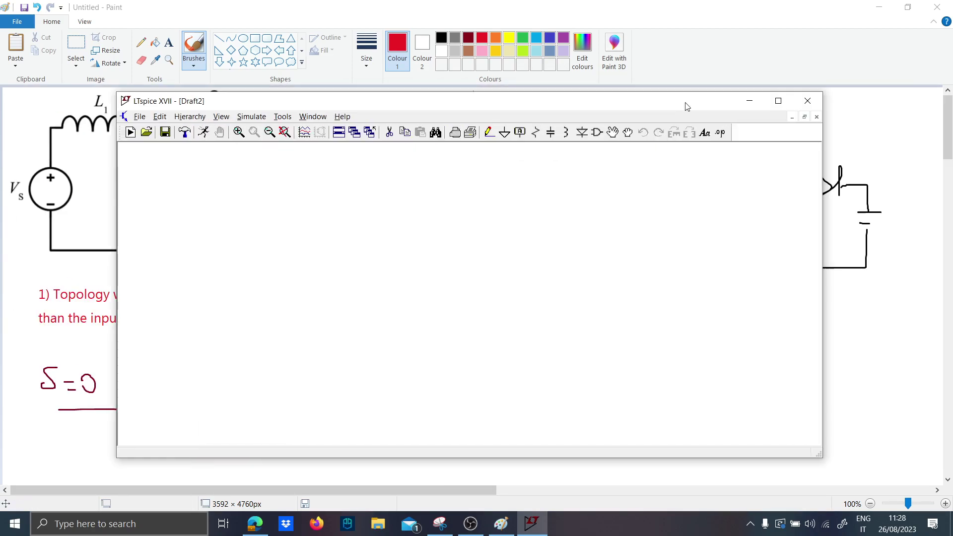
{"action": "left_click", "coordinate": [780, 99]}
Step: Place a voltage source at the lower left of the schematic and name it Vin
{"action": "key", "text": "v"}
{"action": "left_click", "coordinate": [85, 314]}
{"action": "key", "text": "Escape"}
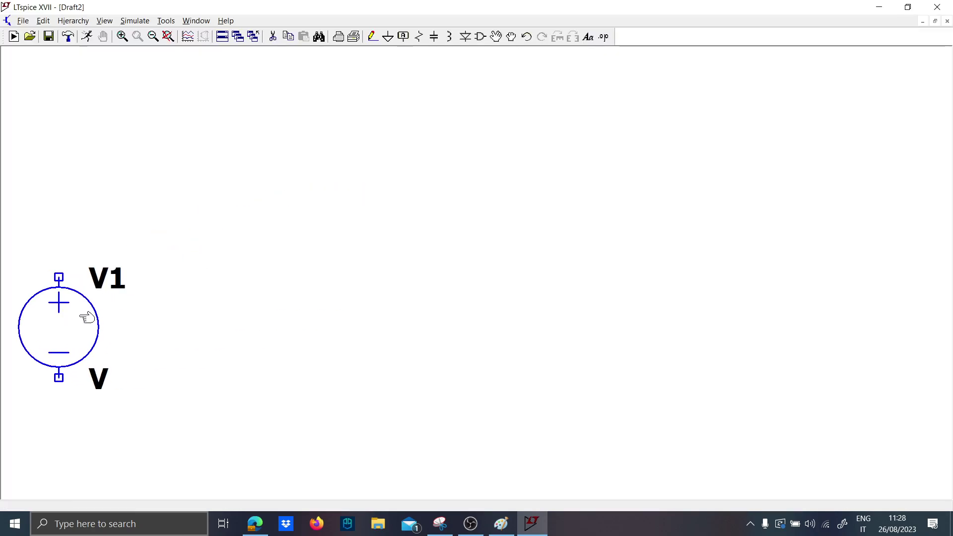
{"action": "right_click", "coordinate": [95, 273]}
{"action": "type", "text": "Vin"}
{"action": "key", "text": "Return"}
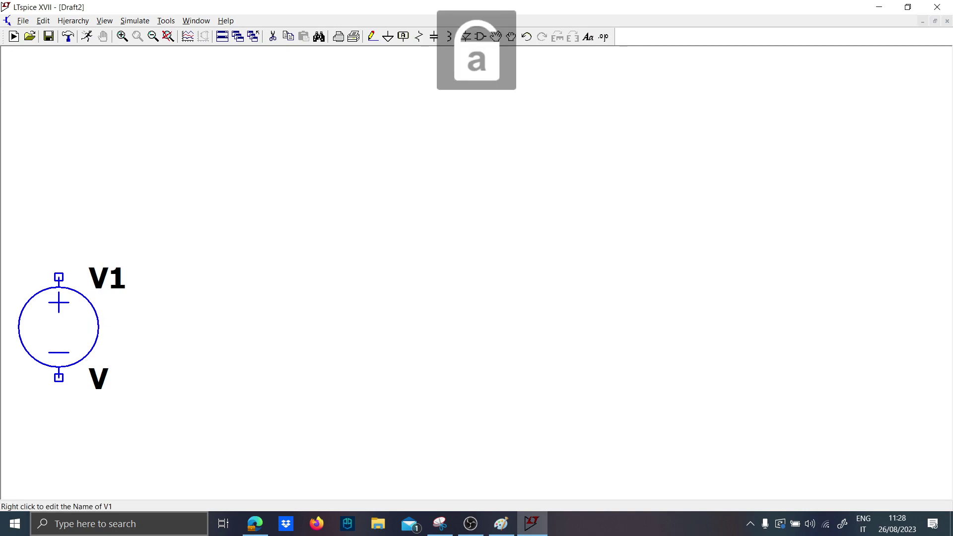
Step: Place resistor R1 above the Vin source, wire the two in series with a free upper end, and ground the source's negative terminal
{"action": "key", "text": "r"}
{"action": "left_click", "coordinate": [58, 207]}
{"action": "key", "text": "F3"}
{"action": "left_click", "coordinate": [59, 397]}
{"action": "left_click", "coordinate": [59, 115]}
{"action": "key", "text": "Escape"}
{"action": "key", "text": "g"}
{"action": "left_click", "coordinate": [59, 396]}
{"action": "key", "text": "Escape"}
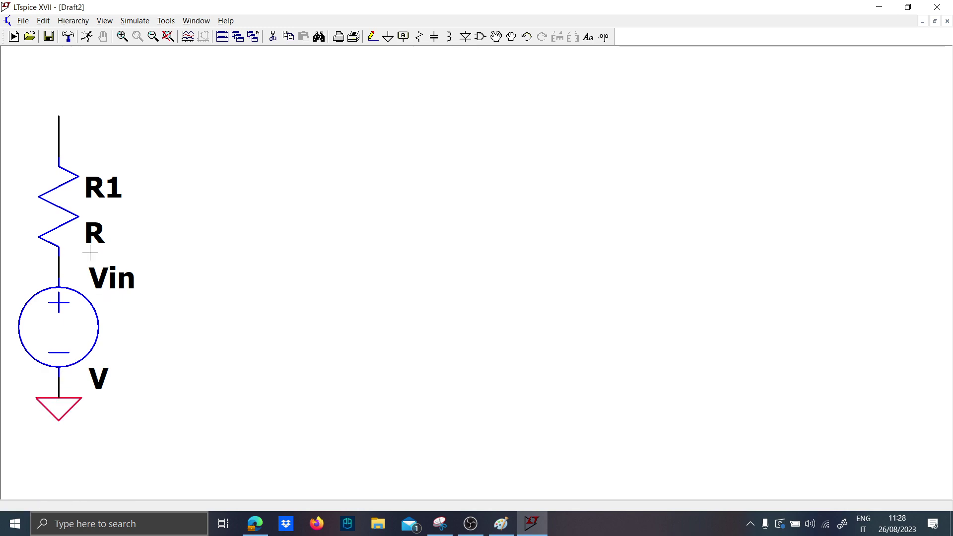
Step: Set R1's value to 1m and wire a parallel branch from its upper end down to a second ground
{"action": "right_click", "coordinate": [96, 235]}
{"action": "type", "text": "1"}
{"action": "key", "text": "F3"}
{"action": "left_click", "coordinate": [58, 136]}
{"action": "left_click", "coordinate": [179, 332]}
{"action": "key", "text": "F5"}
{"action": "left_click", "coordinate": [178, 332]}
{"action": "key", "text": "space"}
{"action": "scroll", "coordinate": [439, 275], "scroll_direction": "down", "scroll_amount": 2}
{"action": "scroll", "coordinate": [438, 276], "scroll_direction": "up", "scroll_amount": 2}
{"action": "key", "text": "Escape"}
Step: Place capacitor C1 in the grounded branch beside the source and set its value to 10µ
{"action": "key", "text": "c"}
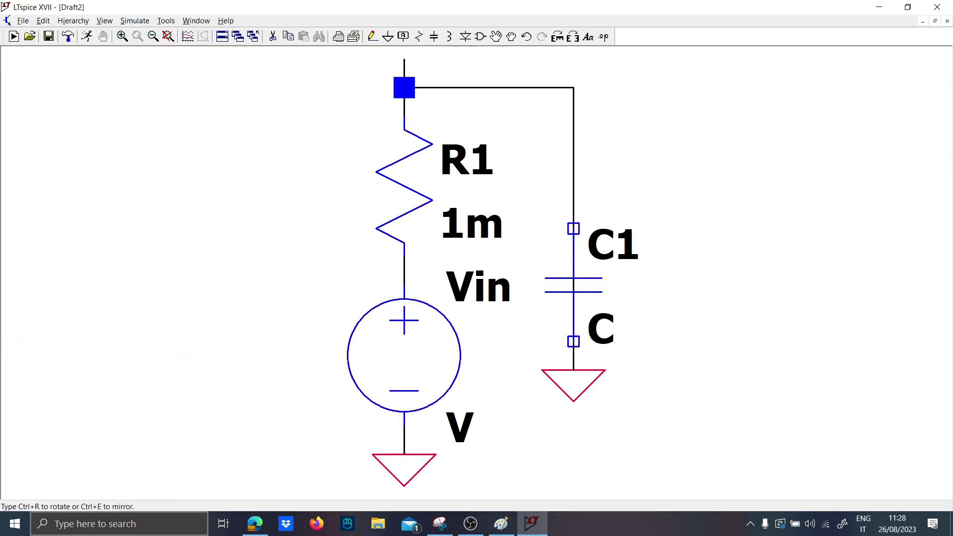
{"action": "left_click", "coordinate": [573, 228]}
{"action": "key", "text": "Escape"}
{"action": "scroll", "coordinate": [654, 297], "scroll_direction": "down", "scroll_amount": 2}
{"action": "left_click_drag", "start_coordinate": [655, 297], "coordinate": [411, 332]}
{"action": "right_click", "coordinate": [320, 318]}
{"action": "type", "text": "10u"}
{"action": "key", "text": "Return"}
Step: Insert resistor R2 in series above C1 and set its value to 20m
{"action": "key", "text": "r"}
{"action": "left_click", "coordinate": [296, 169]}
{"action": "key", "text": "Escape"}
{"action": "right_click", "coordinate": [327, 237]}
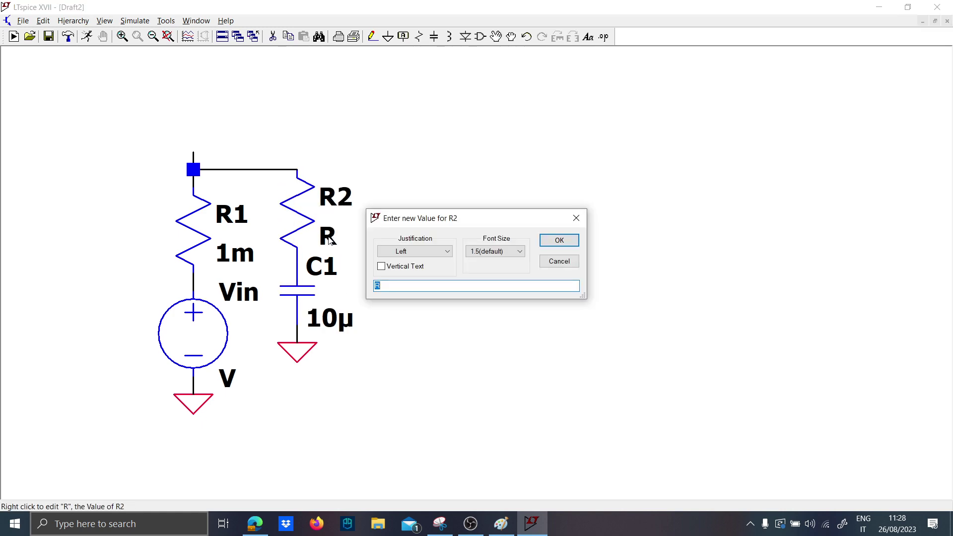
{"action": "key", "text": "Return"}
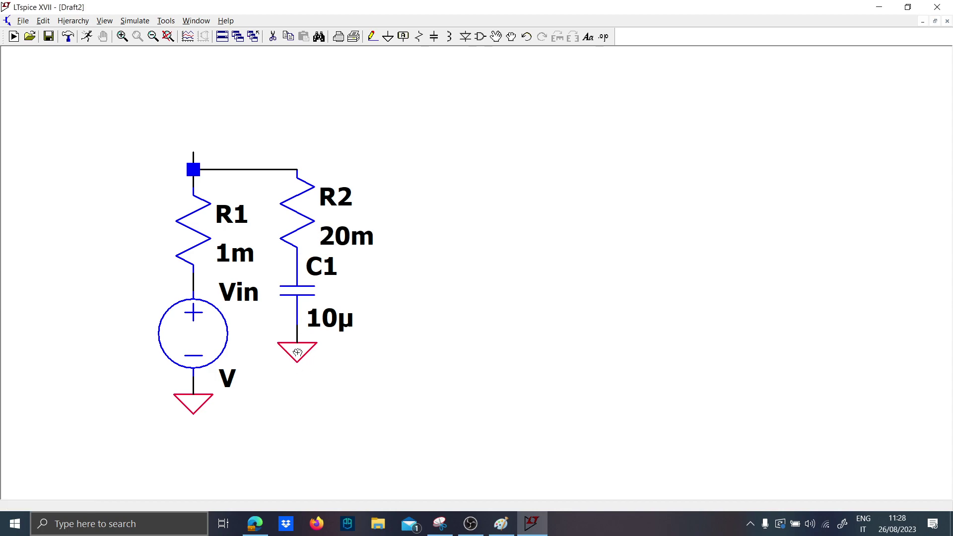
Step: Lower the ground under C1 to the source ground's level, and delete both ground symbols
{"action": "left_click_drag", "start_coordinate": [297, 354], "coordinate": [297, 407]}
{"action": "key", "text": "Delete"}
{"action": "left_click", "coordinate": [193, 404]}
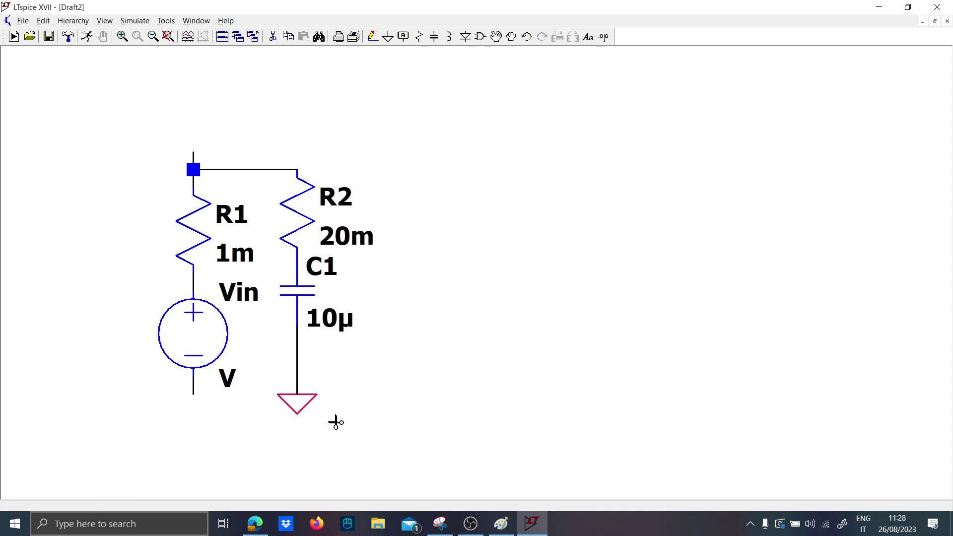
{"action": "left_click", "coordinate": [308, 411]}
Step: Wire C1's lower end to the source's negative terminal and extend that node down to a single ground below the source
{"action": "key", "text": "F3"}
{"action": "left_click", "coordinate": [297, 394]}
{"action": "left_click", "coordinate": [193, 393]}
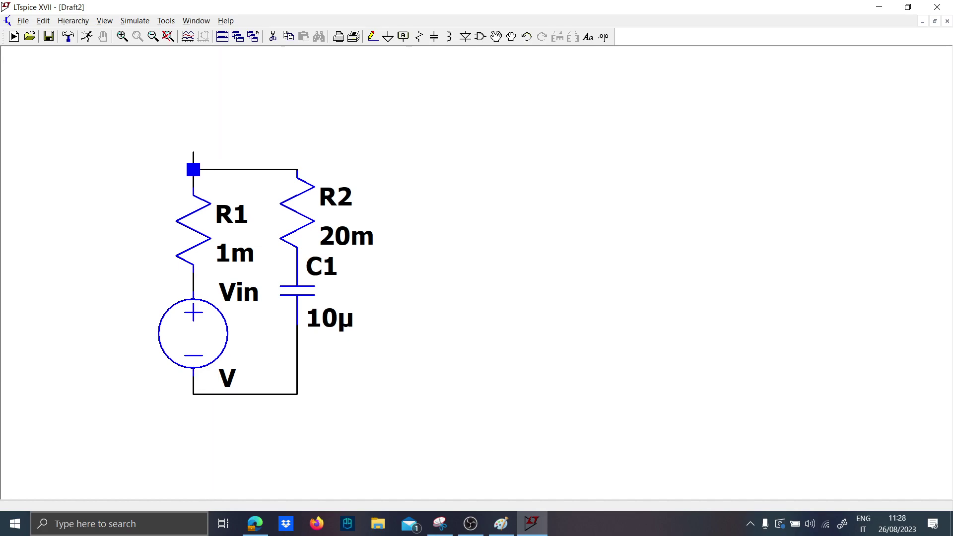
{"action": "left_click", "coordinate": [193, 447]}
{"action": "key", "text": "g"}
{"action": "left_click", "coordinate": [193, 447]}
{"action": "key", "text": "Escape"}
Step: Duplicate the R2–C1 branch beside the original and wire both of its ends to the input rail and the return line
{"action": "left_click_drag", "start_coordinate": [381, 407], "coordinate": [260, 136]}
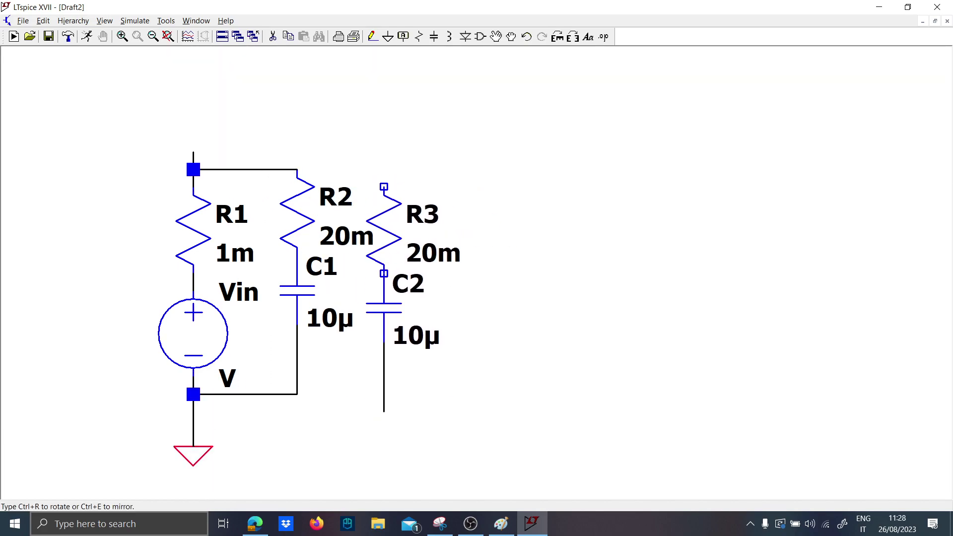
{"action": "left_click", "coordinate": [385, 389]}
{"action": "key", "text": "F3"}
{"action": "left_click", "coordinate": [296, 393]}
{"action": "left_click", "coordinate": [401, 394]}
{"action": "key", "text": "Escape"}
{"action": "key", "text": "F3"}
{"action": "left_click", "coordinate": [401, 169]}
{"action": "left_click", "coordinate": [297, 169]}
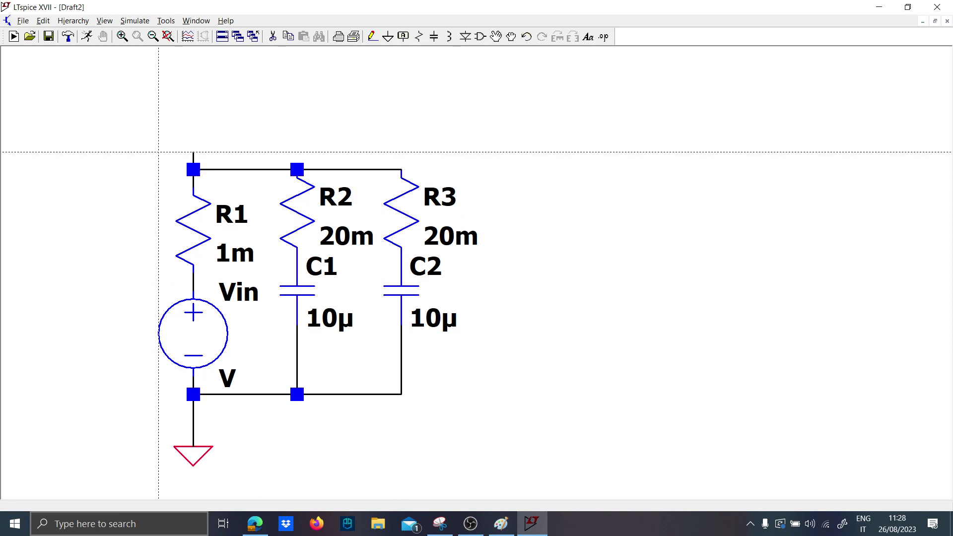
Step: Extend the wire above R1 upward and attach a vertical net label Vin to its end
{"action": "left_click", "coordinate": [194, 118]}
{"action": "key", "text": "F4"}
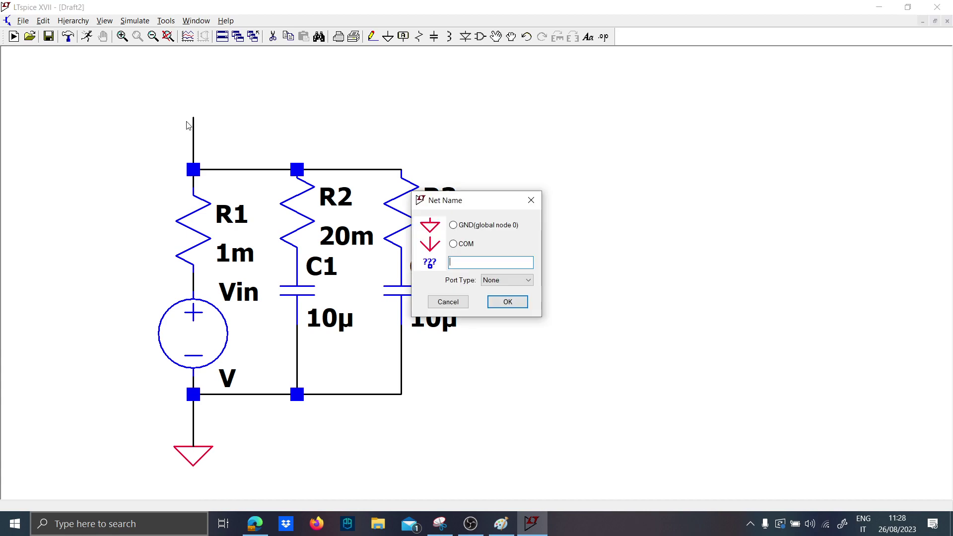
{"action": "type", "text": "Vin"}
{"action": "key", "text": "Return"}
{"action": "key", "text": "ctrl+r"}
{"action": "left_click", "coordinate": [194, 117]}
{"action": "scroll", "coordinate": [385, 213], "scroll_direction": "down", "scroll_amount": 2}
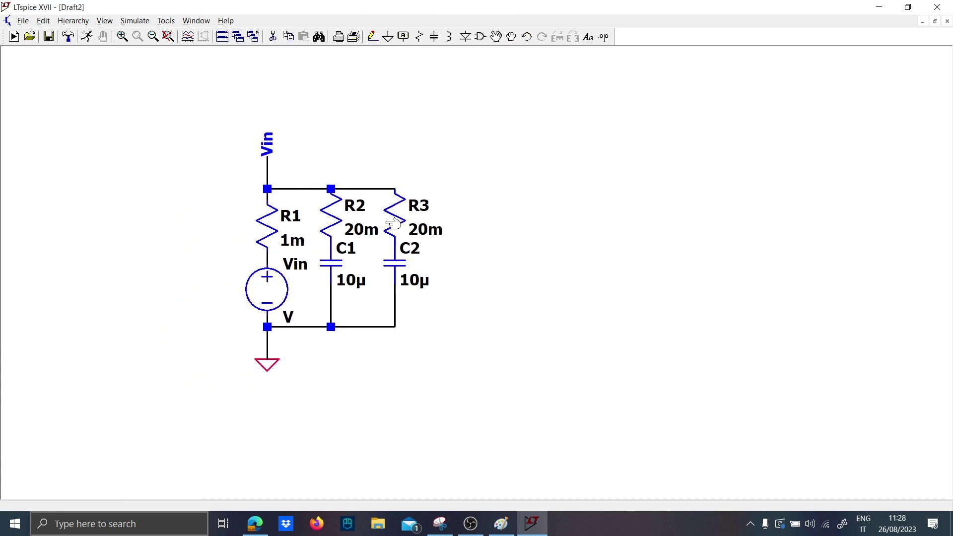
Step: Set the Vin source's voltage to 20
{"action": "left_click_drag", "start_coordinate": [398, 334], "coordinate": [321, 334]}
{"action": "key", "text": "Escape"}
{"action": "right_click", "coordinate": [215, 319]}
{"action": "type", "text": "20"}
{"action": "key", "text": "Return"}
{"action": "scroll", "coordinate": [288, 187], "scroll_direction": "up", "scroll_amount": 3}
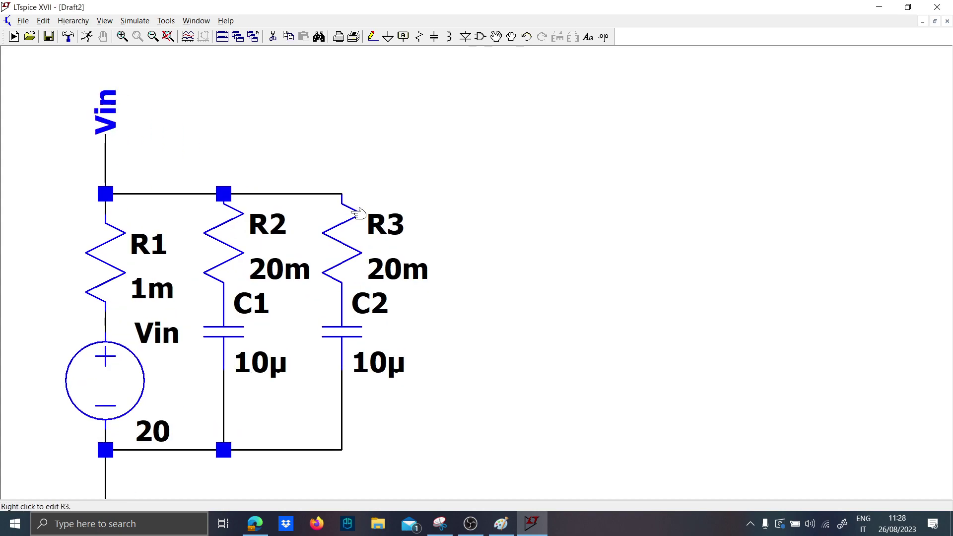
Step: Extend the input rail past R3, check the Cuk diagram in Paint, and place horizontal inductor L1 in series on the rail
{"action": "scroll", "coordinate": [480, 194], "scroll_direction": "down", "scroll_amount": 2}
{"action": "left_click_drag", "start_coordinate": [472, 194], "coordinate": [308, 139]}
{"action": "key", "text": "F3"}
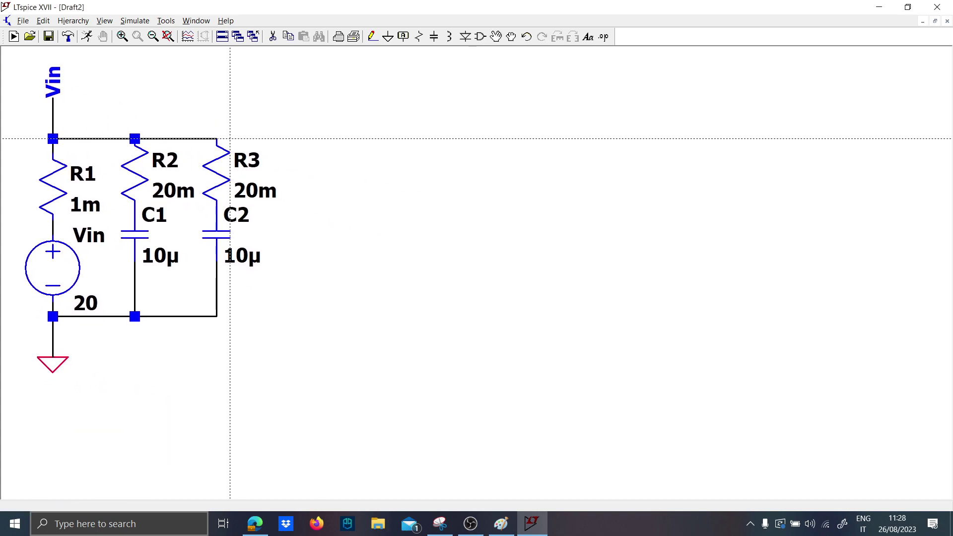
{"action": "left_click", "coordinate": [500, 523]}
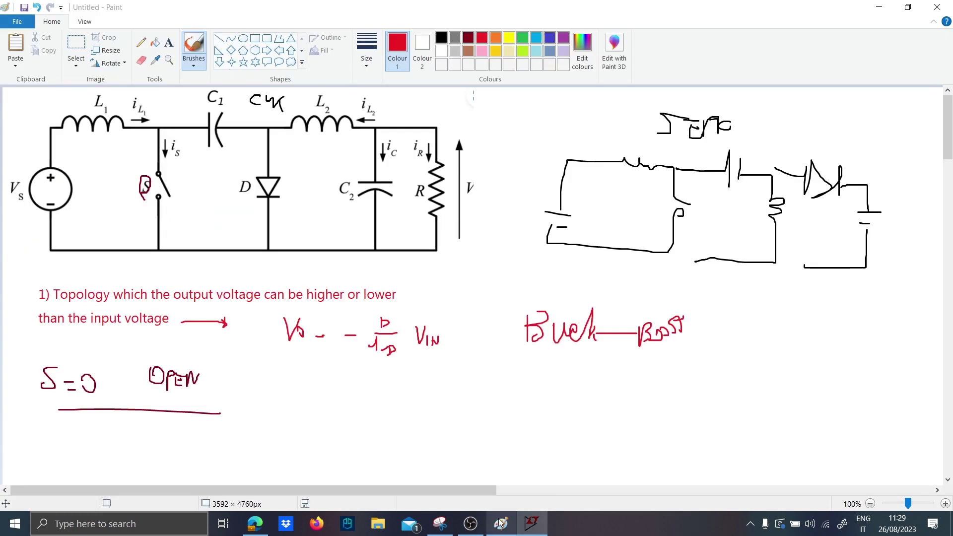
{"action": "left_click", "coordinate": [500, 523]}
{"action": "key", "text": "l"}
{"action": "key", "text": "ctrl+r"}
{"action": "left_click", "coordinate": [414, 142]}
{"action": "key", "text": "Escape"}
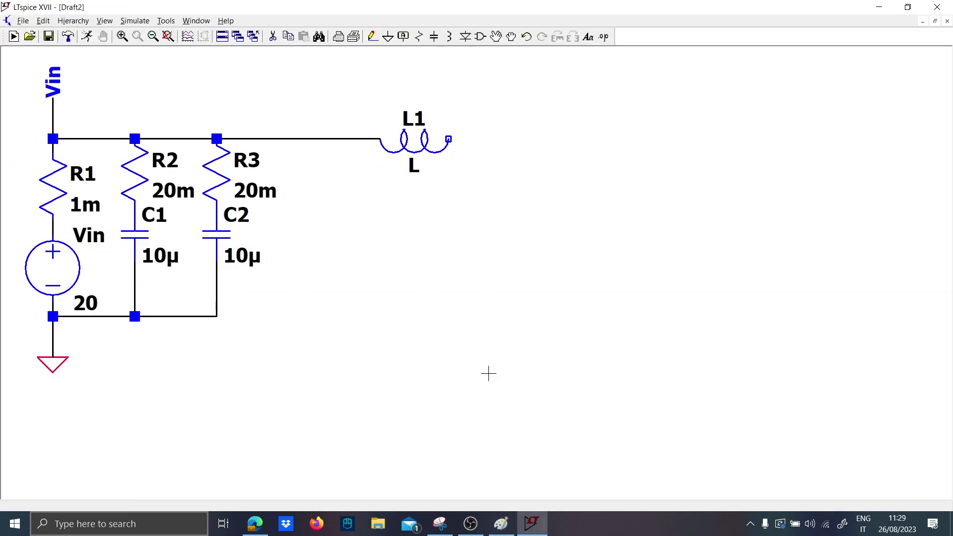
Step: Set inductor L1's value to 4.7µ
{"action": "right_click", "coordinate": [422, 174]}
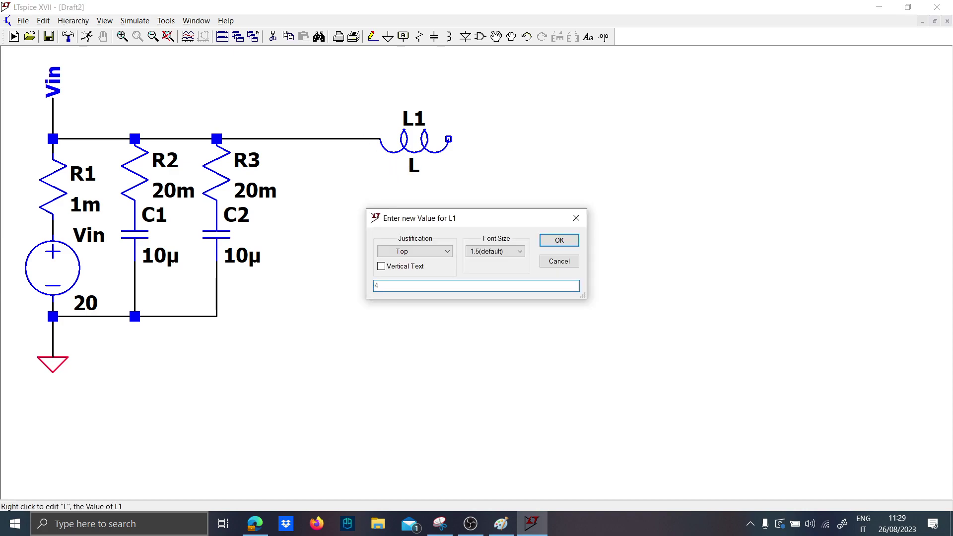
{"action": "key", "text": "Return"}
{"action": "left_click_drag", "start_coordinate": [432, 218], "coordinate": [490, 298]}
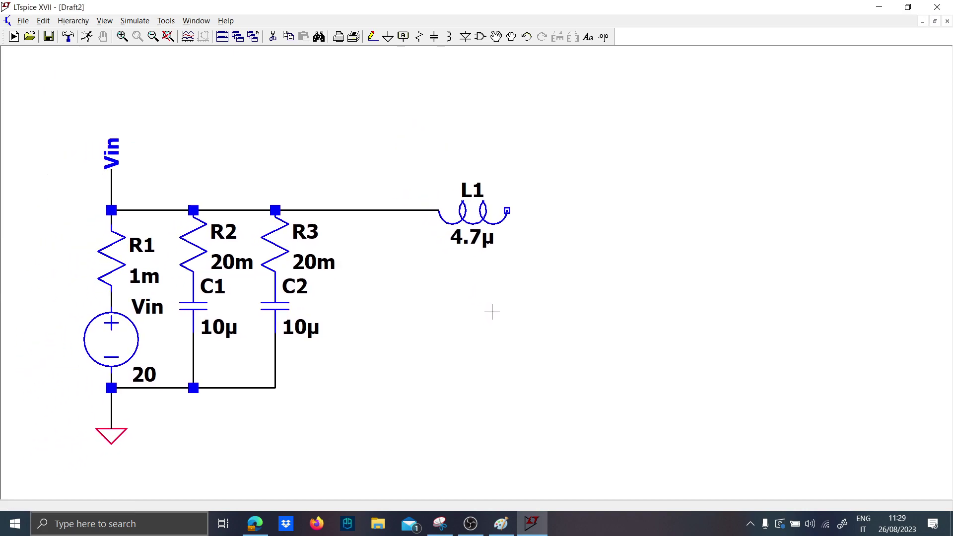
{"action": "type", "text": "t"}
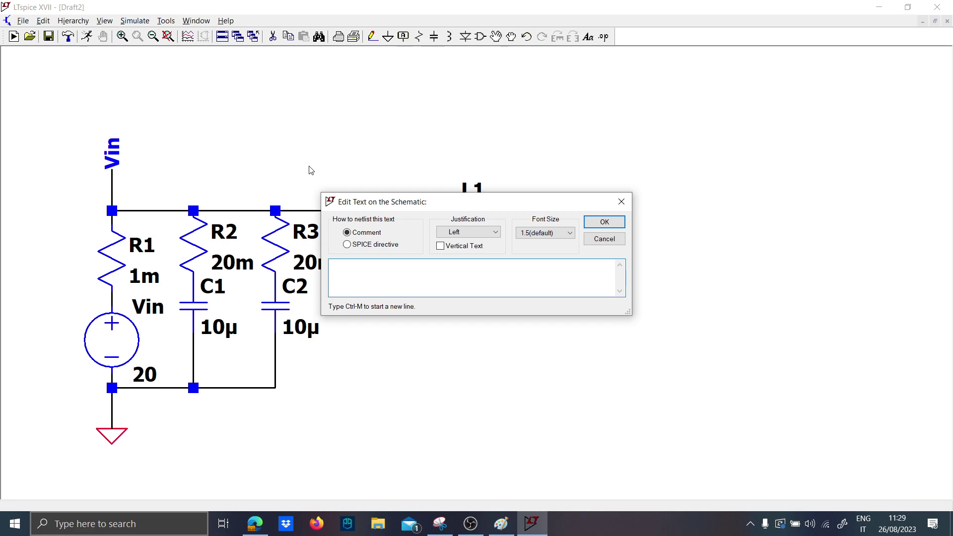
{"action": "type", "text": "Vin=20"}
{"action": "key", "text": "Return"}
{"action": "key", "text": "Escape"}
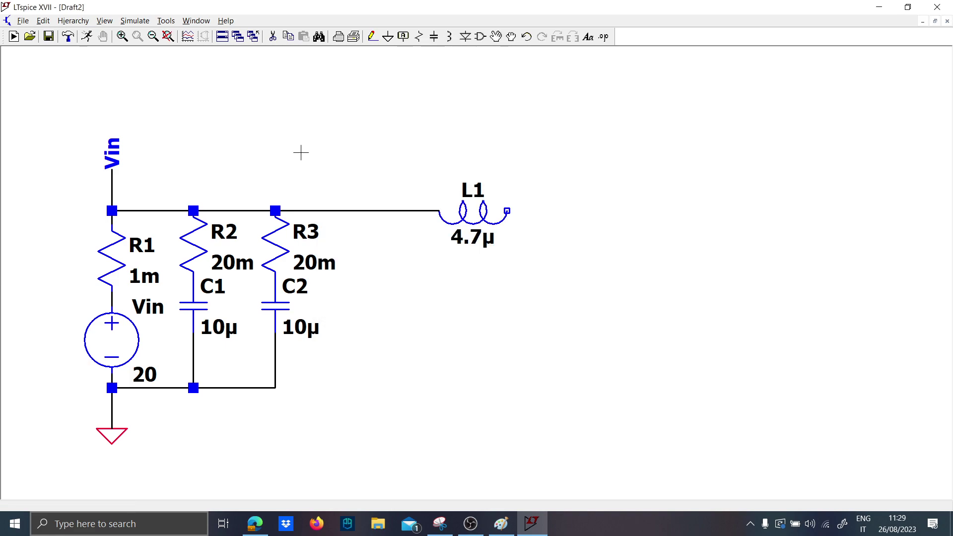
Step: Start a schematic comment with the lines "Possible Data" and "Vin=20V"
{"action": "type", "text": "t"}
{"action": "type", "text": "P"}
{"action": "key", "text": "Caps_Lock"}
{"action": "type", "text": "oss"}
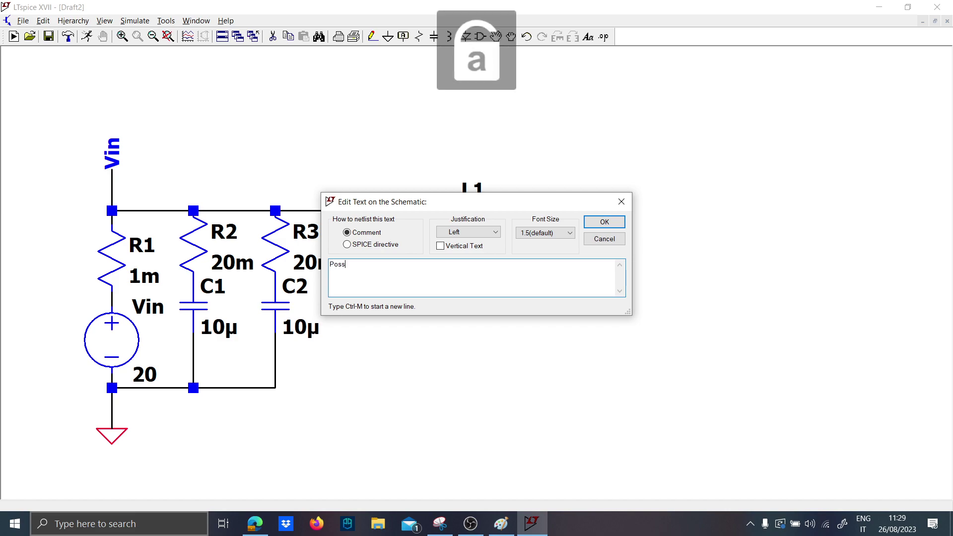
{"action": "type", "text": "ible Date"}
{"action": "key", "text": "ctrl+m"}
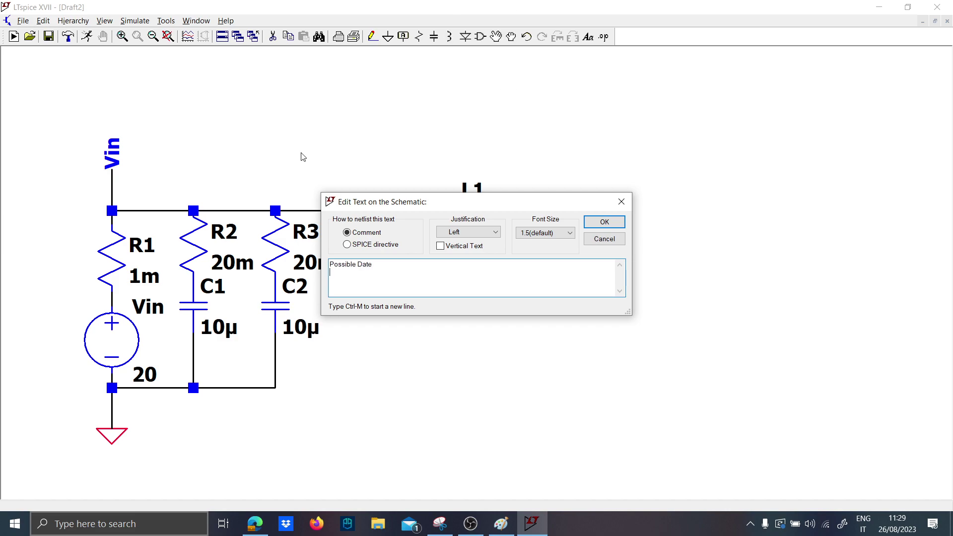
{"action": "type", "text": "V"}
{"action": "key", "text": "Caps_Lock"}
{"action": "type", "text": "in=20"}
{"action": "key", "text": "Caps_Lock"}
{"action": "type", "text": "V"}
{"action": "key", "text": "Caps_Lock"}
{"action": "key", "text": "ctrl+m"}
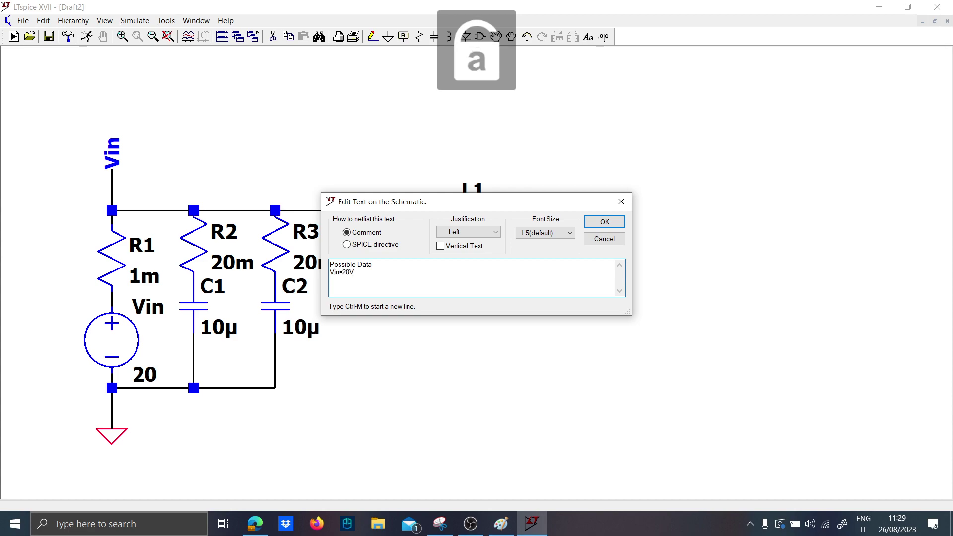
Step: Add the line "VOut=-40V" to the schematic comment
{"action": "type", "text": "ou"}
{"action": "key", "text": "BackSpace"}
{"action": "key", "text": "BackSpace"}
{"action": "key", "text": "Caps_Lock"}
{"action": "type", "text": "VO"}
{"action": "key", "text": "Caps_Lock"}
{"action": "type", "text": "ut=-40"}
{"action": "key", "text": "Caps_Lock"}
{"action": "type", "text": "V"}
{"action": "key", "text": "Caps_Lock"}
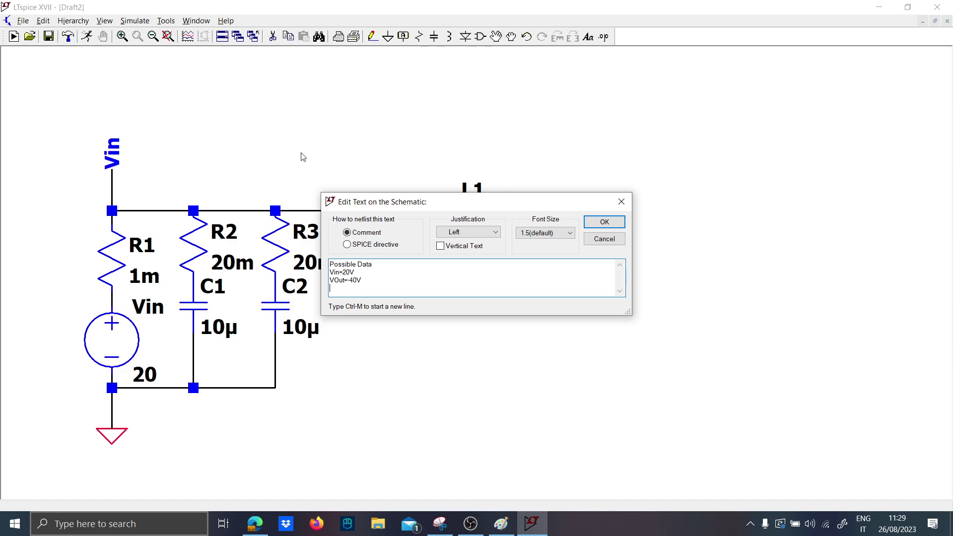
Step: Add the line "Iout=10A" to the schematic comment
{"action": "key", "text": "Caps_Lock"}
{"action": "key", "text": "Caps_Lock"}
{"action": "key", "text": "Caps_Lock"}
{"action": "type", "text": "I"}
{"action": "key", "text": "Caps_Lock"}
{"action": "type", "text": "out=10"}
{"action": "key", "text": "Caps_Lock"}
{"action": "type", "text": "A"}
{"action": "key", "text": "Caps_Lock"}
{"action": "key", "text": "ctrl+m"}
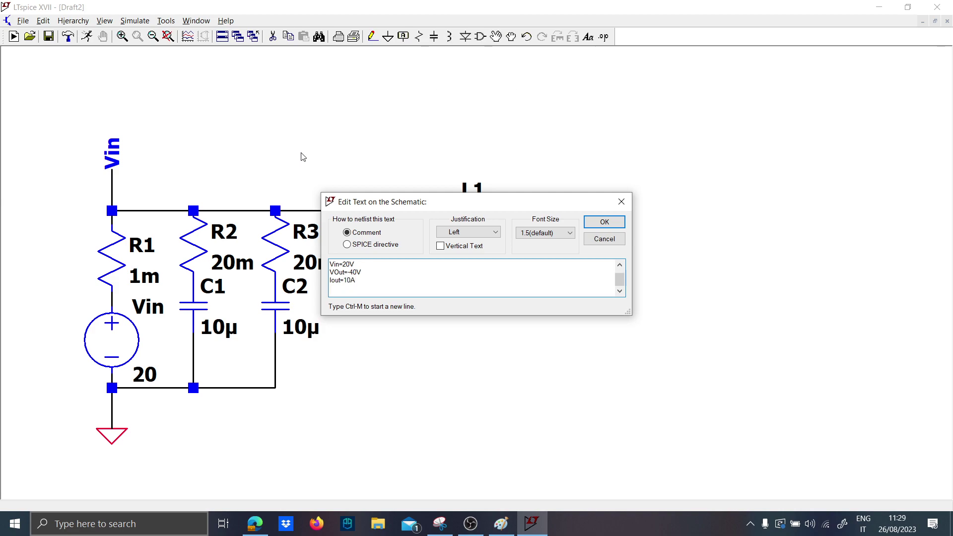
Step: Finish the comment with the line "Pout=400W" and place it above the input circuit
{"action": "key", "text": "Caps_Lock"}
{"action": "type", "text": "P"}
{"action": "key", "text": "Caps_Lock"}
{"action": "type", "text": "ow"}
{"action": "type", "text": "t=400"}
{"action": "key", "text": "Caps_Lock"}
{"action": "type", "text": "W"}
{"action": "key", "text": "Caps_Lock"}
{"action": "key", "text": "Return"}
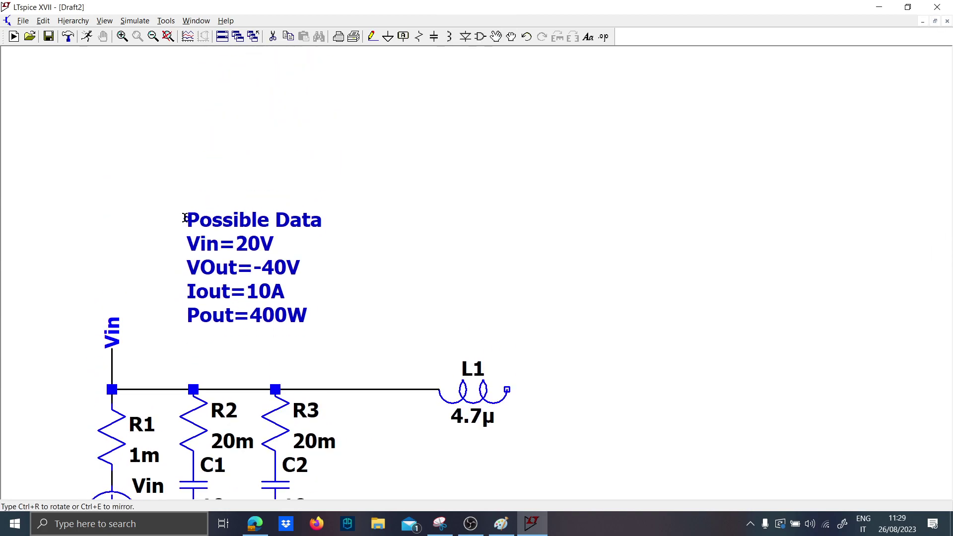
{"action": "left_click", "coordinate": [187, 215]}
{"action": "scroll", "coordinate": [526, 321], "scroll_direction": "down", "scroll_amount": 1}
{"action": "scroll", "coordinate": [526, 322], "scroll_direction": "up", "scroll_amount": 1}
Step: Move inductor L1 along the rail closer to the R3–C2 branch and set its value to 6.8µ
{"action": "left_click_drag", "start_coordinate": [525, 322], "coordinate": [362, 329]}
{"action": "scroll", "coordinate": [362, 330], "scroll_direction": "down", "scroll_amount": 1}
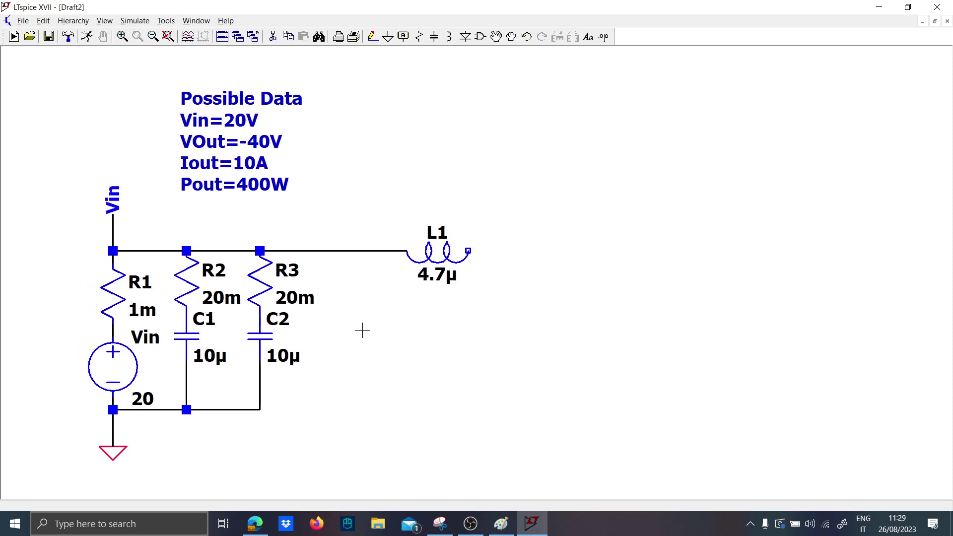
{"action": "key", "text": "F7"}
{"action": "left_click_drag", "start_coordinate": [487, 306], "coordinate": [383, 205]}
{"action": "left_click", "coordinate": [398, 252]}
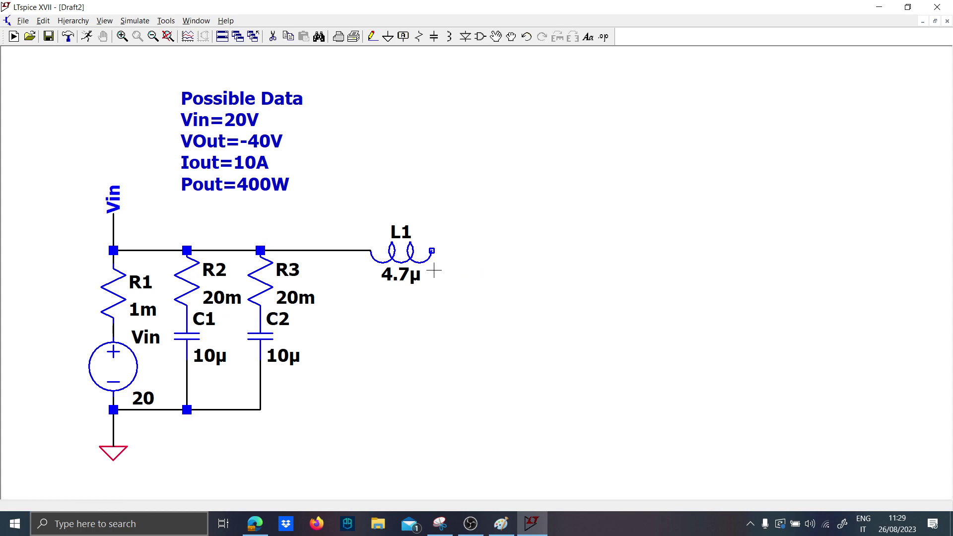
{"action": "right_click", "coordinate": [407, 272]}
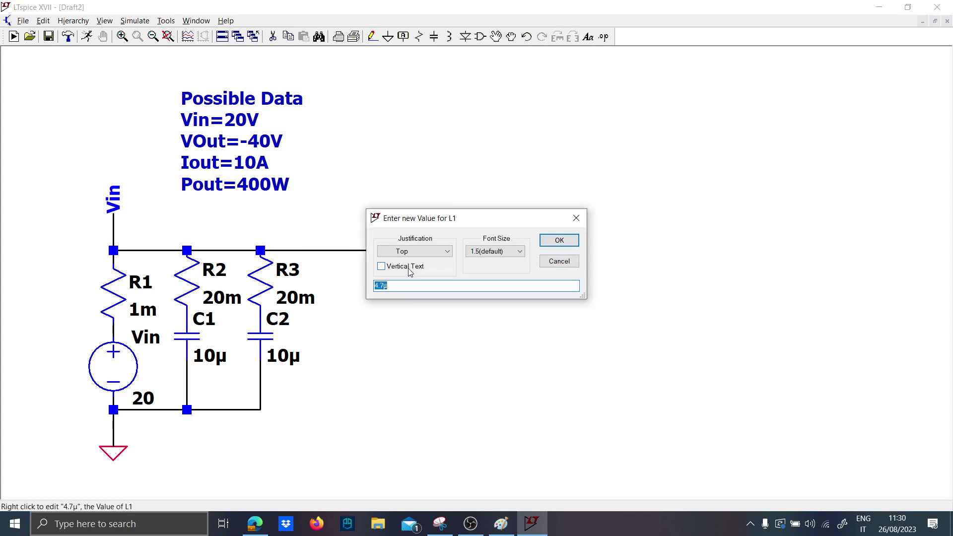
{"action": "type", "text": "6.8u"}
{"action": "key", "text": "Return"}
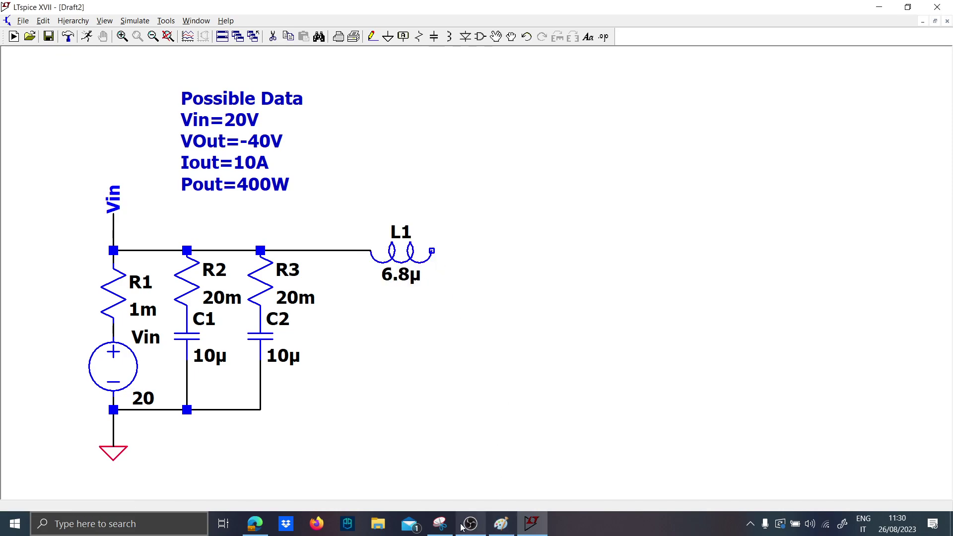
Step: Check the Cuk circuit drawing in Paint, return to LTspice and place an N-channel MOSFET (nmos) below inductor L1
{"action": "left_click", "coordinate": [505, 528]}
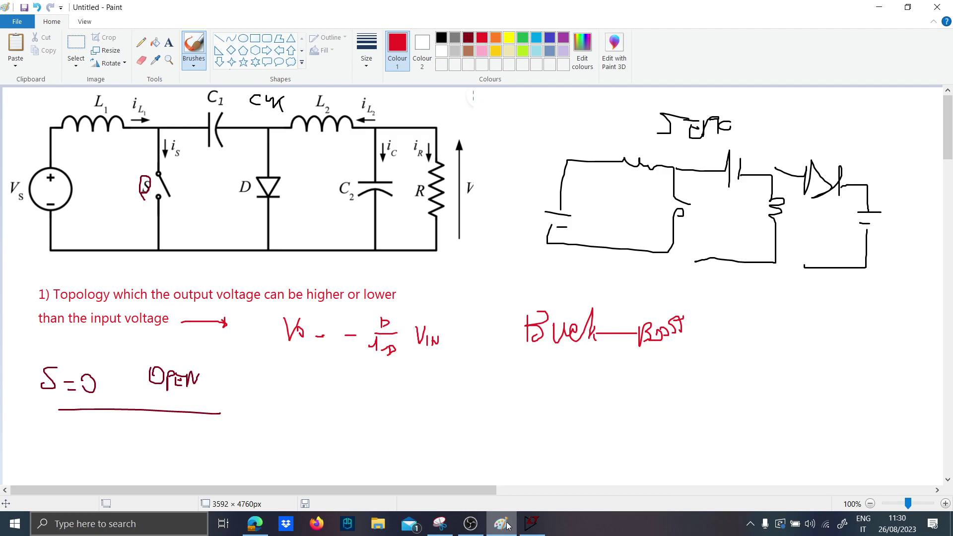
{"action": "left_click", "coordinate": [507, 525]}
{"action": "key", "text": "F2"}
{"action": "type", "text": "nmos"}
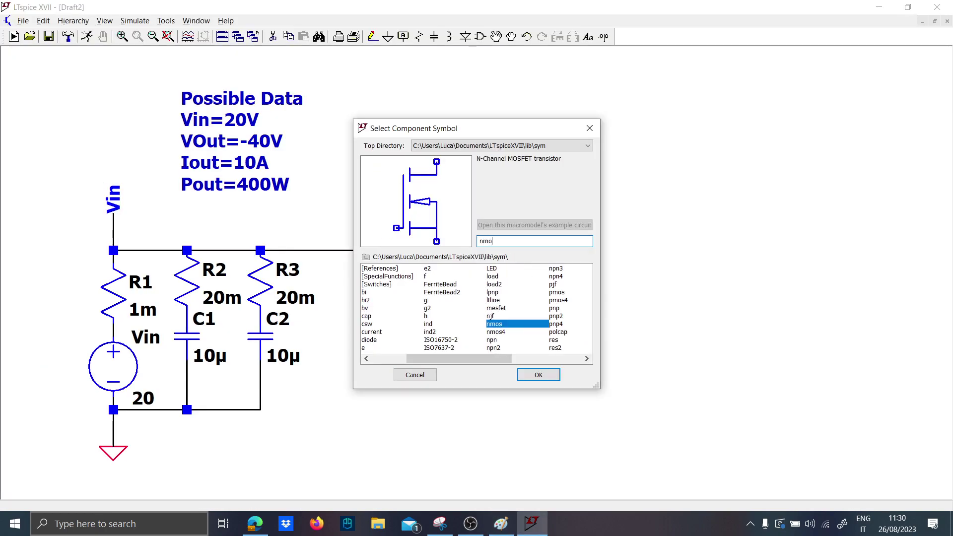
{"action": "key", "text": "Return"}
{"action": "scroll", "coordinate": [453, 463], "scroll_direction": "down", "scroll_amount": 2}
{"action": "scroll", "coordinate": [452, 463], "scroll_direction": "up", "scroll_amount": 3}
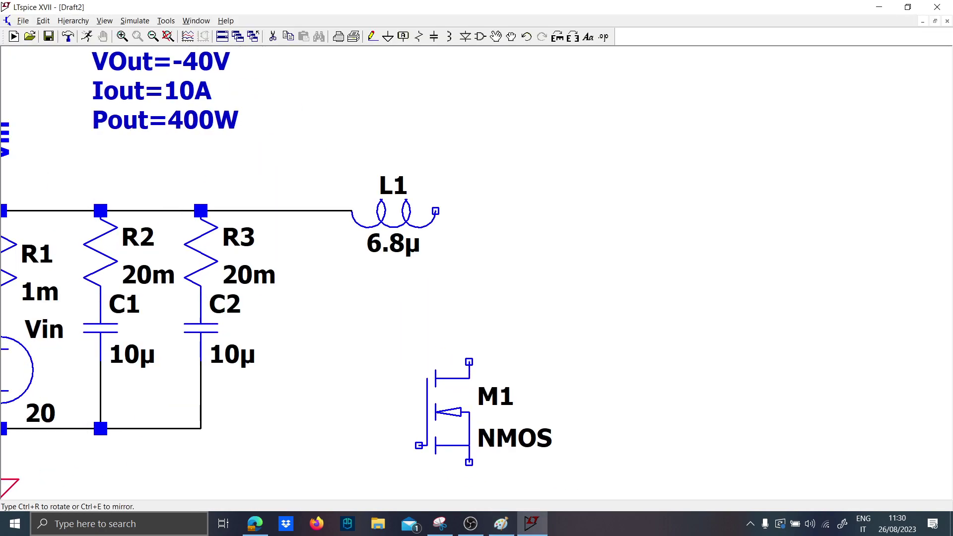
{"action": "scroll", "coordinate": [453, 462], "scroll_direction": "down", "scroll_amount": 3}
{"action": "left_click", "coordinate": [443, 464]}
{"action": "key", "text": "Escape"}
Step: Rotate inductor L1 to vertical above M1's drain and square its supply wire to the input rail
{"action": "left_click_drag", "start_coordinate": [459, 384], "coordinate": [448, 283]}
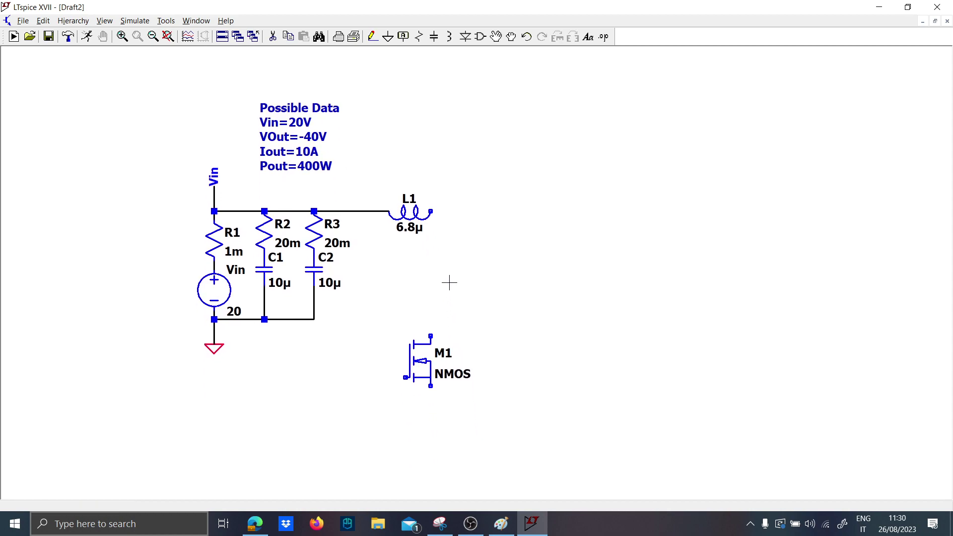
{"action": "key", "text": "F8"}
{"action": "left_click", "coordinate": [409, 213]}
{"action": "key", "text": "ctrl+r"}
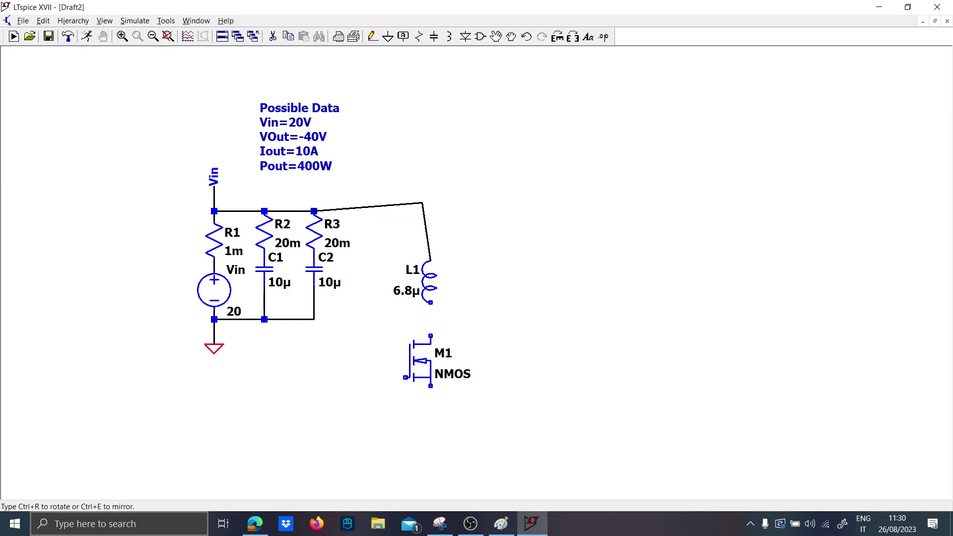
{"action": "left_click", "coordinate": [430, 210]}
Step: Wire the lower end of L1 to M1's drain and connect M1's source to a ground symbol
{"action": "key", "text": "F3"}
{"action": "left_click", "coordinate": [430, 310]}
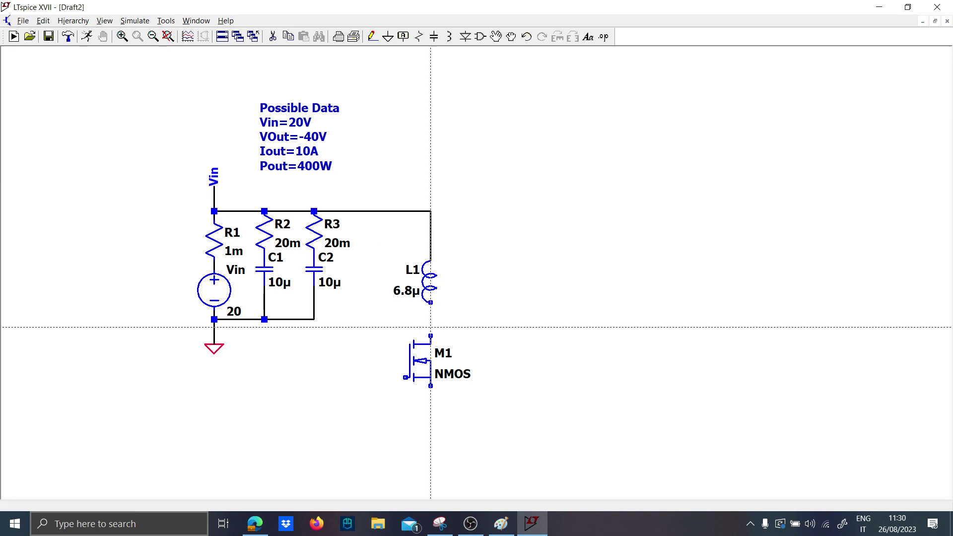
{"action": "left_click", "coordinate": [430, 336]}
{"action": "left_click", "coordinate": [430, 385]}
{"action": "left_click", "coordinate": [430, 409]}
{"action": "key", "text": "g"}
Step: Assign the Si7336ADP model to transistor M1
{"action": "right_click", "coordinate": [422, 366]}
{"action": "left_click", "coordinate": [515, 231]}
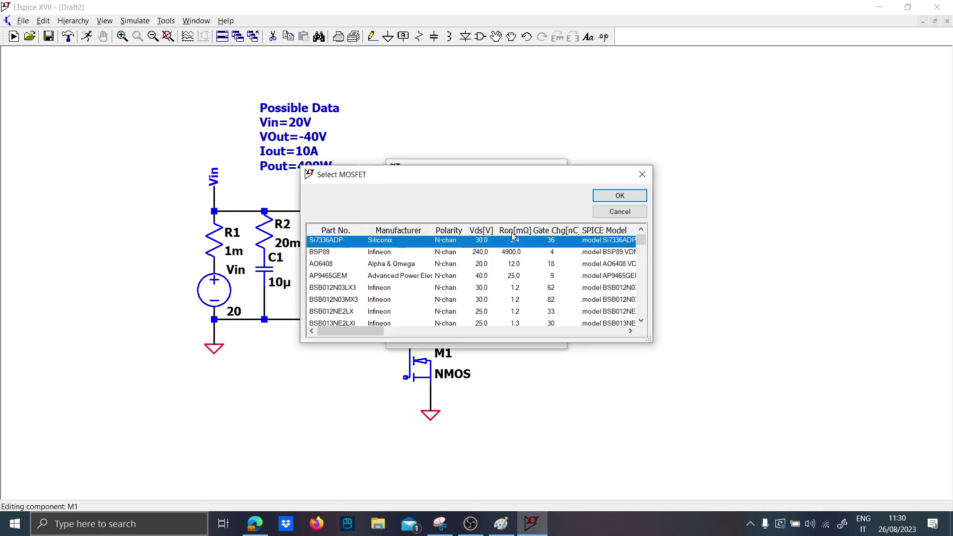
{"action": "left_click", "coordinate": [632, 196]}
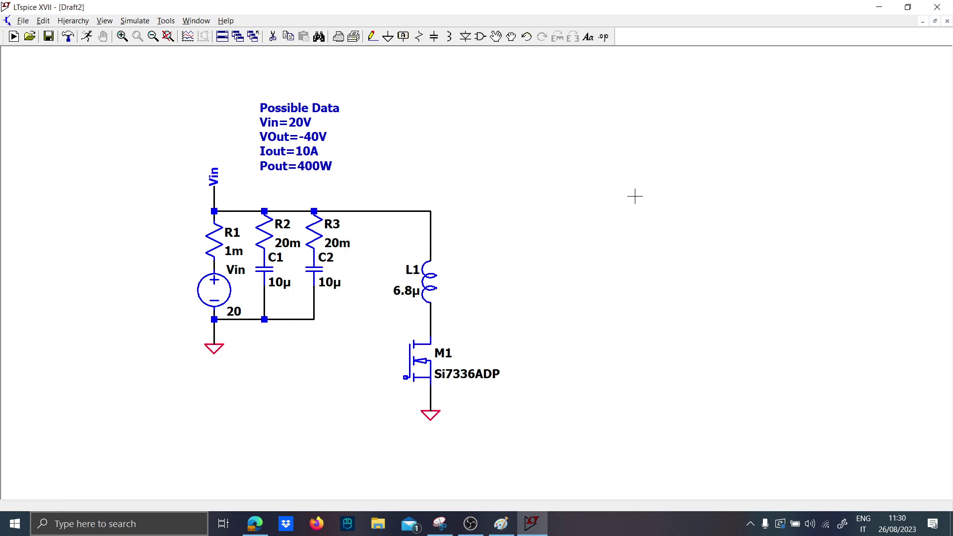
Step: Set the value of inductor L1 to 4.7µ
{"action": "scroll", "coordinate": [487, 298], "scroll_direction": "up", "scroll_amount": 4}
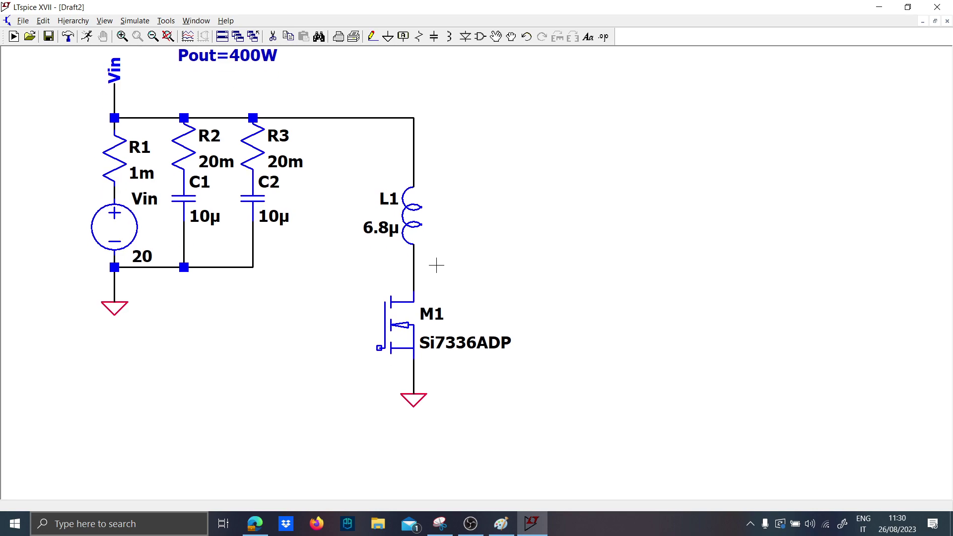
{"action": "scroll", "coordinate": [424, 325], "scroll_direction": "down", "scroll_amount": 2}
{"action": "right_click", "coordinate": [387, 300]}
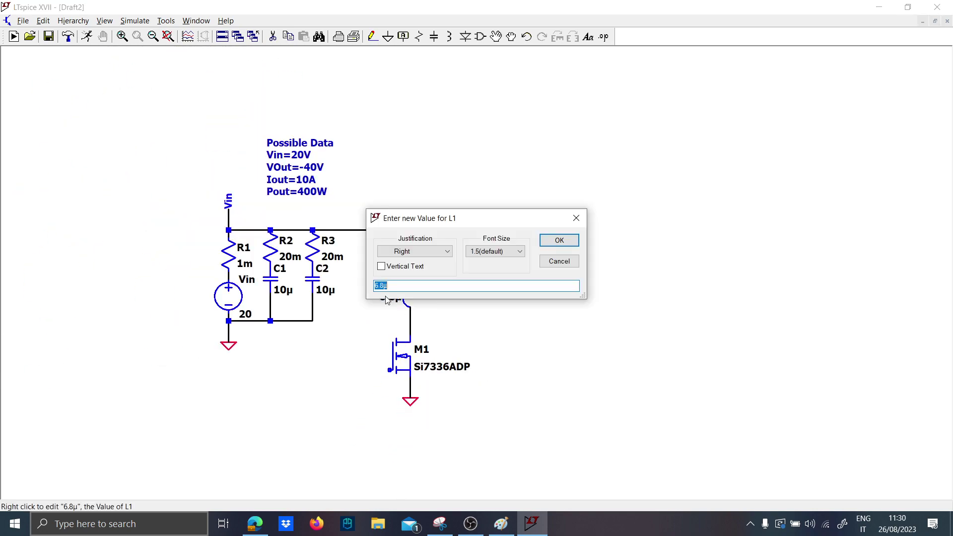
{"action": "key", "text": "Return"}
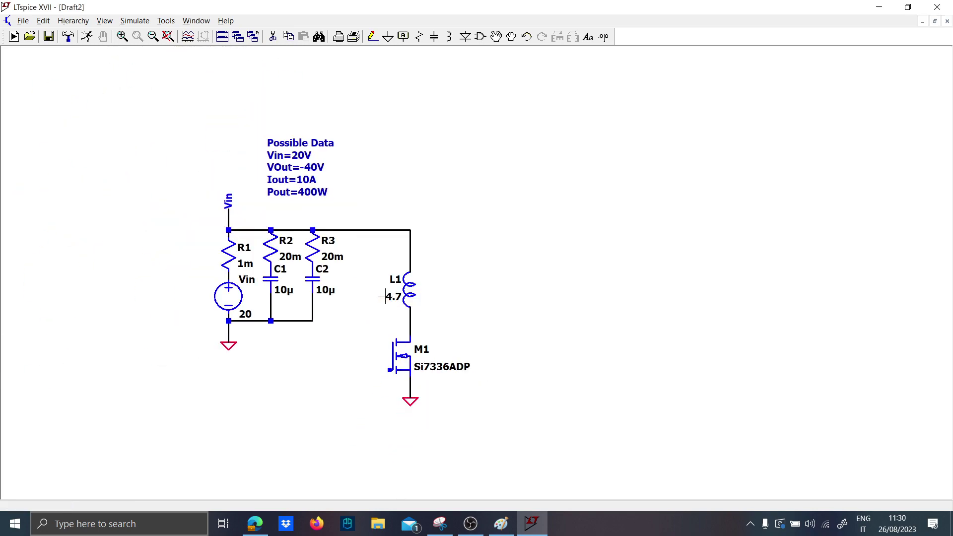
{"action": "right_click", "coordinate": [388, 296]}
{"action": "type", "text": "4.7"}
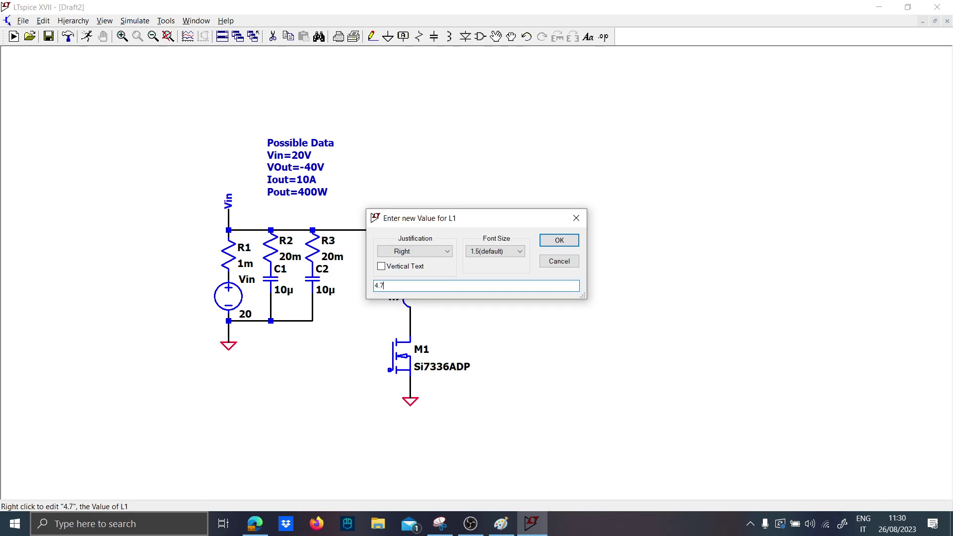
{"action": "type", "text": "u"}
{"action": "key", "text": "Return"}
Step: Duplicate inductor L1 beside itself and wire the copy in parallel between the input rail and M1's drain
{"action": "scroll", "coordinate": [430, 340], "scroll_direction": "up", "scroll_amount": 3}
{"action": "scroll", "coordinate": [430, 339], "scroll_direction": "down", "scroll_amount": 2}
{"action": "key", "text": "F6"}
{"action": "left_click_drag", "start_coordinate": [441, 340], "coordinate": [372, 254]}
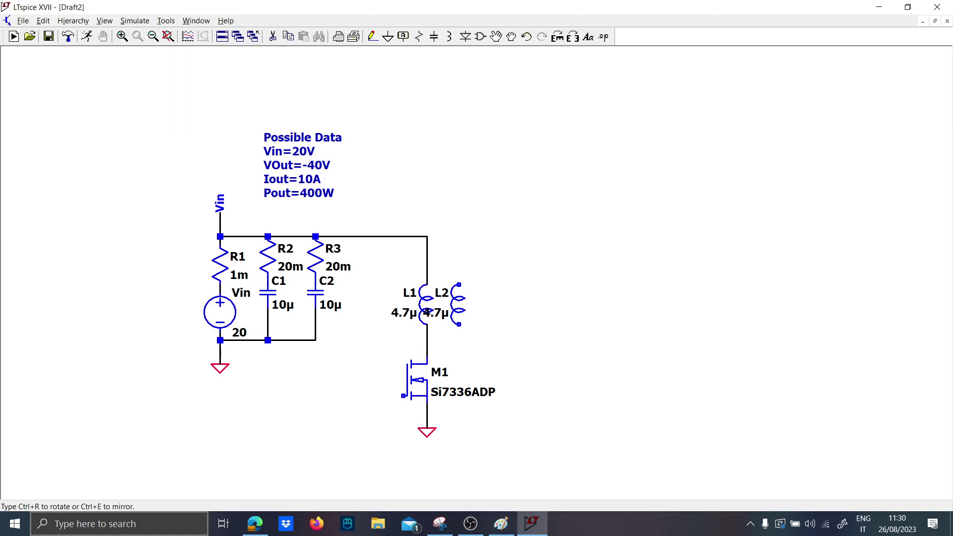
{"action": "left_click", "coordinate": [396, 254]}
{"action": "key", "text": "F3"}
{"action": "left_click", "coordinate": [427, 236]}
{"action": "left_click", "coordinate": [483, 340]}
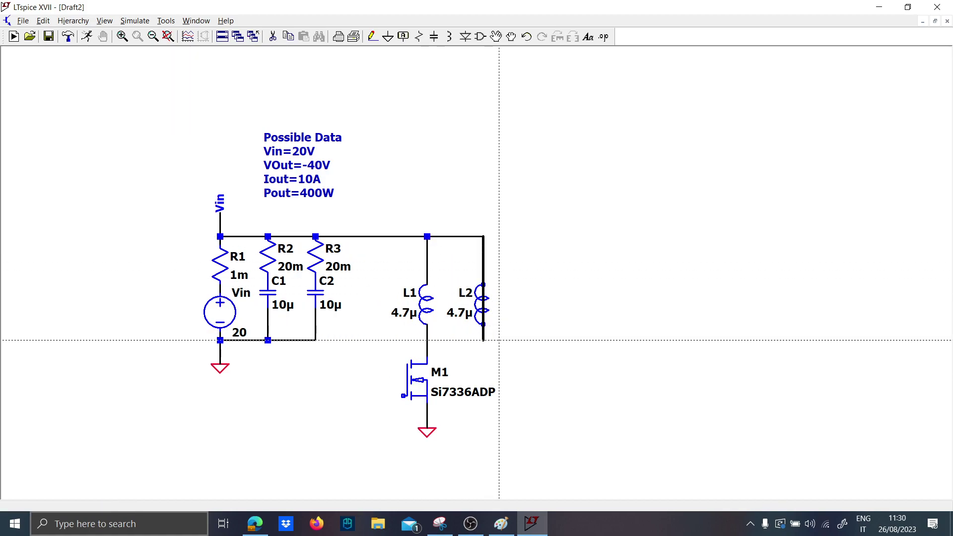
{"action": "left_click", "coordinate": [483, 332]}
{"action": "left_click", "coordinate": [426, 332]}
Step: Move M1 and its ground further below the inductors and lower the wire joining L1 and L2
{"action": "scroll", "coordinate": [397, 376], "scroll_direction": "down", "scroll_amount": 2}
{"action": "scroll", "coordinate": [397, 376], "scroll_direction": "up", "scroll_amount": 4}
{"action": "key", "text": "F7"}
{"action": "left_click_drag", "start_coordinate": [540, 455], "coordinate": [339, 294]}
{"action": "left_click", "coordinate": [436, 406]}
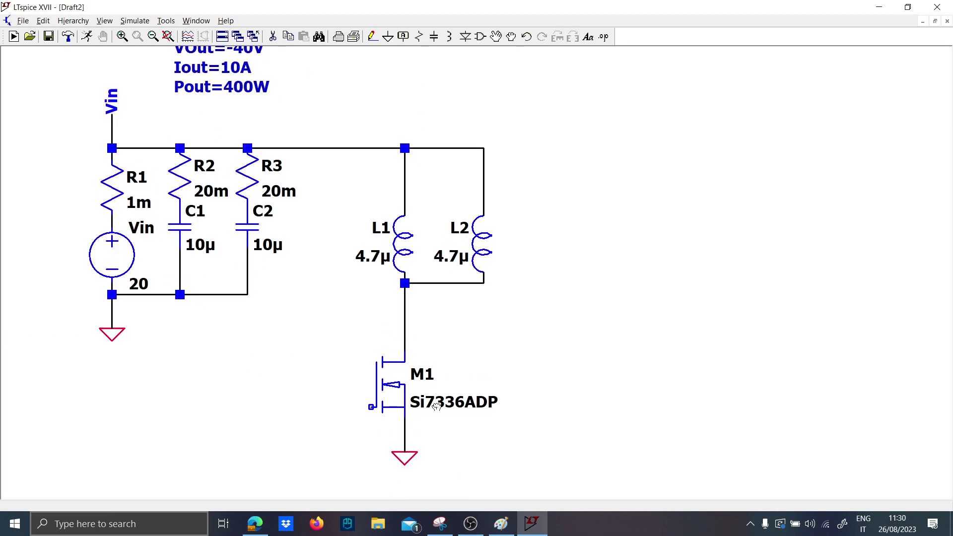
{"action": "scroll", "coordinate": [440, 346], "scroll_direction": "down", "scroll_amount": 2}
{"action": "scroll", "coordinate": [440, 347], "scroll_direction": "up", "scroll_amount": 2}
{"action": "scroll", "coordinate": [437, 337], "scroll_direction": "down", "scroll_amount": 1}
{"action": "key", "text": "F7"}
{"action": "left_click_drag", "start_coordinate": [438, 313], "coordinate": [438, 318]}
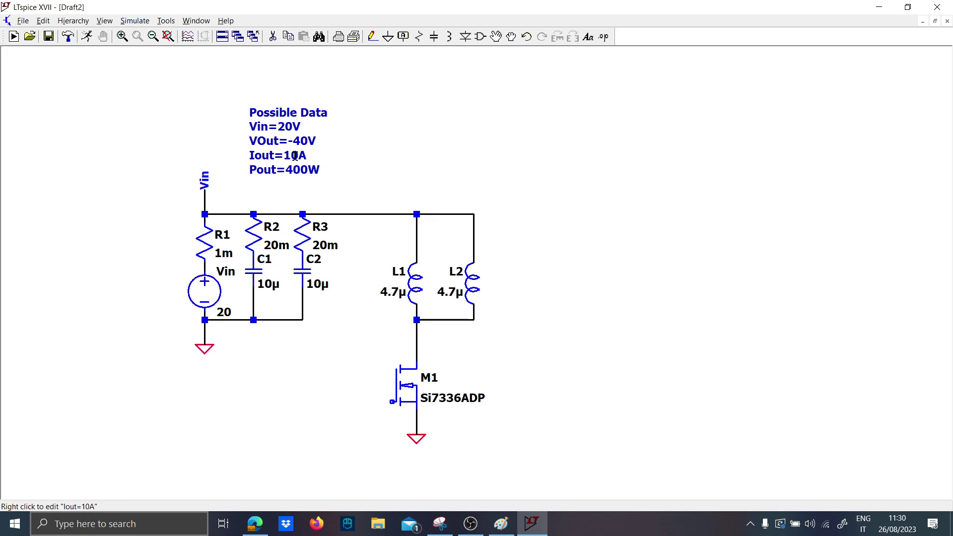
Step: Delete inductor L2 together with all the wires of its parallel branch
{"action": "key", "text": "F5"}
{"action": "left_click", "coordinate": [455, 320]}
{"action": "left_click", "coordinate": [475, 286]}
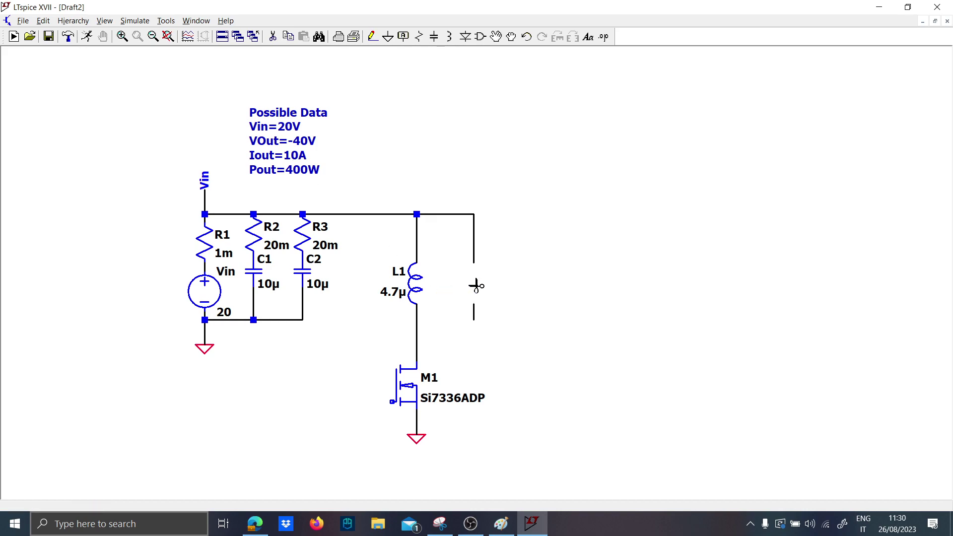
{"action": "left_click", "coordinate": [474, 233]}
{"action": "left_click", "coordinate": [466, 215]}
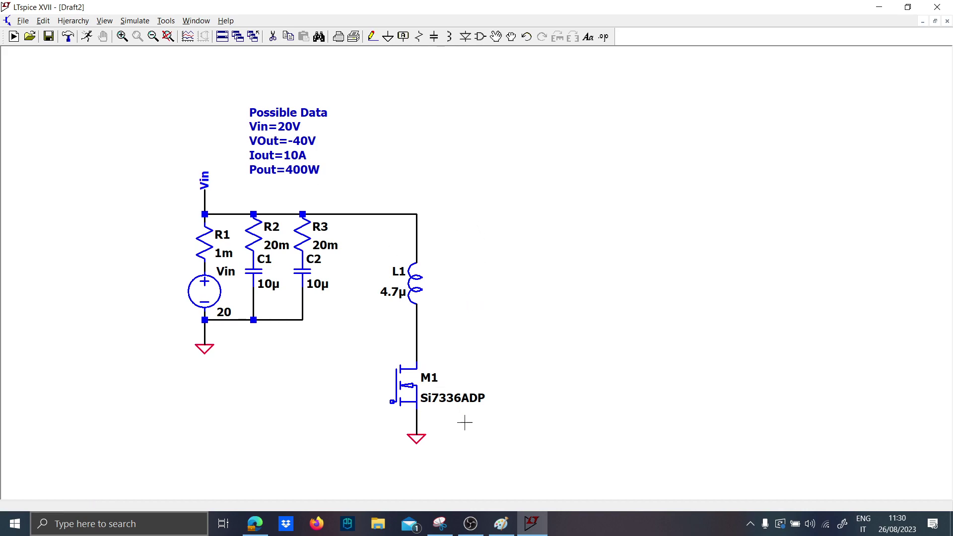
Step: Place a voltage source below the input circuit, with a wire stub on its positive terminal and a ground on its negative one
{"action": "scroll", "coordinate": [312, 398], "scroll_direction": "up", "scroll_amount": 2}
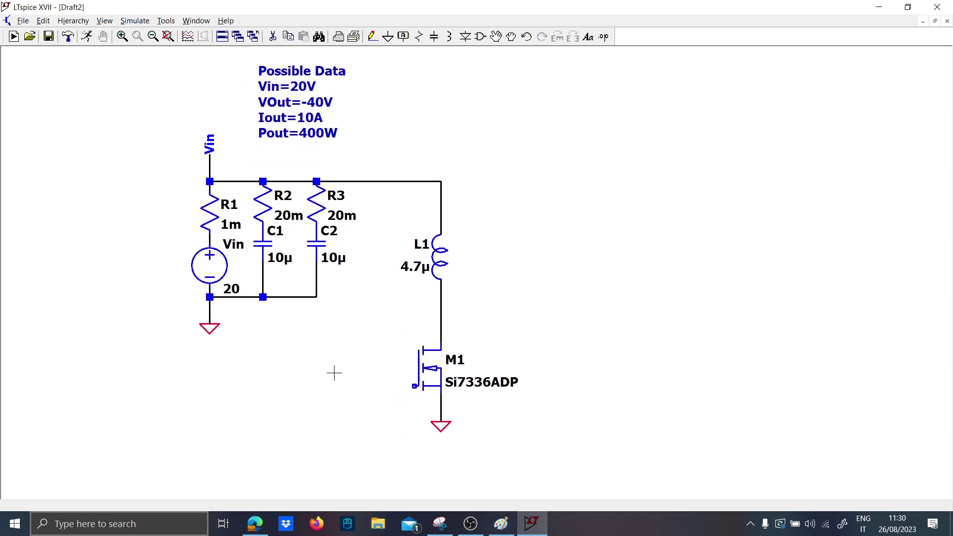
{"action": "key", "text": "v"}
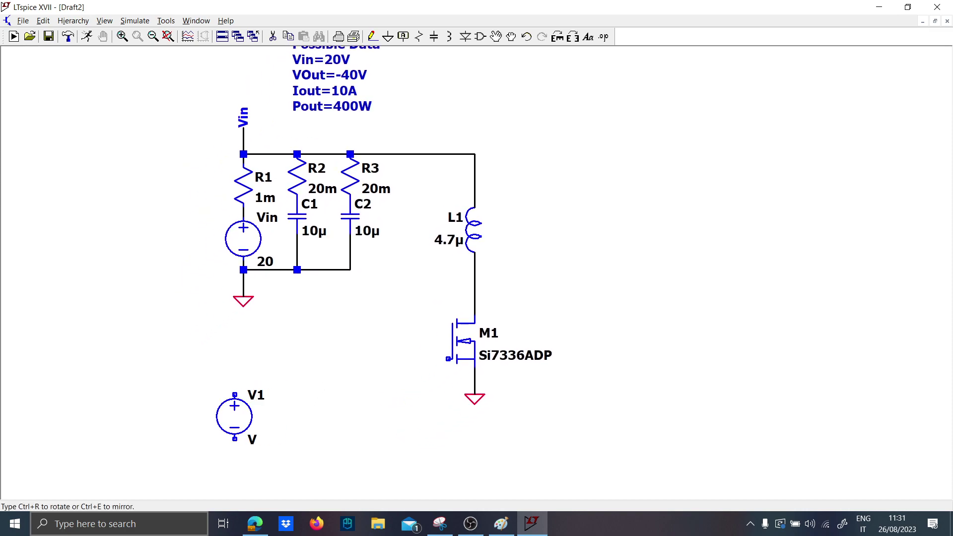
{"action": "key", "text": "Escape"}
{"action": "key", "text": "F3"}
{"action": "left_click", "coordinate": [243, 395]}
{"action": "left_click", "coordinate": [243, 385]}
{"action": "key", "text": "Escape"}
{"action": "key", "text": "g"}
{"action": "left_click", "coordinate": [252, 456]}
{"action": "key", "text": "F2"}
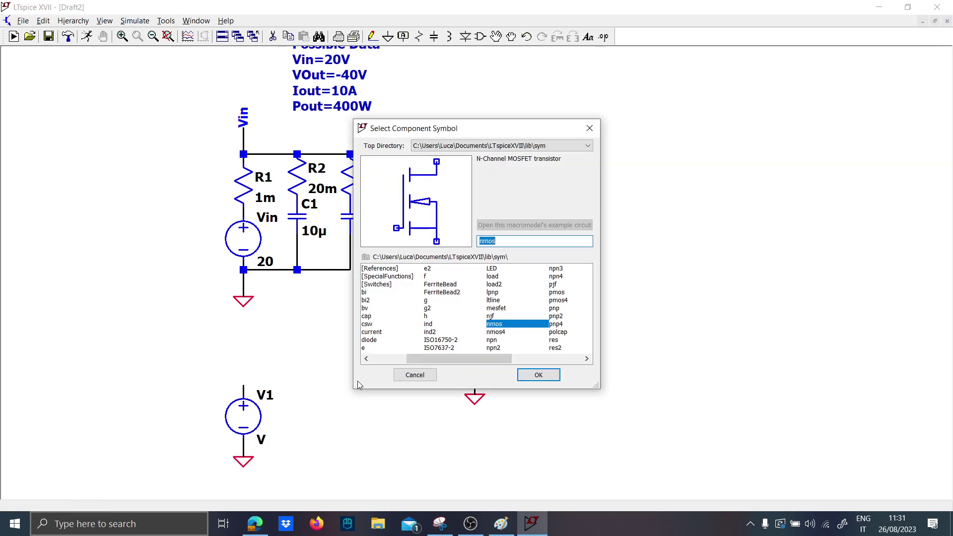
{"action": "key", "text": "Escape"}
{"action": "scroll", "coordinate": [333, 407], "scroll_direction": "up", "scroll_amount": 1}
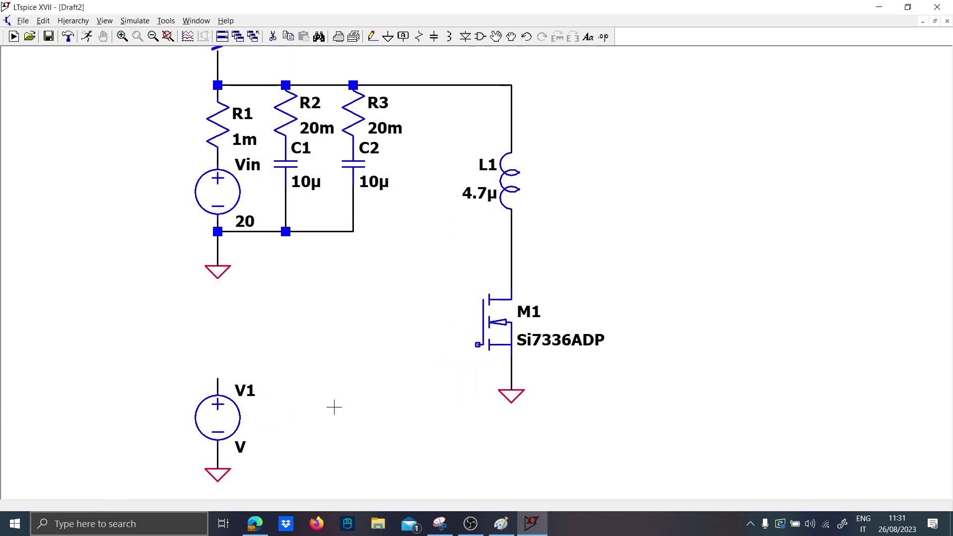
{"action": "right_click", "coordinate": [246, 424]}
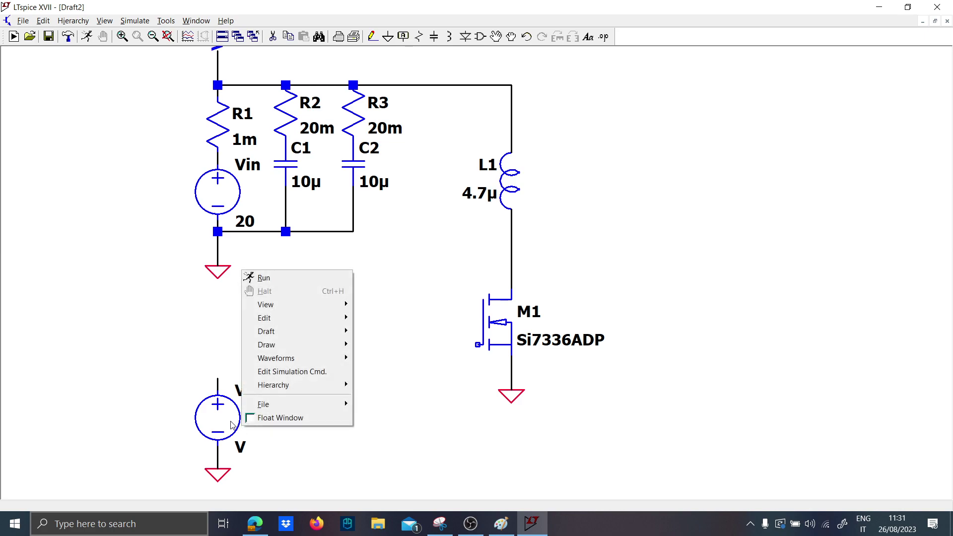
{"action": "right_click", "coordinate": [231, 425]}
{"action": "key", "text": "Escape"}
Step: Add the SPICE directives ".param Fs=250k" and ".param D=0.5" in the free area above source V1
{"action": "type", "text": "s"}
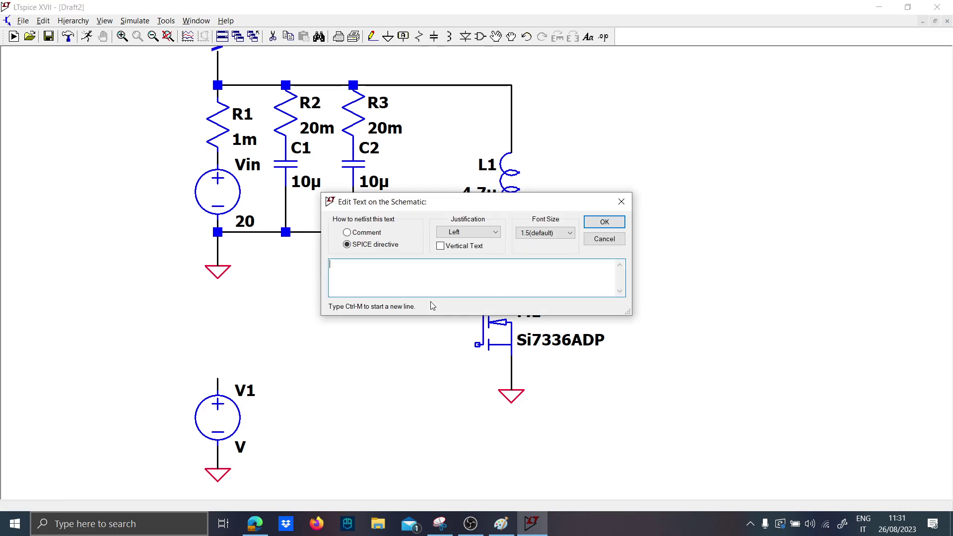
{"action": "type", "text": ".param F"}
{"action": "key", "text": "Caps_Lock"}
{"action": "type", "text": "s=100"}
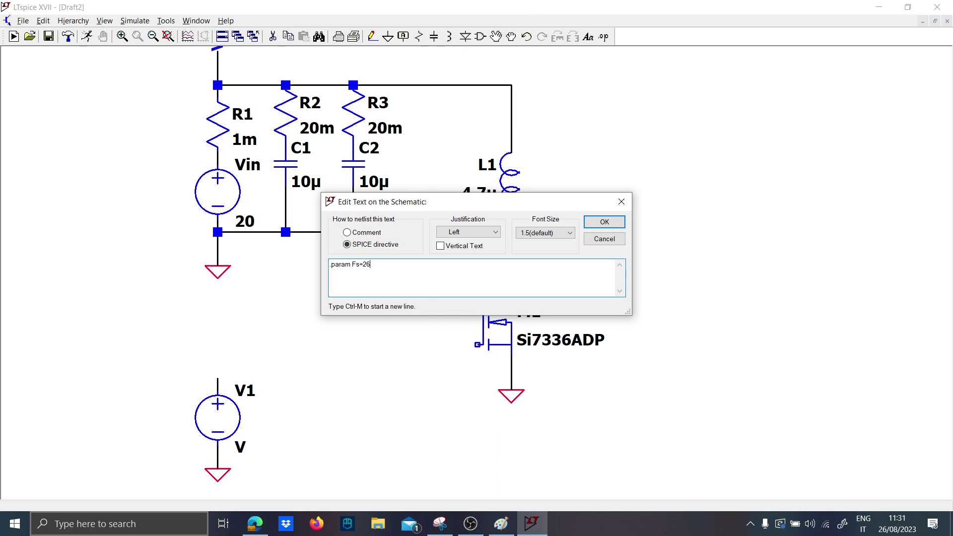
{"action": "key", "text": "ctrl+m"}
{"action": "type", "text": ".param D"}
{"action": "key", "text": "Caps_Lock"}
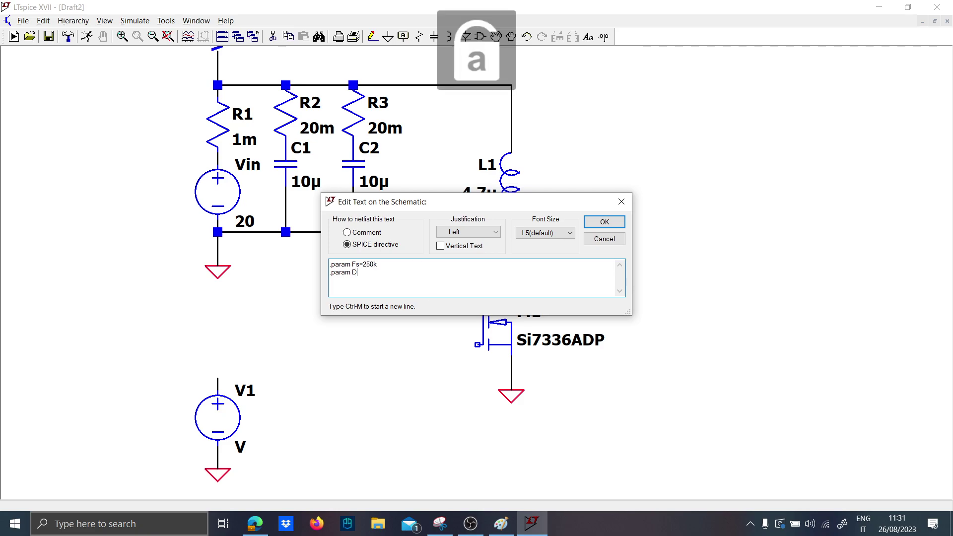
{"action": "key", "text": "Return"}
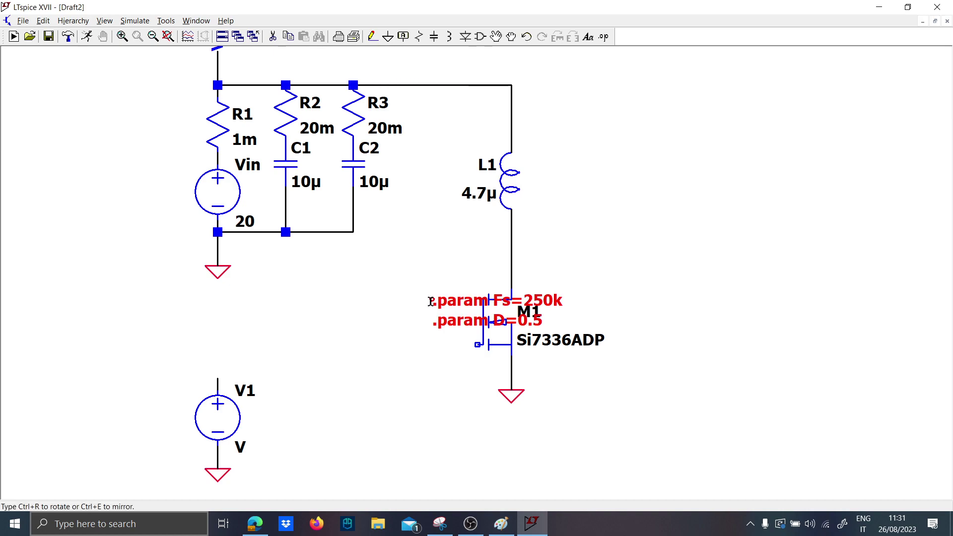
{"action": "left_click", "coordinate": [66, 292]}
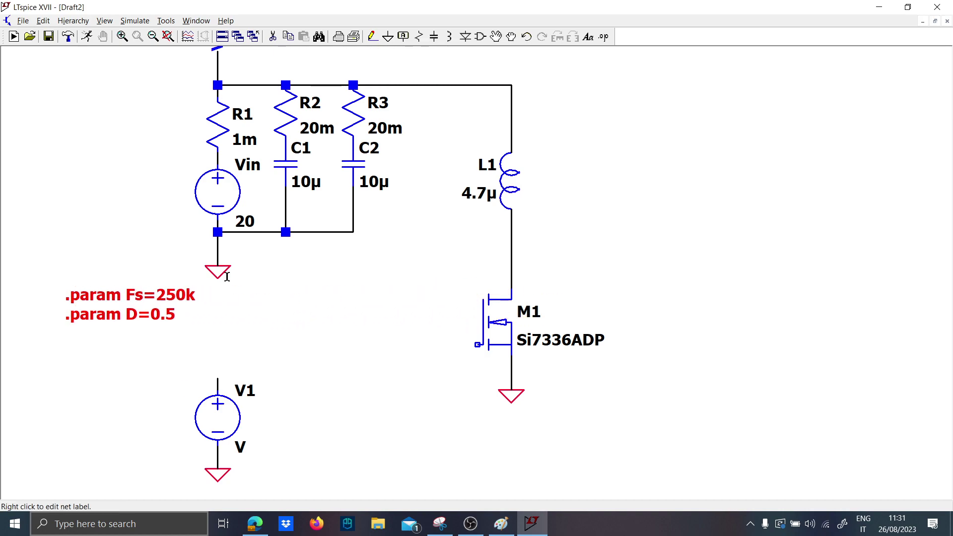
Step: Configure source V1 as a PULSE function with Vinitial 0 and Von 15
{"action": "scroll", "coordinate": [249, 436], "scroll_direction": "down", "scroll_amount": 2}
{"action": "scroll", "coordinate": [257, 449], "scroll_direction": "up", "scroll_amount": 2}
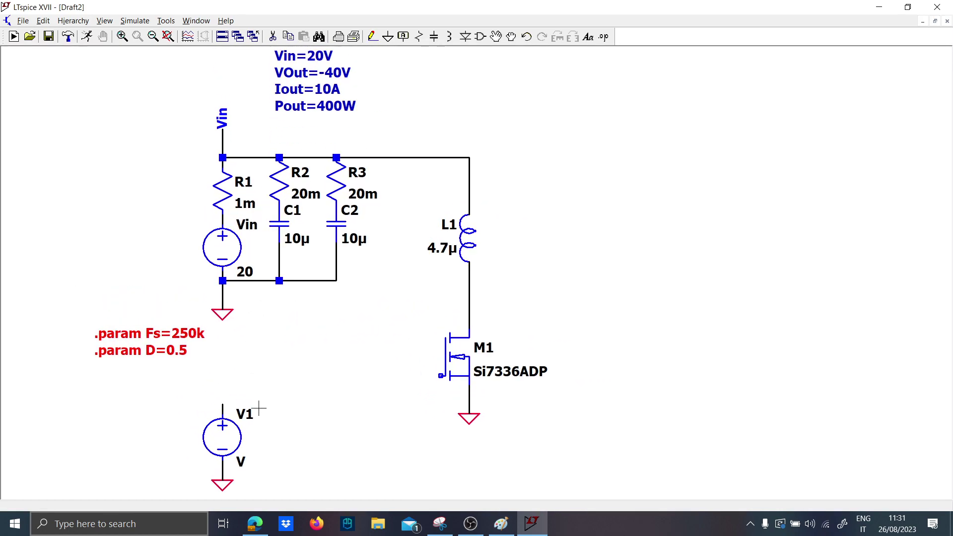
{"action": "right_click", "coordinate": [226, 392]}
{"action": "left_click", "coordinate": [539, 284]}
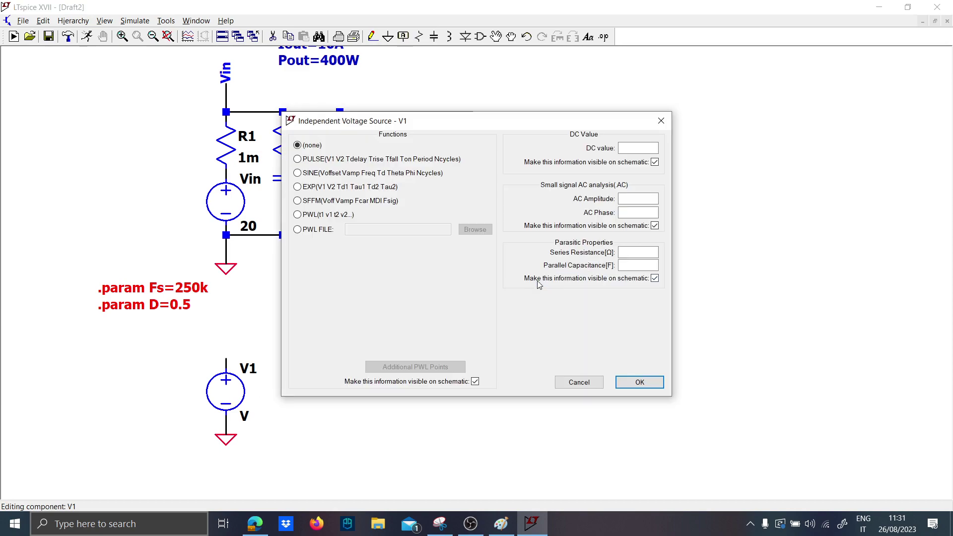
{"action": "left_click", "coordinate": [336, 158]}
{"action": "left_click", "coordinate": [445, 257]}
{"action": "type", "text": "0"}
{"action": "left_click", "coordinate": [447, 270]}
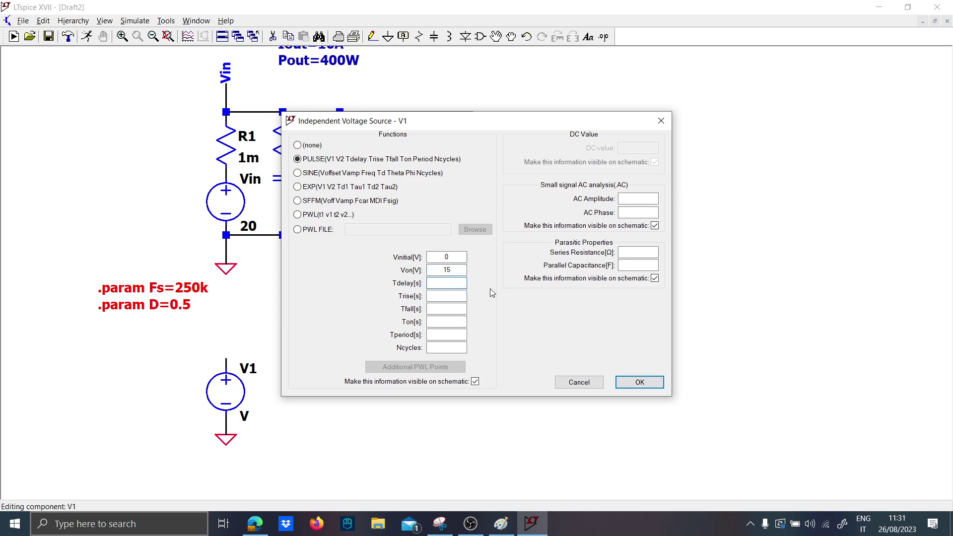
Step: Set V1's pulse rise and fall times to 10n, Ton to {D/Fs} and Tperiod to {1/Fs}
{"action": "type", "text": "10n"}
{"action": "left_click", "coordinate": [449, 309]}
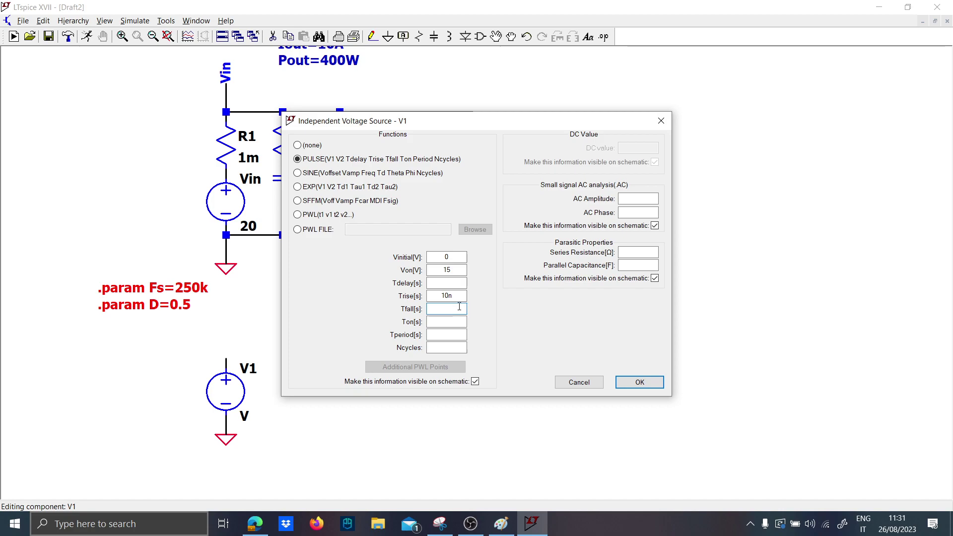
{"action": "type", "text": "10n"}
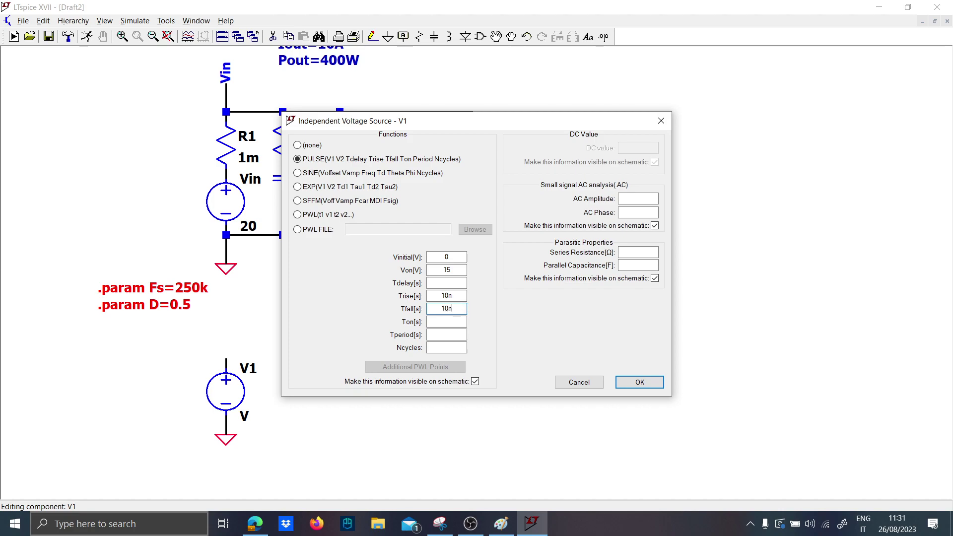
{"action": "type", "text": "{D/Fs}"}
{"action": "left_click", "coordinate": [451, 333]}
{"action": "type", "text": "{10/Fs}"}
{"action": "key", "text": "Return"}
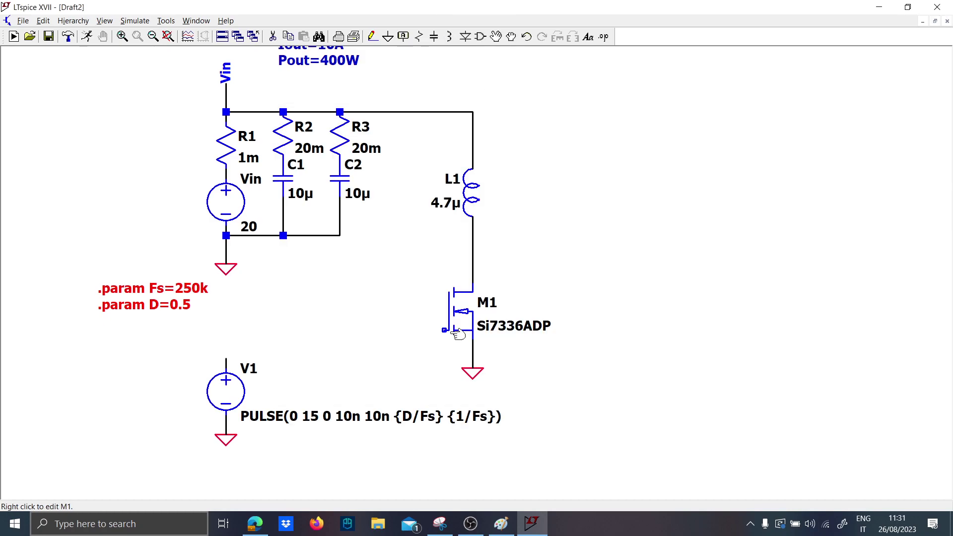
Step: Wire V1's positive terminal upward and then horizontally a short way toward the gate of M1
{"action": "key", "text": "F3"}
{"action": "left_click", "coordinate": [226, 358]}
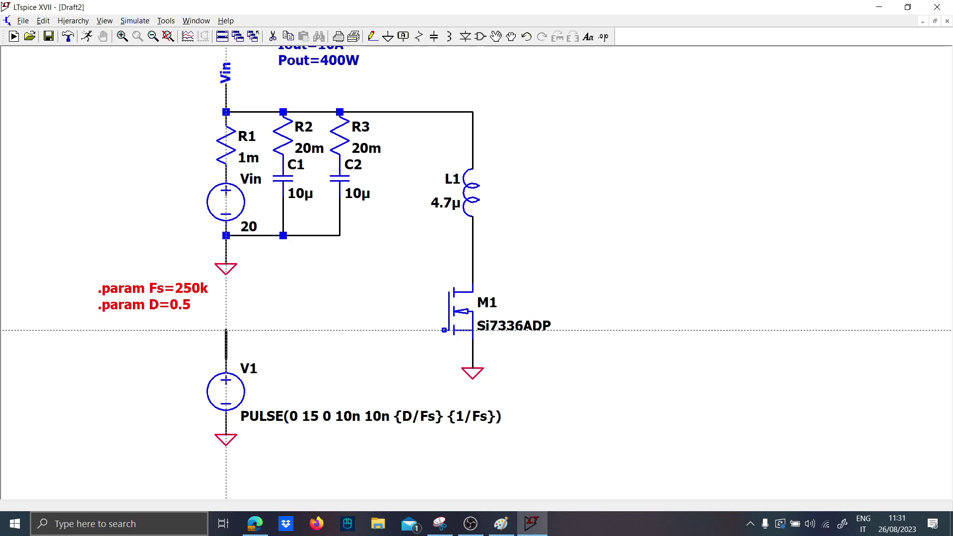
{"action": "left_click", "coordinate": [283, 330]}
{"action": "right_click", "coordinate": [282, 330]}
{"action": "scroll", "coordinate": [319, 355], "scroll_direction": "up", "scroll_amount": 3}
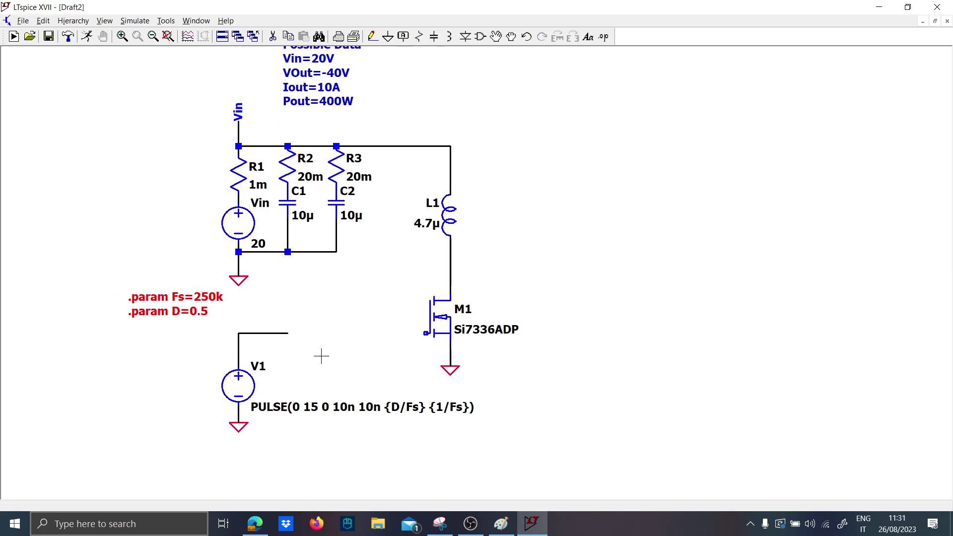
Step: Place an NPN transistor between V1 and M1, and select the pnp symbol for the second driver transistor
{"action": "key", "text": "F2"}
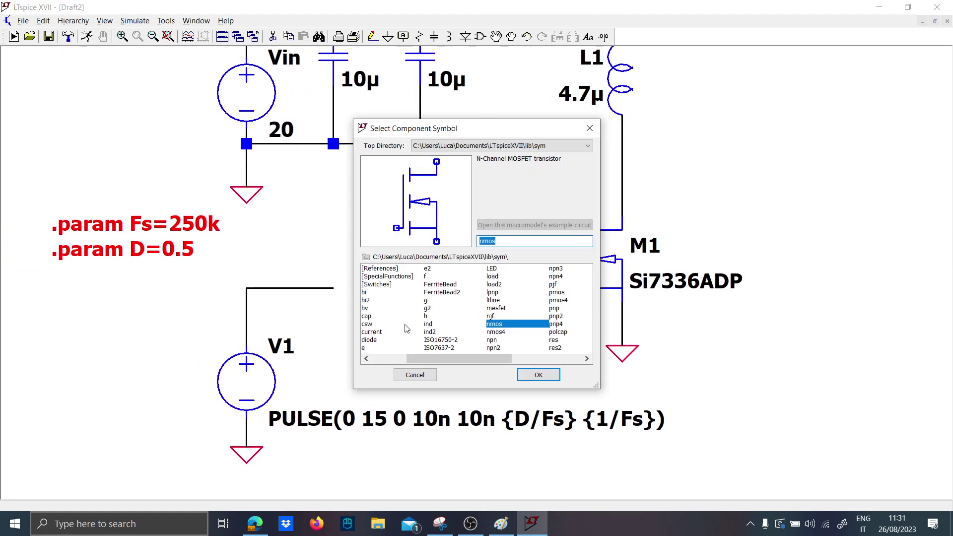
{"action": "double_click", "coordinate": [491, 339]}
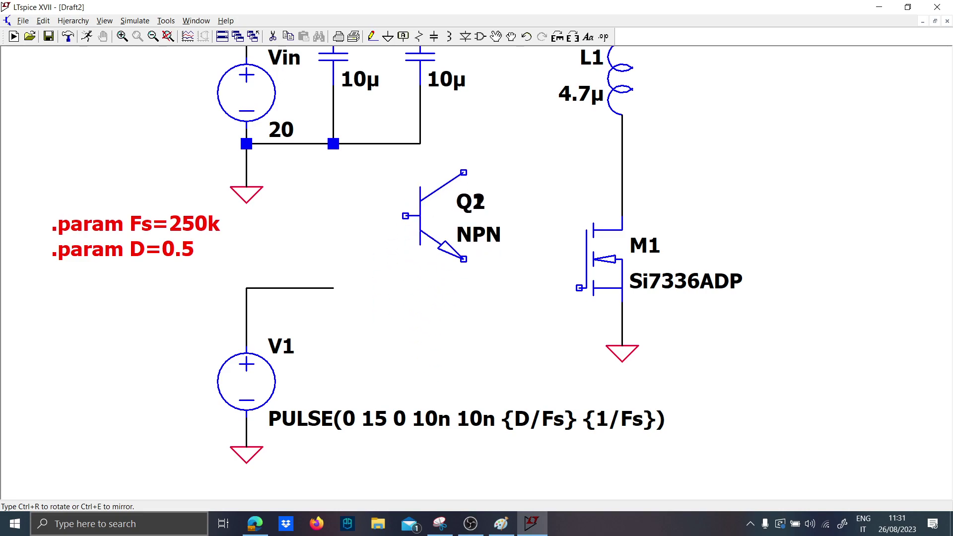
{"action": "key", "text": "F2"}
{"action": "type", "text": "pnp"}
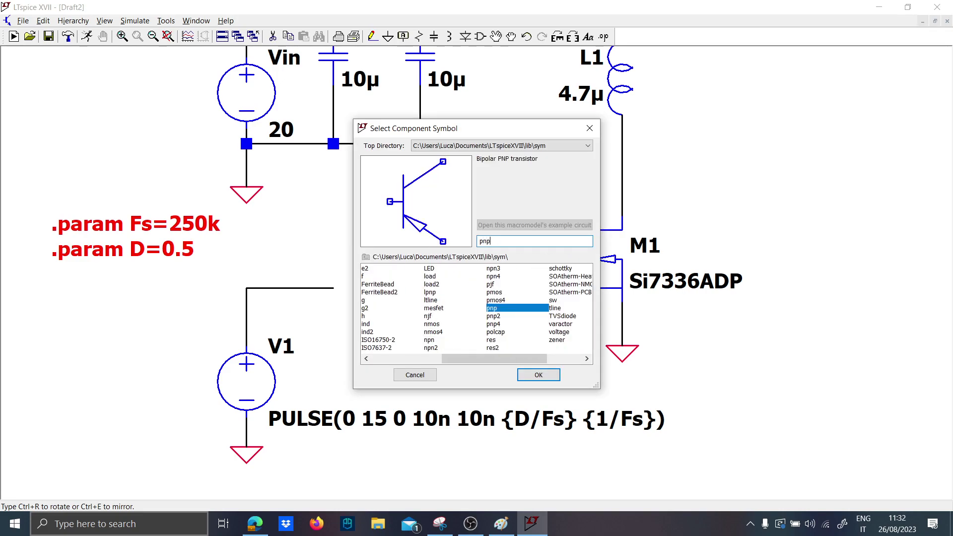
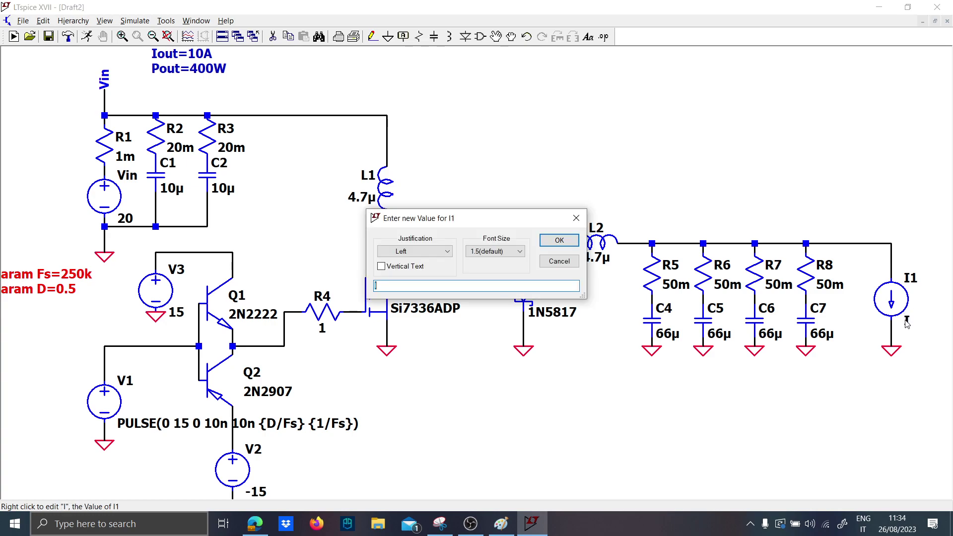
Step: Set load current source I1 to 10 and shift it with its ground closer to the output capacitors
{"action": "type", "text": "10"}
{"action": "key", "text": "Return"}
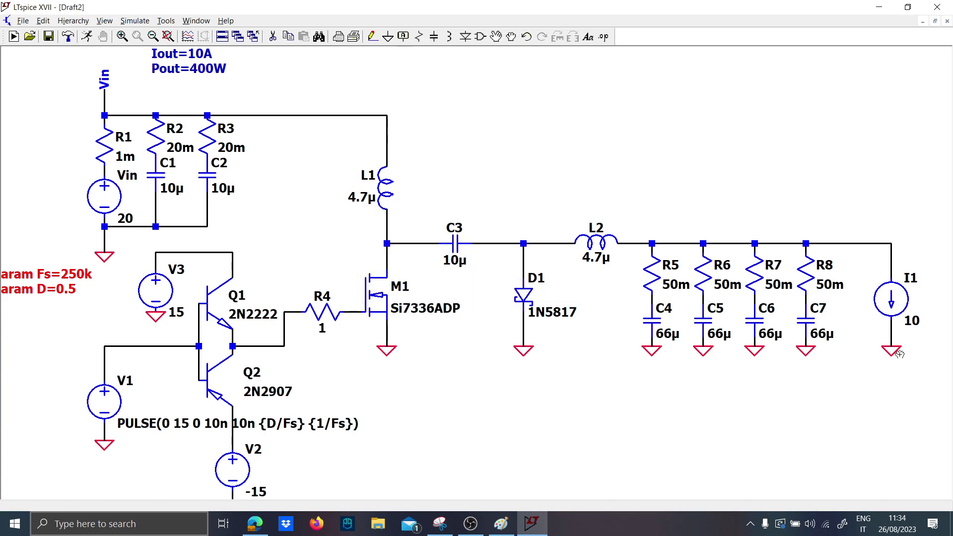
{"action": "left_click_drag", "start_coordinate": [864, 220], "coordinate": [866, 223]}
{"action": "left_click", "coordinate": [848, 223]}
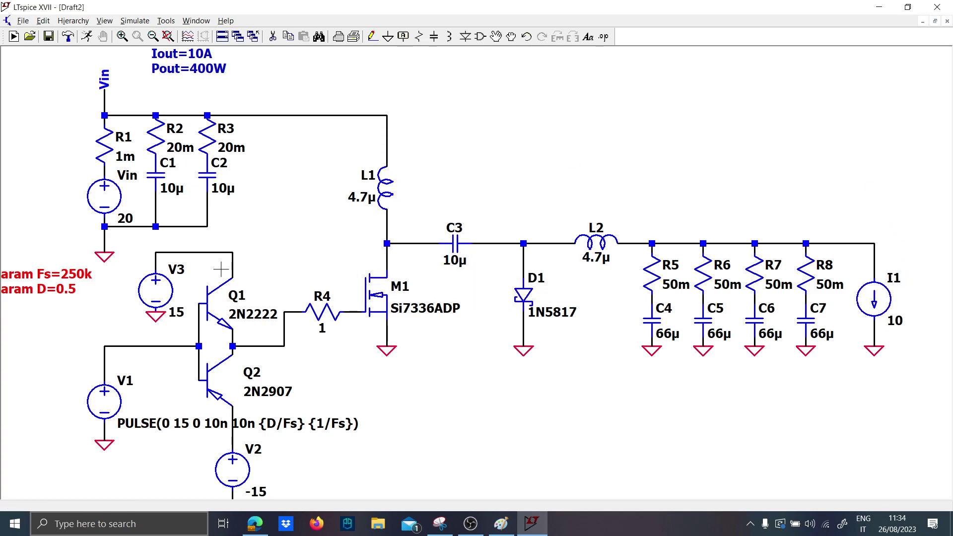
Step: Add a wire stub at the junction of L1, C3 and M1's drain and label it Vc
{"action": "key", "text": "F3"}
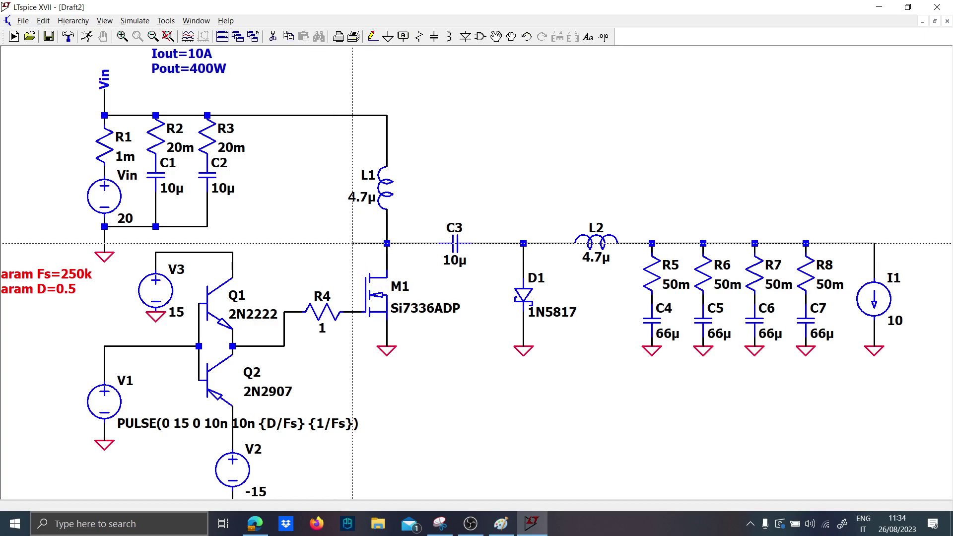
{"action": "key", "text": "F4"}
{"action": "type", "text": "Vc"}
{"action": "key", "text": "Return"}
{"action": "left_click", "coordinate": [352, 243]}
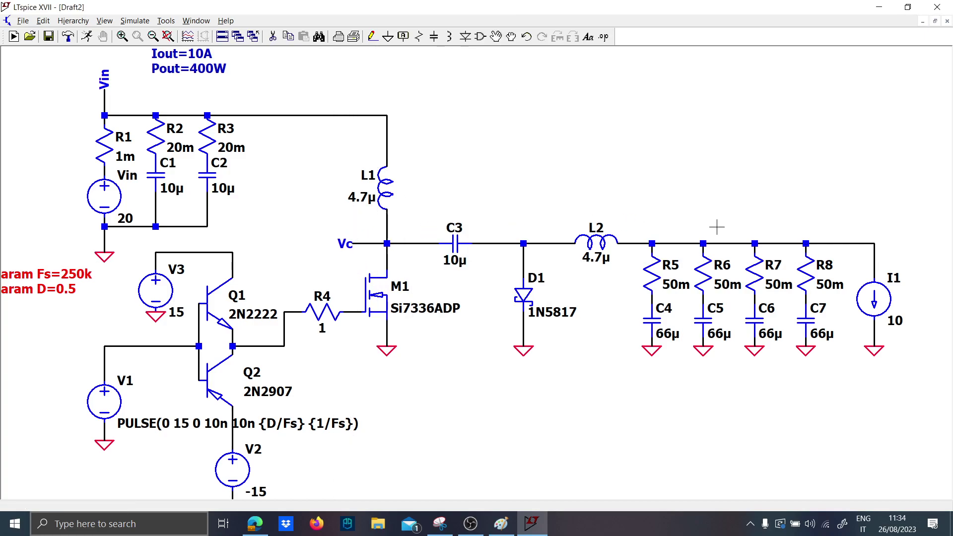
Step: Label the output node above R8 as Out, with the label rotated vertically on its wire stub
{"action": "key", "text": "F4"}
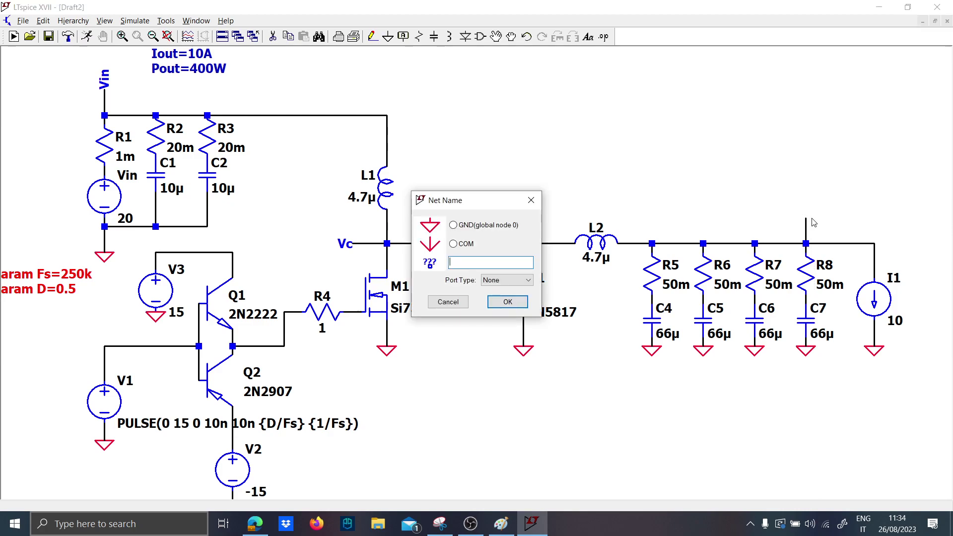
{"action": "key", "text": "Caps_Lock"}
{"action": "type", "text": "O"}
{"action": "key", "text": "Caps_Lock"}
{"action": "type", "text": "ut"}
{"action": "key", "text": "Return"}
{"action": "key", "text": "ctrl+r"}
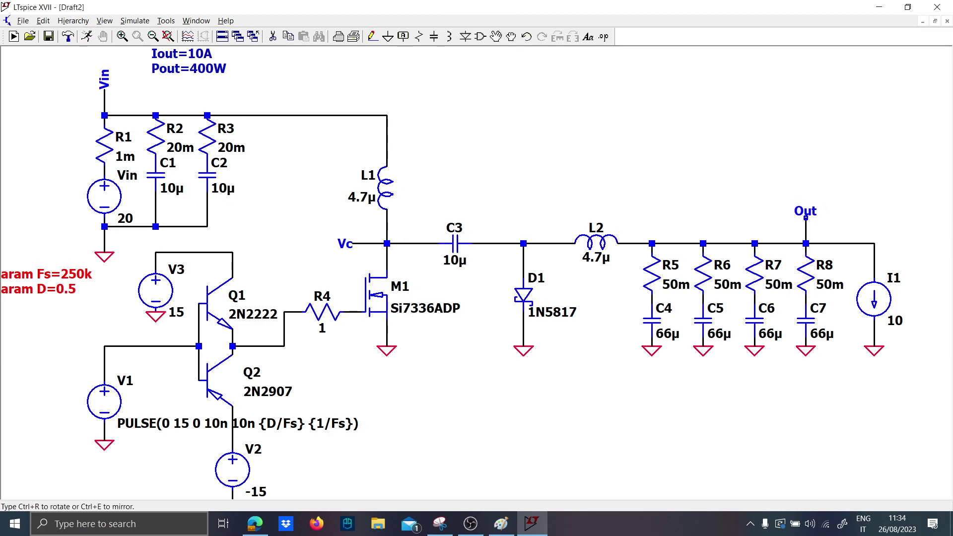
{"action": "left_click", "coordinate": [805, 218]}
Step: Rename the input net label above R1 as In
{"action": "right_click", "coordinate": [111, 81]}
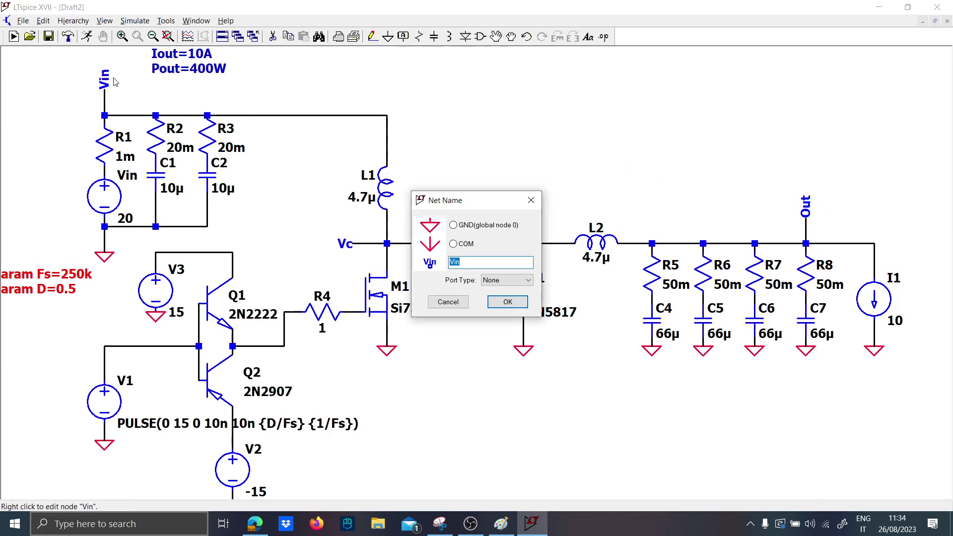
{"action": "key", "text": "Caps_Lock"}
{"action": "type", "text": "I"}
{"action": "key", "text": "Caps_Lock"}
{"action": "type", "text": "n"}
{"action": "key", "text": "Return"}
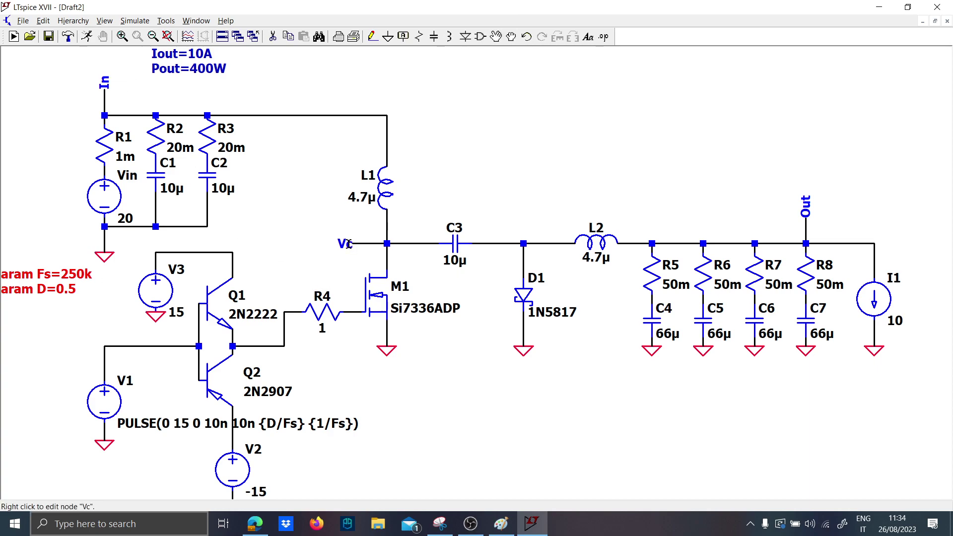
Step: Rename the net label at M1's drain node as C
{"action": "right_click", "coordinate": [348, 243]}
{"action": "key", "text": "Caps_Lock"}
{"action": "type", "text": "C"}
{"action": "key", "text": "Caps_Lock"}
{"action": "key", "text": "Return"}
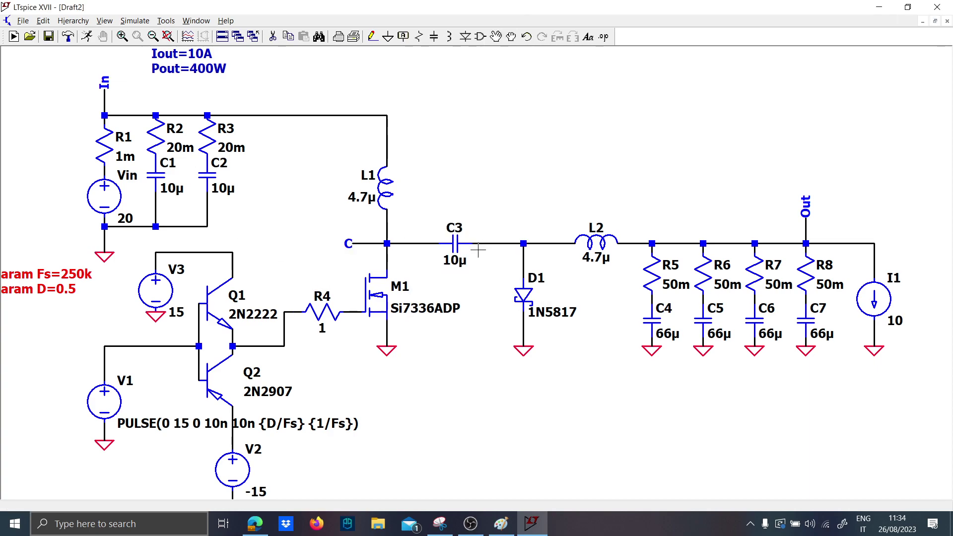
Step: Draw a short wire down from M1's gate and label the net G
{"action": "scroll", "coordinate": [484, 245], "scroll_direction": "down", "scroll_amount": 2}
{"action": "left_click", "coordinate": [364, 307]}
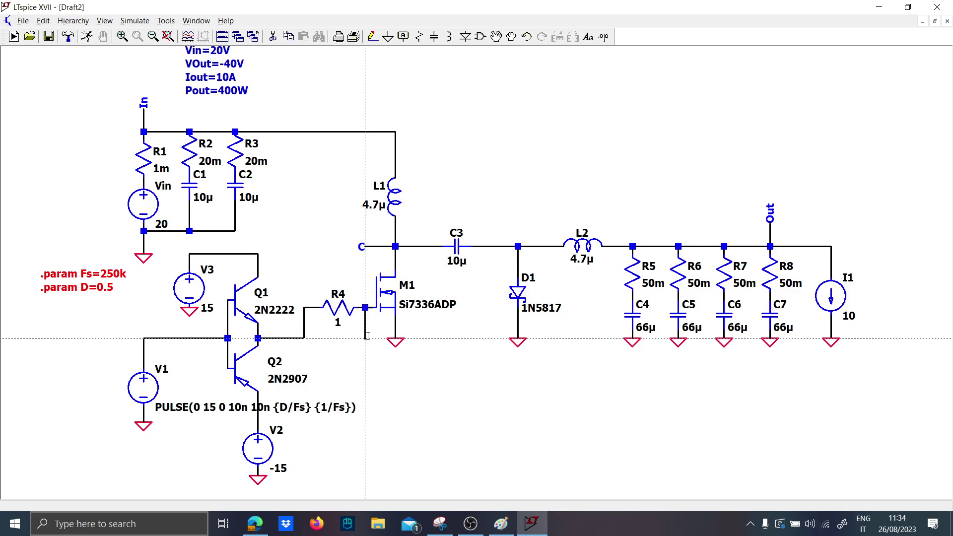
{"action": "key", "text": "F4"}
{"action": "key", "text": "Caps_Lock"}
{"action": "type", "text": "G"}
{"action": "key", "text": "Caps_Lock"}
{"action": "key", "text": "Return"}
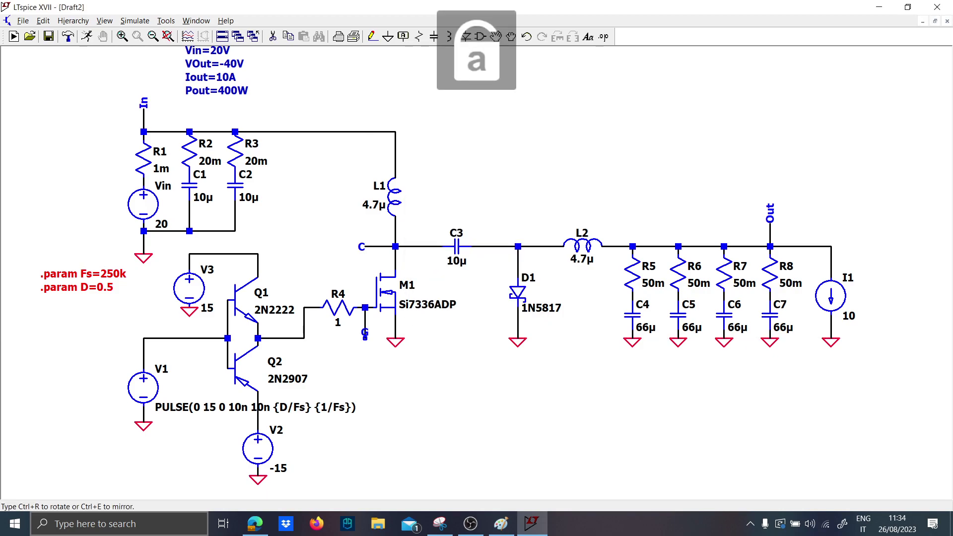
{"action": "left_click", "coordinate": [365, 341]}
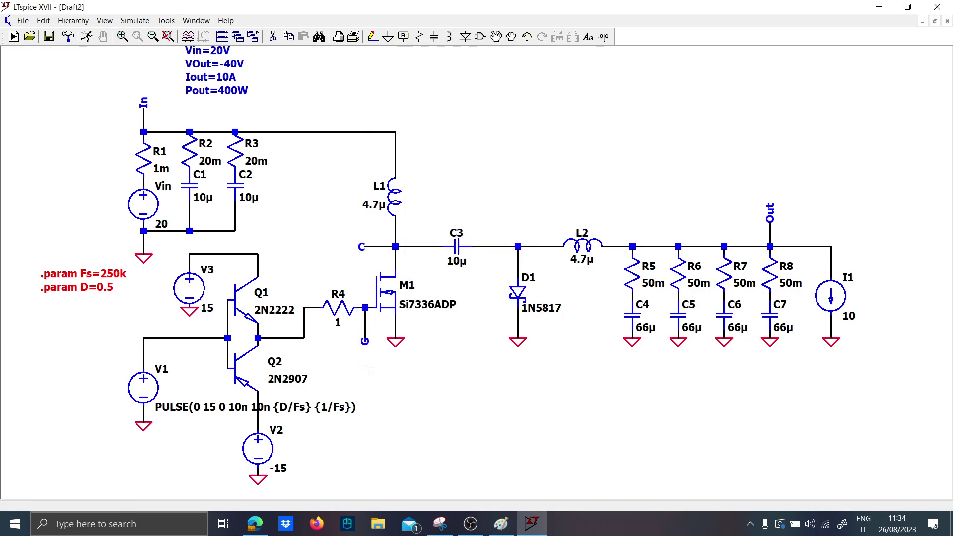
Step: Add the SPICE directive ".tran 10m" in the free area beside L1
{"action": "scroll", "coordinate": [421, 357], "scroll_direction": "down", "scroll_amount": 2}
{"action": "scroll", "coordinate": [421, 359], "scroll_direction": "up", "scroll_amount": 2}
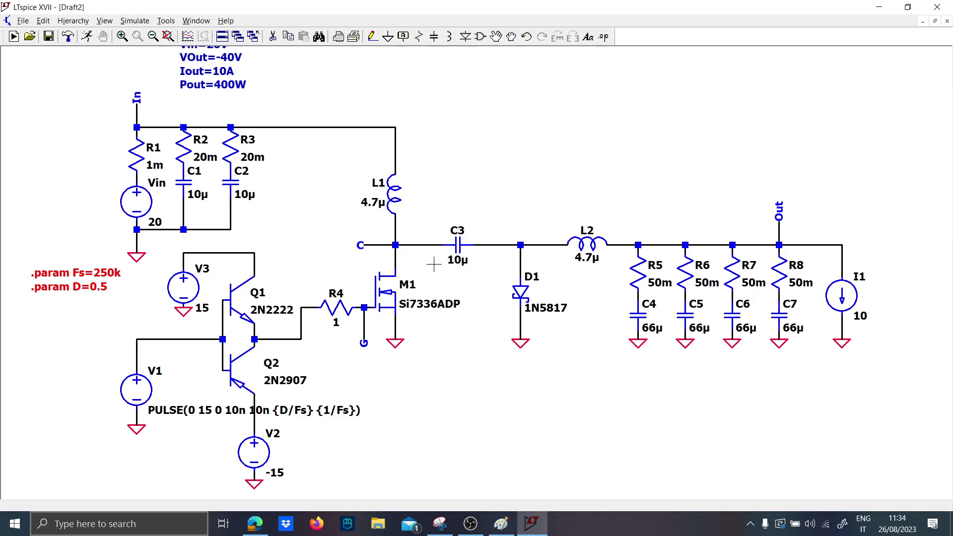
{"action": "key", "text": "s"}
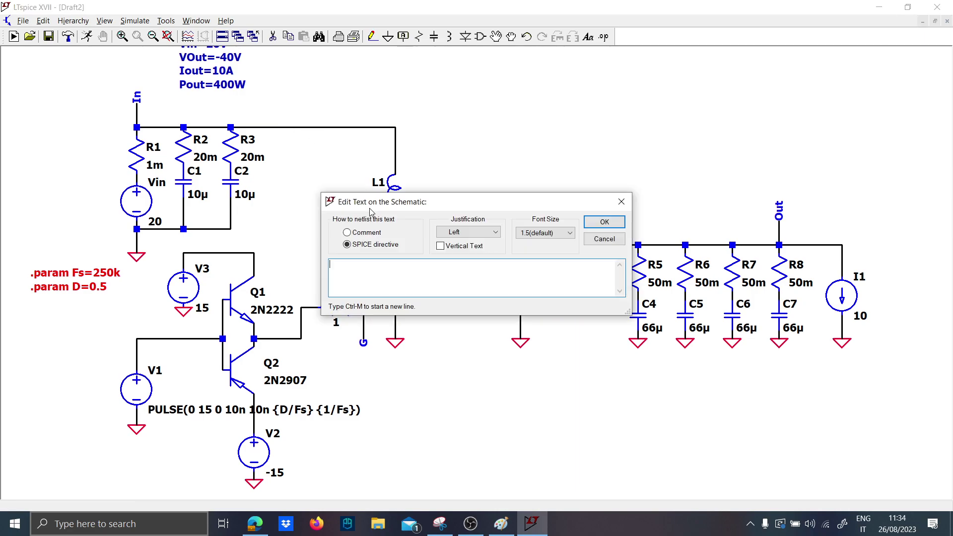
{"action": "type", "text": ".tran 10m"}
{"action": "key", "text": "Return"}
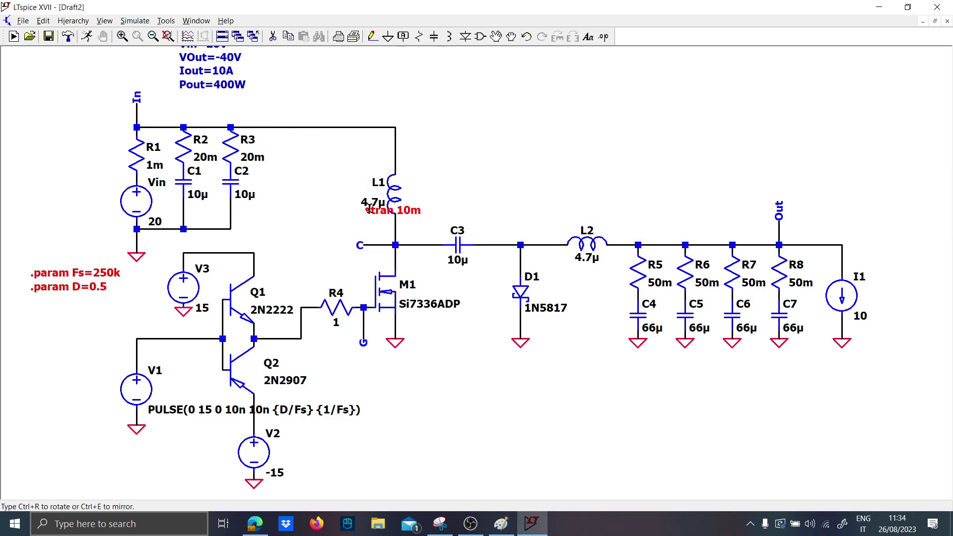
{"action": "left_click", "coordinate": [436, 174]}
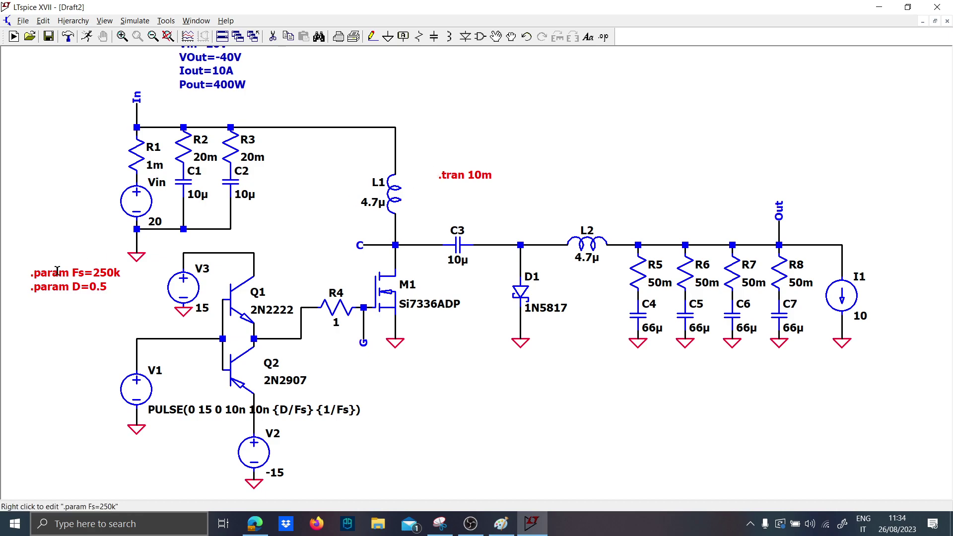
Step: Move the Fs and D parameter directives above the .tran directive, and shift the whole group away from L1
{"action": "left_click", "coordinate": [119, 298]}
{"action": "left_click", "coordinate": [519, 168]}
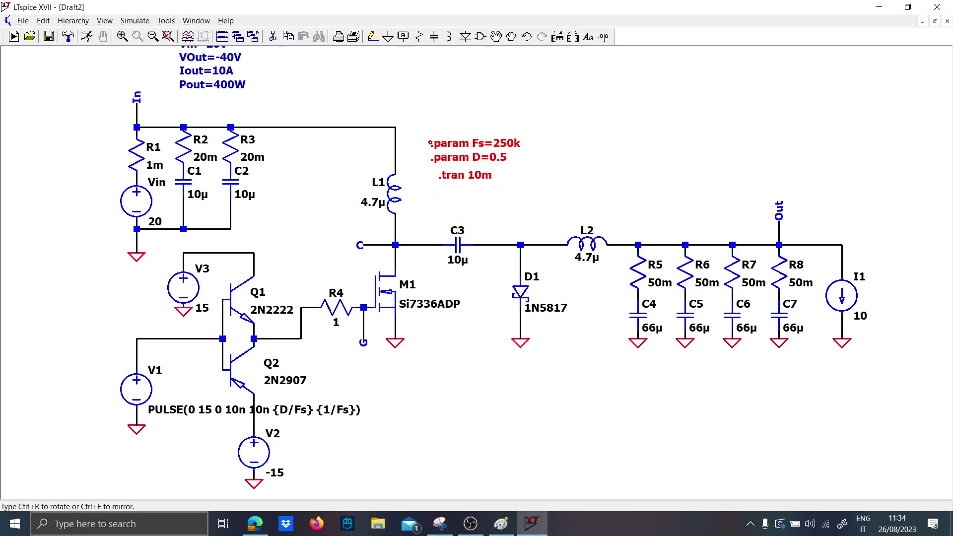
{"action": "left_click", "coordinate": [571, 177]}
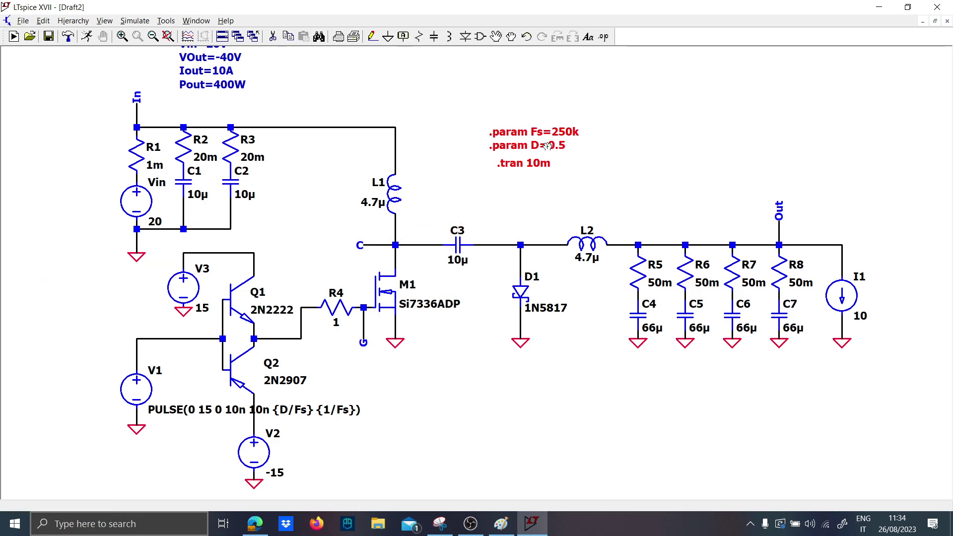
Step: Shift the input circuit upward, then restore V3's supply wire, raise the input ground and straighten the wire to L1
{"action": "key", "text": "space"}
{"action": "left_click_drag", "start_coordinate": [357, 260], "coordinate": [378, 293]}
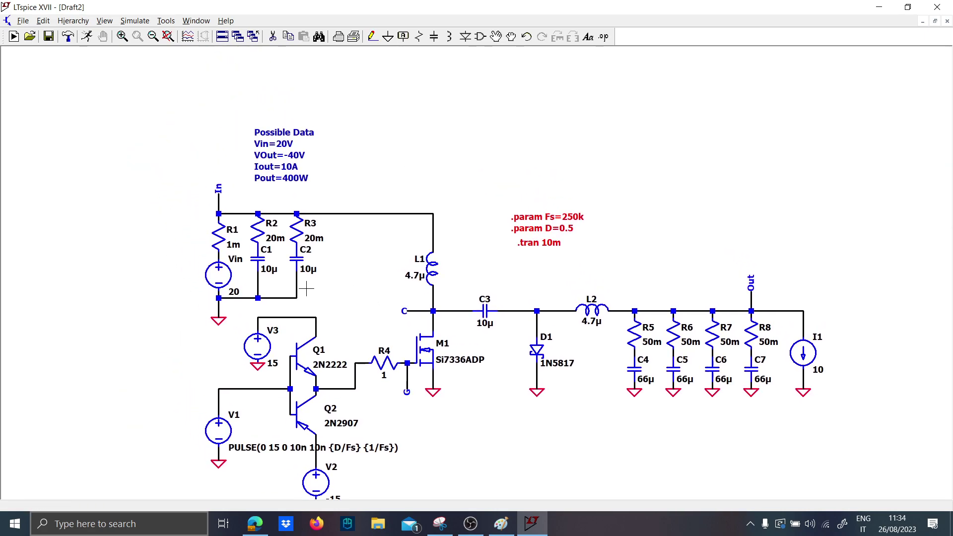
{"action": "left_click_drag", "start_coordinate": [204, 328], "coordinate": [363, 179]}
{"action": "left_click", "coordinate": [261, 281]}
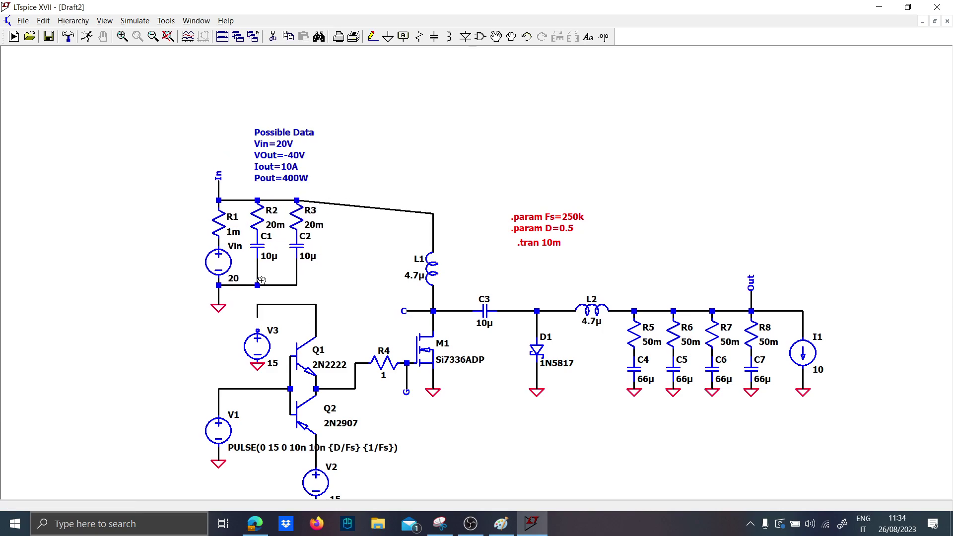
{"action": "left_click_drag", "start_coordinate": [333, 294], "coordinate": [333, 294]}
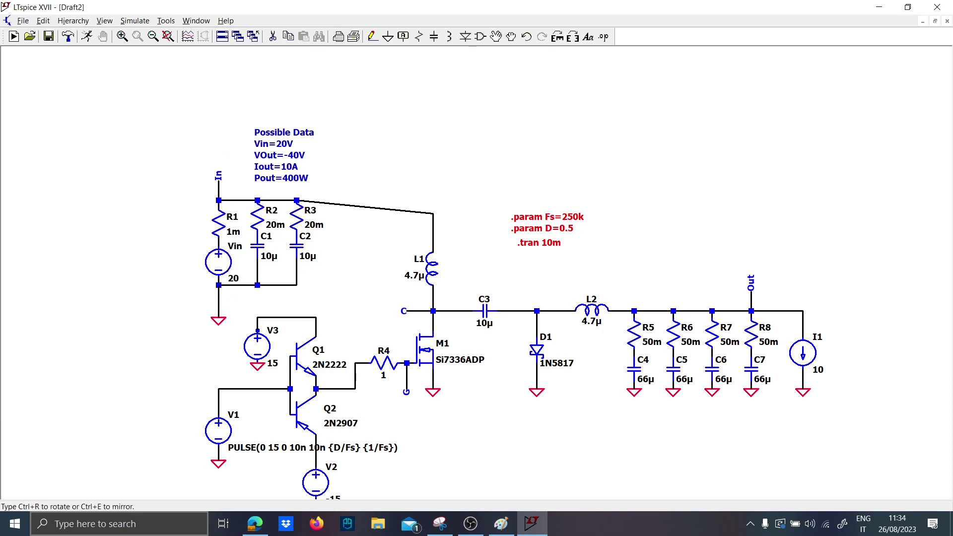
{"action": "left_click", "coordinate": [274, 325]}
{"action": "left_click", "coordinate": [199, 293]}
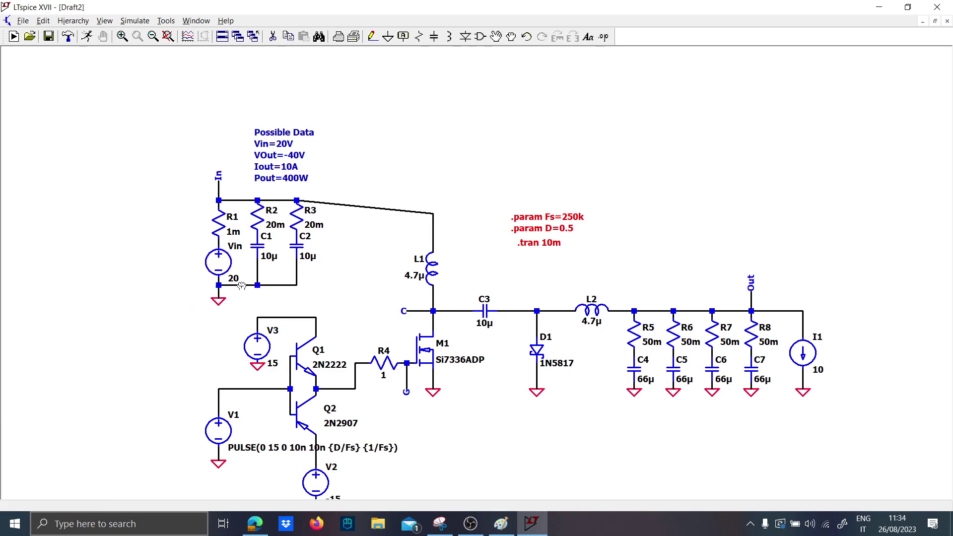
{"action": "left_click", "coordinate": [379, 197]}
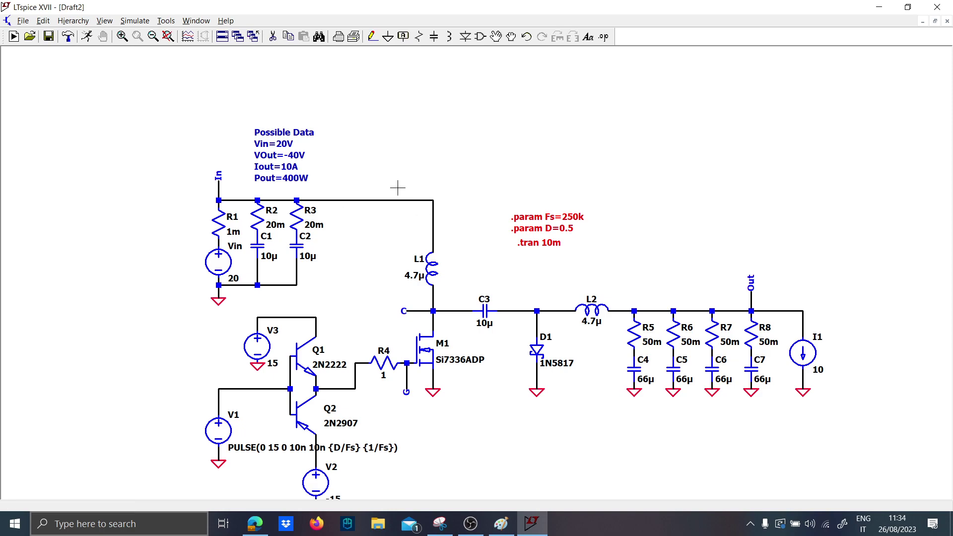
Step: Draw a rectangle around the converter stage, from L1 and M1 to the output capacitors
{"action": "left_click", "coordinate": [47, 20]}
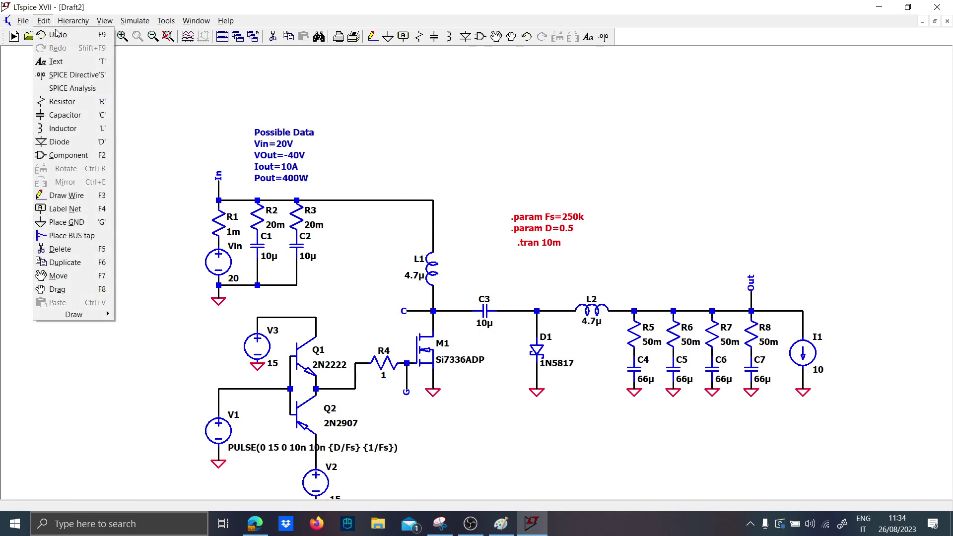
{"action": "mouse_move", "coordinate": [101, 321]}
{"action": "left_click", "coordinate": [138, 329]}
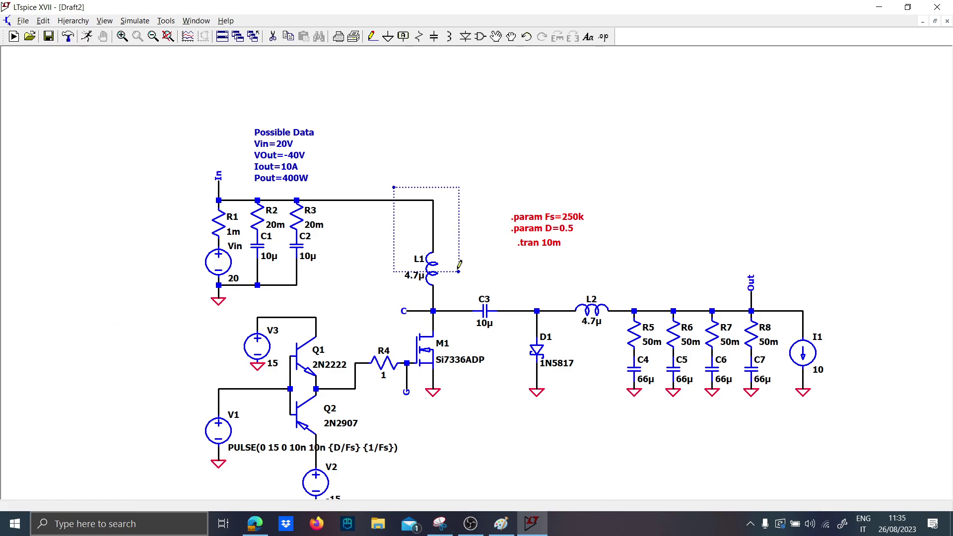
{"action": "left_click_drag", "start_coordinate": [459, 268], "coordinate": [778, 431]}
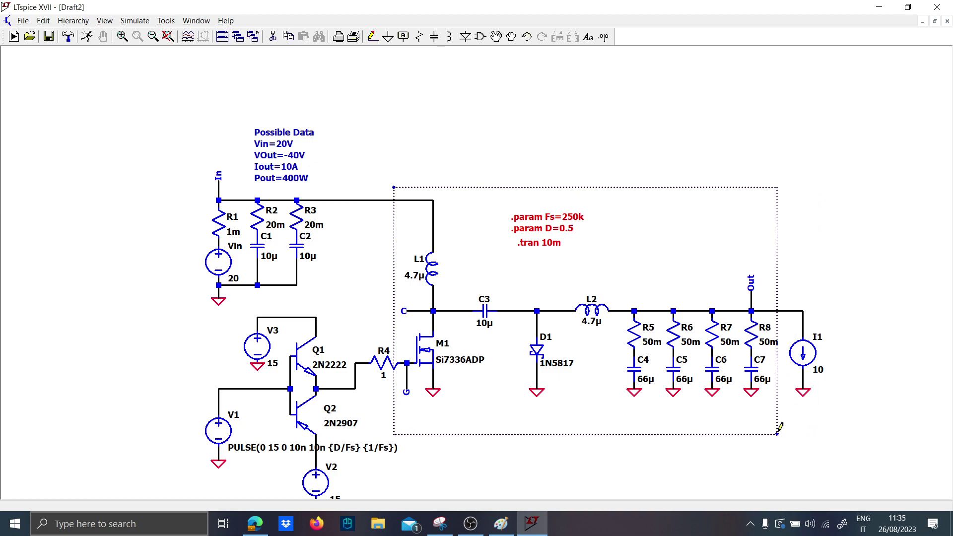
Step: Change the line style of the rectangle around the converter stage to dashed
{"action": "right_click", "coordinate": [721, 187]}
{"action": "left_click", "coordinate": [488, 265]}
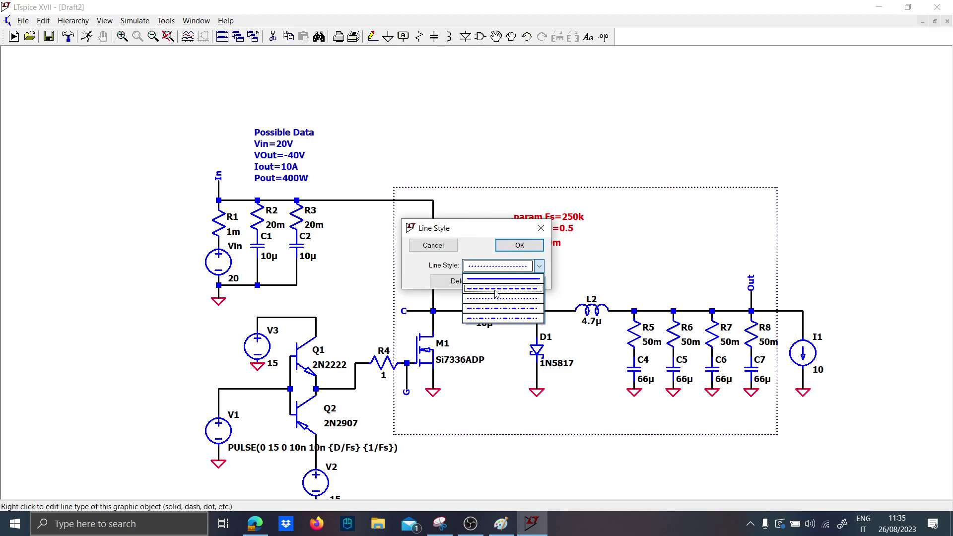
{"action": "left_click", "coordinate": [497, 288]}
{"action": "left_click", "coordinate": [519, 245]}
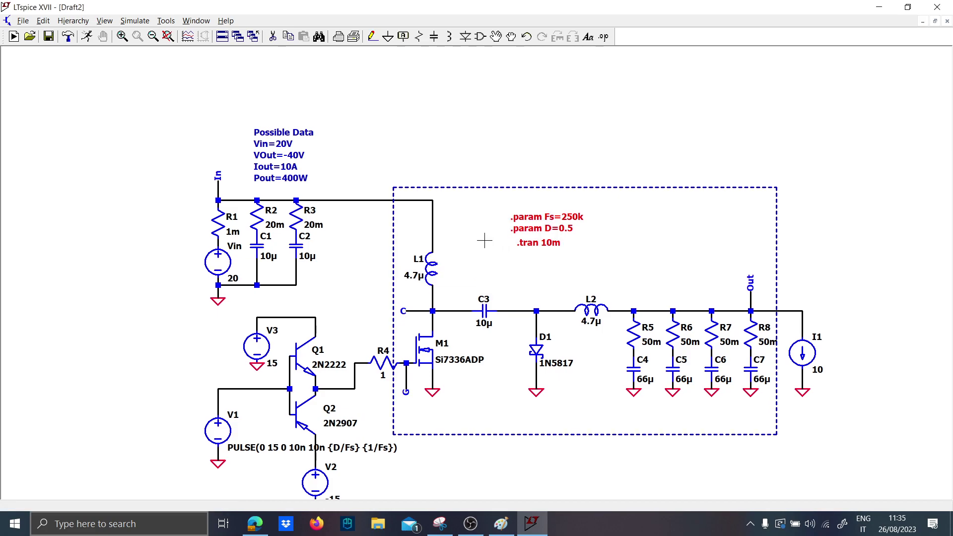
Step: Add the comment text "CUK CONVERTER" just above the dashed rectangle around the converter stage
{"action": "key", "text": "t"}
{"action": "key", "text": "Caps_Lock"}
{"action": "type", "text": "CUK CONVERTER"}
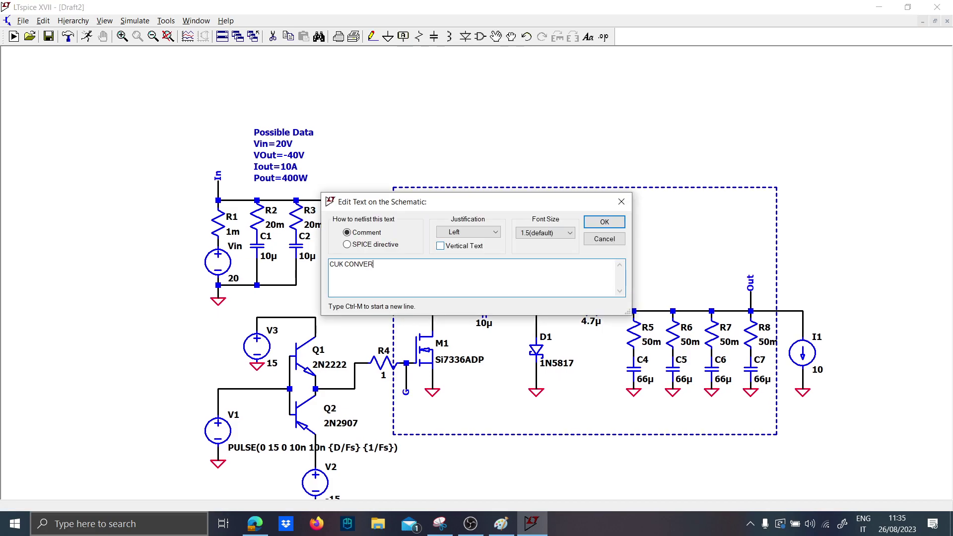
{"action": "key", "text": "Return"}
{"action": "left_click", "coordinate": [521, 174]}
Step: Set the CUK CONVERTER title's font size to 5.0 and centre it above the converter rectangle
{"action": "right_click", "coordinate": [520, 177]}
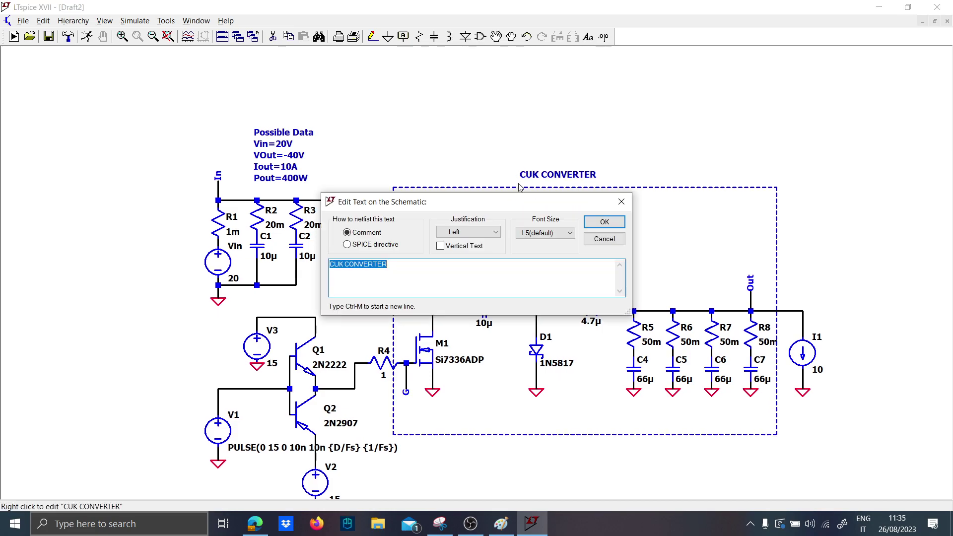
{"action": "left_click", "coordinate": [545, 233]}
{"action": "left_click", "coordinate": [545, 292]}
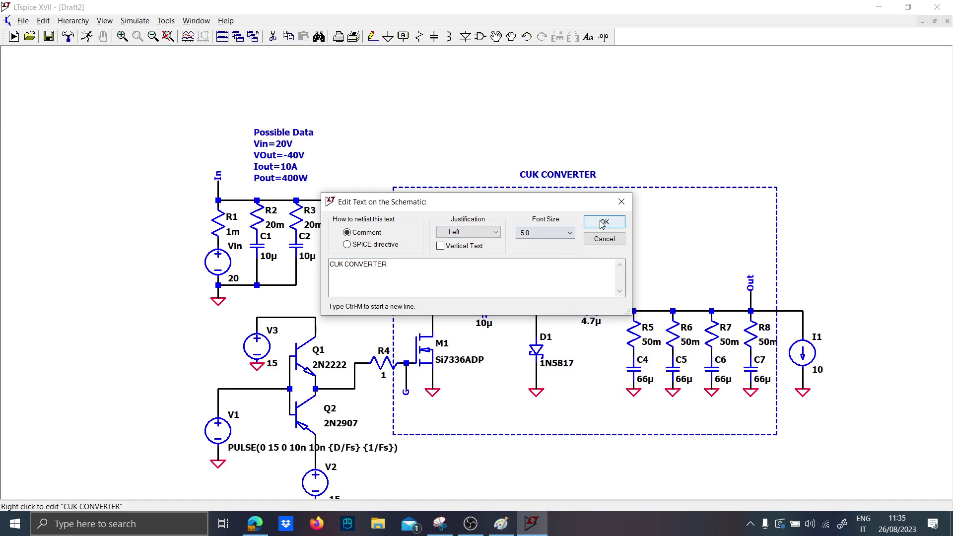
{"action": "left_click", "coordinate": [604, 221]}
{"action": "left_click_drag", "start_coordinate": [624, 177], "coordinate": [553, 167]}
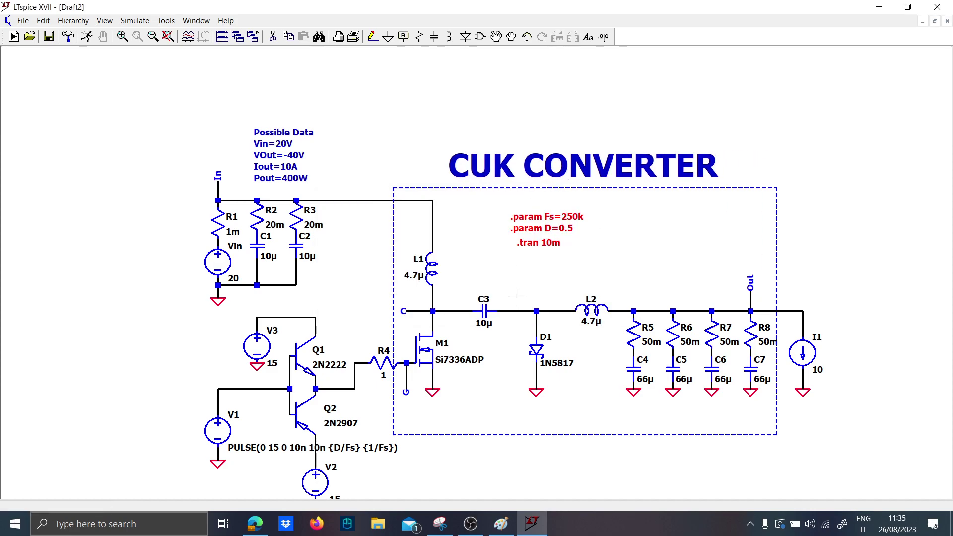
Step: Draw a rectangle around the gate driver circuit, enclosing V1, V2, V3, Q1 and Q2
{"action": "left_click_drag", "start_coordinate": [506, 383], "coordinate": [543, 301]}
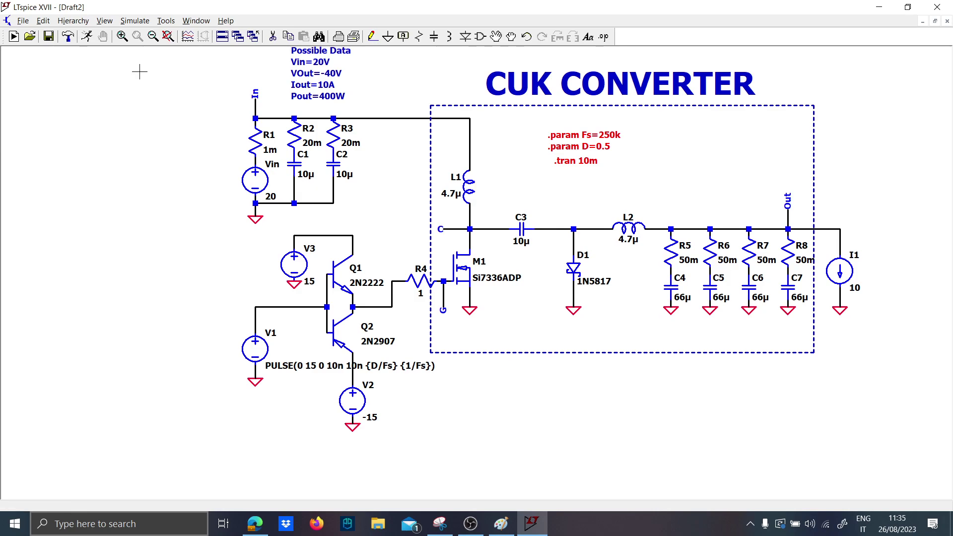
{"action": "left_click", "coordinate": [104, 20]}
{"action": "left_click", "coordinate": [104, 20]}
{"action": "left_click", "coordinate": [44, 20]}
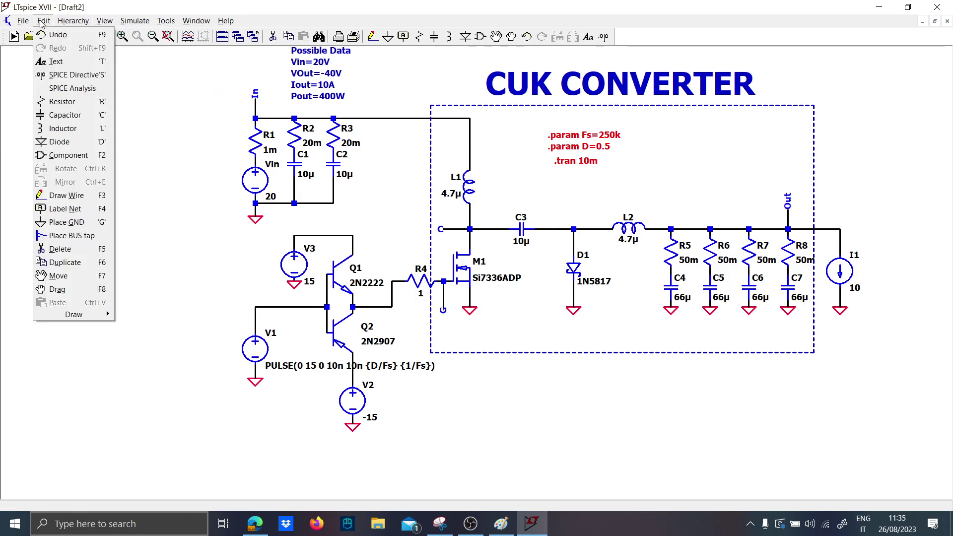
{"action": "mouse_move", "coordinate": [74, 314]}
{"action": "left_click", "coordinate": [130, 314]}
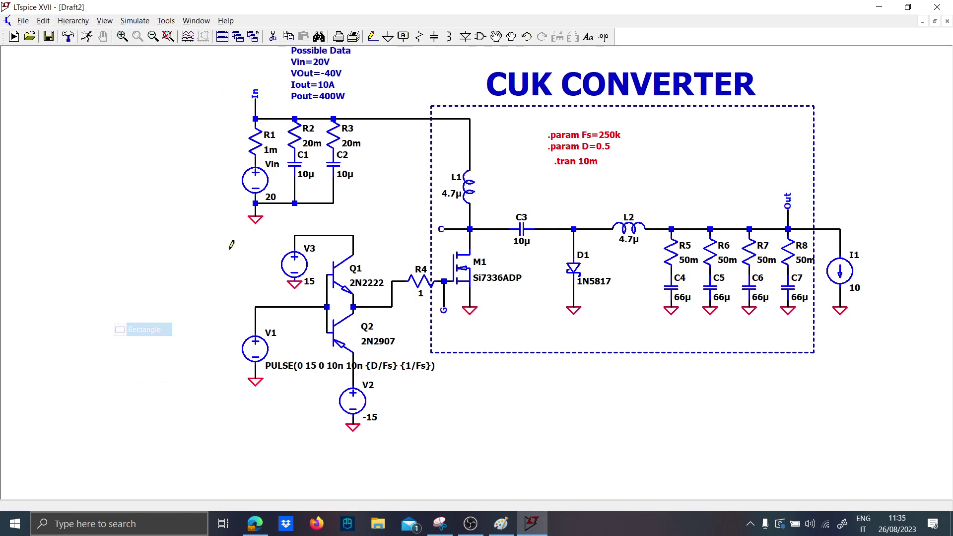
{"action": "left_click", "coordinate": [223, 229]}
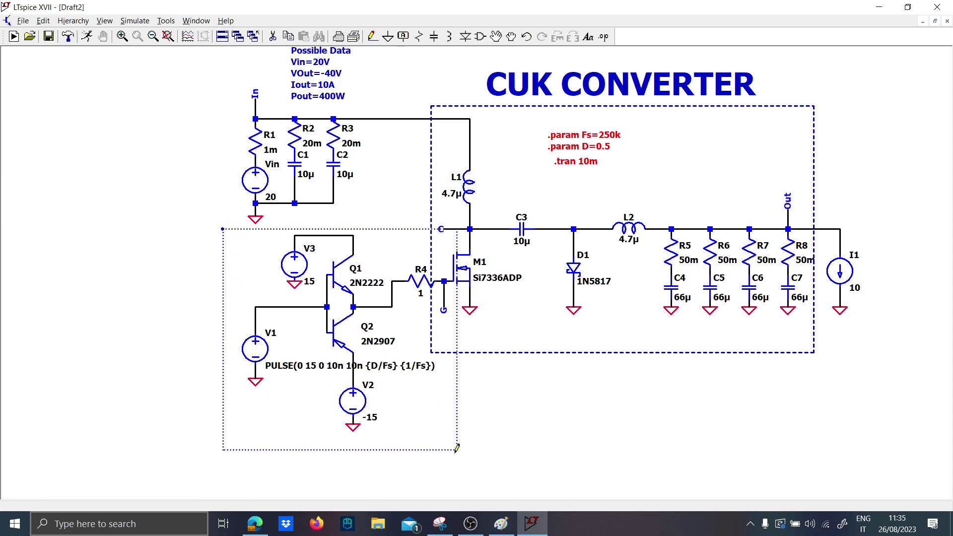
{"action": "left_click", "coordinate": [419, 447]}
Step: Change the line style of the rectangle around the gate driver circuit to dashed
{"action": "right_click", "coordinate": [414, 446]}
{"action": "left_click", "coordinate": [497, 266]}
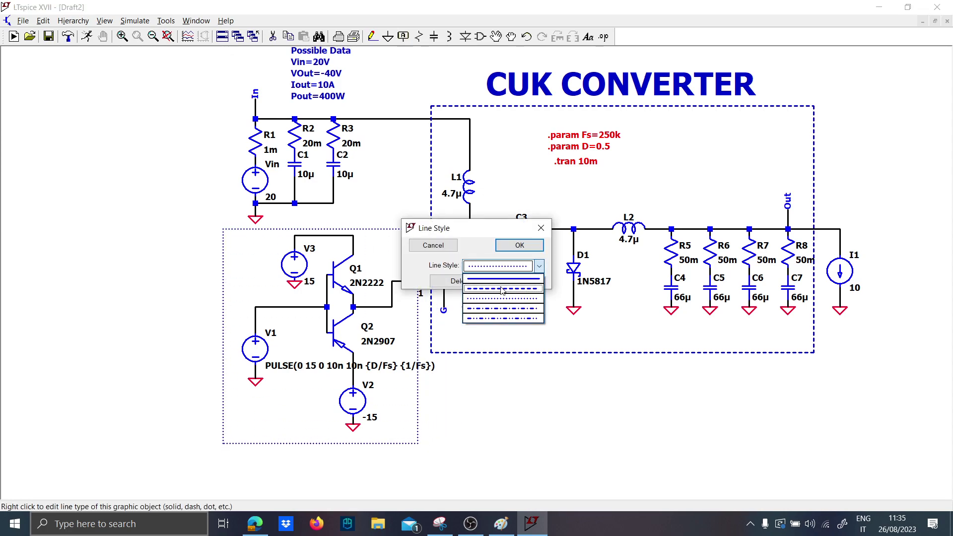
{"action": "left_click", "coordinate": [503, 290]}
{"action": "left_click", "coordinate": [520, 245]}
Step: Add the comment "LOW SIDE DRIVER" in an enlarged font beside the driver rectangle, below the converter stage
{"action": "key", "text": "t"}
{"action": "key", "text": "Caps_Lock"}
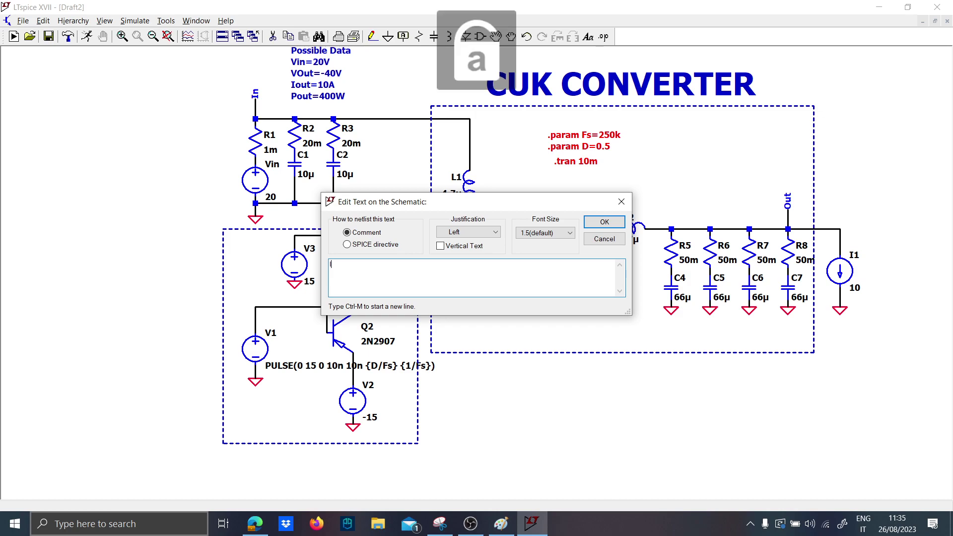
{"action": "key", "text": "Caps_Lock"}
{"action": "type", "text": "LOW"}
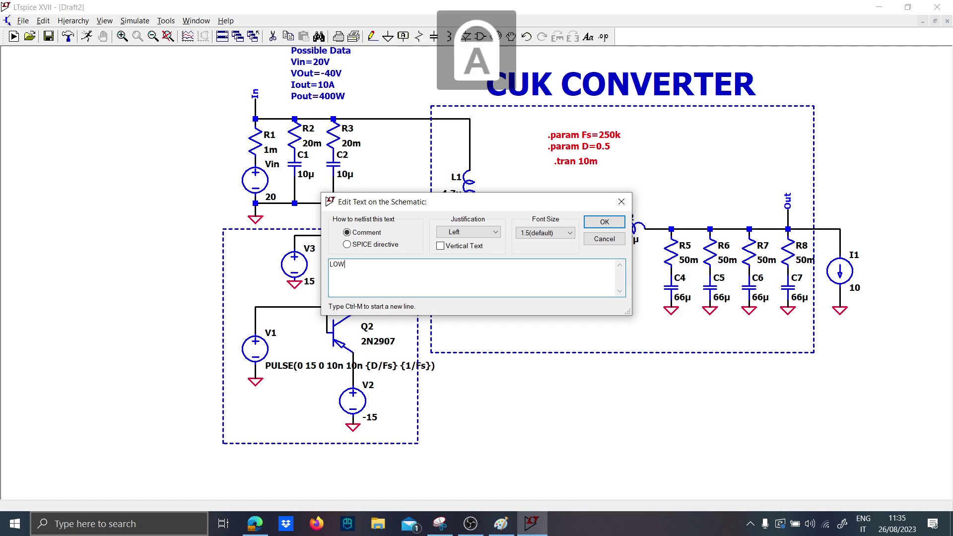
{"action": "type", "text": " SIDE DRIVER"}
{"action": "key", "text": "Caps_Lock"}
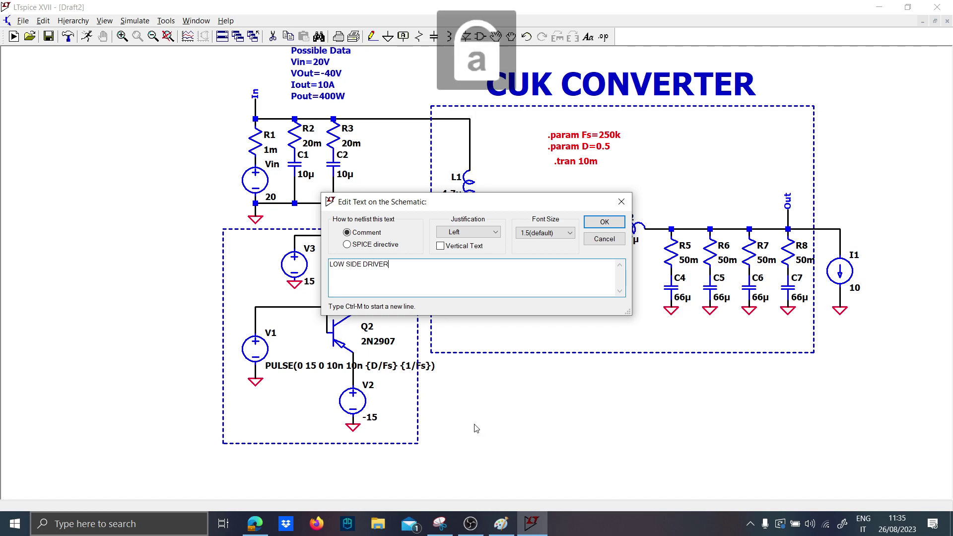
{"action": "left_click", "coordinate": [556, 233]}
{"action": "left_click", "coordinate": [540, 283]}
{"action": "left_click", "coordinate": [604, 222]}
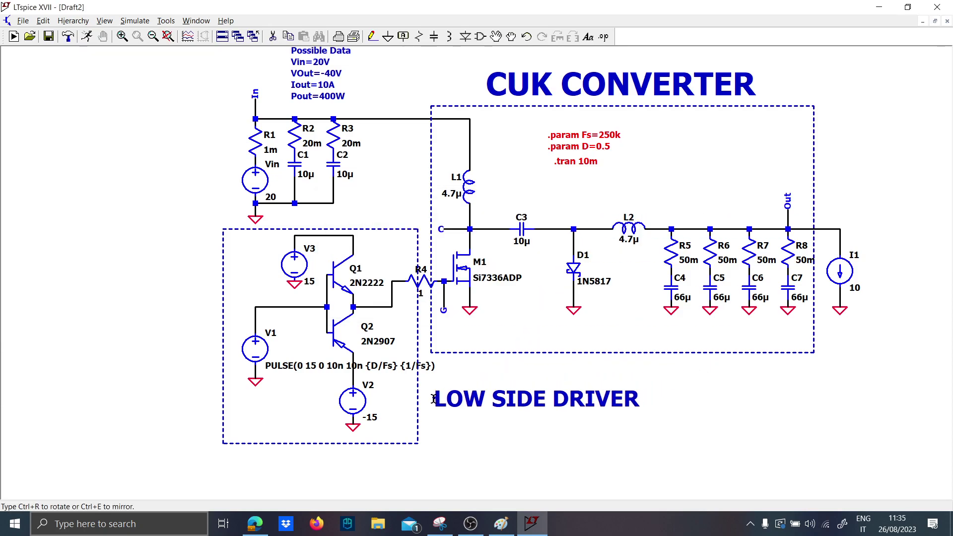
{"action": "left_click", "coordinate": [433, 397]}
{"action": "scroll", "coordinate": [437, 248], "scroll_direction": "down", "scroll_amount": 2}
{"action": "scroll", "coordinate": [438, 244], "scroll_direction": "up", "scroll_amount": 2}
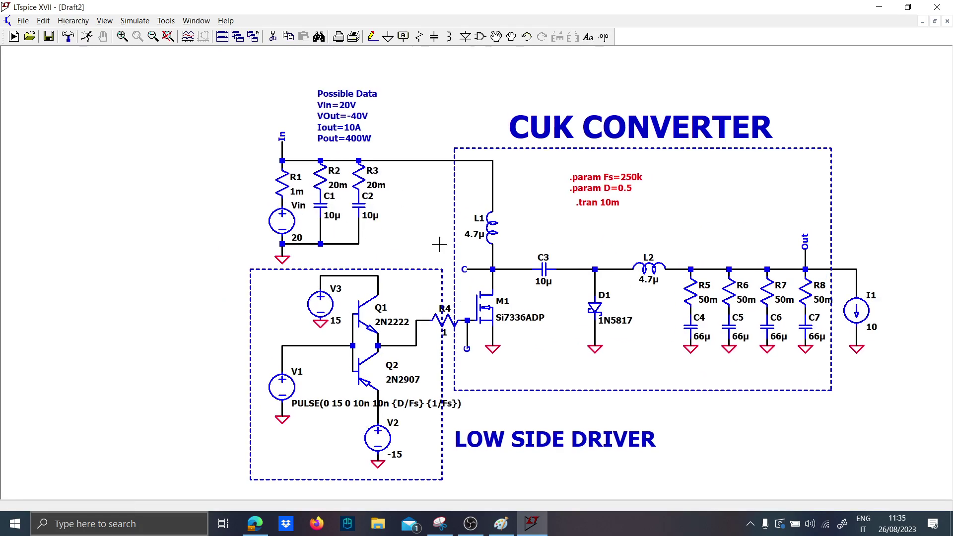
Step: Run the transient simulation of the annotated Cuk converter schematic
{"action": "scroll", "coordinate": [427, 268], "scroll_direction": "down", "scroll_amount": 1}
{"action": "scroll", "coordinate": [546, 271], "scroll_direction": "up", "scroll_amount": 2}
{"action": "left_click_drag", "start_coordinate": [658, 274], "coordinate": [558, 216]}
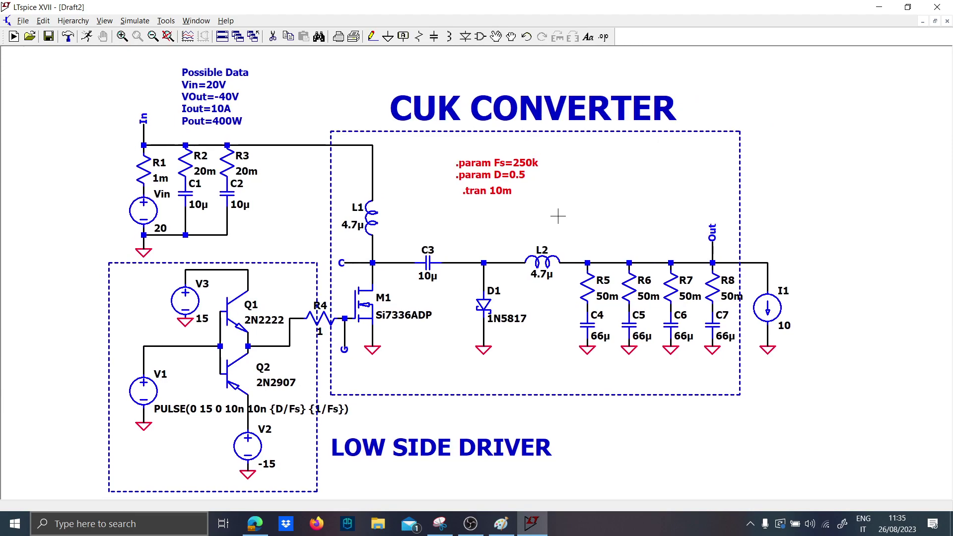
{"action": "scroll", "coordinate": [557, 216], "scroll_direction": "down", "scroll_amount": 1}
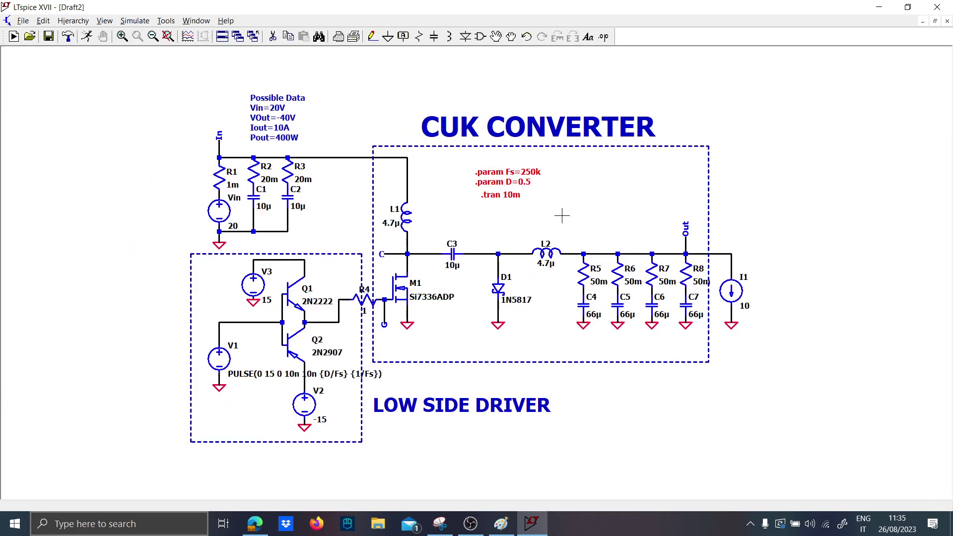
{"action": "left_click", "coordinate": [87, 38]}
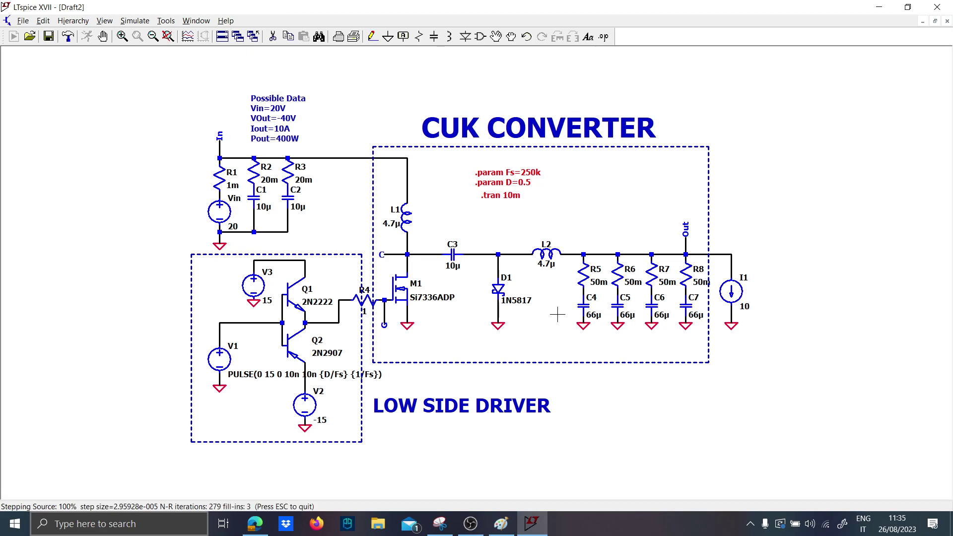
{"action": "scroll", "coordinate": [367, 300], "scroll_direction": "up", "scroll_amount": 1}
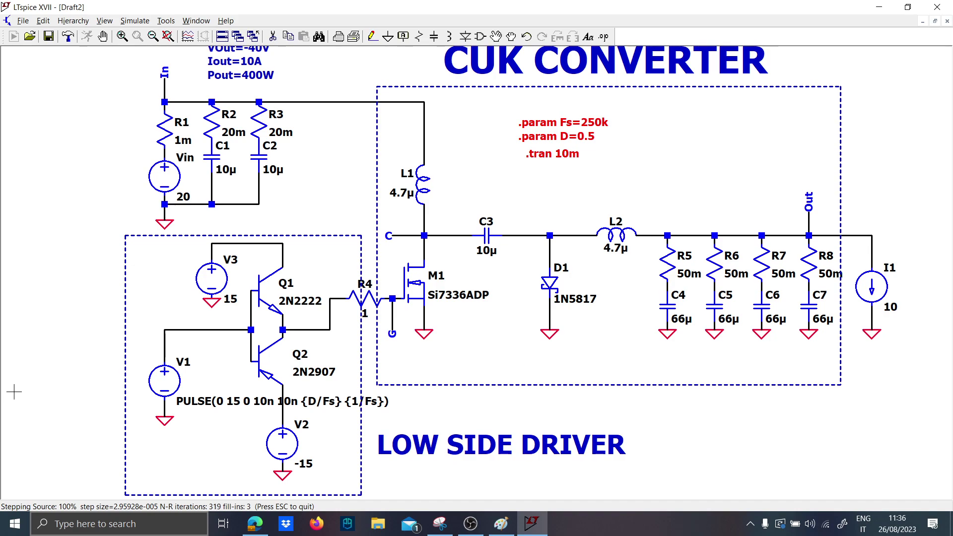
{"action": "scroll", "coordinate": [28, 373], "scroll_direction": "down", "scroll_amount": 1}
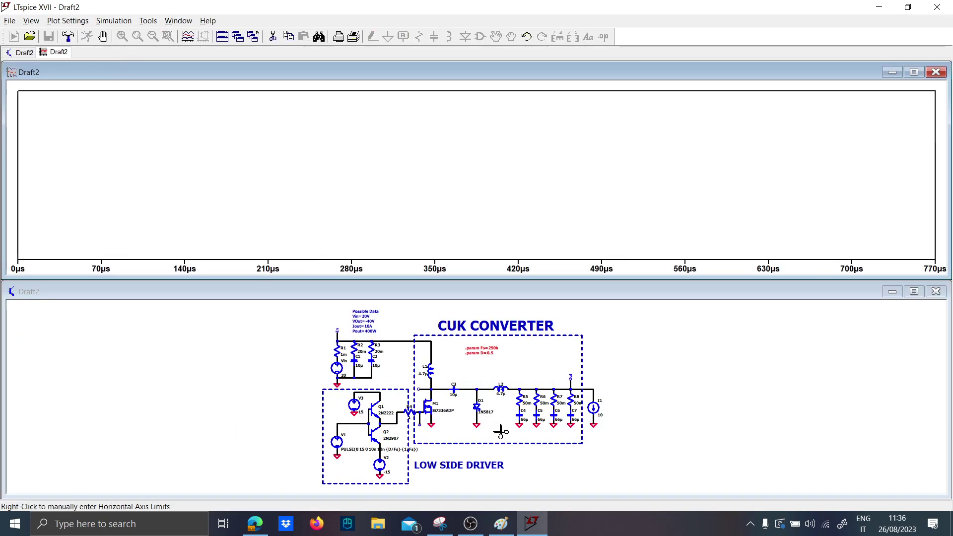
Step: Delete the .tran 10m directive from the schematic and leave delete mode
{"action": "scroll", "coordinate": [482, 351], "scroll_direction": "up", "scroll_amount": 1}
{"action": "left_click", "coordinate": [483, 352]}
{"action": "key", "text": "Delete"}
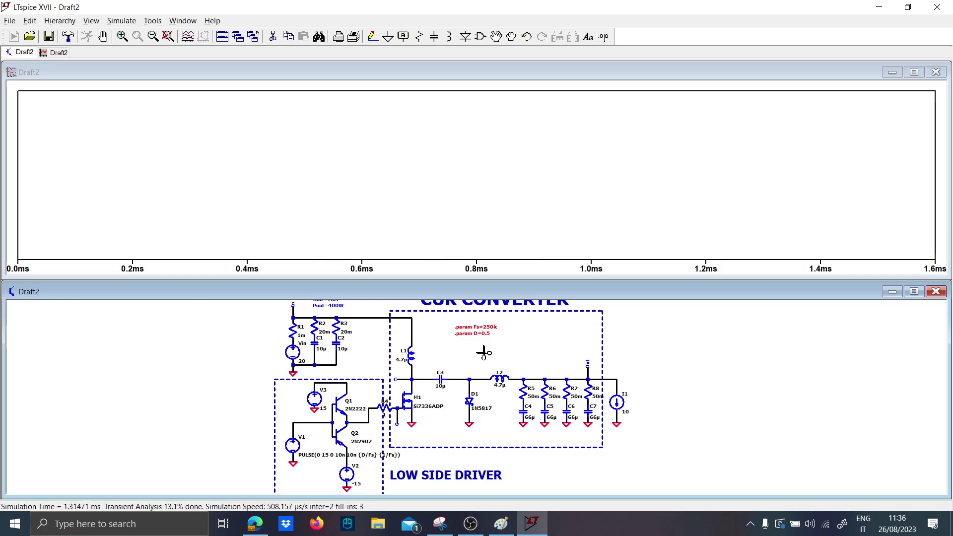
{"action": "key", "text": "Escape"}
Step: Plot the voltage at the Out net and halt the running simulation
{"action": "scroll", "coordinate": [556, 367], "scroll_direction": "up", "scroll_amount": 2}
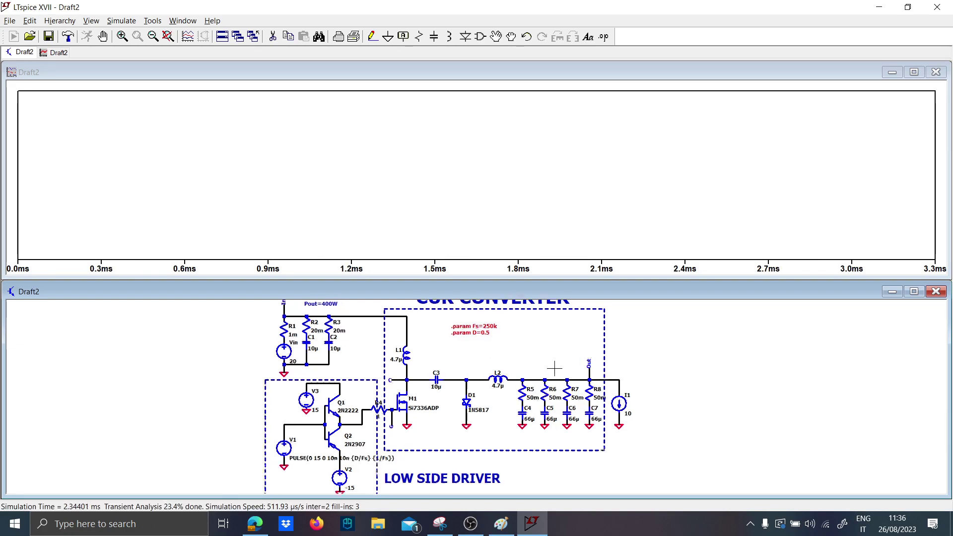
{"action": "left_click", "coordinate": [601, 378]}
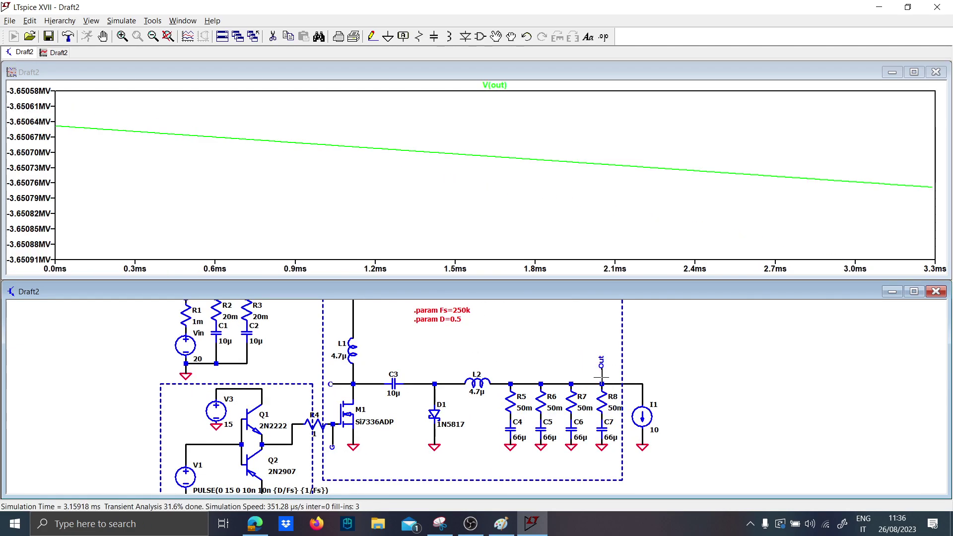
{"action": "left_click", "coordinate": [104, 37]}
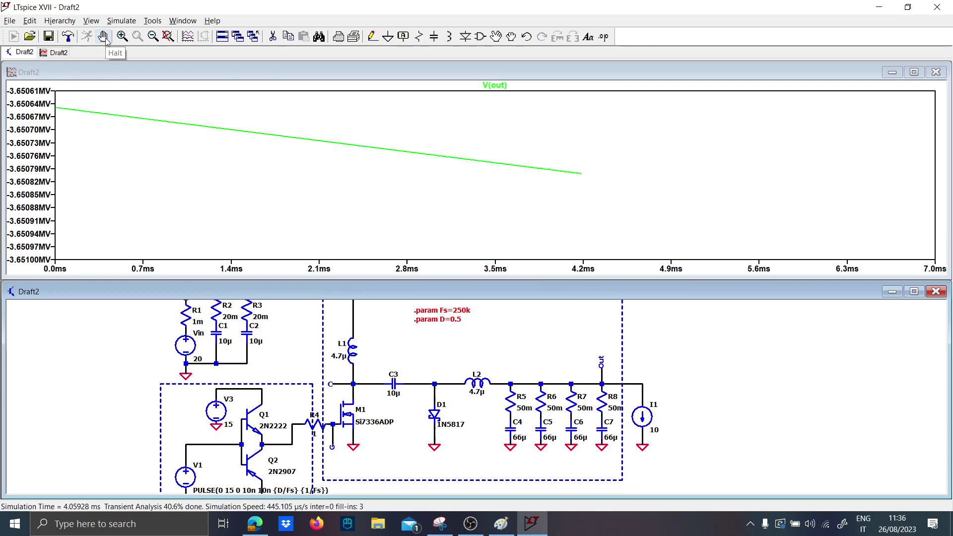
Step: Plot the voltage at net C, then replace it with the current through diode D1
{"action": "left_click", "coordinate": [342, 384]}
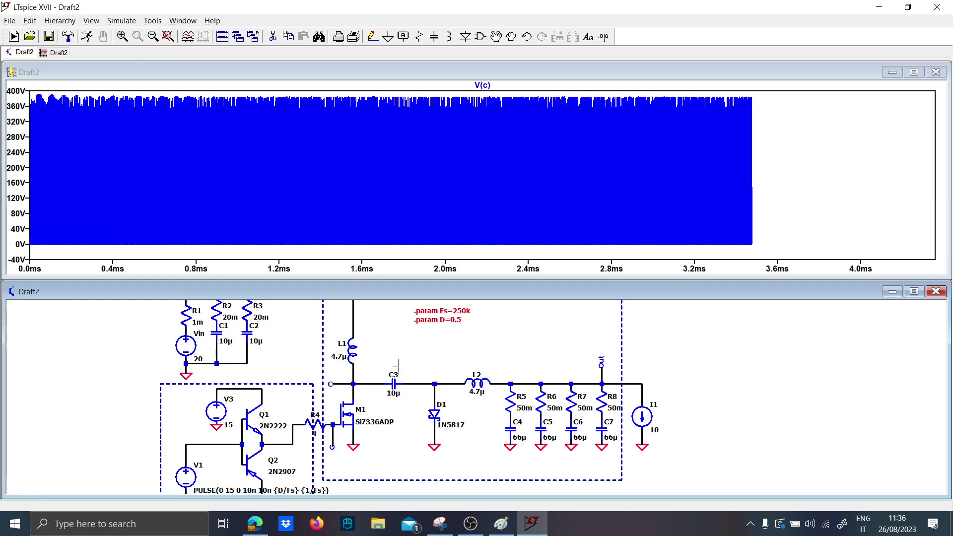
{"action": "mouse_move", "coordinate": [405, 363]}
{"action": "left_mouse_down"}
{"action": "mouse_move", "coordinate": [426, 383]}
{"action": "mouse_move", "coordinate": [431, 430]}
{"action": "mouse_move", "coordinate": [442, 348]}
{"action": "left_mouse_up"}
{"action": "left_click", "coordinate": [473, 401]}
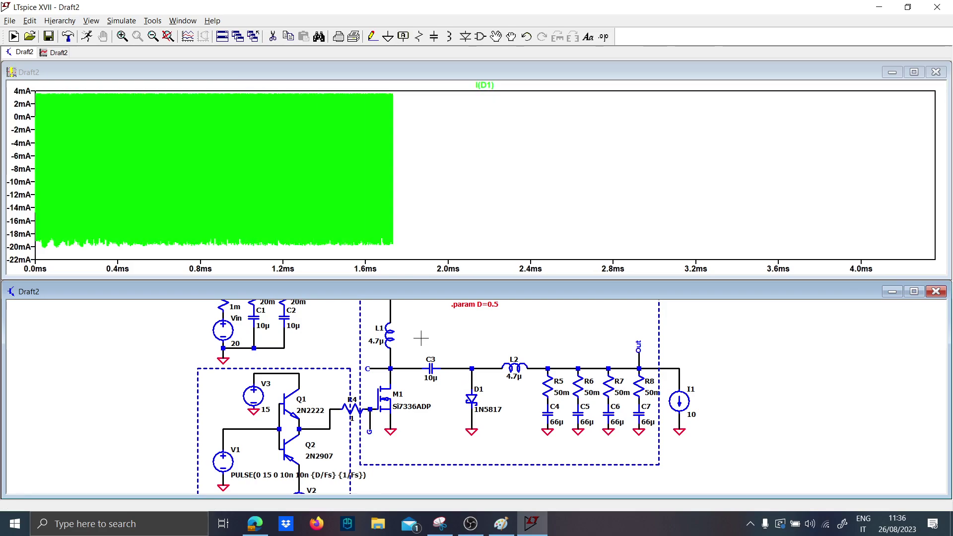
Step: Plot the current through capacitor C3 and enlarge the waveform between about 2.142 ms and 2.212 ms
{"action": "mouse_move", "coordinate": [421, 334]}
{"action": "left_mouse_down"}
{"action": "mouse_move", "coordinate": [425, 385]}
{"action": "mouse_move", "coordinate": [420, 314]}
{"action": "left_mouse_up"}
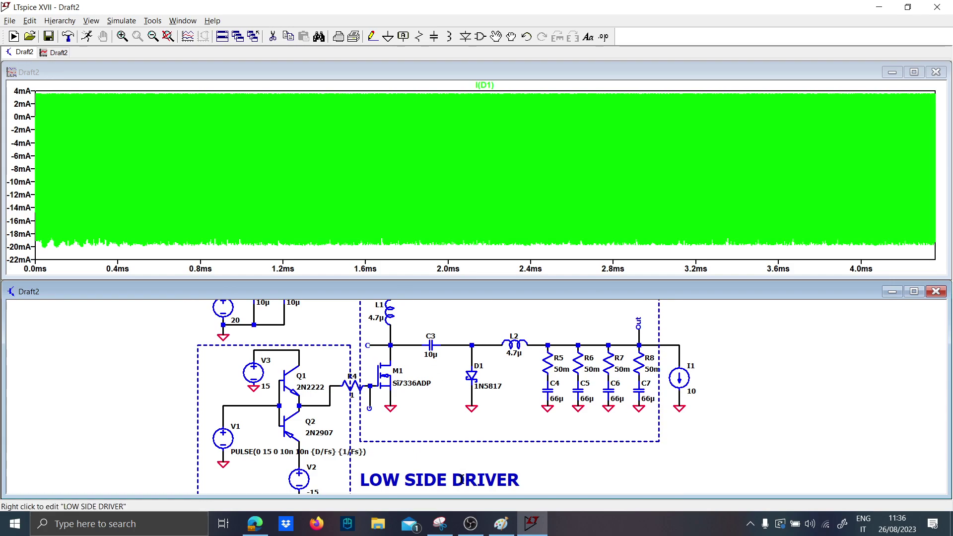
{"action": "left_click", "coordinate": [434, 343]}
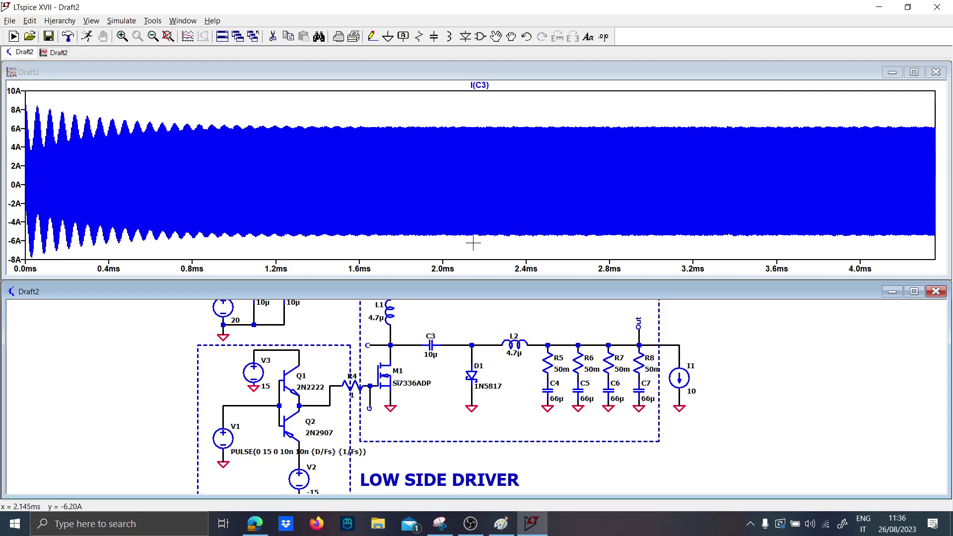
{"action": "left_click_drag", "start_coordinate": [473, 243], "coordinate": [486, 112]}
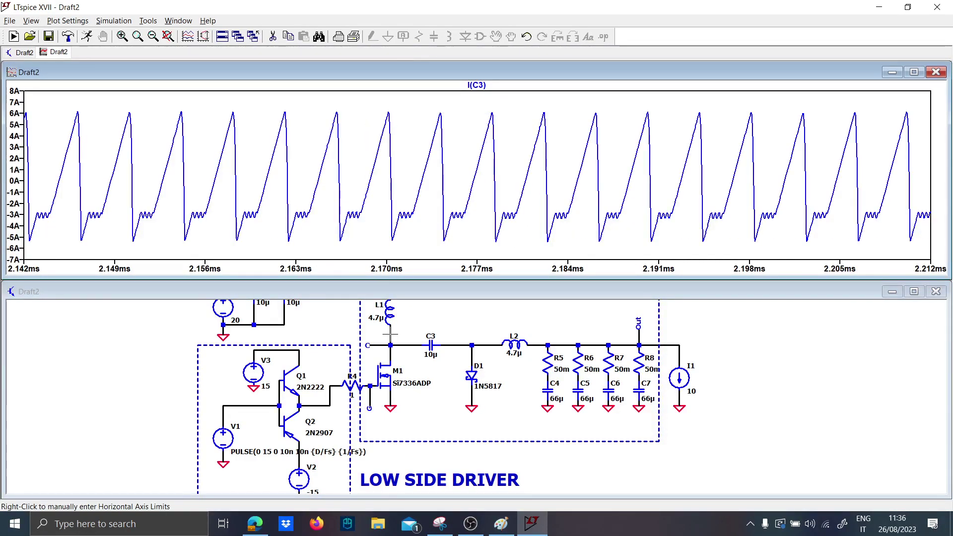
Step: Set the duty cycle parameter D to 0.6 in its .param directive
{"action": "left_click_drag", "start_coordinate": [436, 324], "coordinate": [432, 362]}
{"action": "left_click_drag", "start_coordinate": [407, 324], "coordinate": [433, 355]}
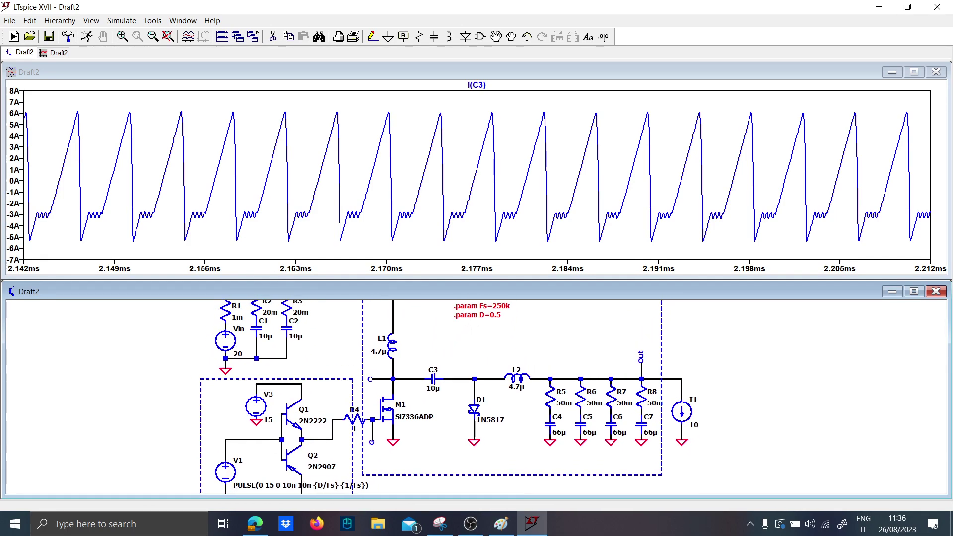
{"action": "right_click", "coordinate": [481, 313]}
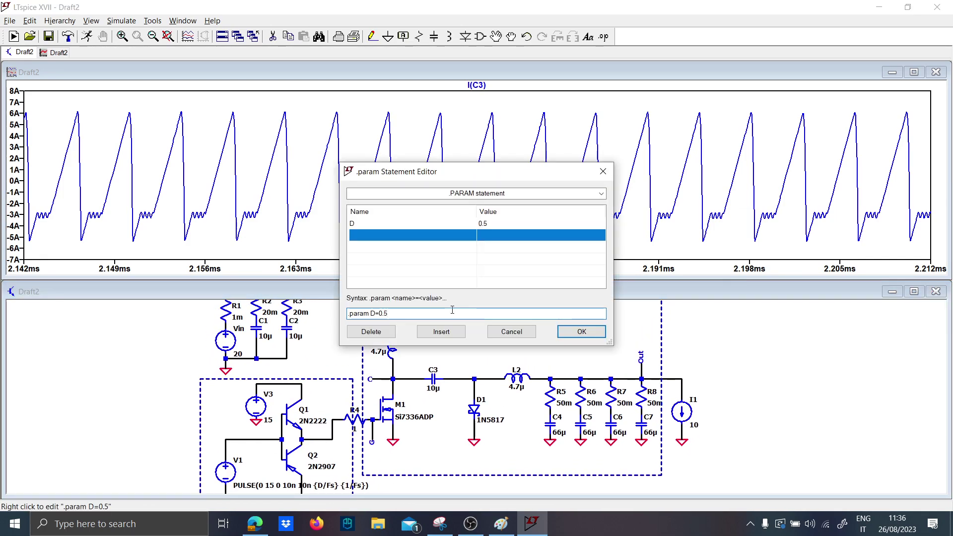
{"action": "key", "text": "BackSpace"}
{"action": "type", "text": "6"}
{"action": "key", "text": "Return"}
Step: Rerun the transient simulation with the changed duty cycle, accepting the simulation command settings
{"action": "left_click_drag", "start_coordinate": [449, 337], "coordinate": [445, 357]}
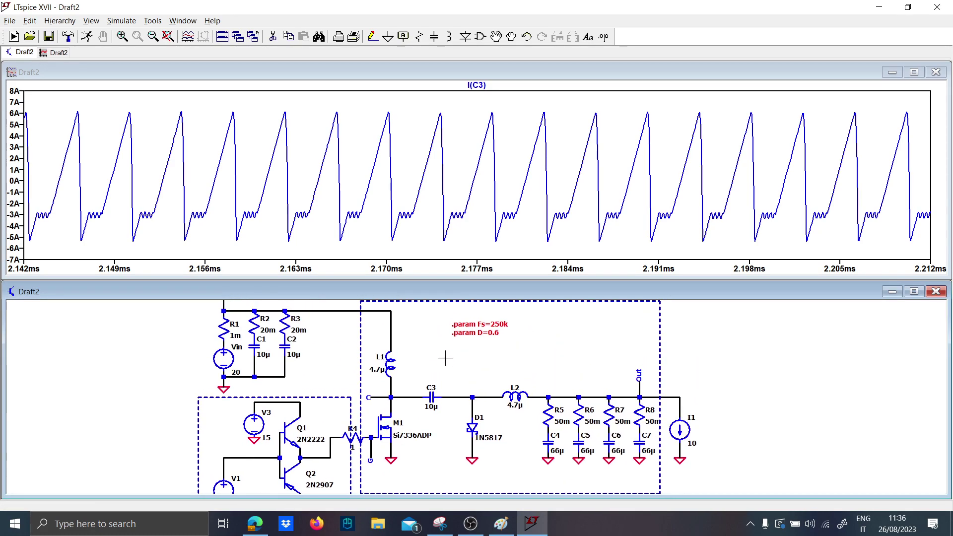
{"action": "left_click", "coordinate": [88, 37]}
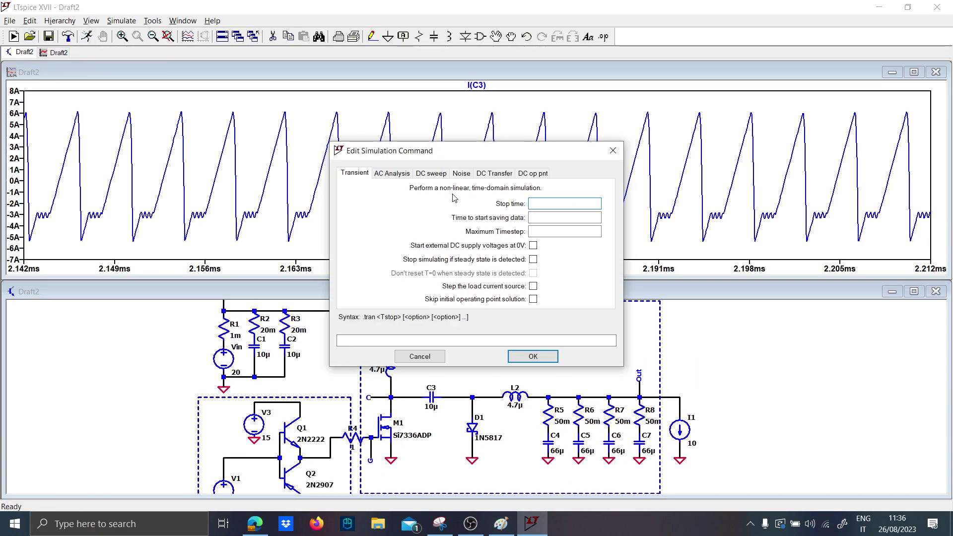
{"action": "key", "text": "Return"}
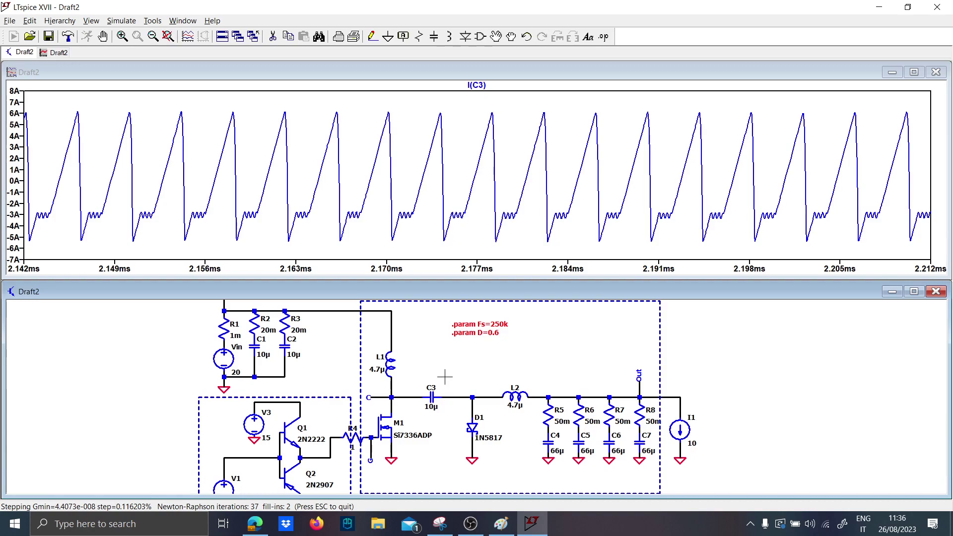
{"action": "scroll", "coordinate": [430, 367], "scroll_direction": "down", "scroll_amount": 2}
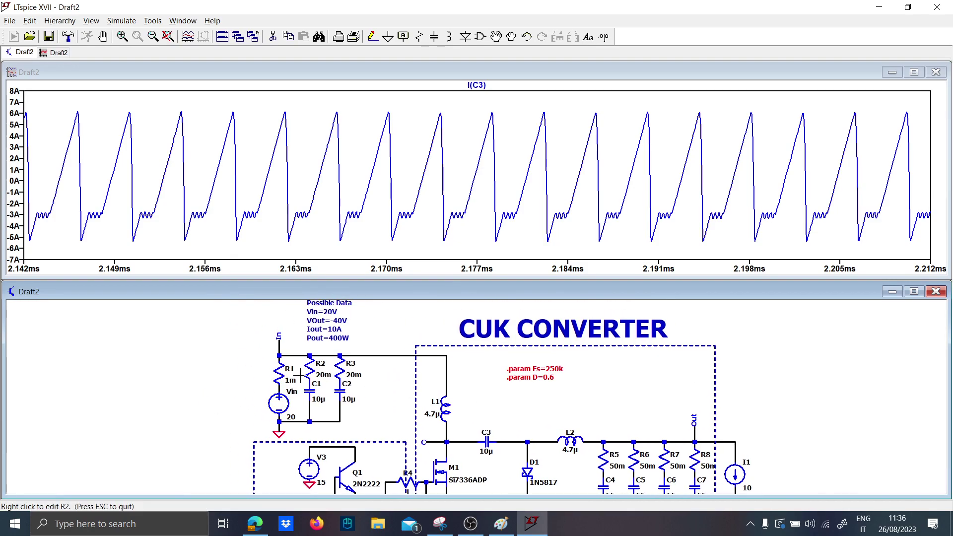
{"action": "scroll", "coordinate": [282, 367], "scroll_direction": "up", "scroll_amount": 5}
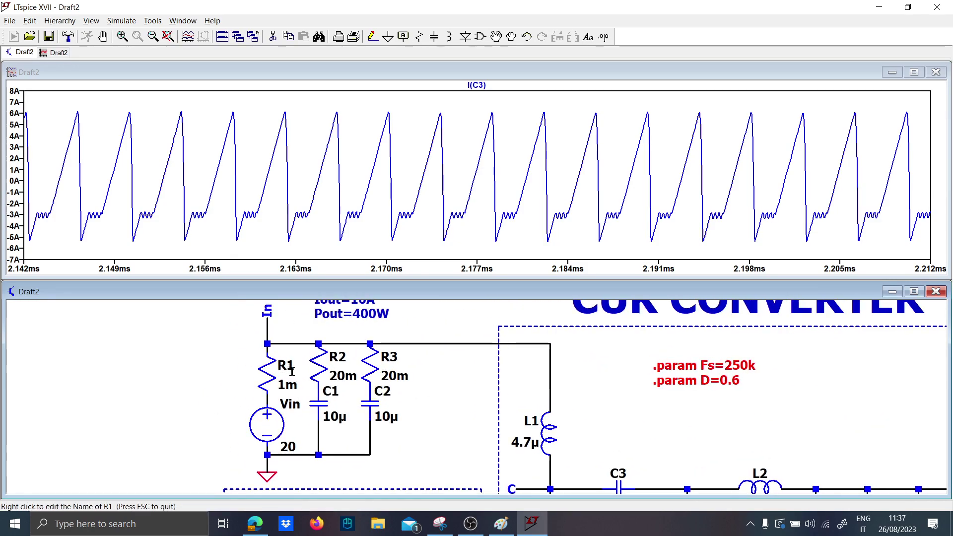
Step: Try to replace the source resistor R1 with a direct wire between Vin and the input node, and undo the change
{"action": "scroll", "coordinate": [291, 373], "scroll_direction": "down", "scroll_amount": 2}
{"action": "scroll", "coordinate": [276, 388], "scroll_direction": "up", "scroll_amount": 2}
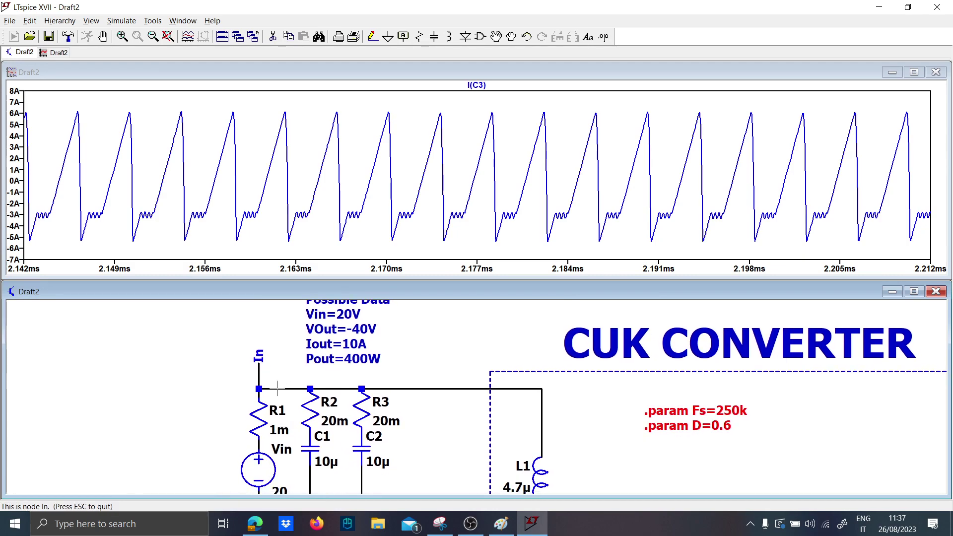
{"action": "left_click_drag", "start_coordinate": [281, 400], "coordinate": [261, 340]}
{"action": "left_click", "coordinate": [239, 350]}
{"action": "key", "text": "F3"}
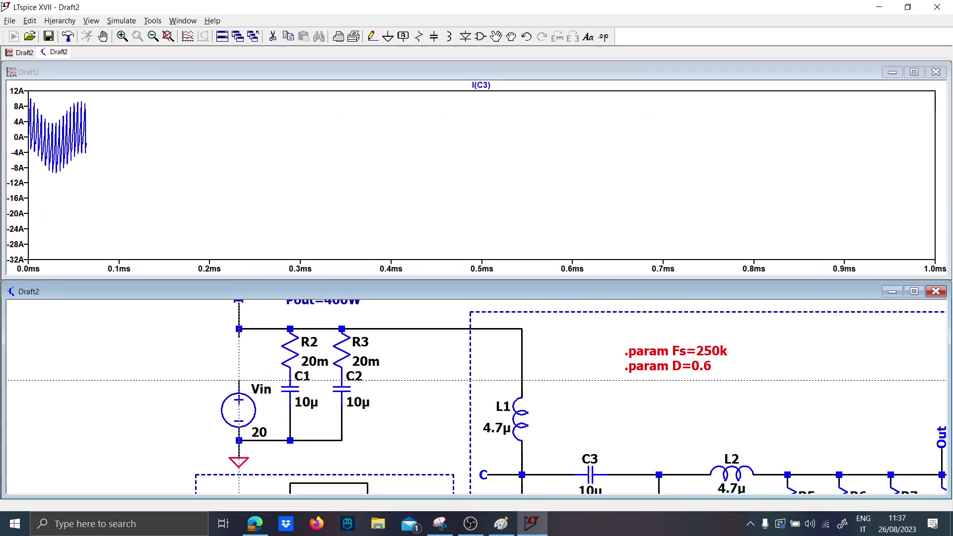
{"action": "key", "text": "ctrl+z"}
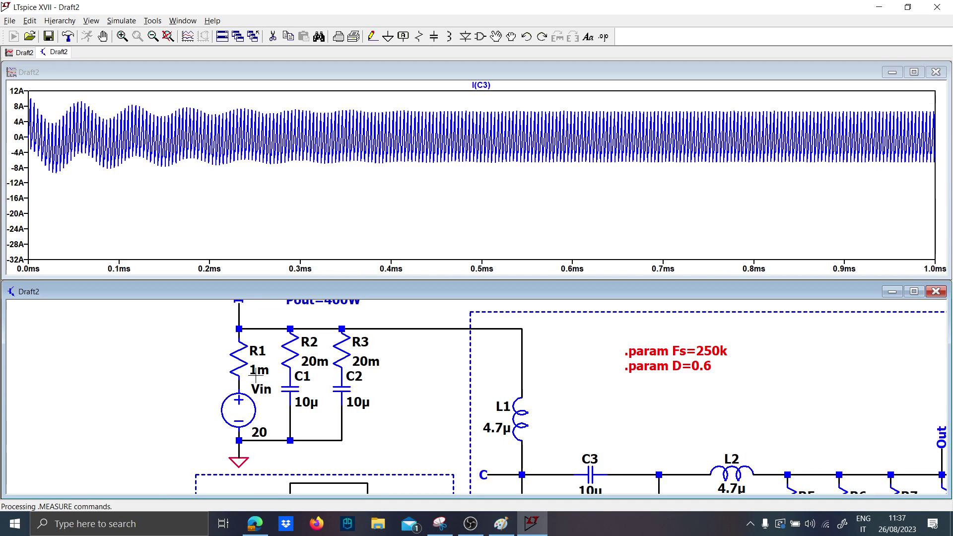
Step: Plot the voltage at the Out node
{"action": "scroll", "coordinate": [383, 423], "scroll_direction": "down", "scroll_amount": 2}
{"action": "scroll", "coordinate": [623, 361], "scroll_direction": "up", "scroll_amount": 2}
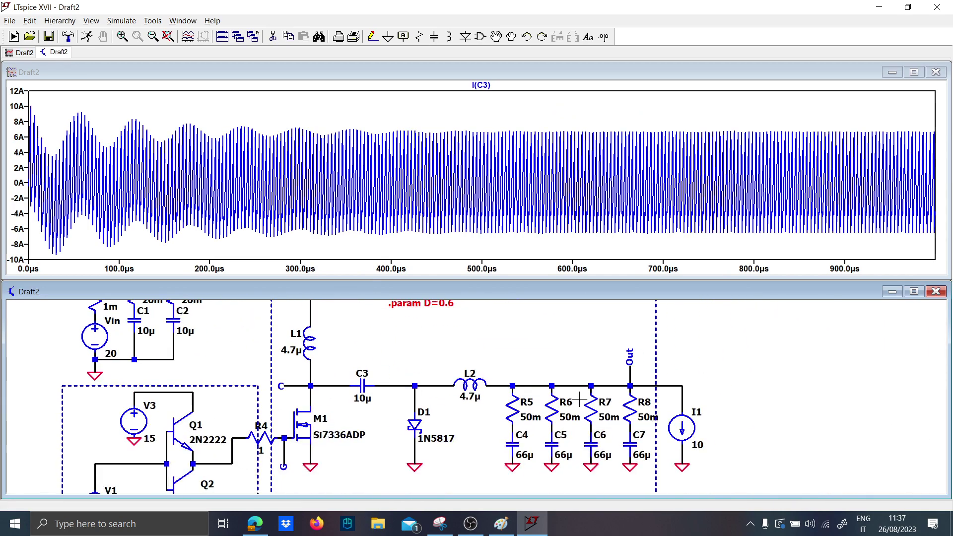
{"action": "left_click", "coordinate": [629, 385]}
{"action": "left_click", "coordinate": [629, 386]}
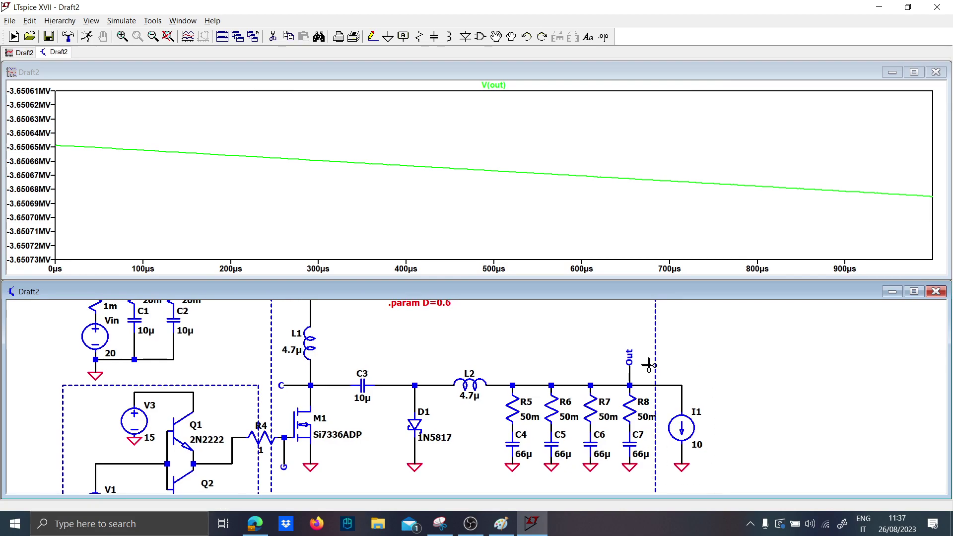
Step: Delete the load current source I1 and place a vertical resistor in its place, wired to the Out node
{"action": "key", "text": "Delete"}
{"action": "left_click", "coordinate": [681, 427]}
{"action": "key", "text": "r"}
{"action": "left_click", "coordinate": [681, 397]}
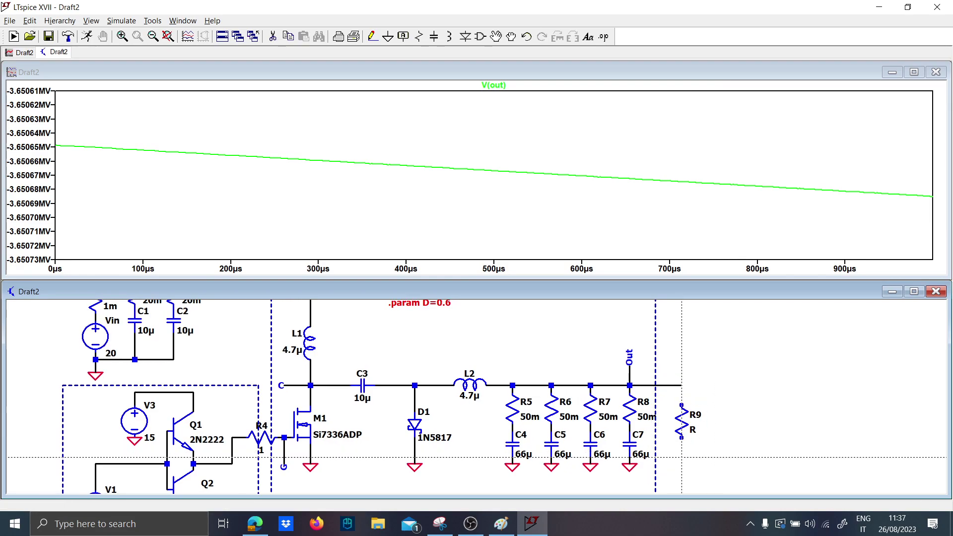
{"action": "key", "text": "t"}
{"action": "key", "text": "Escape"}
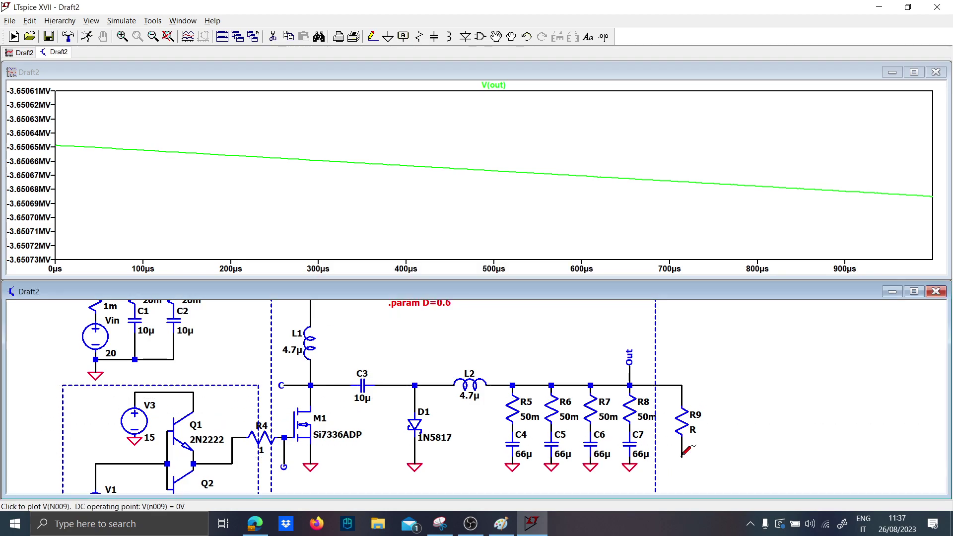
Step: Ground the lower end of load resistor R9 and set its resistance to 1 ohm
{"action": "key", "text": "g"}
{"action": "left_click", "coordinate": [682, 457]}
{"action": "key", "text": "Escape"}
{"action": "right_click", "coordinate": [692, 433]}
{"action": "type", "text": "1"}
{"action": "key", "text": "Return"}
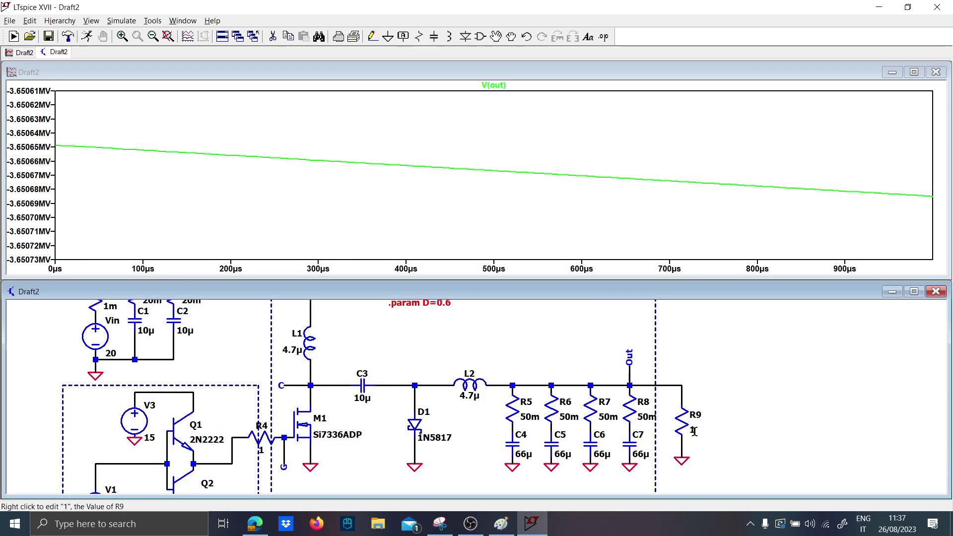
Step: Rerun the simulation with the resistive load and plot the current through R9, followed by the voltage at Out
{"action": "left_click", "coordinate": [88, 37]}
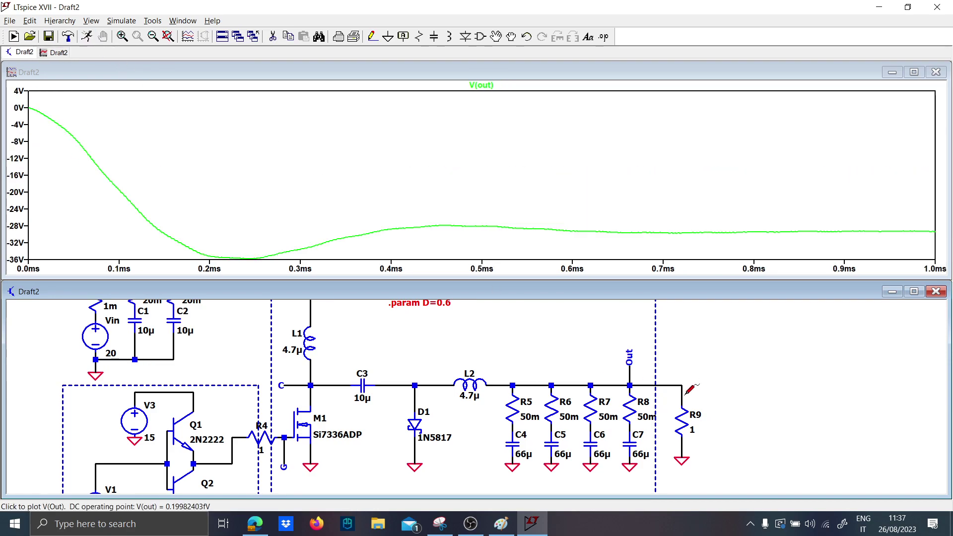
{"action": "left_click", "coordinate": [690, 413]}
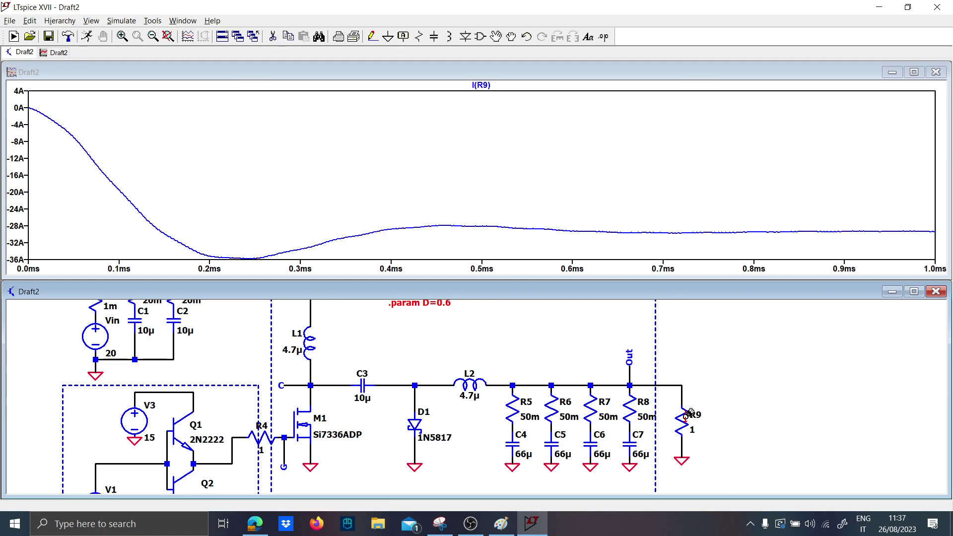
{"action": "left_click", "coordinate": [682, 387]}
Step: Set the duty cycle parameter D to 0.5 in its .param directive
{"action": "scroll", "coordinate": [366, 399], "scroll_direction": "down", "scroll_amount": 3}
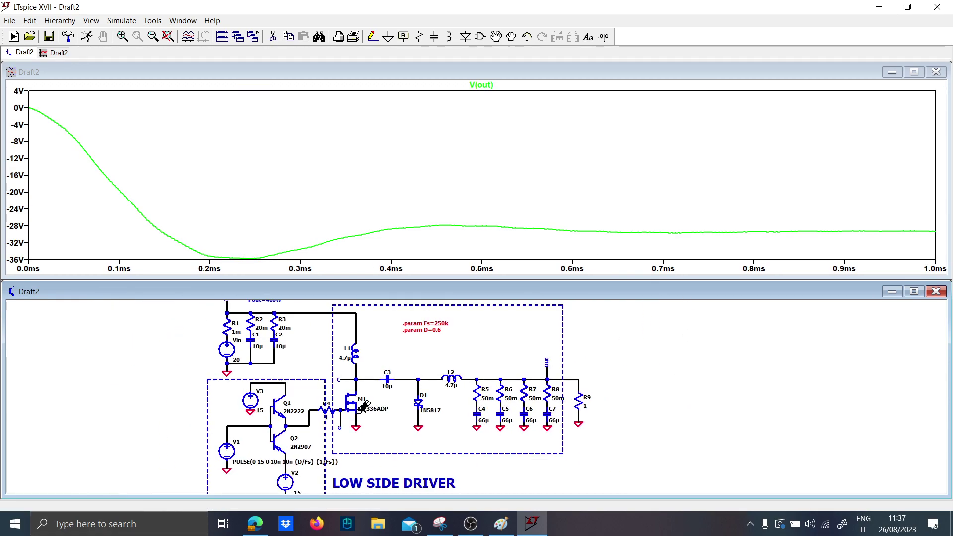
{"action": "scroll", "coordinate": [398, 442], "scroll_direction": "up", "scroll_amount": 2}
{"action": "scroll", "coordinate": [417, 430], "scroll_direction": "up", "scroll_amount": 1}
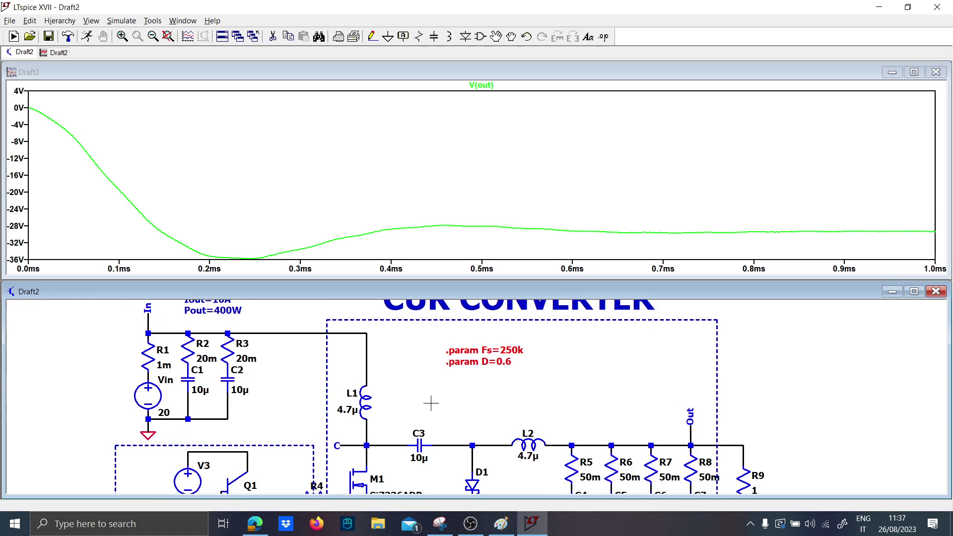
{"action": "scroll", "coordinate": [431, 403], "scroll_direction": "down", "scroll_amount": 2}
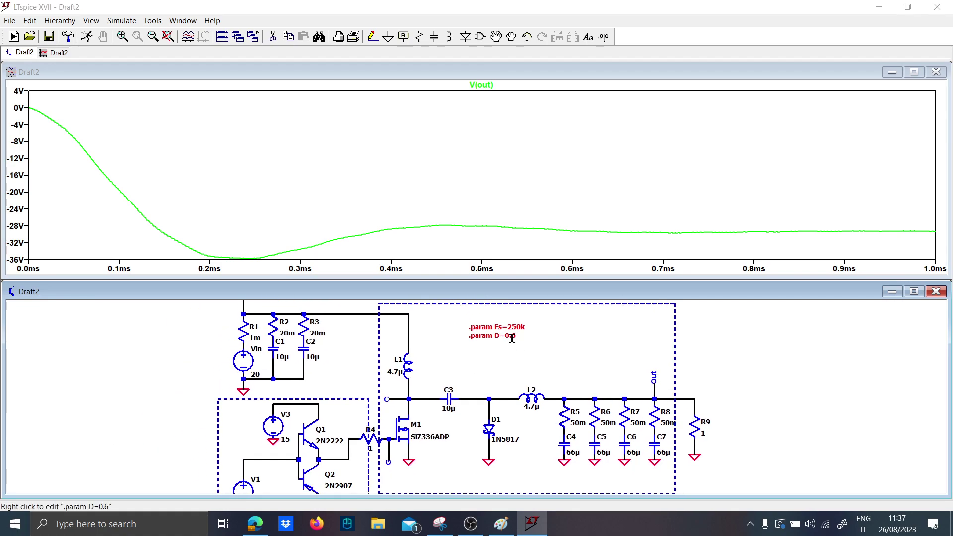
{"action": "right_click", "coordinate": [512, 337]}
{"action": "left_click", "coordinate": [469, 309]}
{"action": "key", "text": "BackSpace"}
{"action": "type", "text": "5"}
{"action": "key", "text": "Return"}
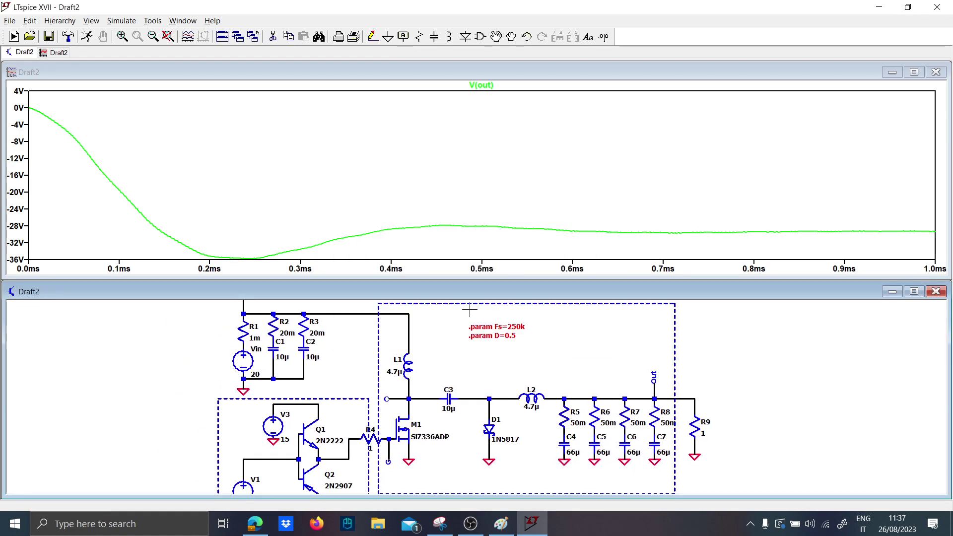
Step: Set the transient analysis stop time to 5m and rerun the simulation
{"action": "left_click_drag", "start_coordinate": [469, 309], "coordinate": [449, 211]}
{"action": "left_click_drag", "start_coordinate": [250, 303], "coordinate": [309, 340]}
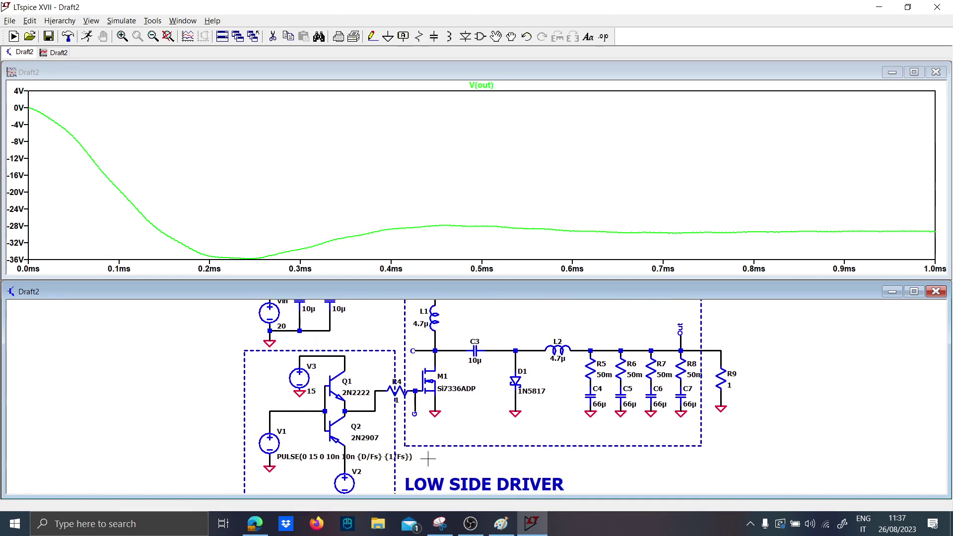
{"action": "left_click_drag", "start_coordinate": [428, 459], "coordinate": [382, 403]}
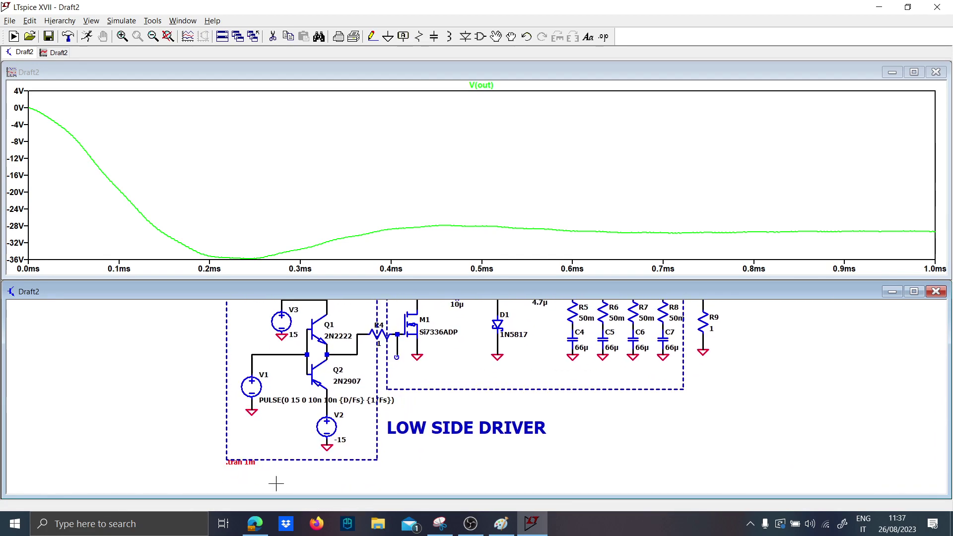
{"action": "right_click", "coordinate": [242, 463]}
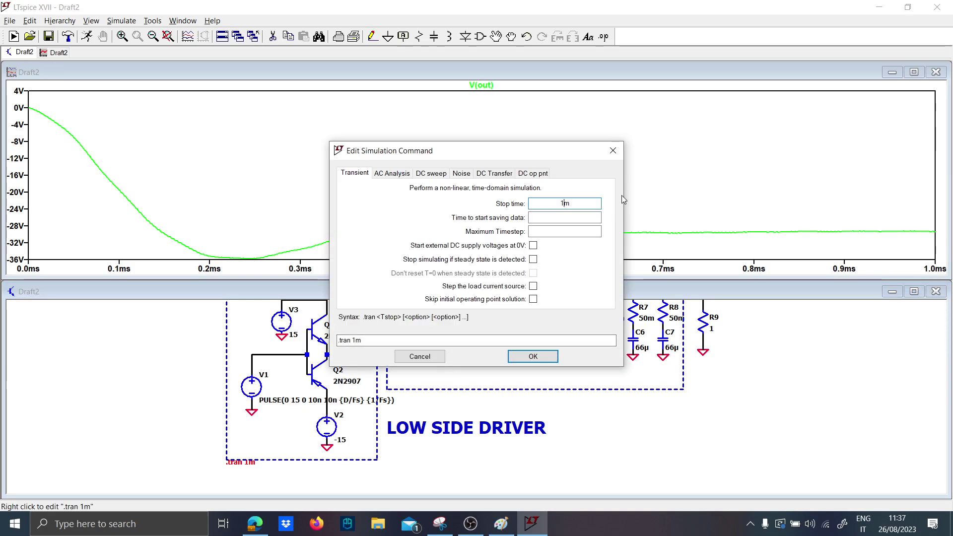
{"action": "type", "text": "5"}
{"action": "key", "text": "Return"}
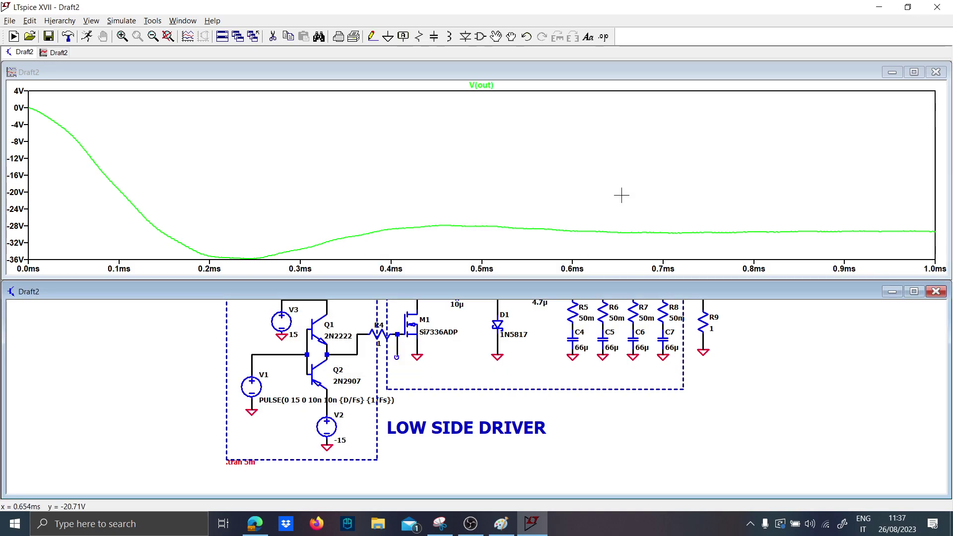
{"action": "left_click", "coordinate": [87, 37]}
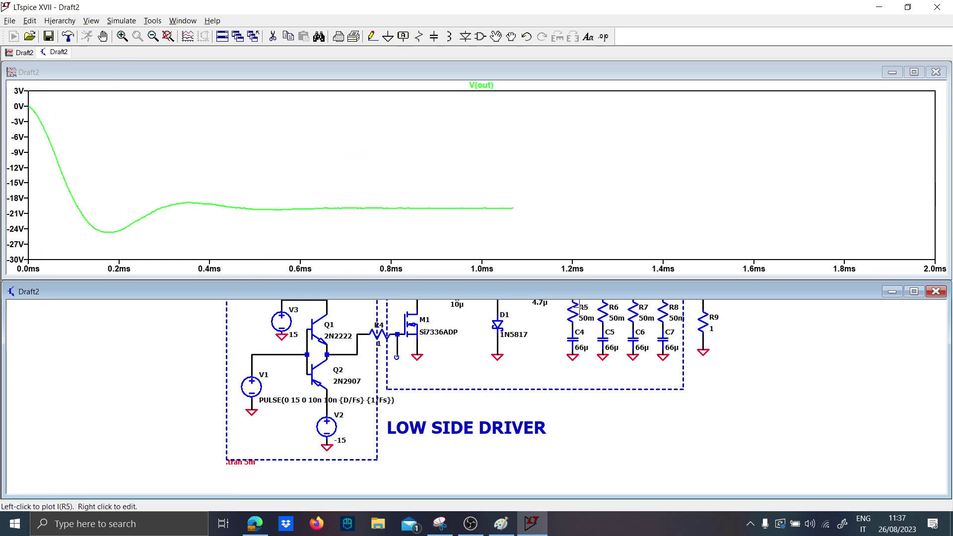
Step: Plot the current through inductor L2, then the current through L1, and enlarge its first 440 µs
{"action": "left_click_drag", "start_coordinate": [579, 307], "coordinate": [565, 402]}
{"action": "left_click", "coordinate": [532, 385]}
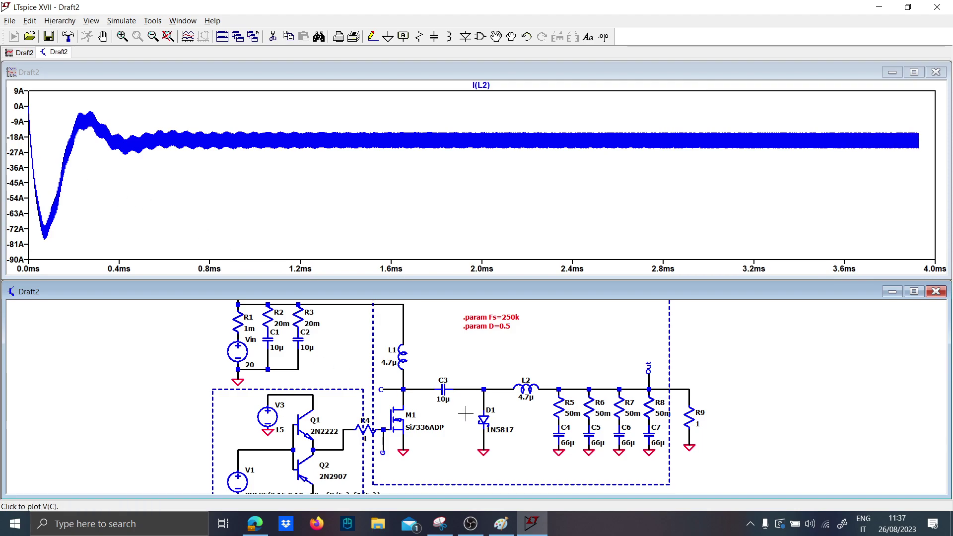
{"action": "left_click", "coordinate": [403, 358]}
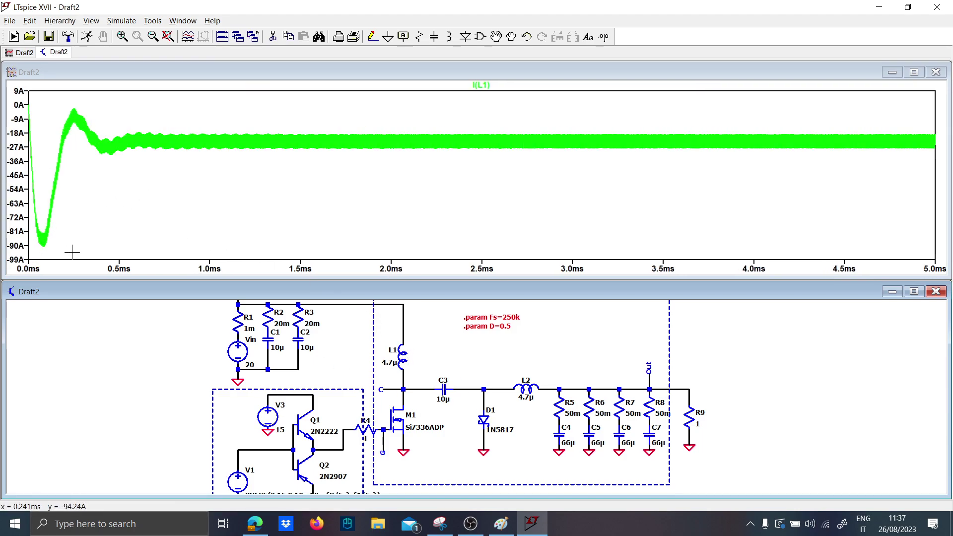
{"action": "mouse_move", "coordinate": [30, 94]}
{"action": "left_mouse_down"}
{"action": "mouse_move", "coordinate": [43, 102]}
{"action": "mouse_move", "coordinate": [109, 260]}
{"action": "left_mouse_up"}
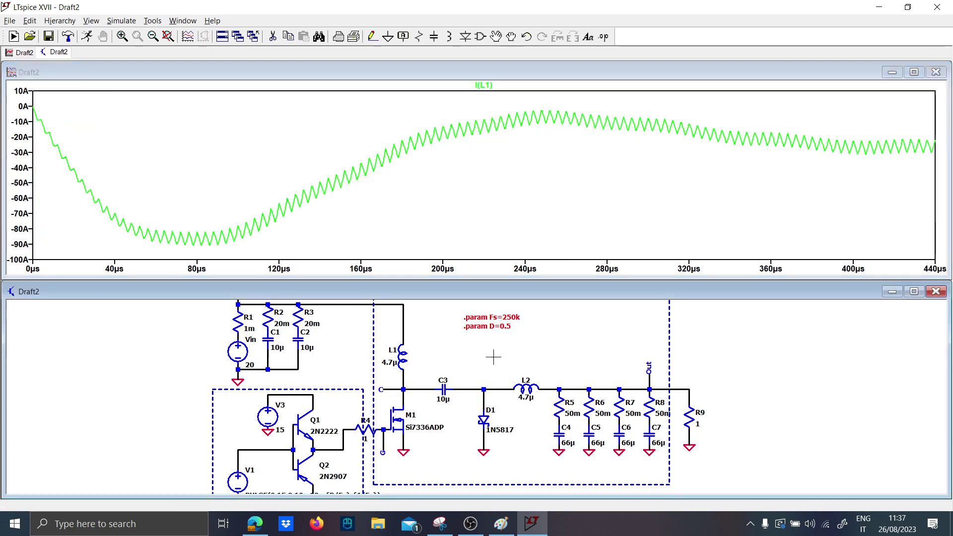
Step: Plot the current through capacitor C4, replace it with the current through L2, and restore the full 5 ms time range
{"action": "scroll", "coordinate": [541, 394], "scroll_direction": "up", "scroll_amount": 2}
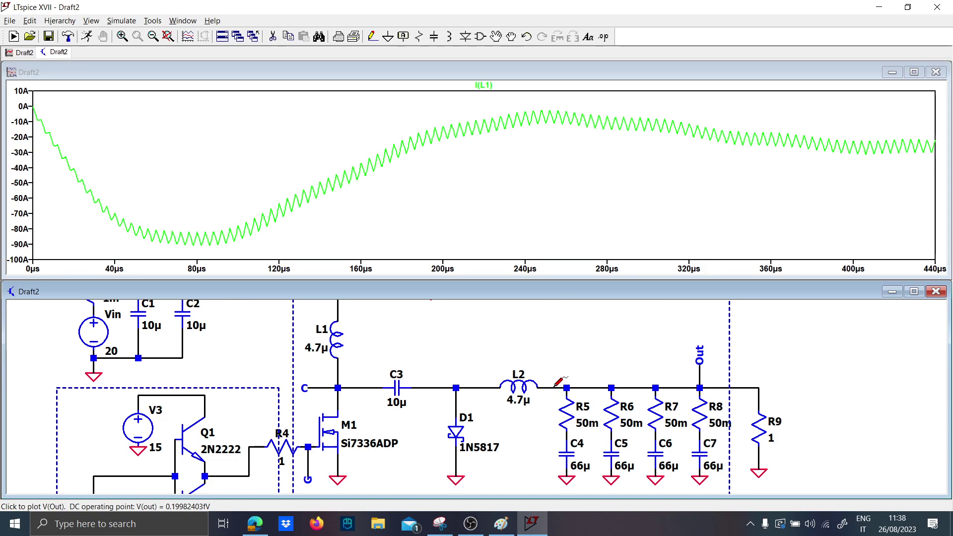
{"action": "left_click", "coordinate": [572, 450]}
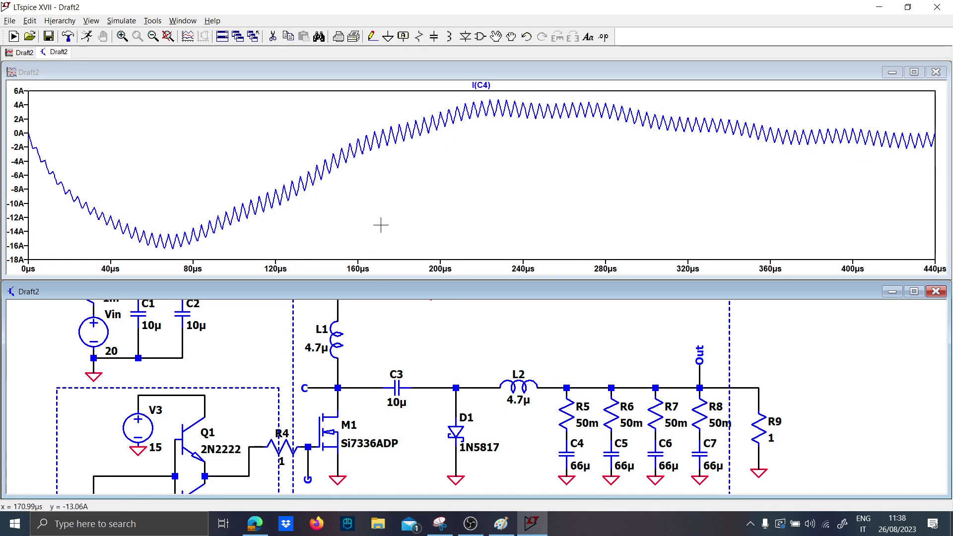
{"action": "left_click", "coordinate": [518, 375]}
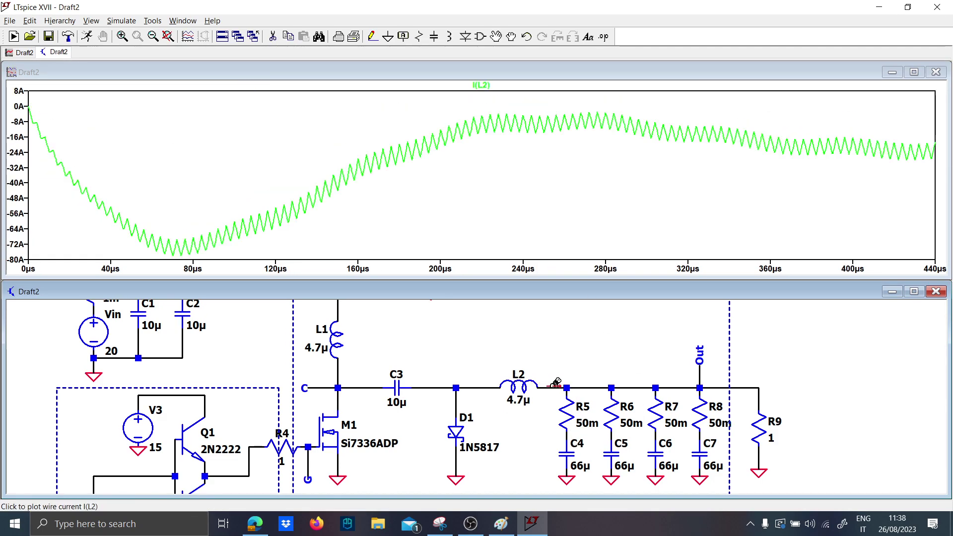
{"action": "right_click", "coordinate": [466, 186]}
{"action": "left_click", "coordinate": [483, 192]}
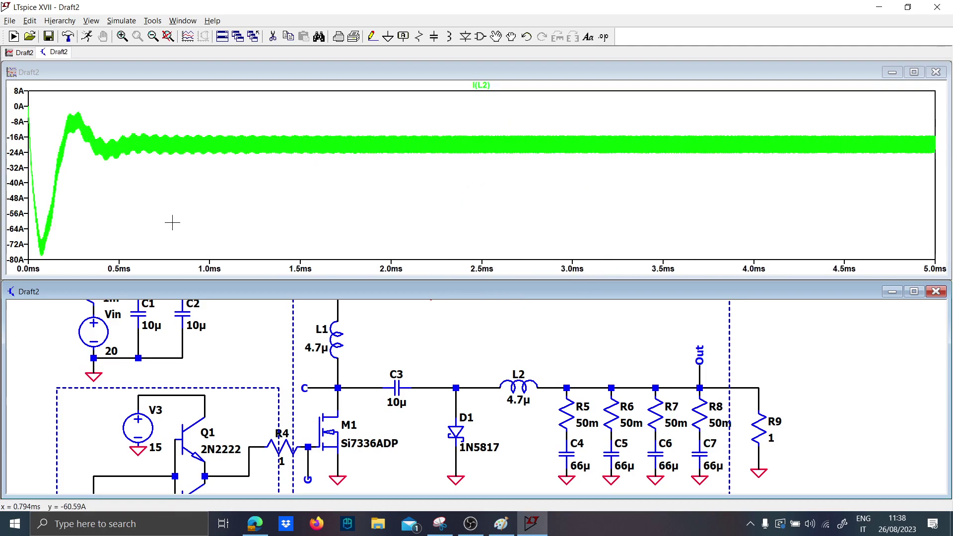
Step: Examine the converter's power stage between the input source, inductors L1 and L2, and the output load
{"action": "scroll", "coordinate": [419, 400], "scroll_direction": "down", "scroll_amount": 2}
{"action": "scroll", "coordinate": [423, 396], "scroll_direction": "up", "scroll_amount": 3}
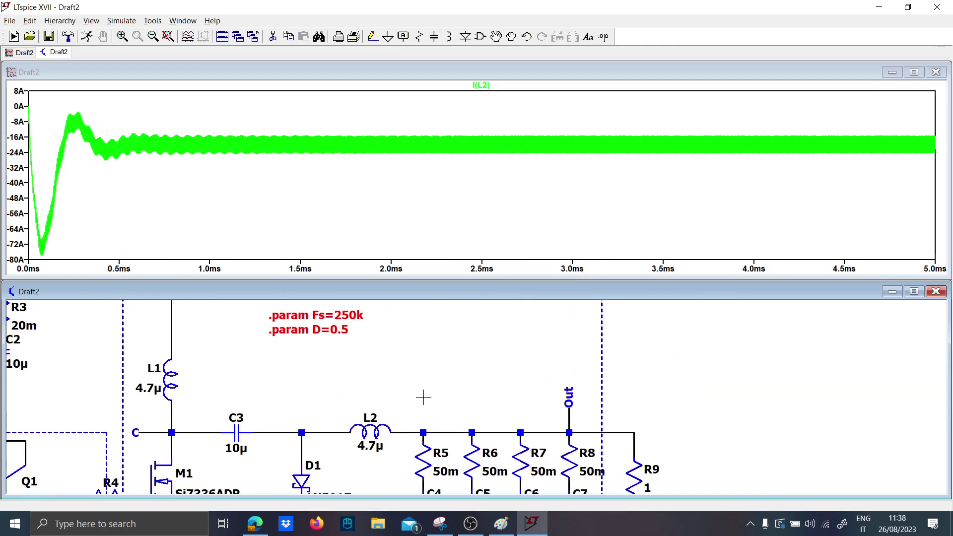
{"action": "scroll", "coordinate": [472, 402], "scroll_direction": "down", "scroll_amount": 1}
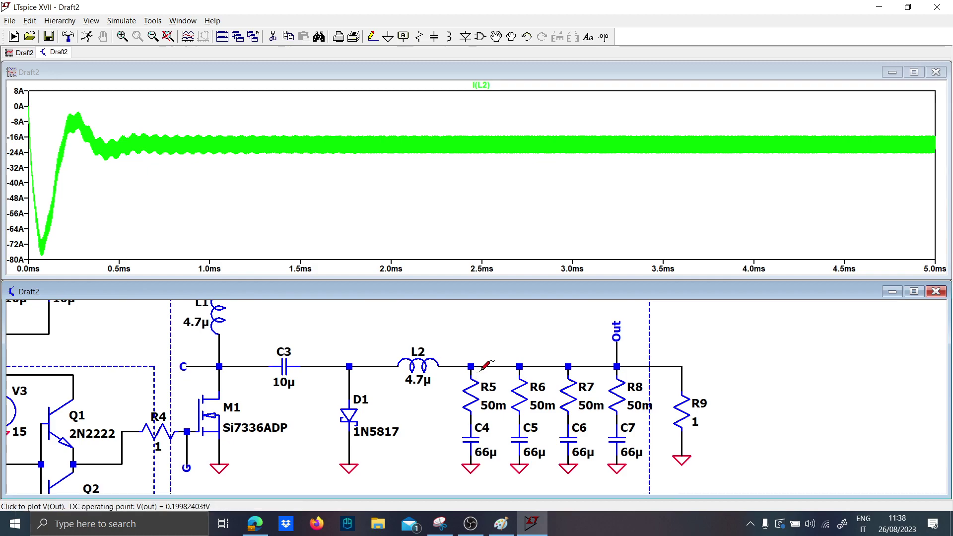
{"action": "scroll", "coordinate": [386, 328], "scroll_direction": "up", "scroll_amount": 1}
{"action": "left_click_drag", "start_coordinate": [455, 374], "coordinate": [454, 435]}
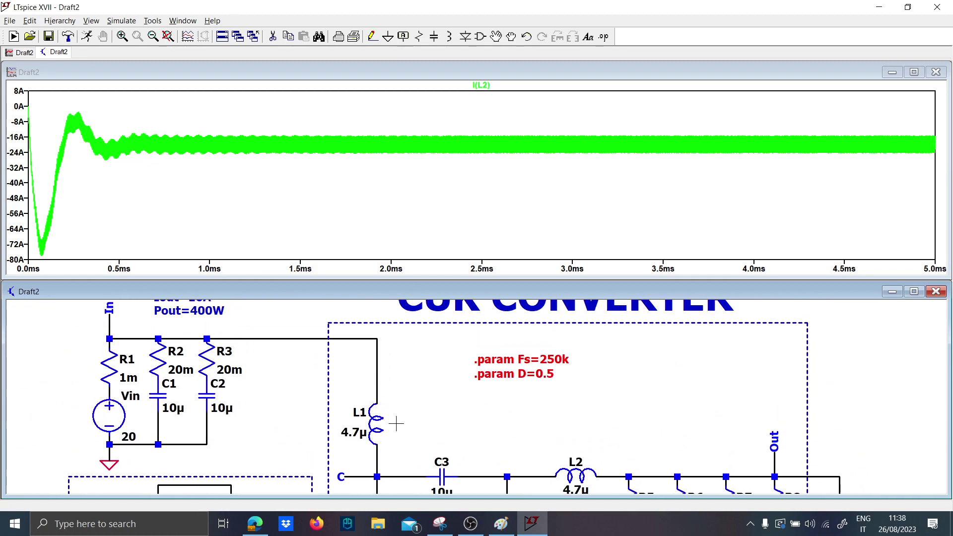
{"action": "scroll", "coordinate": [425, 397], "scroll_direction": "down", "scroll_amount": 2}
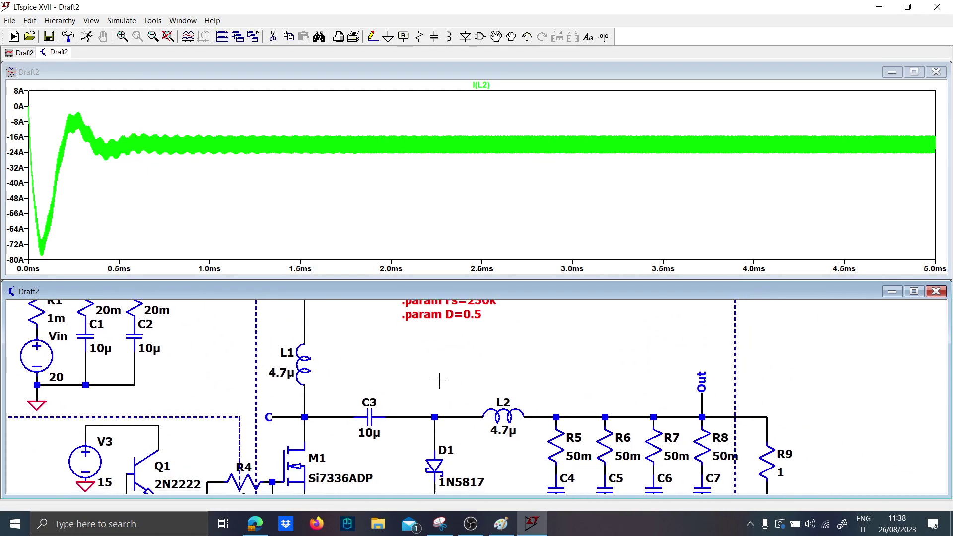
{"action": "scroll", "coordinate": [436, 382], "scroll_direction": "right", "scroll_amount": 3}
{"action": "scroll", "coordinate": [434, 362], "scroll_direction": "right", "scroll_amount": 1}
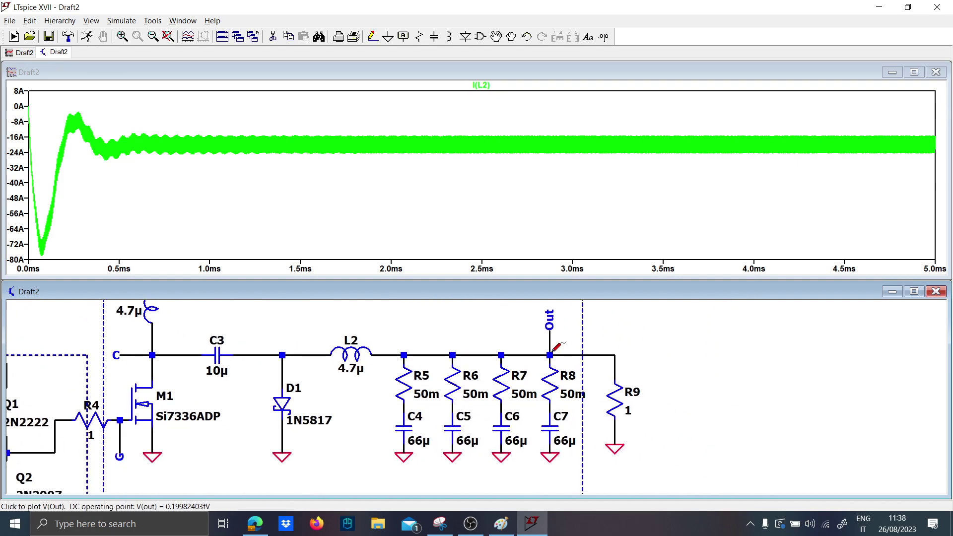
{"action": "scroll", "coordinate": [549, 323], "scroll_direction": "left", "scroll_amount": 5}
{"action": "scroll", "coordinate": [548, 323], "scroll_direction": "up", "scroll_amount": 2}
{"action": "left_click_drag", "start_coordinate": [508, 393], "coordinate": [512, 396]}
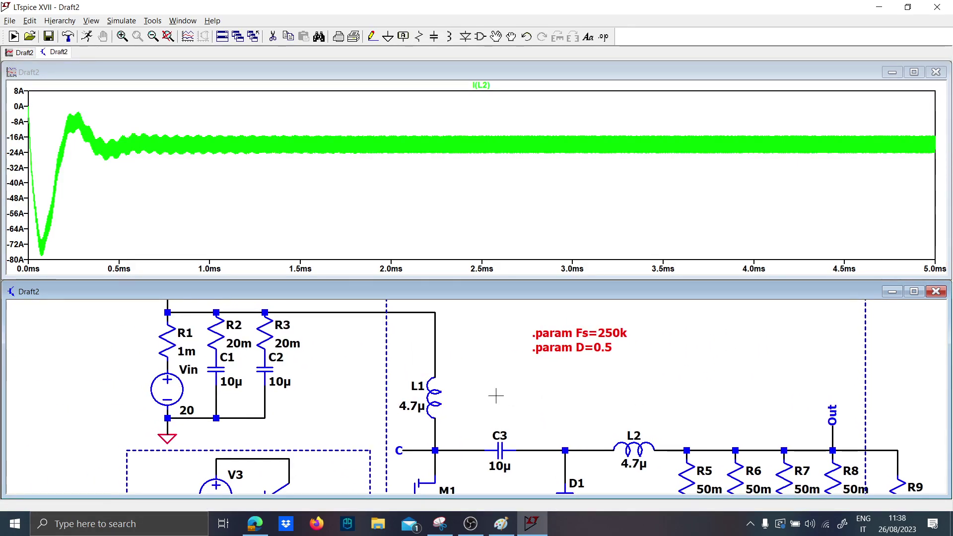
Step: Plot the current through L1, enlarge it between about 2.412 ms and 2.478 ms, and replace it with the current through L2
{"action": "left_click", "coordinate": [446, 392]}
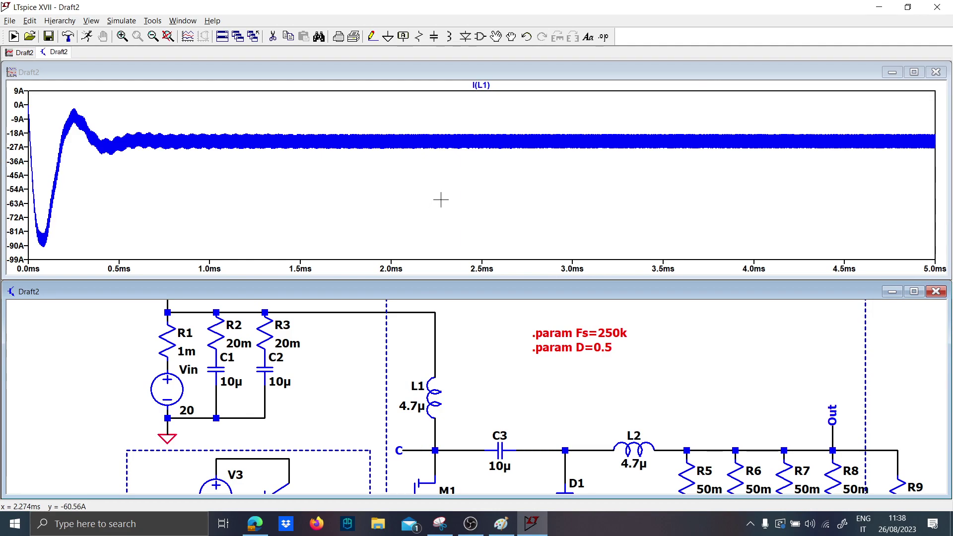
{"action": "left_click_drag", "start_coordinate": [453, 153], "coordinate": [509, 131]}
{"action": "left_click_drag", "start_coordinate": [234, 170], "coordinate": [342, 242]}
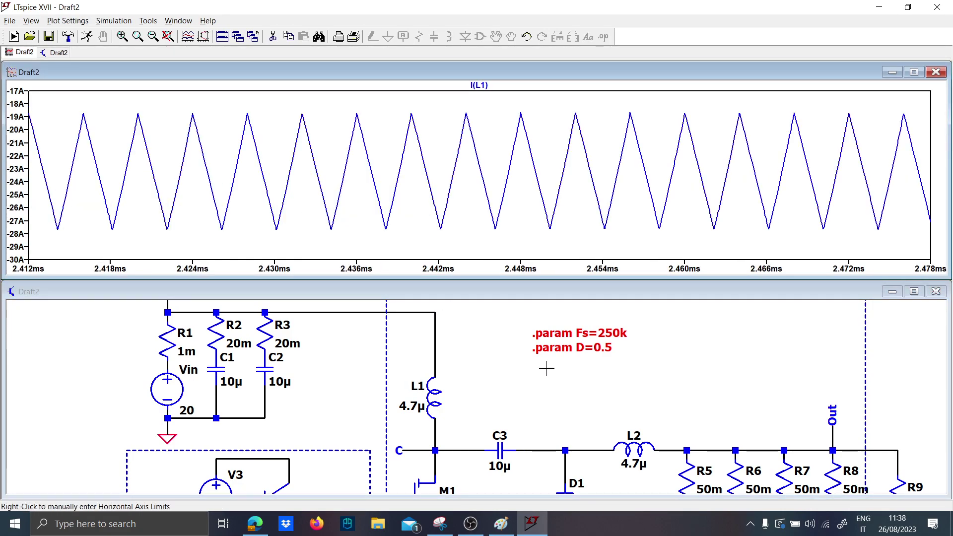
{"action": "left_click", "coordinate": [610, 435]}
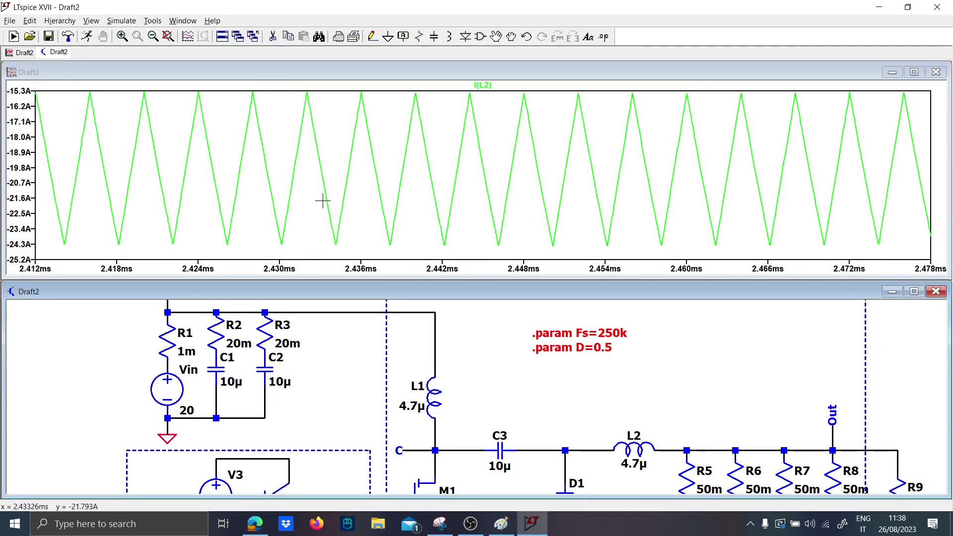
Step: Restore the plot's full time range and start a SPICE directive with the line .ic I(L1)=25
{"action": "right_click", "coordinate": [322, 197]}
{"action": "left_click", "coordinate": [347, 204]}
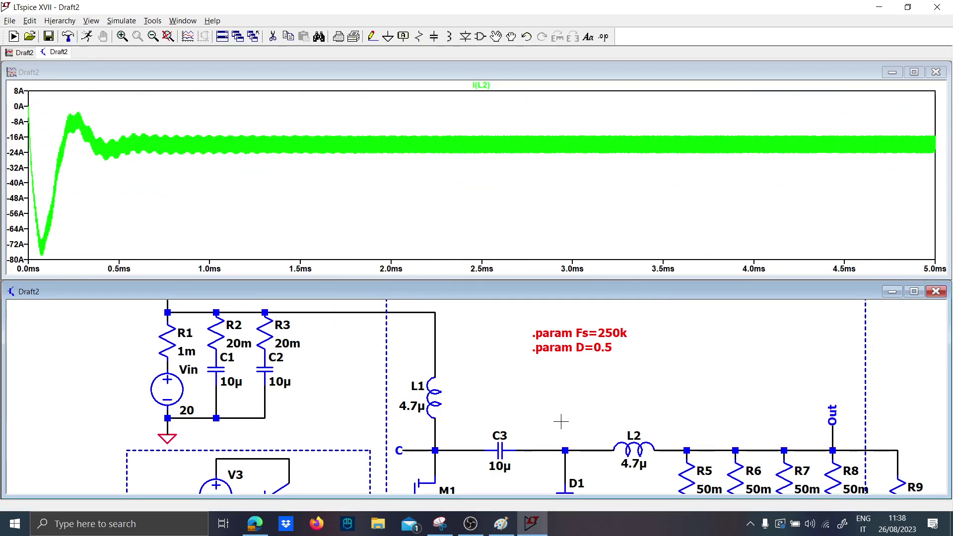
{"action": "type", "text": "s"}
{"action": "type", "text": "."}
{"action": "key", "text": "Caps_Lock"}
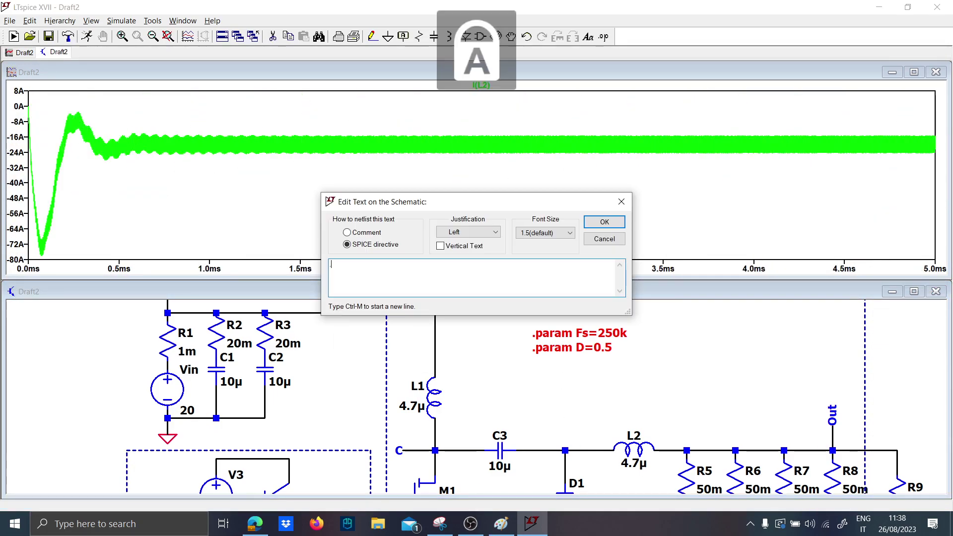
{"action": "key", "text": "Caps_Lock"}
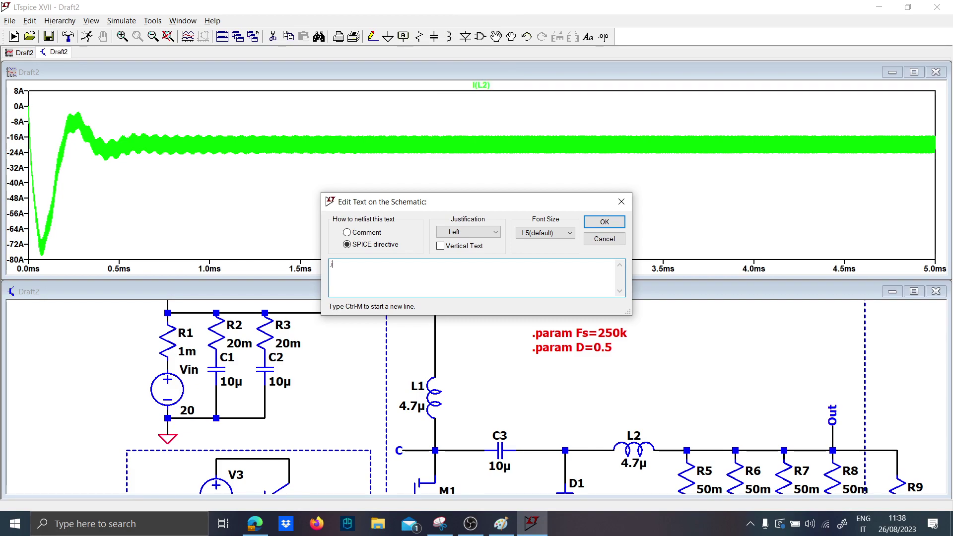
{"action": "type", "text": "ic"}
{"action": "key", "text": "Caps_Lock"}
{"action": "type", "text": "I("}
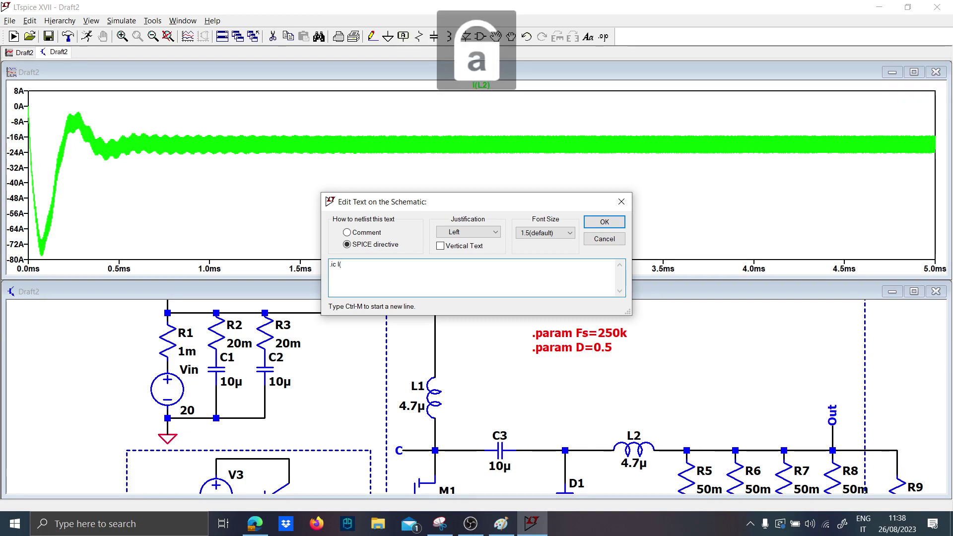
{"action": "key", "text": "Caps_Lock"}
{"action": "type", "text": "L1"}
{"action": "key", "text": "Caps_Lock"}
{"action": "type", "text": ")=25"}
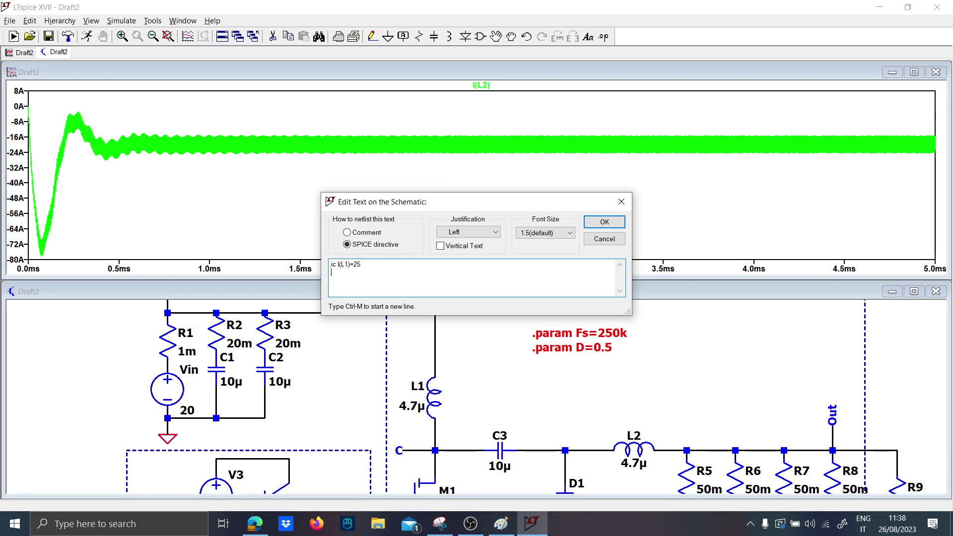
Step: Add a second line .ic I(L2)=20 to the directive and place it below the .param statements
{"action": "type", "text": ".ic"}
{"action": "key", "text": "Caps_Lock"}
{"action": "type", "text": "I"}
{"action": "key", "text": "Caps_Lock"}
{"action": "type", "text": "("}
{"action": "key", "text": "Caps_Lock"}
{"action": "type", "text": "LL2)"}
{"action": "key", "text": "BackSpace"}
{"action": "key", "text": "BackSpace"}
{"action": "key", "text": "BackSpace"}
{"action": "type", "text": "2)="}
{"action": "key", "text": "Caps_Lock"}
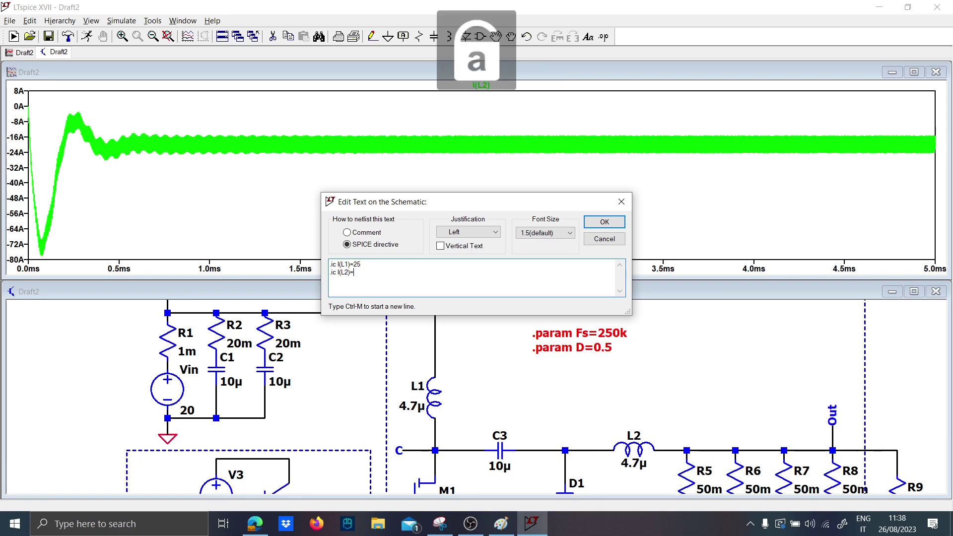
{"action": "type", "text": "20"}
{"action": "key", "text": "Return"}
{"action": "left_click", "coordinate": [529, 381]}
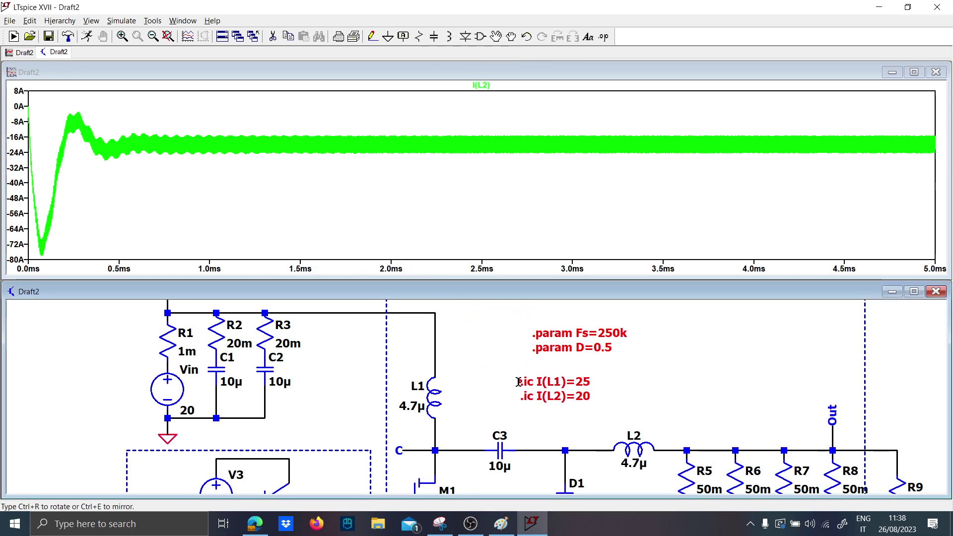
{"action": "left_click_drag", "start_coordinate": [635, 408], "coordinate": [425, 386]}
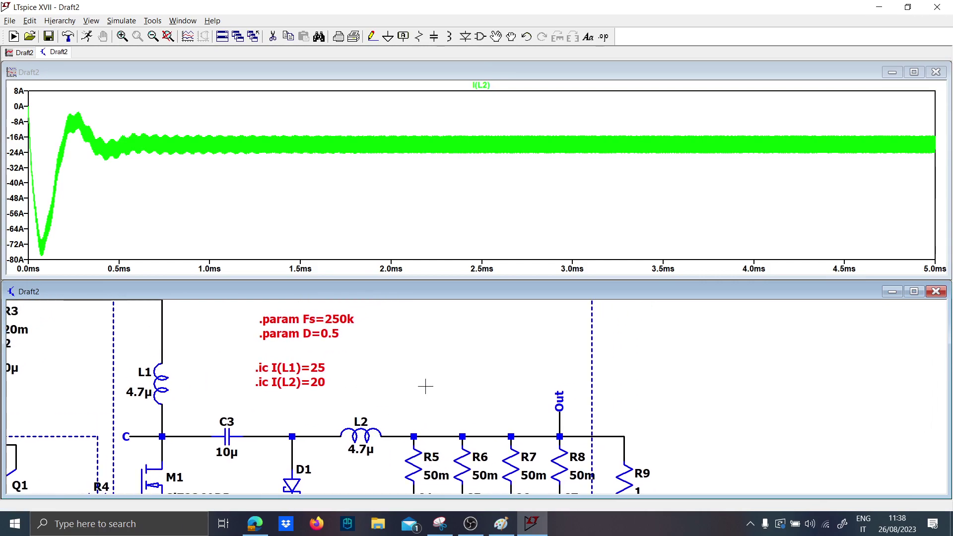
{"action": "key", "text": "s"}
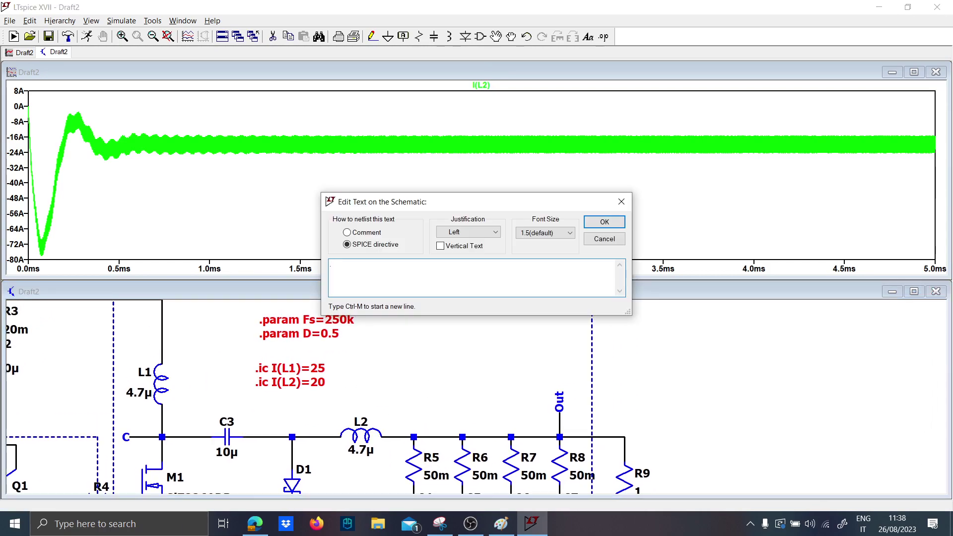
{"action": "type", "text": ".ic V(o"}
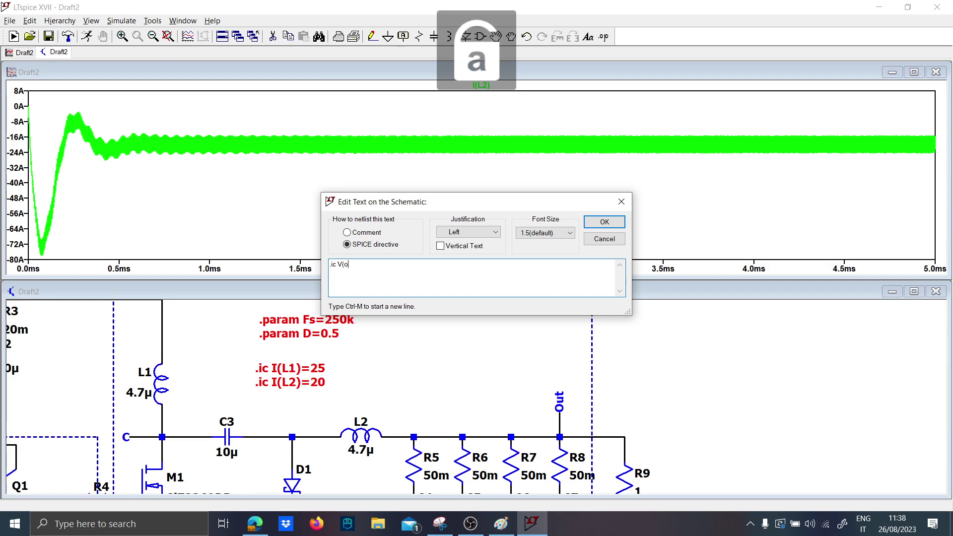
{"action": "type", "text": "ut)="}
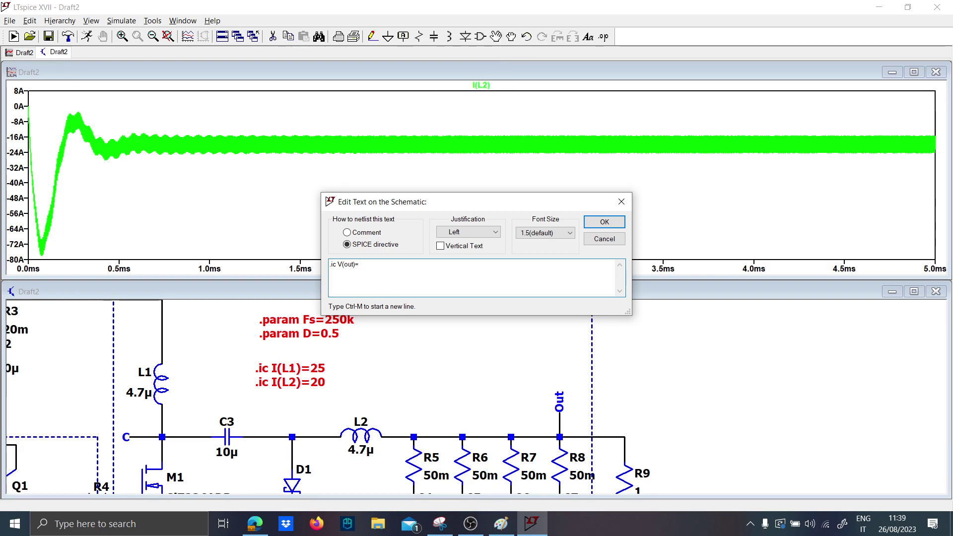
{"action": "key", "text": "Escape"}
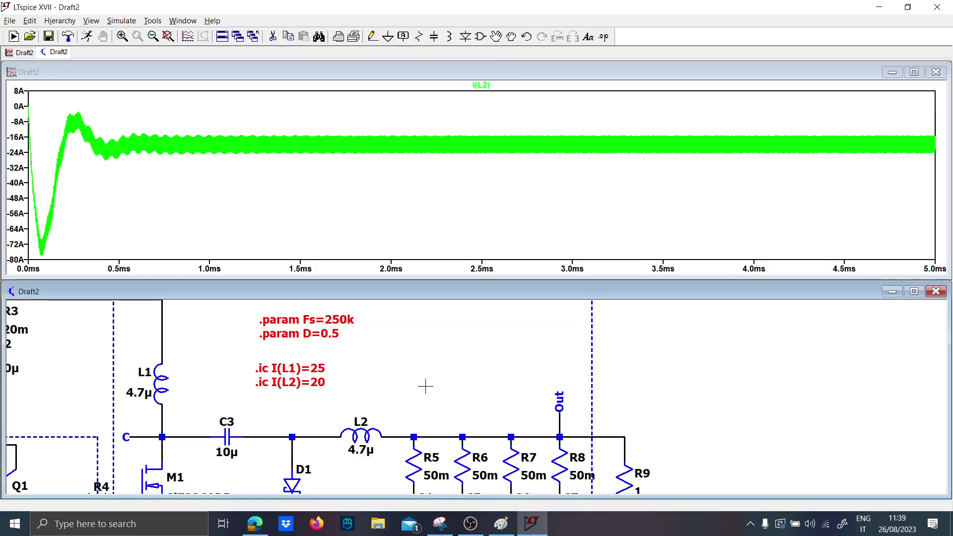
Step: Plot only the output voltage V(out) and enlarge it between about 2.73 ms and 3.06 ms
{"action": "left_click", "coordinate": [532, 437]}
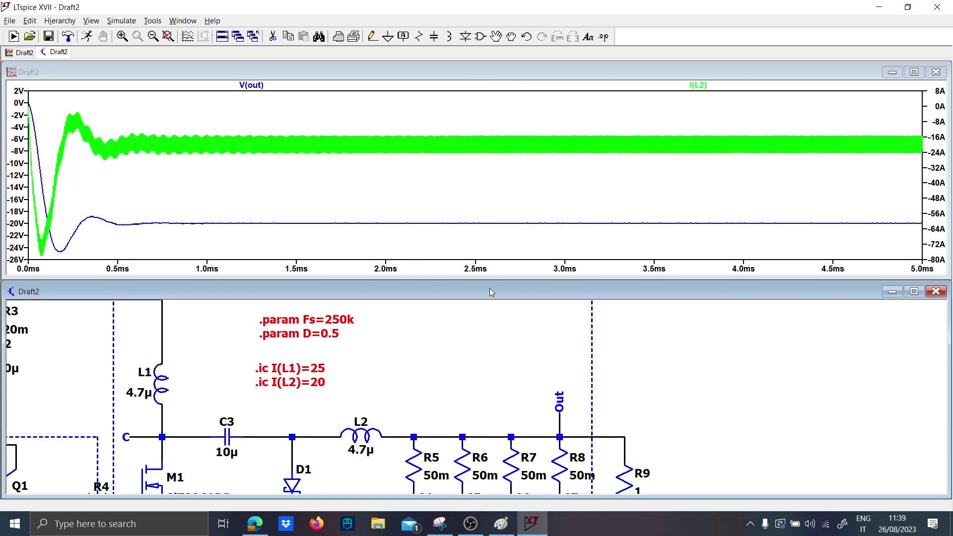
{"action": "left_click", "coordinate": [560, 427]}
{"action": "left_click_drag", "start_coordinate": [525, 218], "coordinate": [580, 228]}
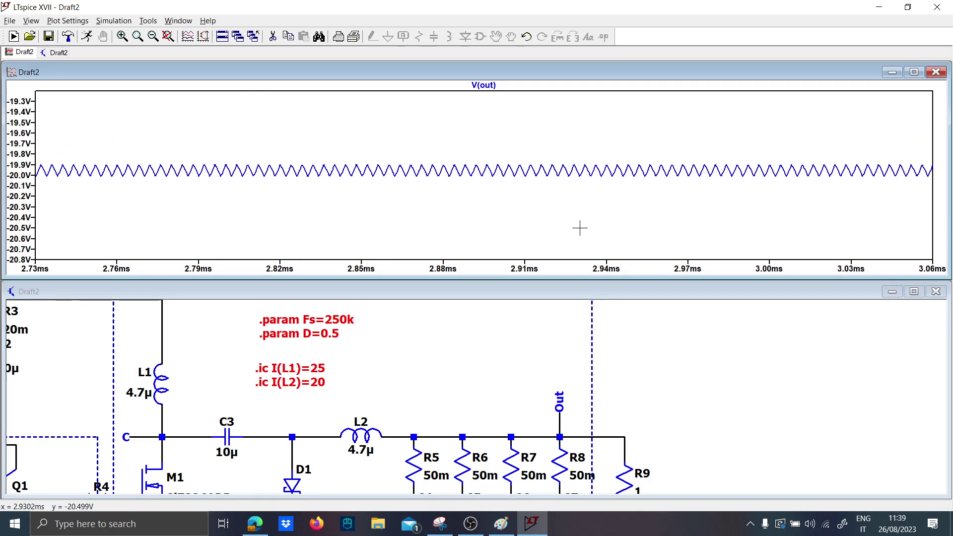
{"action": "left_click_drag", "start_coordinate": [394, 325], "coordinate": [427, 489]}
{"action": "left_click_drag", "start_coordinate": [413, 455], "coordinate": [350, 387]}
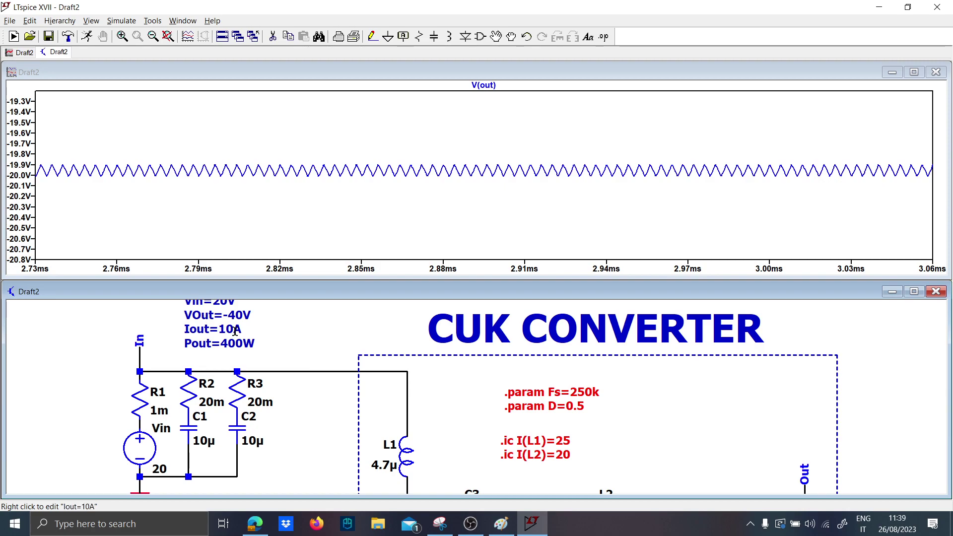
Step: Add the SPICE directive .param V(out)=-20 above the output capacitor branches, beside the .ic statements
{"action": "left_click_drag", "start_coordinate": [560, 442], "coordinate": [282, 347]}
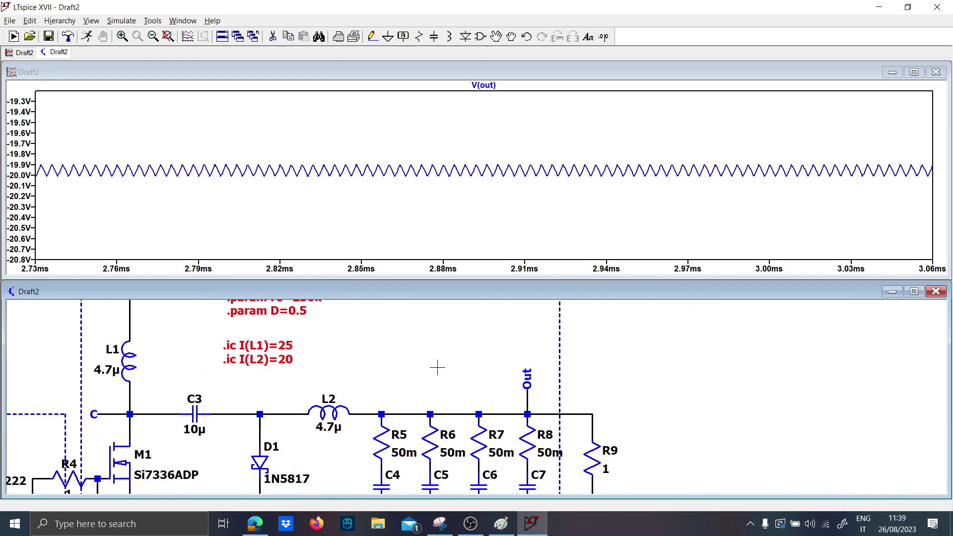
{"action": "type", "text": "s.pa"}
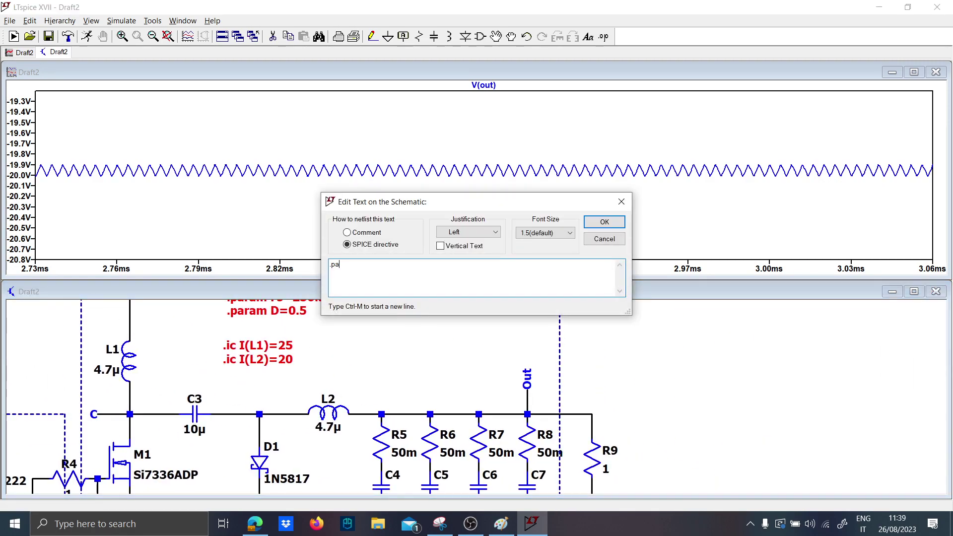
{"action": "type", "text": "ram V(out)=-20"}
{"action": "key", "text": "Return"}
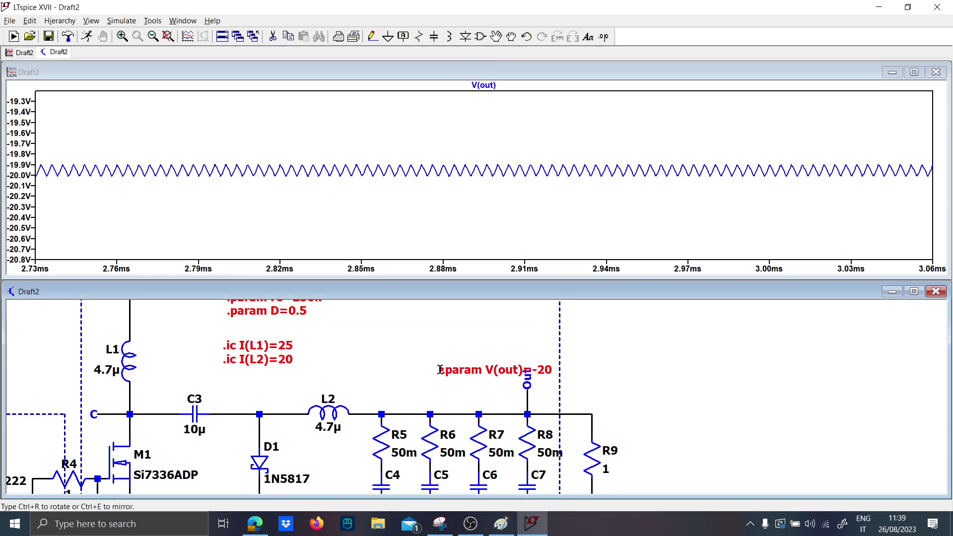
{"action": "left_click", "coordinate": [376, 342]}
{"action": "scroll", "coordinate": [389, 376], "scroll_direction": "down", "scroll_amount": 2}
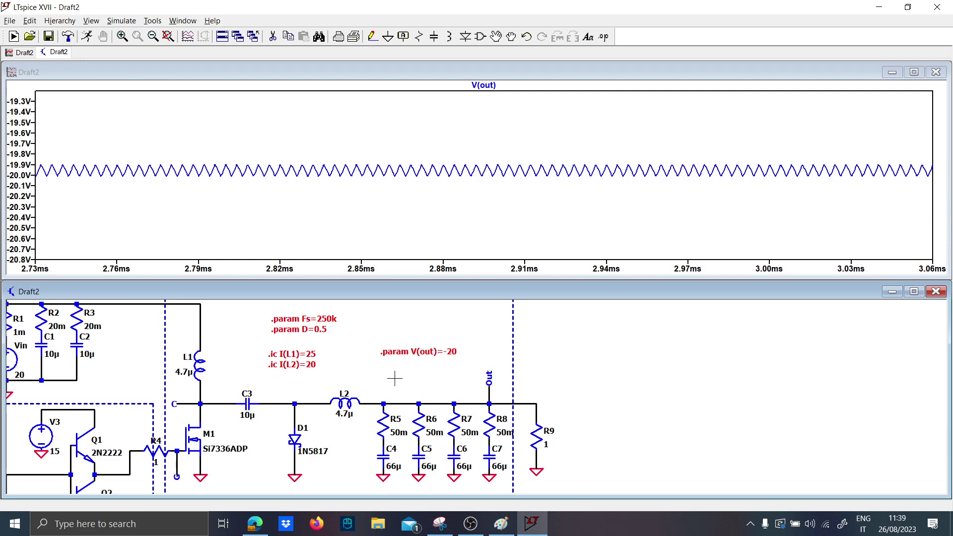
Step: Run the simulation and fit the V(out) plot to its full range
{"action": "left_click", "coordinate": [87, 36]}
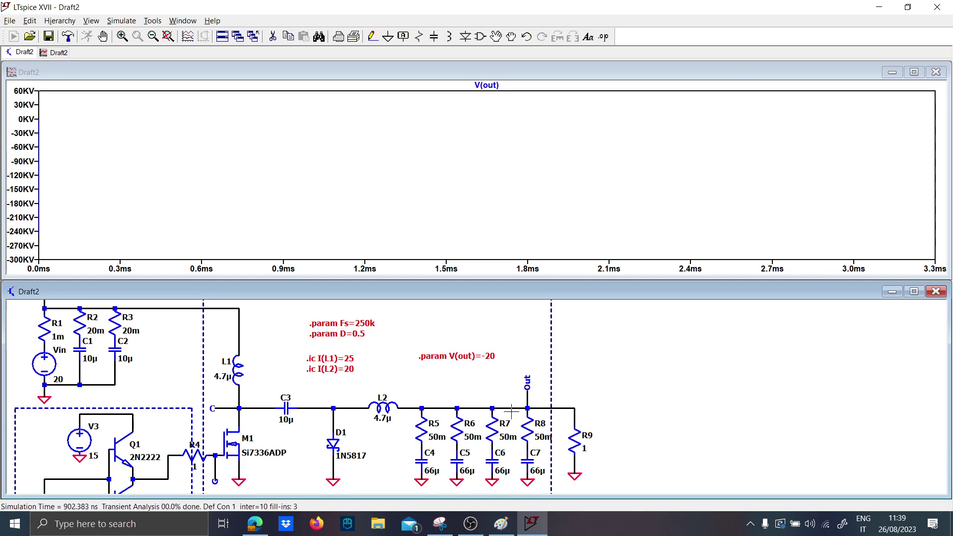
{"action": "right_click", "coordinate": [254, 208]}
{"action": "left_click", "coordinate": [263, 214]}
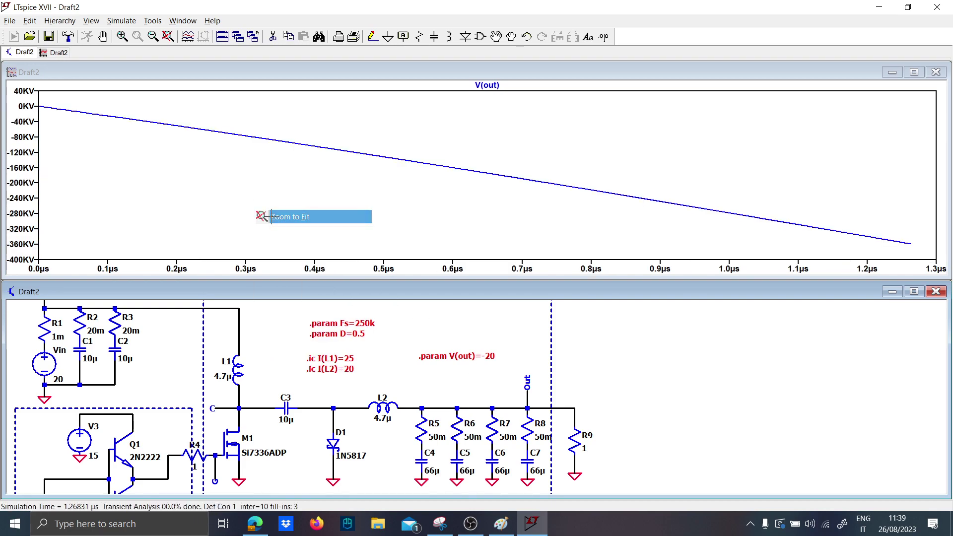
Step: Change the V(out) parameter value to 20 and rerun the simulation
{"action": "left_click", "coordinate": [482, 362]}
{"action": "right_click", "coordinate": [459, 356]}
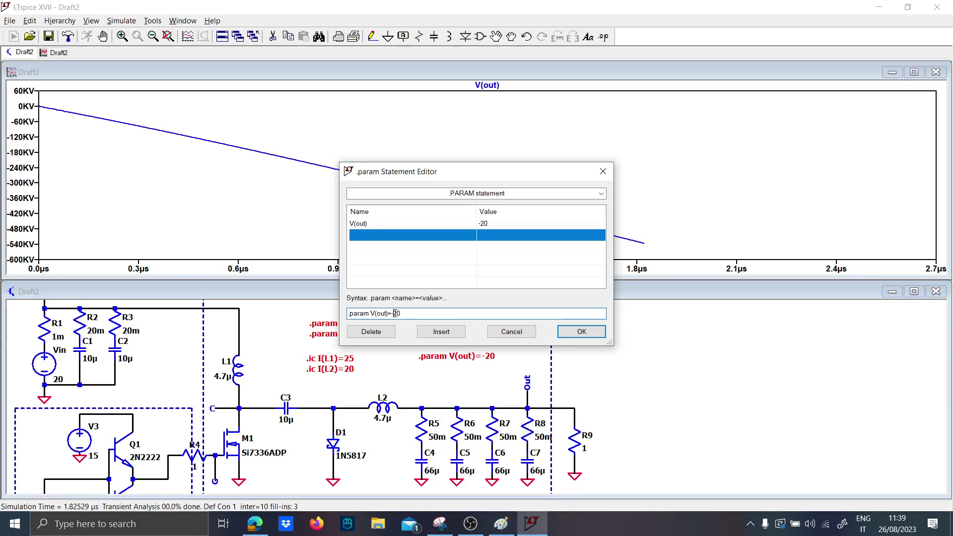
{"action": "key", "text": "Return"}
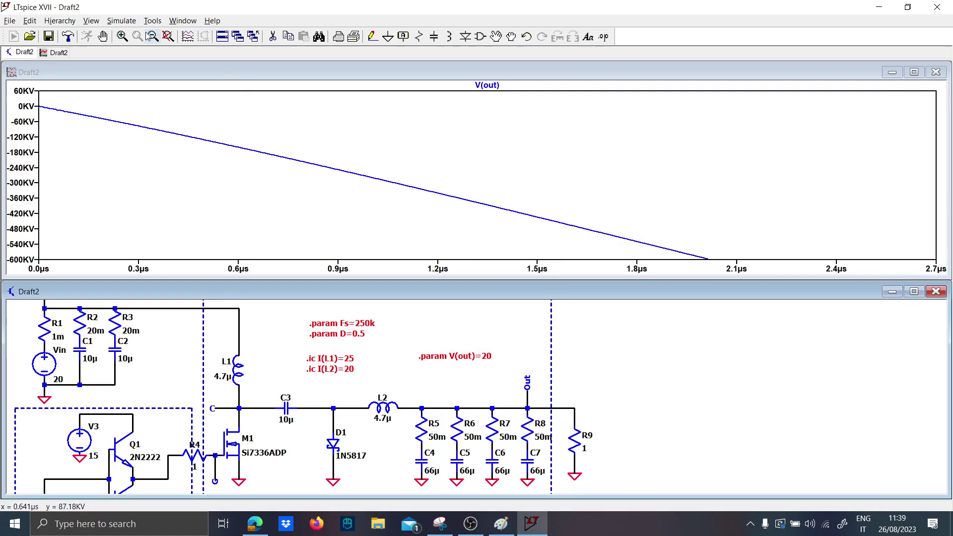
{"action": "left_click", "coordinate": [88, 37]}
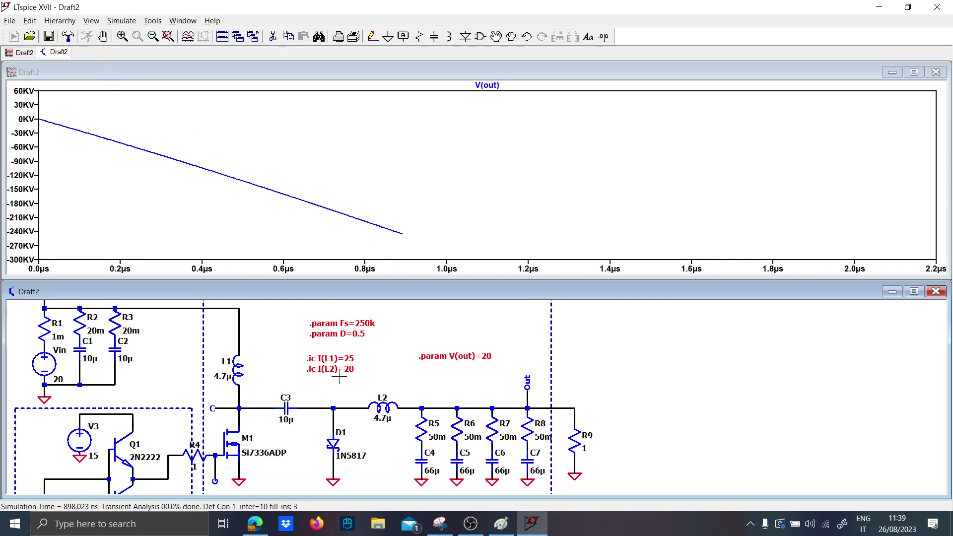
Step: Replace the V(out) parameter directive with the initial condition .ic V(out)=20 and rerun the simulation
{"action": "right_click", "coordinate": [432, 354]}
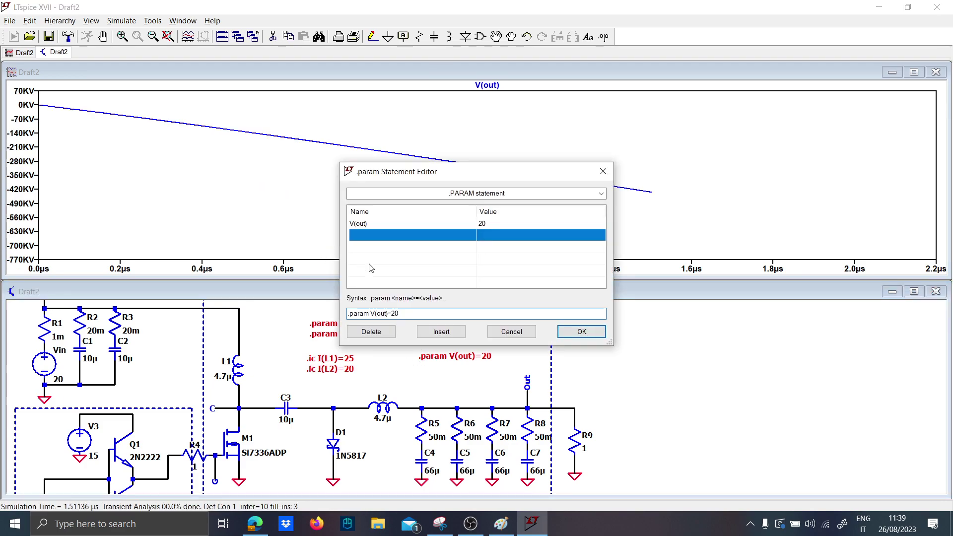
{"action": "triple_click", "coordinate": [409, 314]}
{"action": "key", "text": "Up"}
{"action": "key", "text": "Up"}
{"action": "key", "text": "Up"}
{"action": "key", "text": "Up"}
{"action": "key", "text": "Up"}
{"action": "key", "text": "Up"}
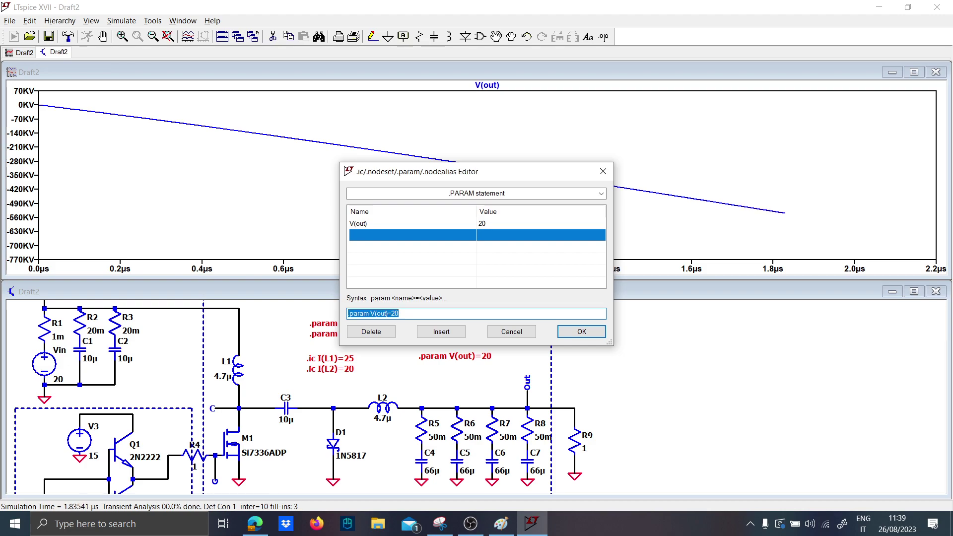
{"action": "type", "text": ".ic V(o"}
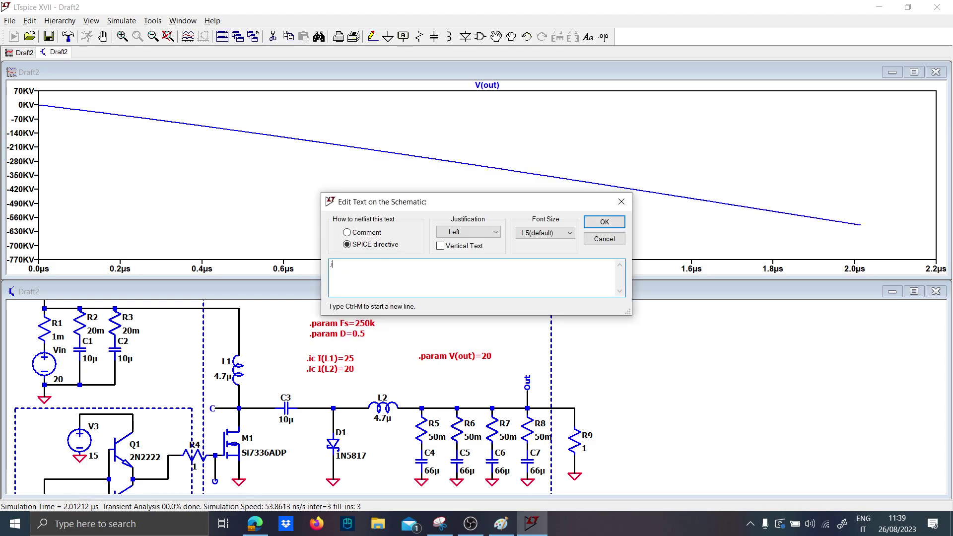
{"action": "type", "text": "ut)=20"}
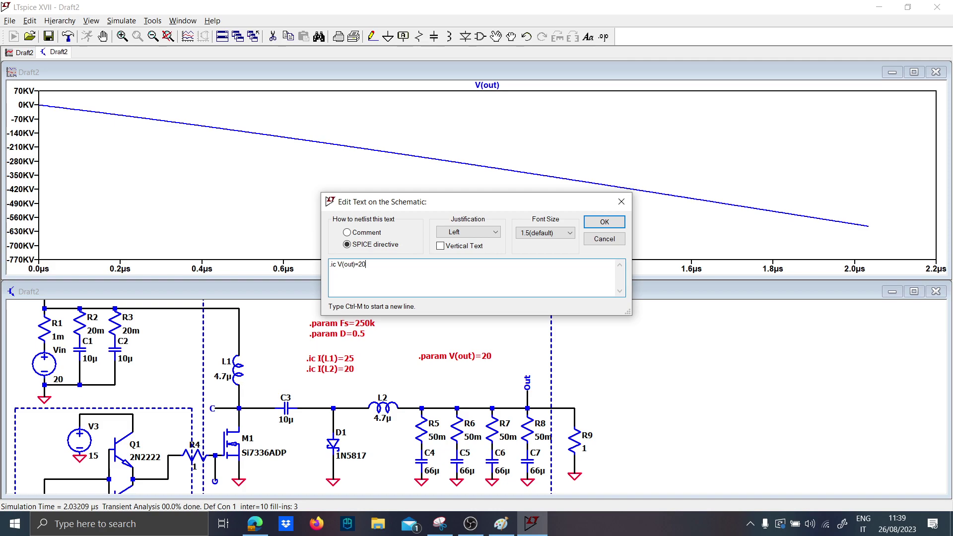
{"action": "key", "text": "Return"}
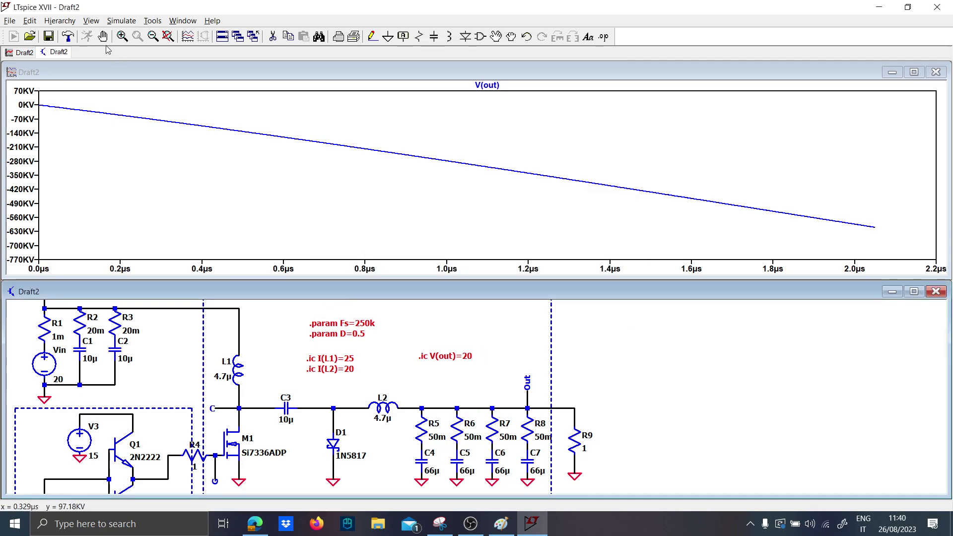
{"action": "left_click", "coordinate": [87, 37]}
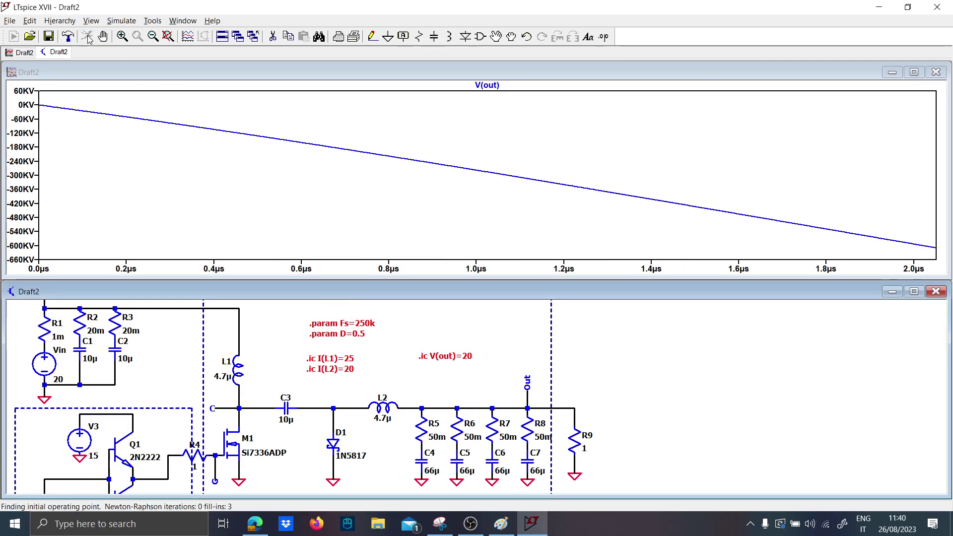
Step: Set the initial condition of V(out) to -20 and rerun the simulation
{"action": "right_click", "coordinate": [446, 356]}
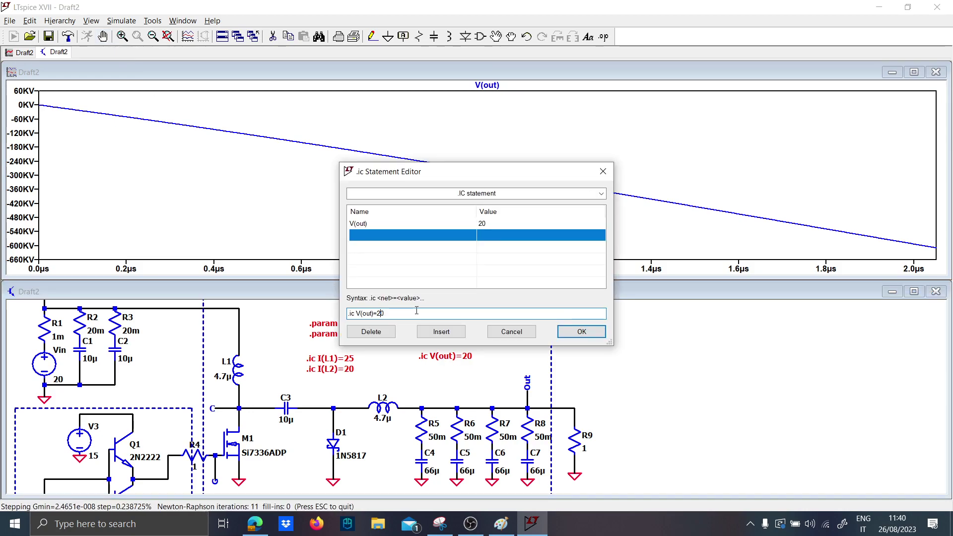
{"action": "type", "text": "-"}
{"action": "key", "text": "Return"}
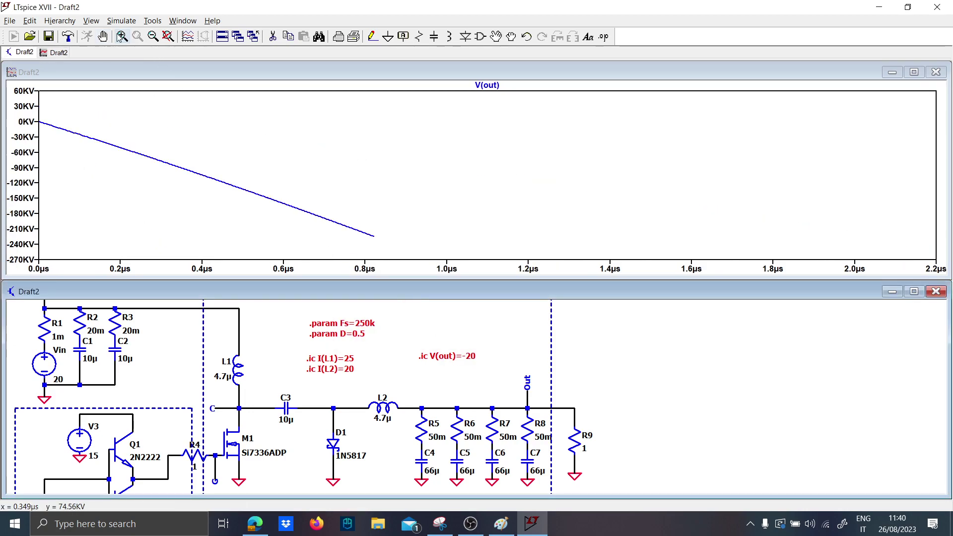
{"action": "left_click", "coordinate": [87, 37]}
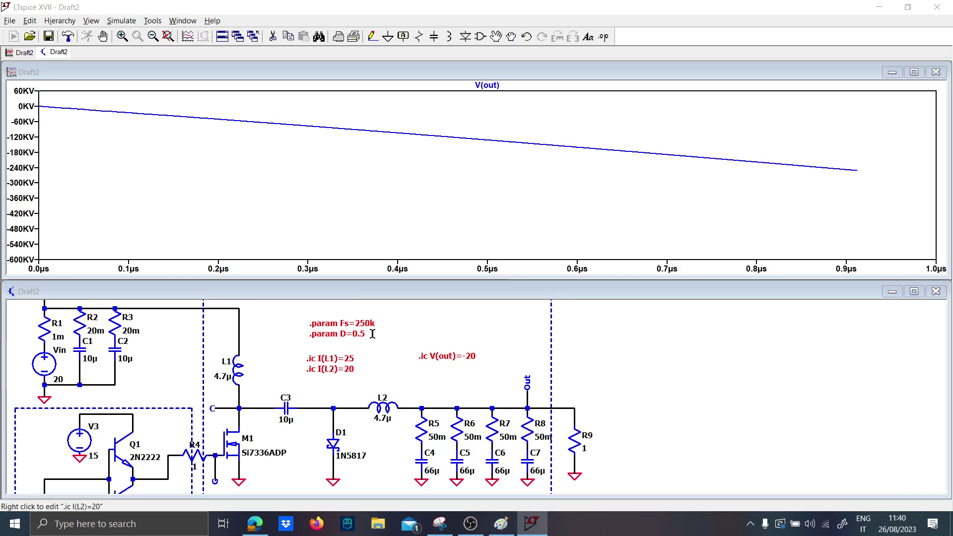
Step: Set the initial current of inductor L2 to -20 in its .ic statement
{"action": "right_click", "coordinate": [349, 365]}
{"action": "type", "text": "-"}
{"action": "key", "text": "Return"}
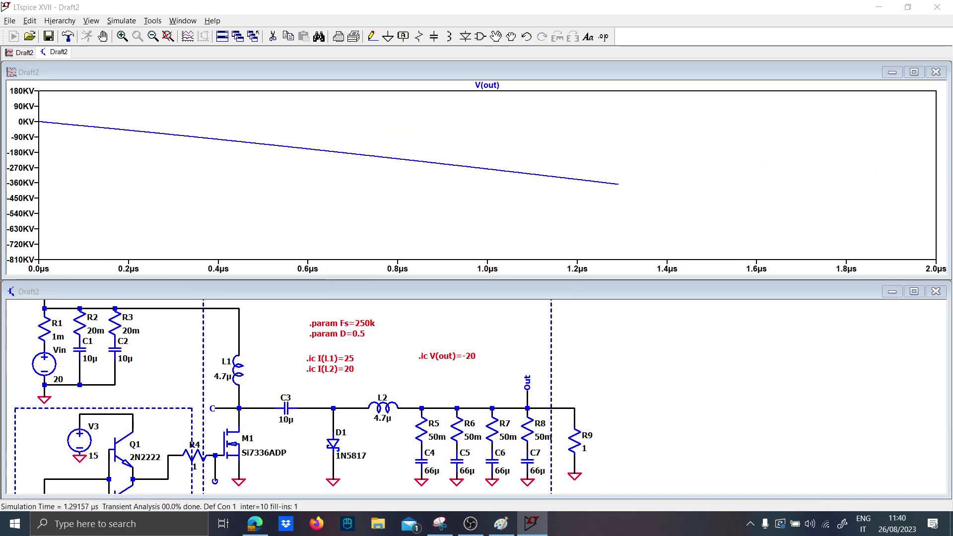
Step: Set the initial current of inductor L1 to -25 in its .ic statement, rerun the simulation and zoom the V(out) plot to fit
{"action": "right_click", "coordinate": [350, 334]}
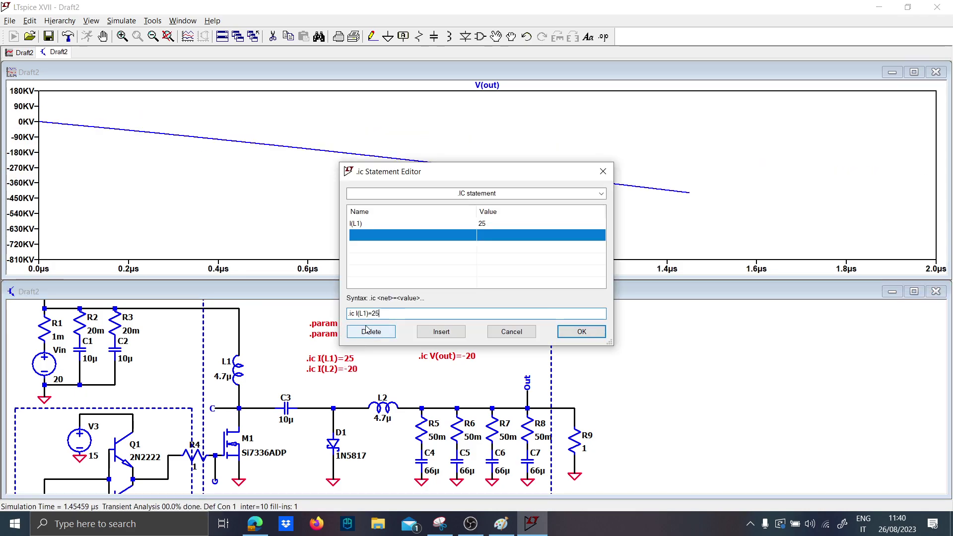
{"action": "key", "text": "Return"}
{"action": "type", "text": "-"}
{"action": "key", "text": "Return"}
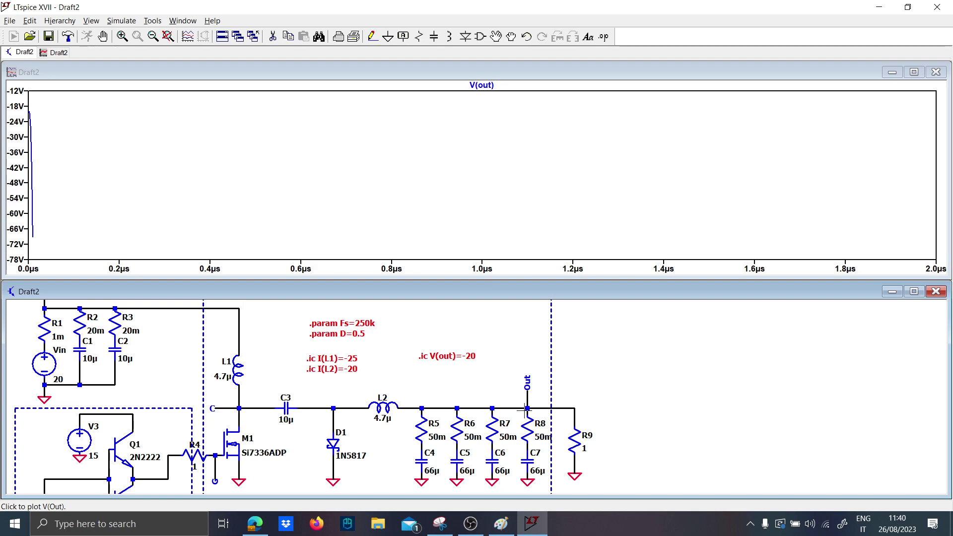
{"action": "right_click", "coordinate": [166, 183]}
{"action": "left_click", "coordinate": [171, 190]}
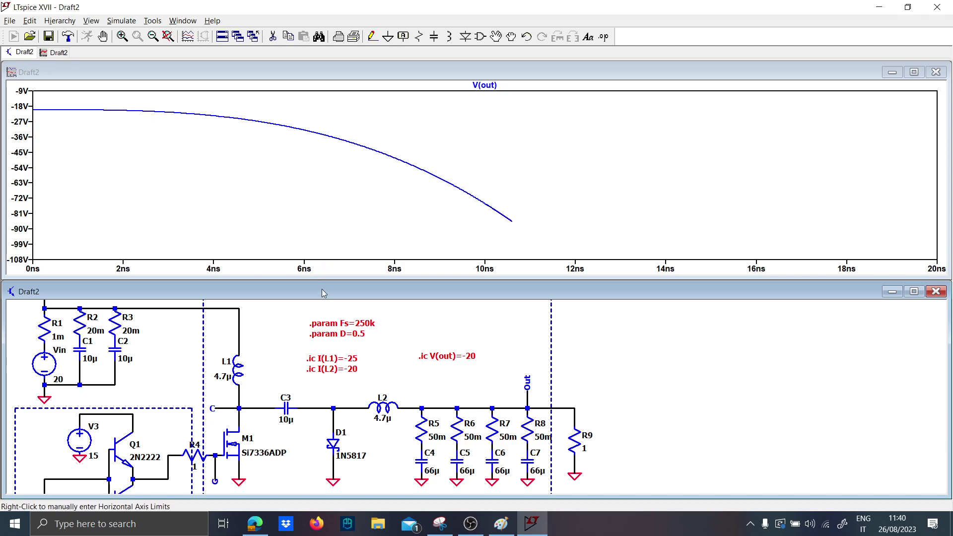
Step: Delete the .ic directives for I(L1), I(L2) and V(out) and rerun the simulation
{"action": "left_click_drag", "start_coordinate": [289, 347], "coordinate": [310, 353]}
{"action": "key", "text": "F5"}
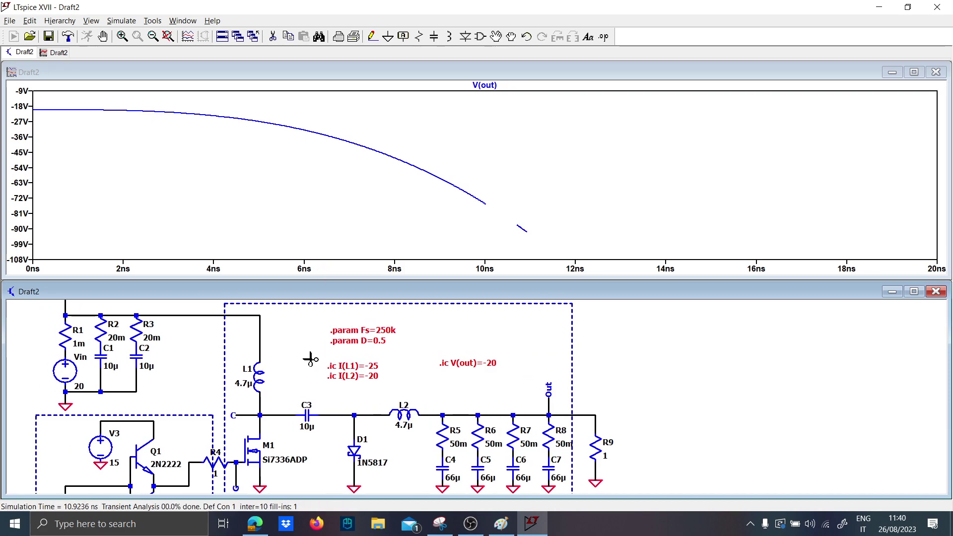
{"action": "left_click", "coordinate": [330, 370]}
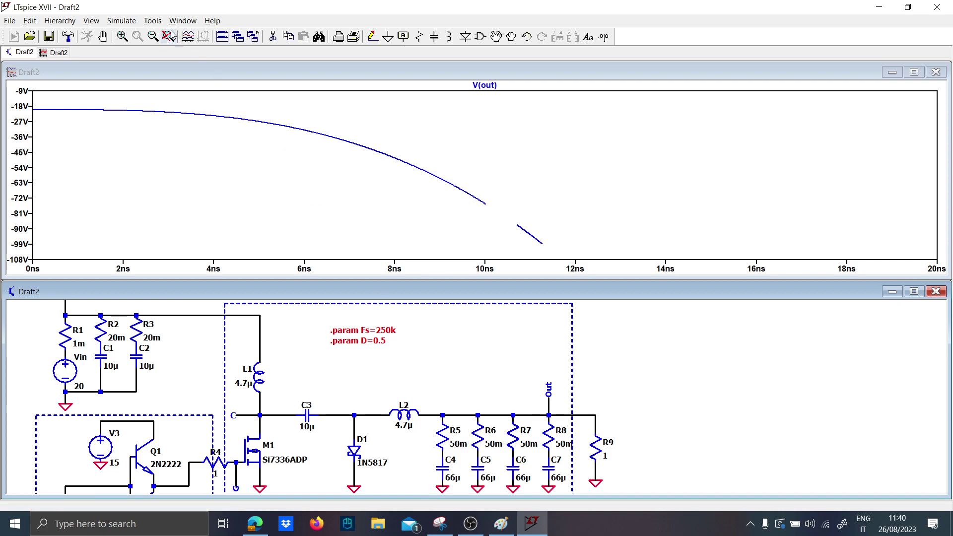
{"action": "left_click", "coordinate": [87, 38]}
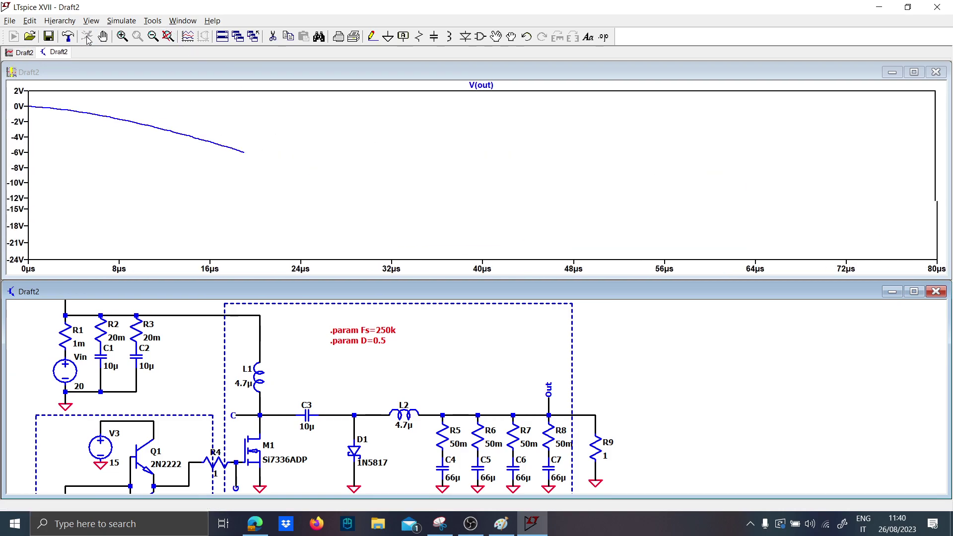
Step: Set the transient analysis to start saving data at 1m and stop at 1.1m, and rerun the simulation
{"action": "scroll", "coordinate": [415, 411], "scroll_direction": "down", "scroll_amount": 4}
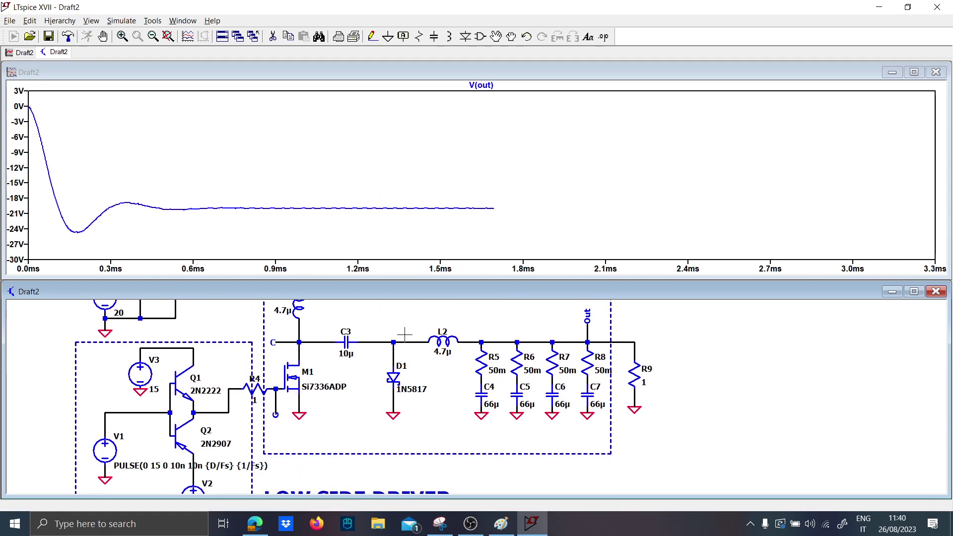
{"action": "scroll", "coordinate": [394, 353], "scroll_direction": "down", "scroll_amount": 2}
{"action": "scroll", "coordinate": [300, 456], "scroll_direction": "up", "scroll_amount": 5}
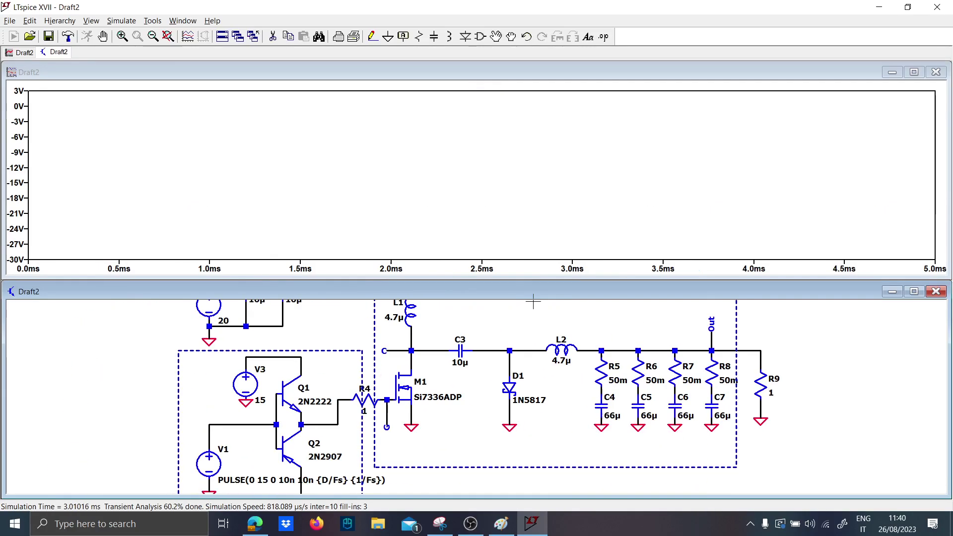
{"action": "right_click", "coordinate": [208, 462]}
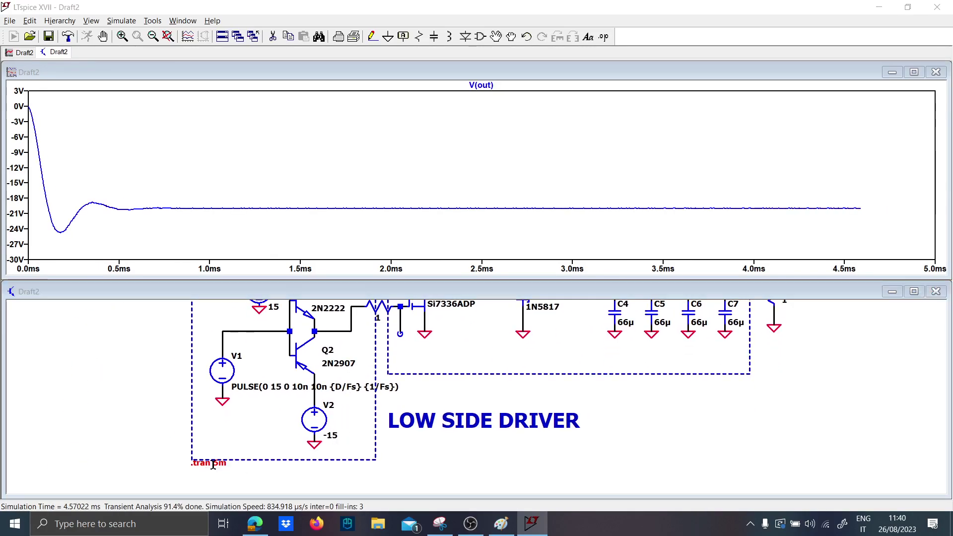
{"action": "left_click", "coordinate": [576, 216]}
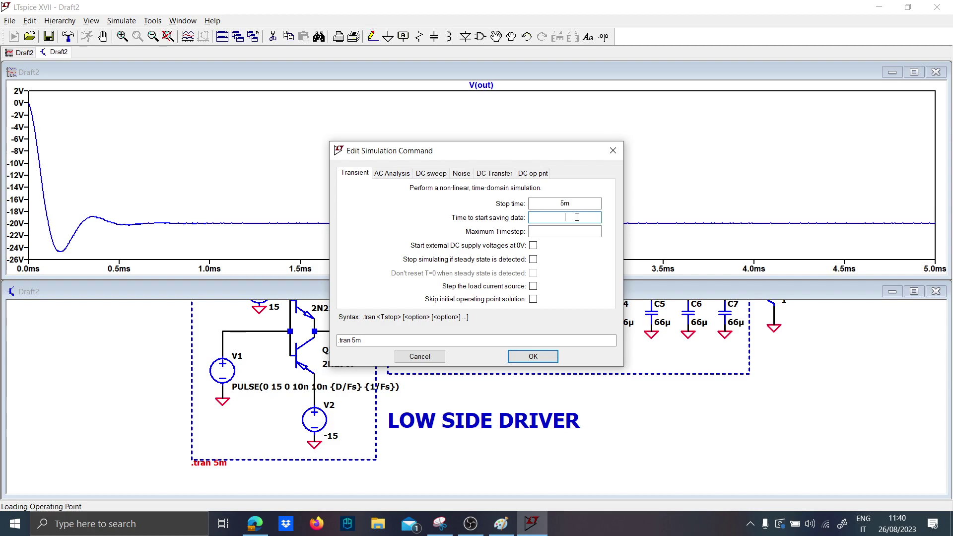
{"action": "type", "text": "1m"}
{"action": "left_click", "coordinate": [576, 203]}
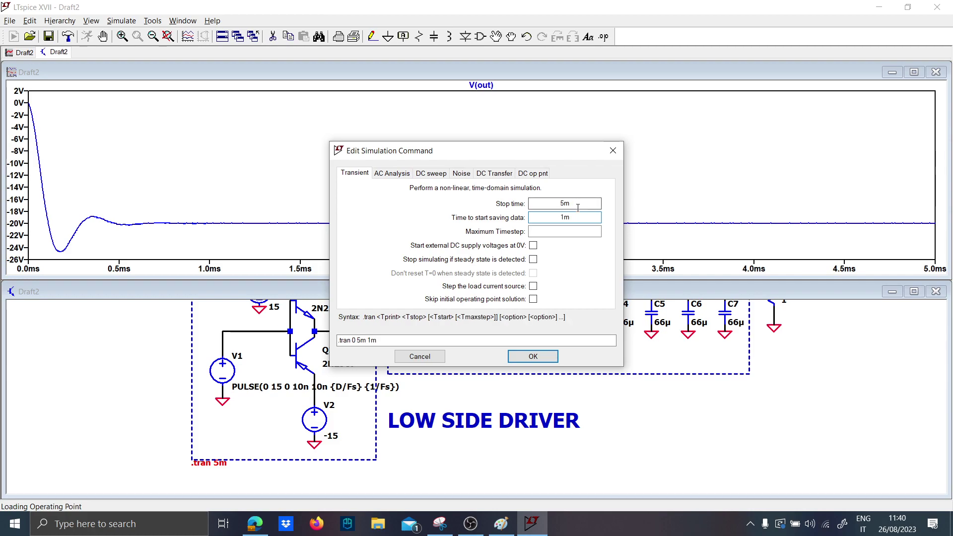
{"action": "double_click", "coordinate": [566, 203]}
{"action": "type", "text": "1.1m"}
{"action": "key", "text": "Return"}
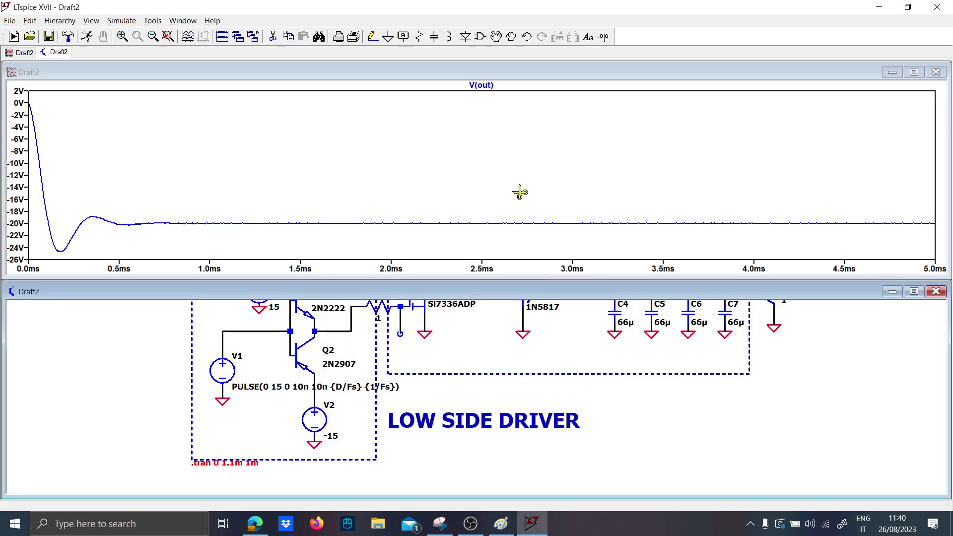
{"action": "left_click", "coordinate": [87, 36]}
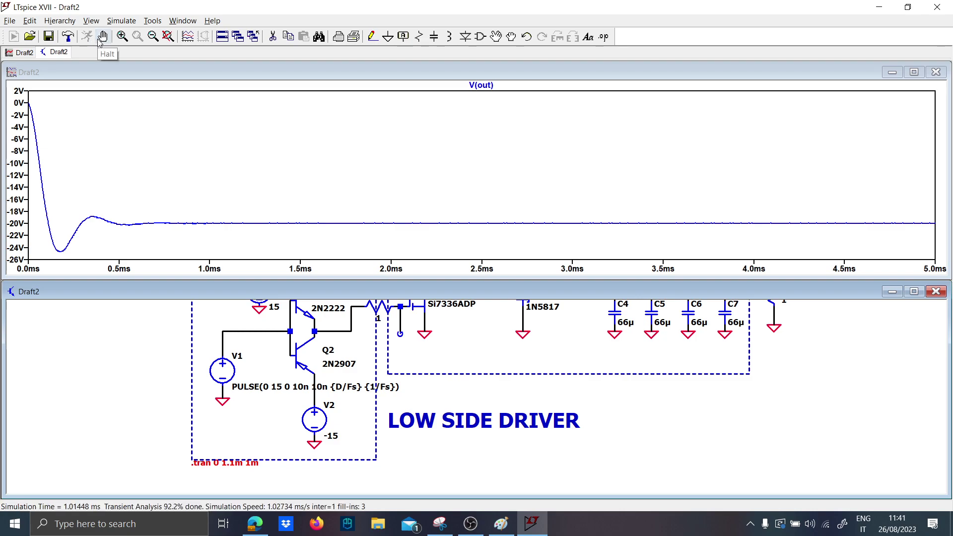
Step: Change the transient analysis to a stop time of 3.1m with data saved from 3m, and rerun the simulation
{"action": "right_click", "coordinate": [225, 462]}
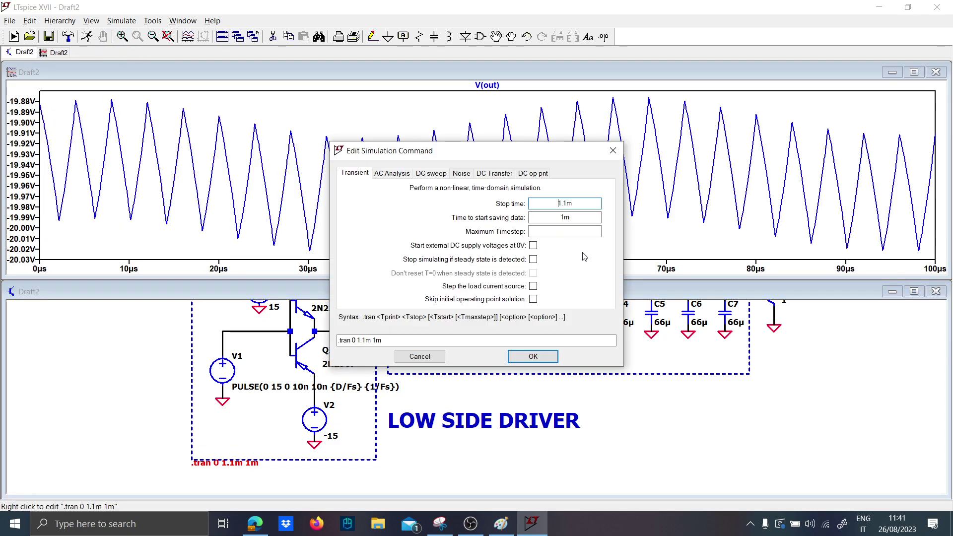
{"action": "type", "text": "3"}
{"action": "left_click", "coordinate": [563, 218]}
{"action": "type", "text": "3"}
{"action": "key", "text": "Return"}
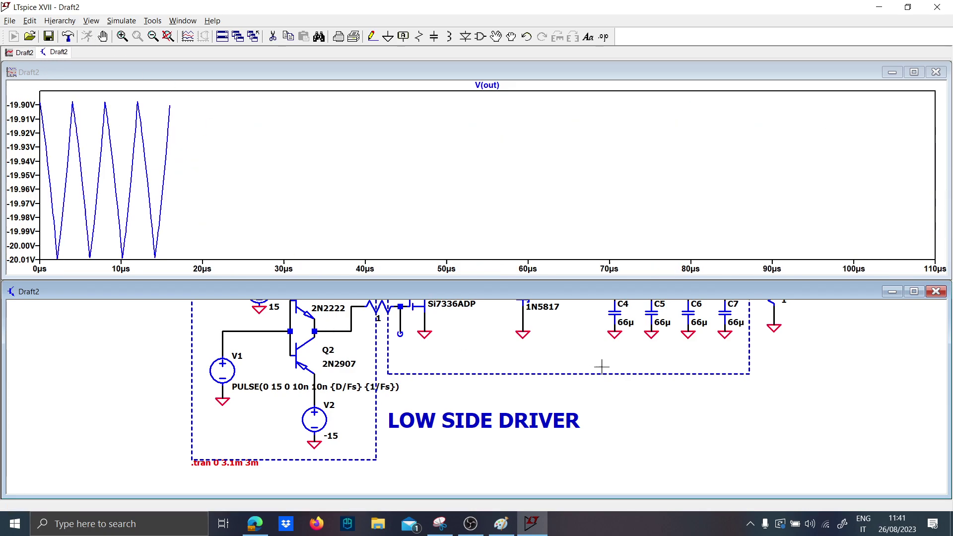
Step: Plot only the gate voltage V(g) of MOSFET M1 in the waveform window
{"action": "scroll", "coordinate": [564, 347], "scroll_direction": "down", "scroll_amount": 3}
{"action": "scroll", "coordinate": [390, 387], "scroll_direction": "up", "scroll_amount": 2}
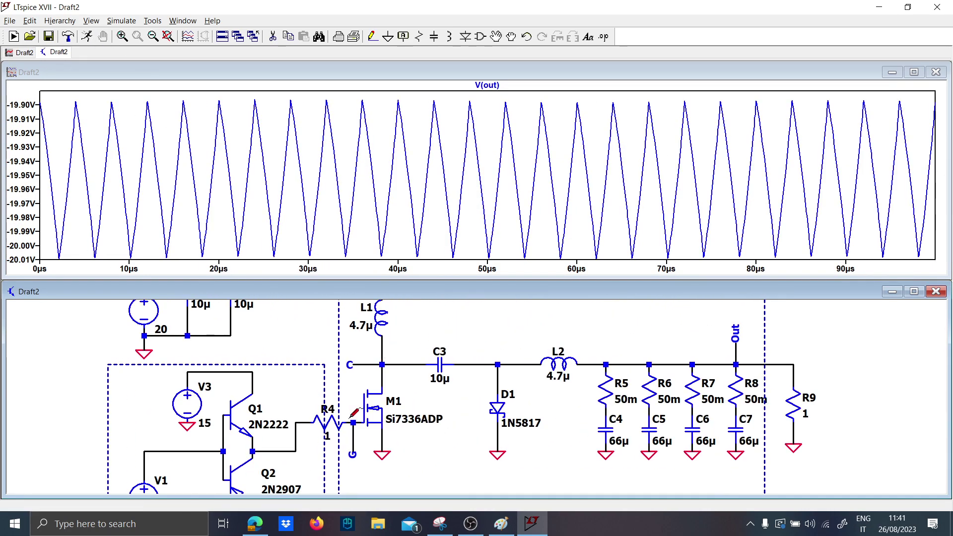
{"action": "left_click", "coordinate": [361, 403]}
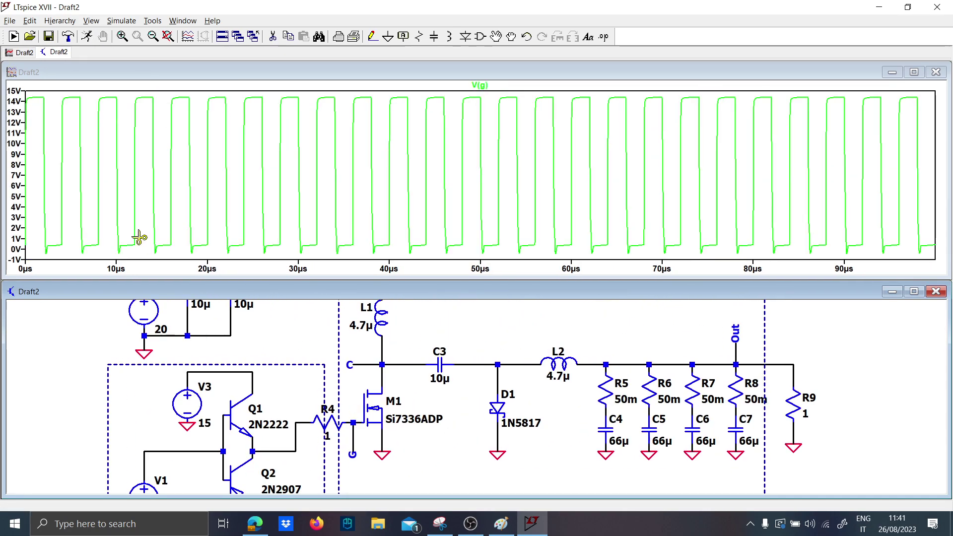
Step: Tile the schematic and waveform windows vertically and add two empty plot panes above the V(g) plot
{"action": "right_click", "coordinate": [638, 59]}
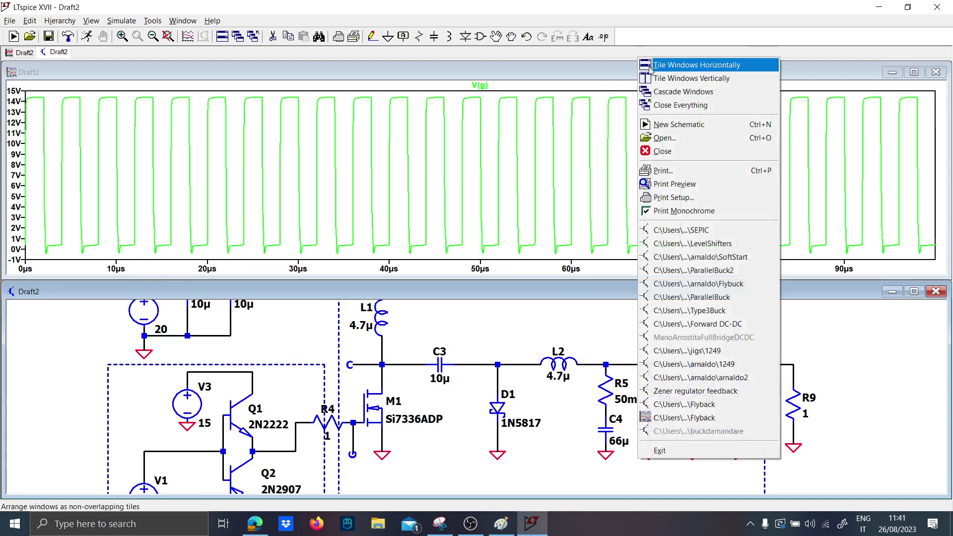
{"action": "left_click", "coordinate": [665, 79]}
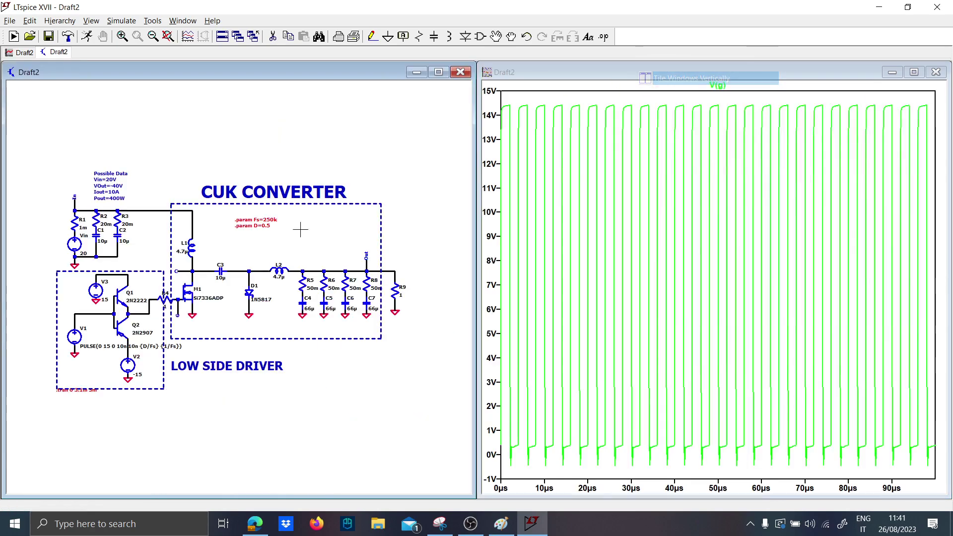
{"action": "right_click", "coordinate": [612, 364]}
{"action": "left_click", "coordinate": [654, 249]}
{"action": "right_click", "coordinate": [664, 244]}
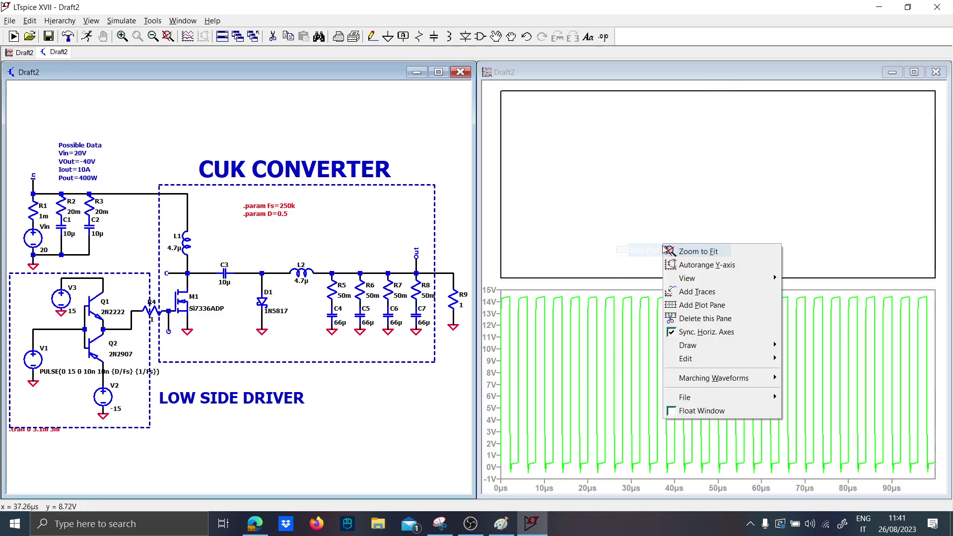
{"action": "left_click", "coordinate": [696, 305]}
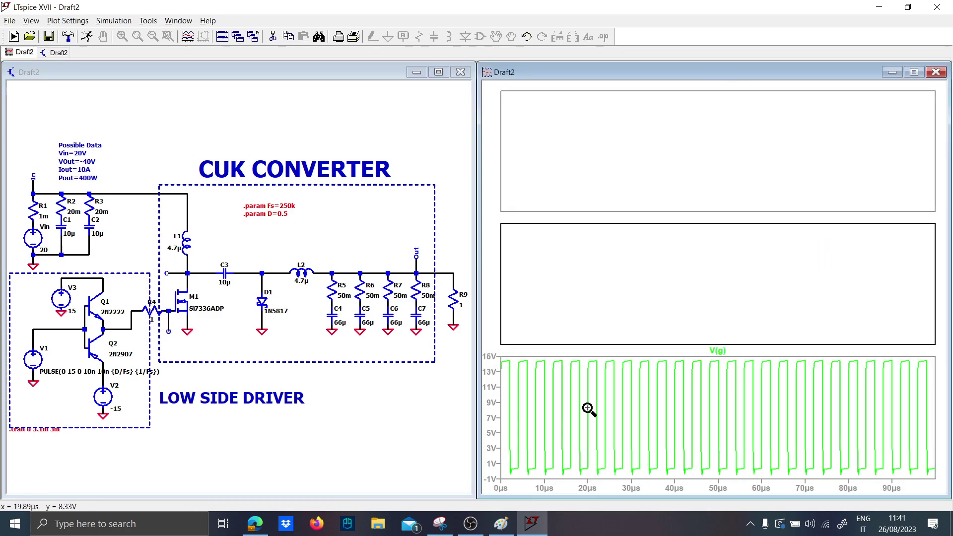
Step: View V(in), the current of source Vin and the L1 current alone in the lowest plot pane, ending with V(in) plotted there
{"action": "scroll", "coordinate": [170, 237], "scroll_direction": "up", "scroll_amount": 2}
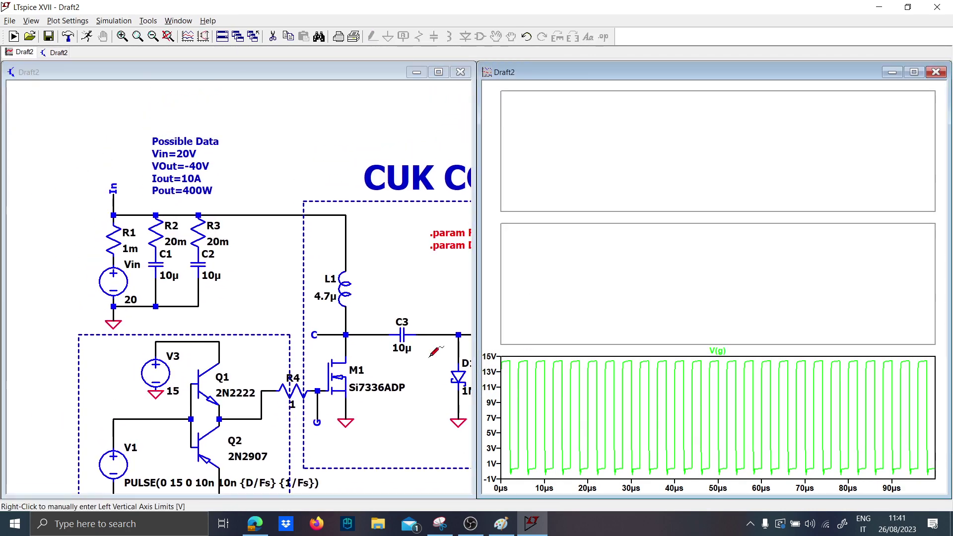
{"action": "left_click", "coordinate": [113, 204]}
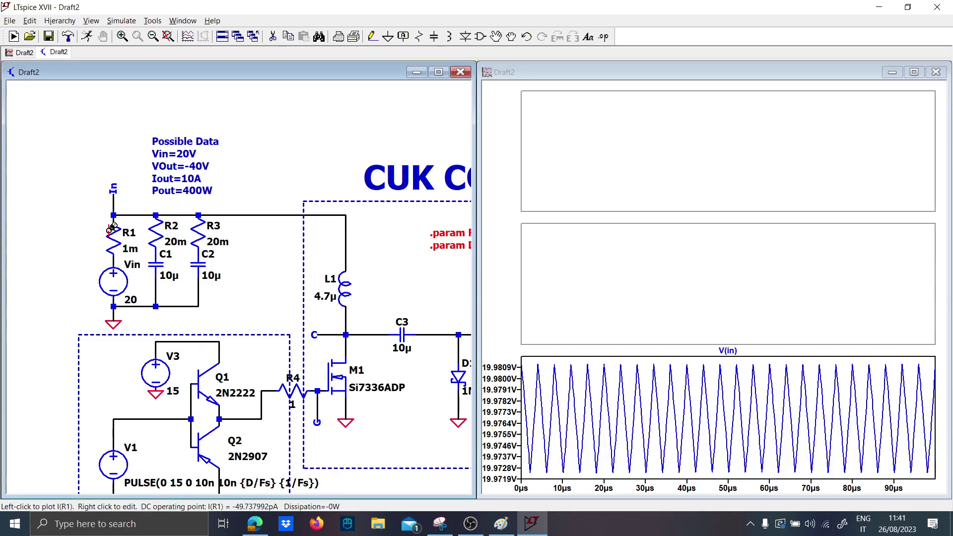
{"action": "left_click", "coordinate": [119, 280]}
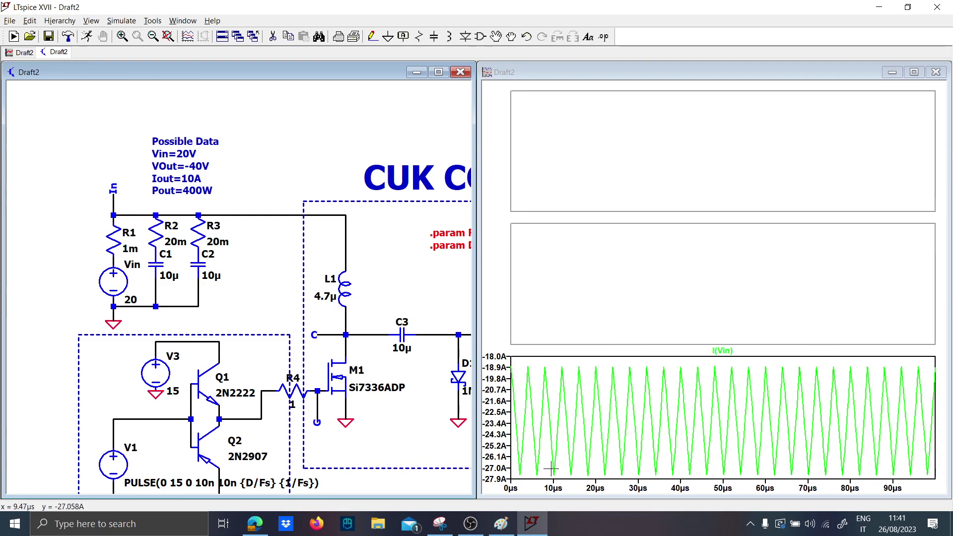
{"action": "left_click", "coordinate": [349, 280]}
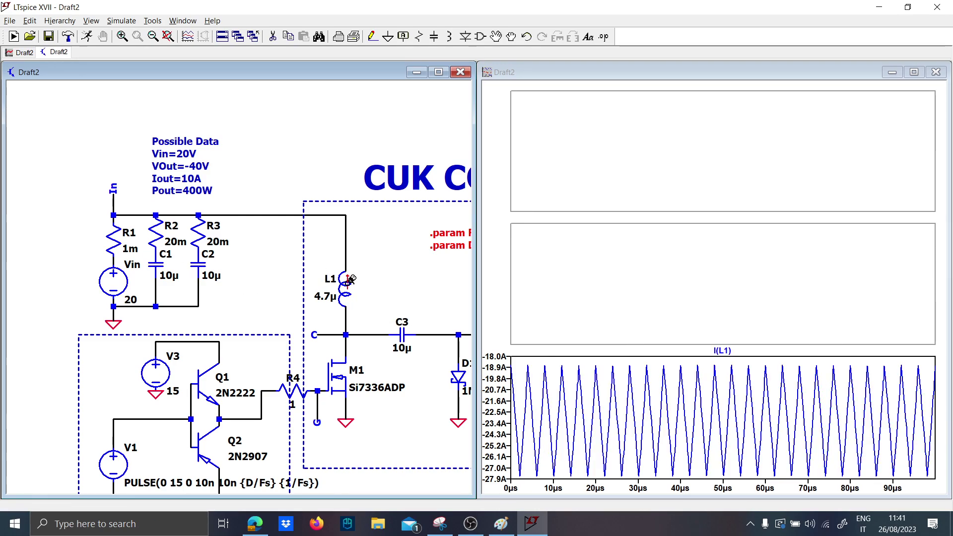
{"action": "left_click", "coordinate": [120, 213]}
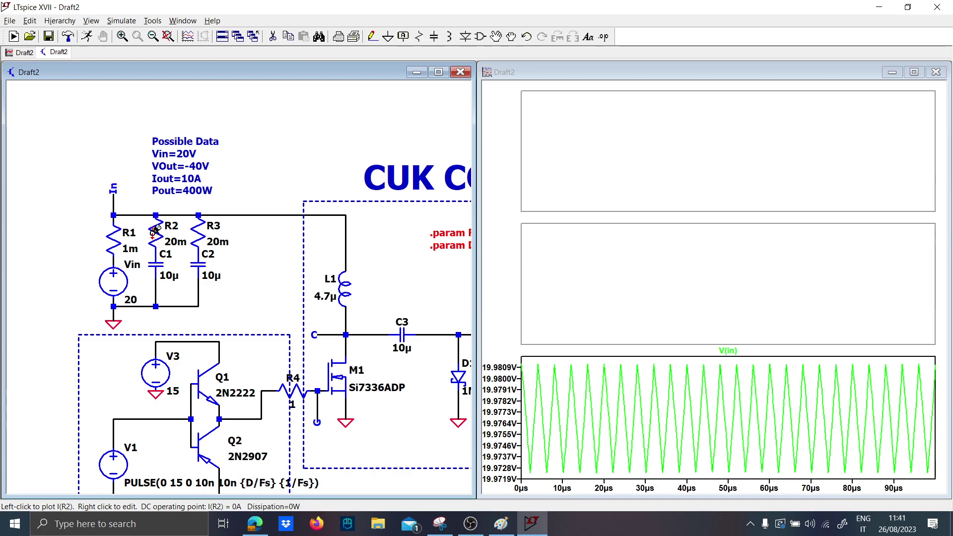
Step: Delete the input capacitors C1 and C2 with their series resistors R2 and R3, and rerun the simulation
{"action": "left_click_drag", "start_coordinate": [216, 307], "coordinate": [136, 224]}
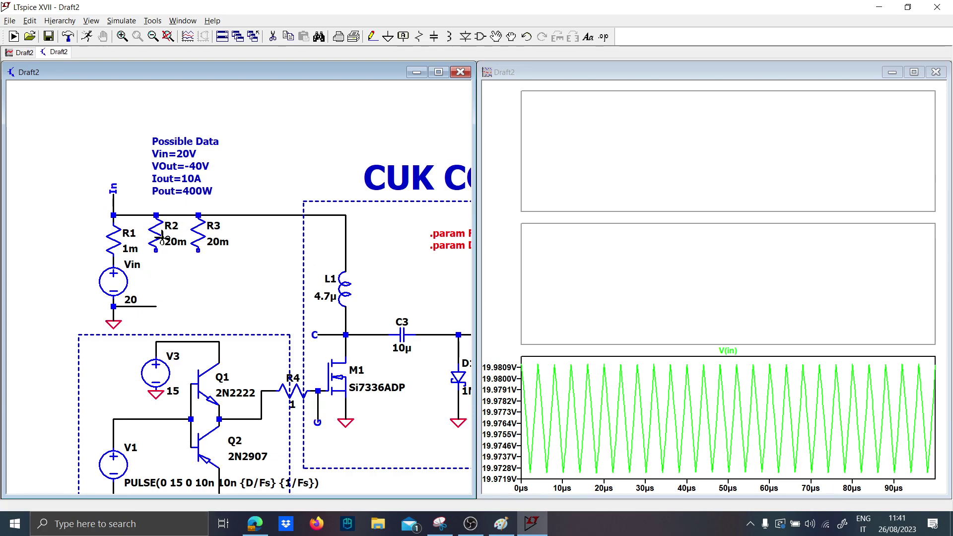
{"action": "left_click", "coordinate": [160, 236]}
{"action": "left_click", "coordinate": [198, 233]}
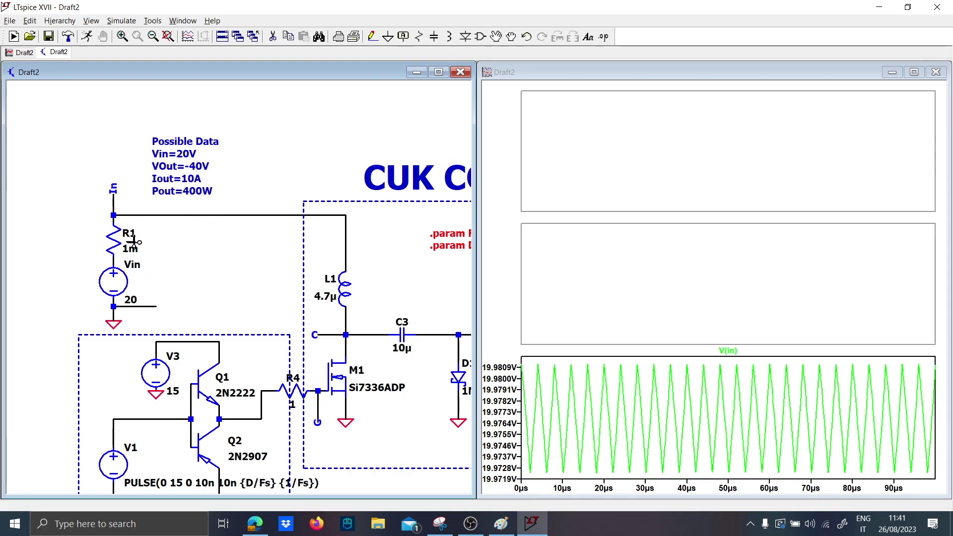
{"action": "left_click", "coordinate": [86, 42]}
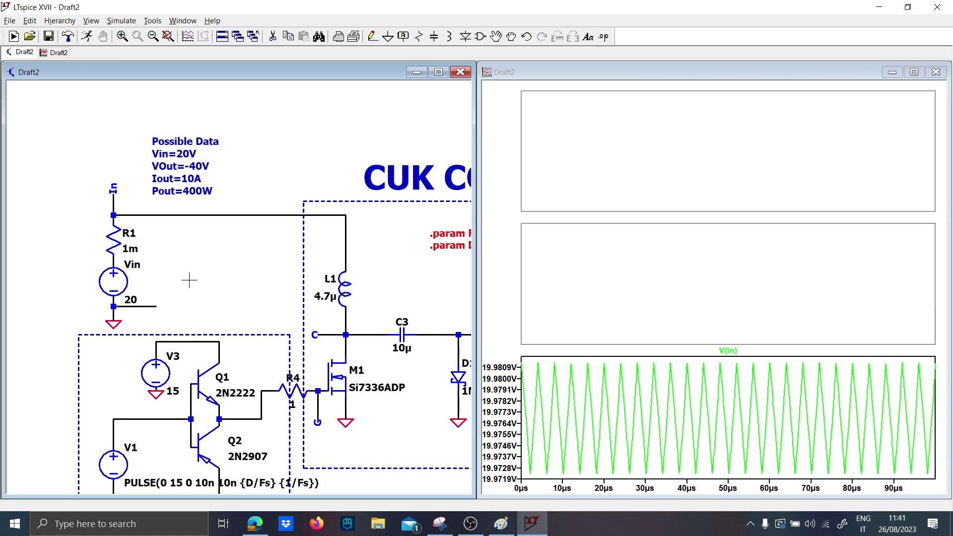
Step: Undo the deletion of the input capacitor branches and rerun the simulation
{"action": "key", "text": "F9"}
{"action": "key", "text": "F9"}
{"action": "key", "text": "F9"}
{"action": "key", "text": "F9"}
{"action": "left_click", "coordinate": [86, 37]}
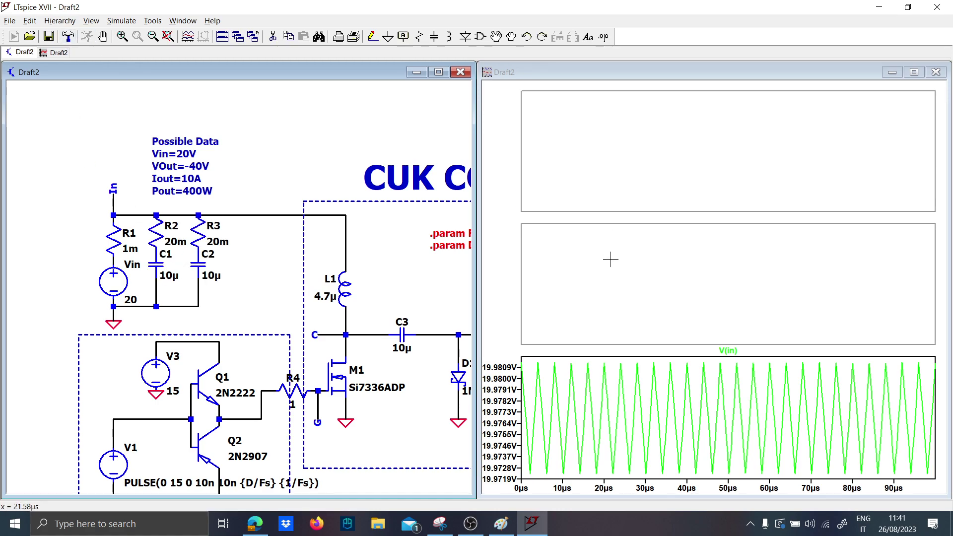
Step: Plot the current of inductor L1 in the middle pane and the current of inductor L2 in the uppermost pane
{"action": "left_click_drag", "start_coordinate": [396, 324], "coordinate": [257, 268]}
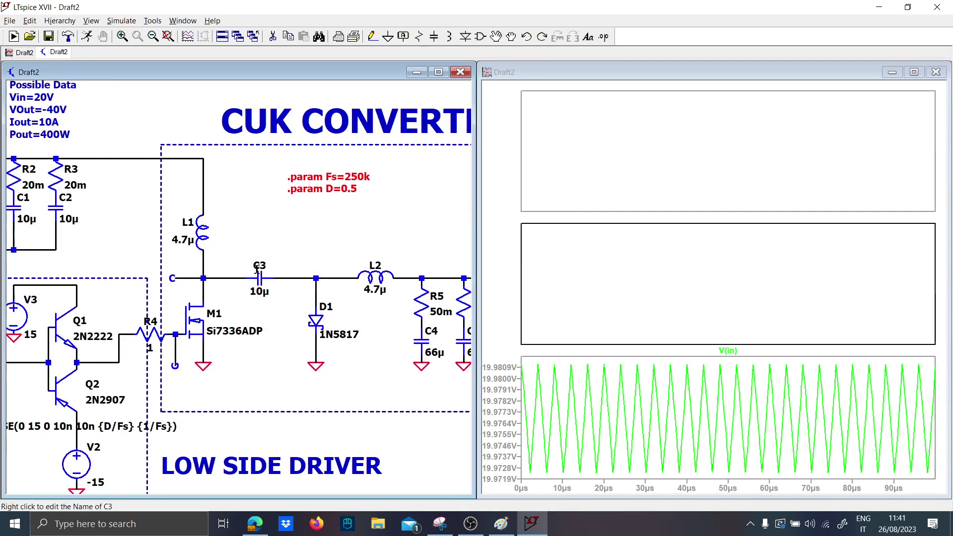
{"action": "left_click", "coordinate": [203, 224]}
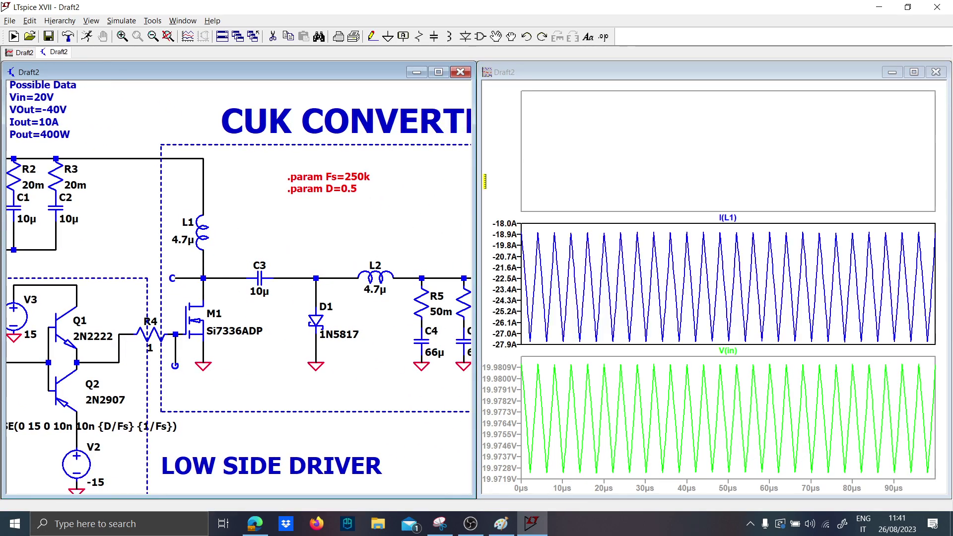
{"action": "left_click", "coordinate": [382, 278]}
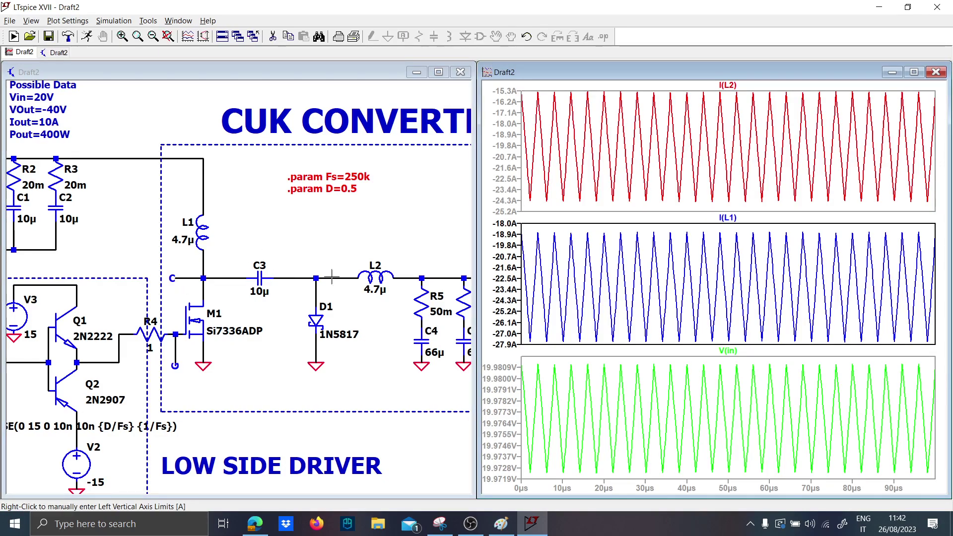
Step: Add a fourth plot pane and plot the current of coupling capacitor C3 in it
{"action": "right_click", "coordinate": [587, 177]}
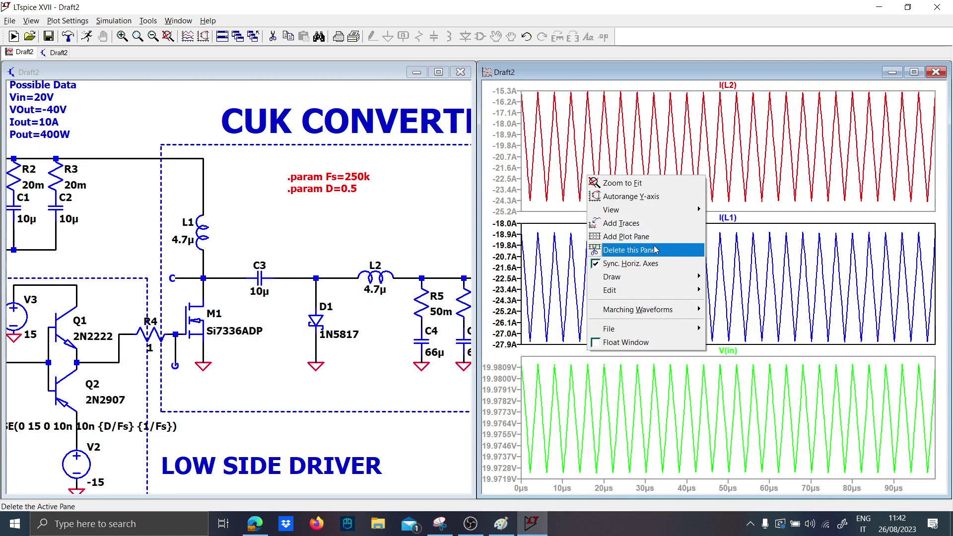
{"action": "left_click", "coordinate": [645, 237]}
{"action": "left_click", "coordinate": [257, 279]}
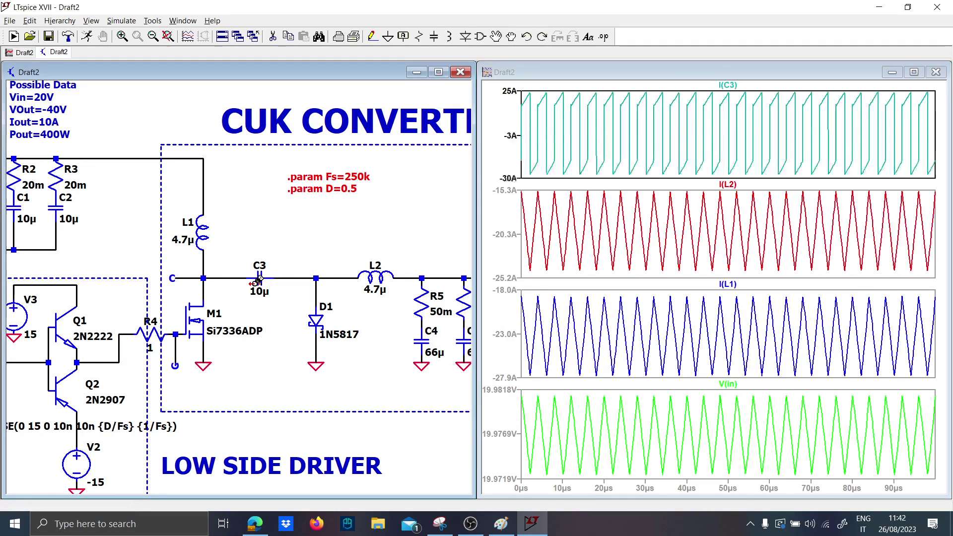
Step: Overlay the currents of inductors L1 and L2 on the coupling capacitor C3 current in the uppermost plot pane
{"action": "left_click_drag", "start_coordinate": [608, 170], "coordinate": [536, 84]}
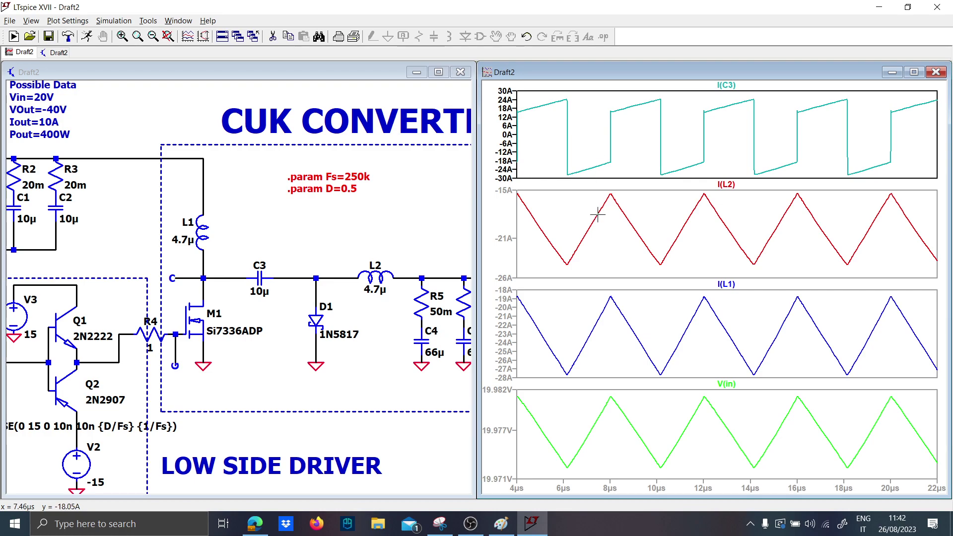
{"action": "left_click", "coordinate": [227, 202]}
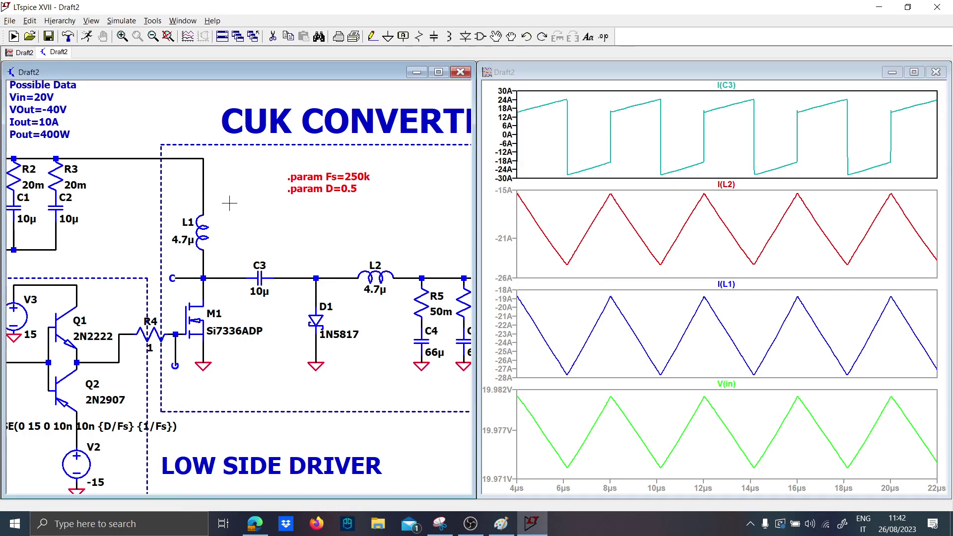
{"action": "left_click", "coordinate": [203, 225]}
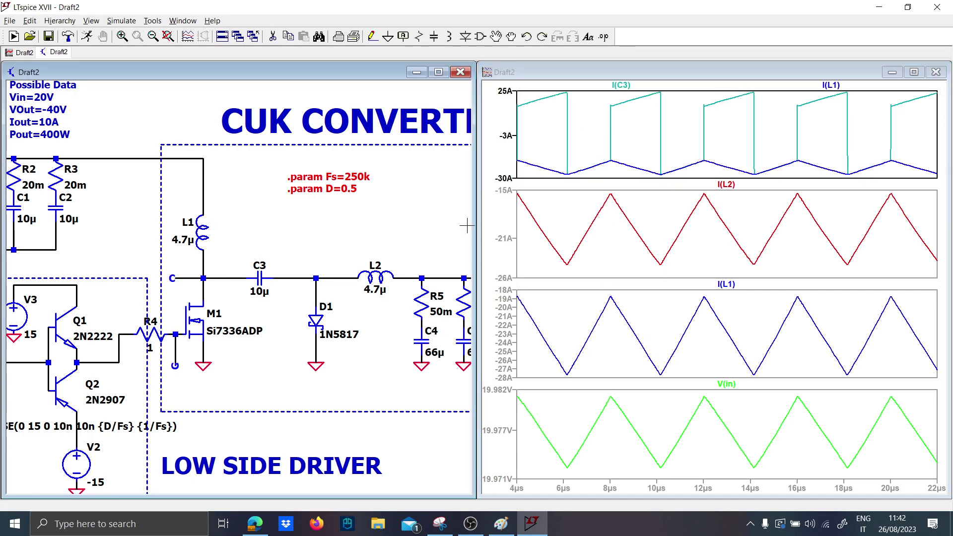
{"action": "left_click", "coordinate": [386, 277]}
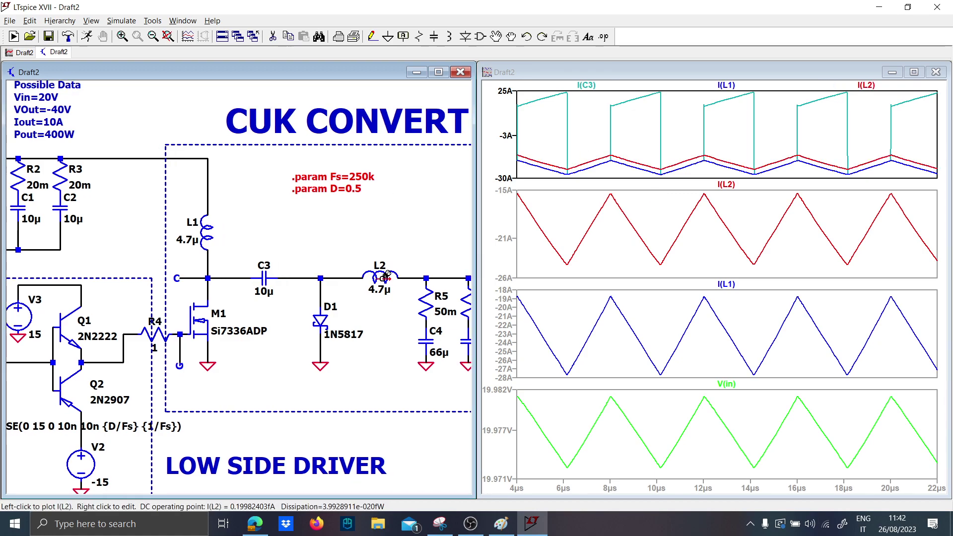
Step: Invert the L2 current trace in the uppermost pane by changing its expression to -I(L2)
{"action": "right_click", "coordinate": [866, 85]}
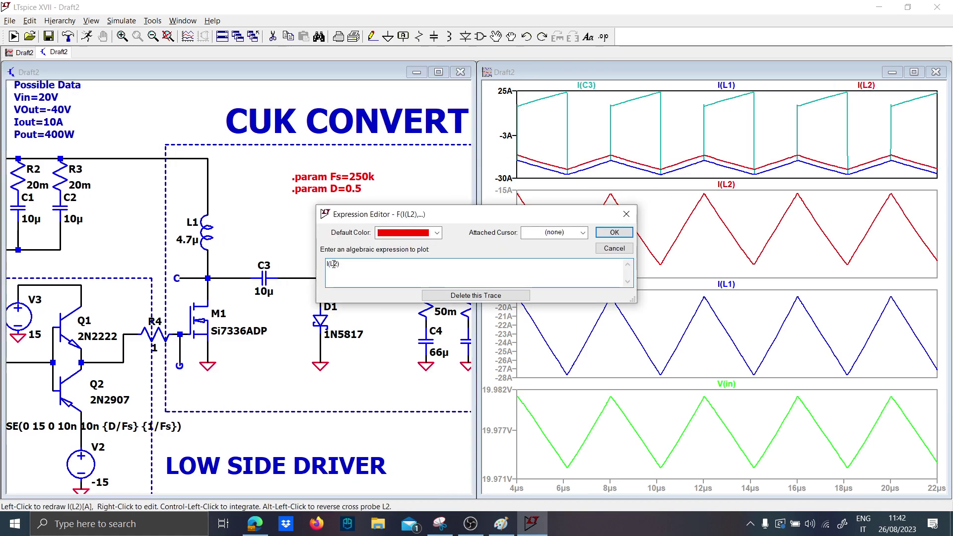
{"action": "double_click", "coordinate": [328, 263]}
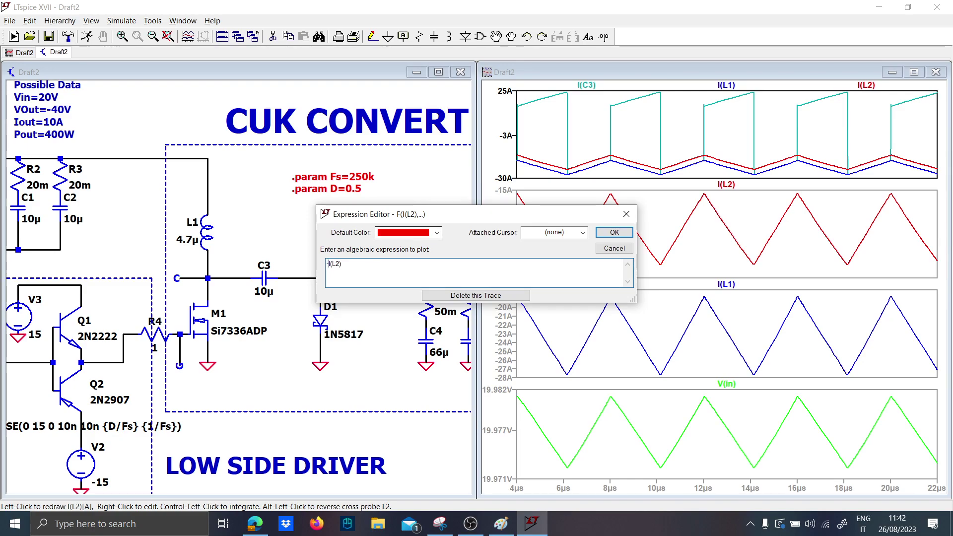
{"action": "type", "text": "-"}
{"action": "key", "text": "Return"}
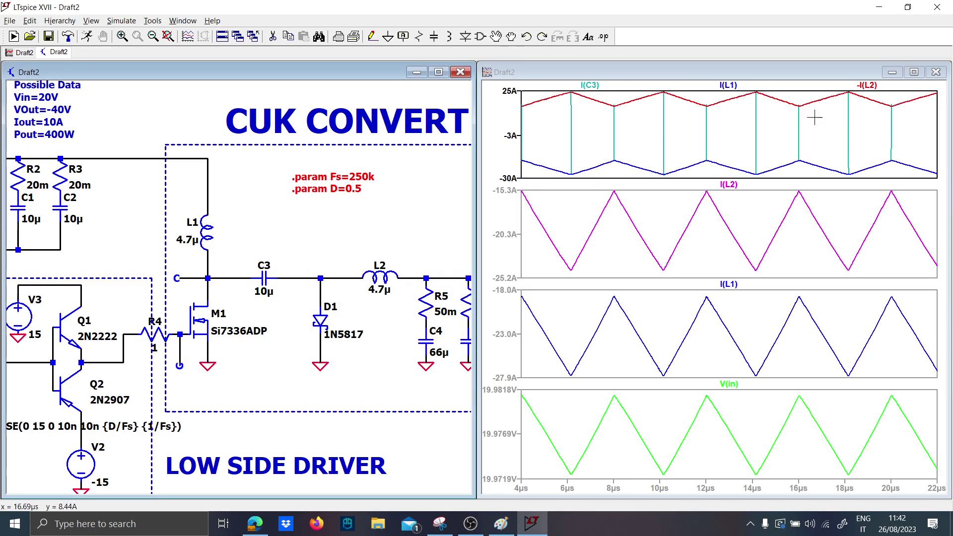
Step: Delete the separate I(L2), I(L1) and V(in) plot panes, keeping only the pane with the combined currents
{"action": "right_click", "coordinate": [770, 212]}
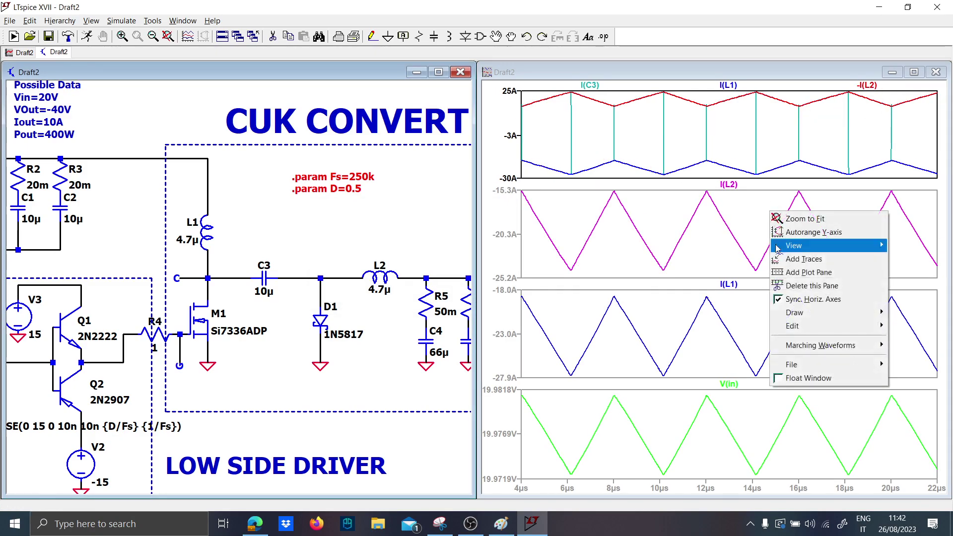
{"action": "left_click", "coordinate": [826, 286]}
{"action": "right_click", "coordinate": [674, 296]}
{"action": "left_click", "coordinate": [739, 372]}
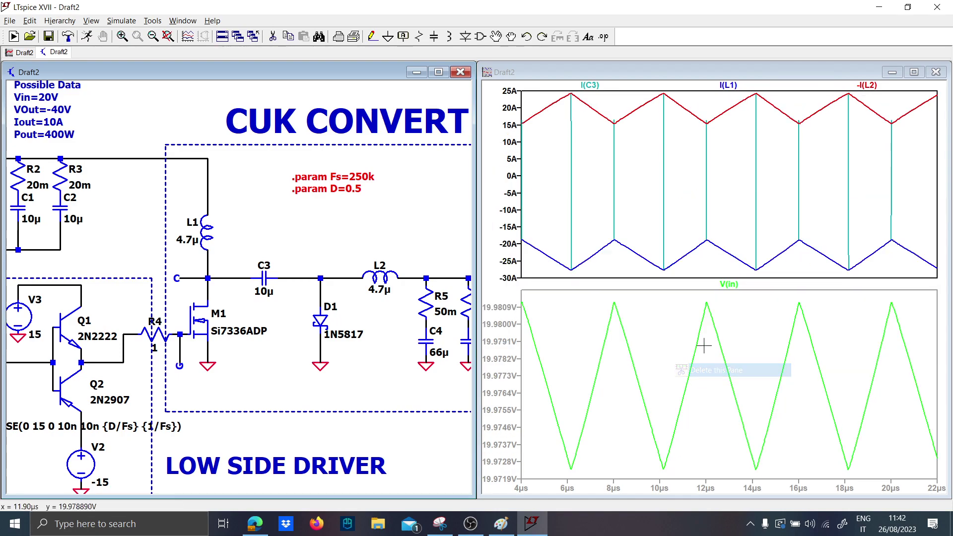
{"action": "left_click", "coordinate": [590, 87]}
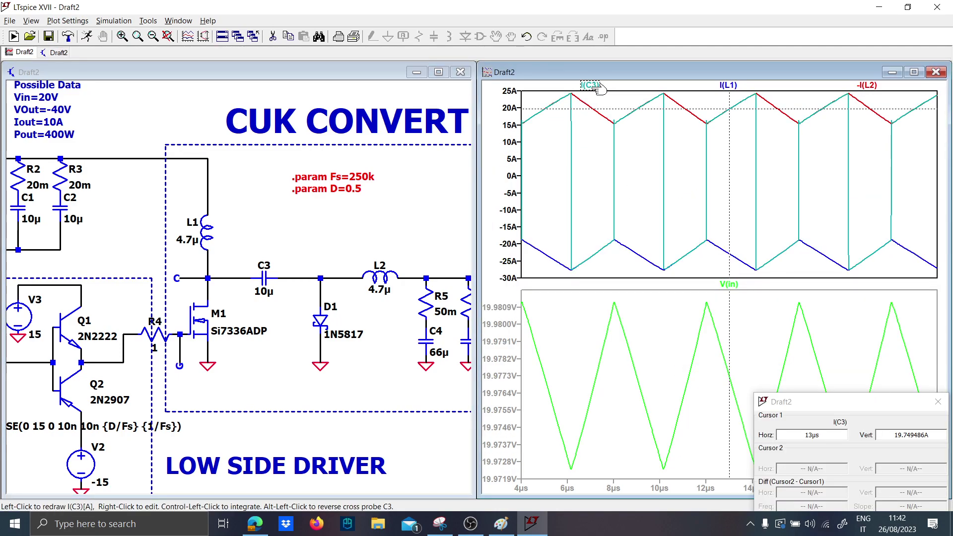
{"action": "left_click", "coordinate": [938, 402]}
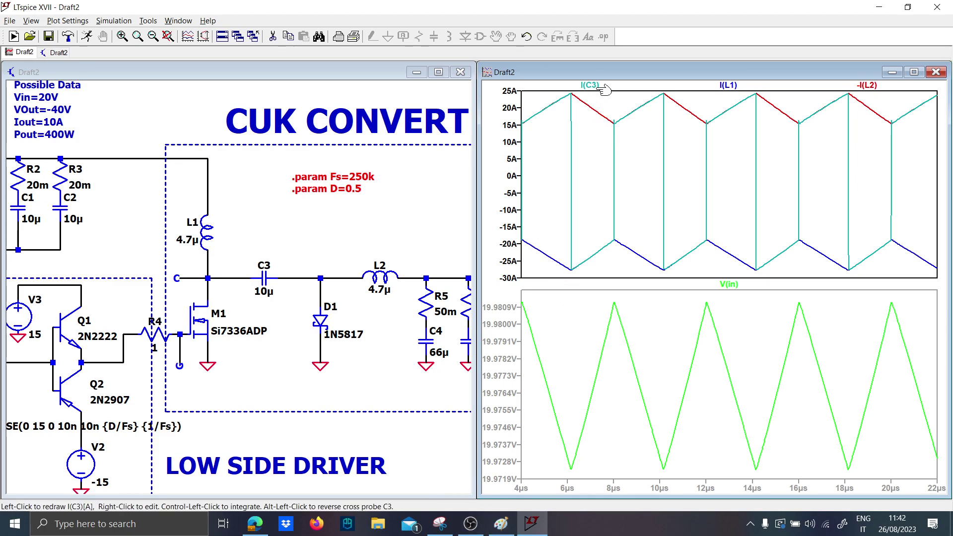
{"action": "right_click", "coordinate": [602, 337]}
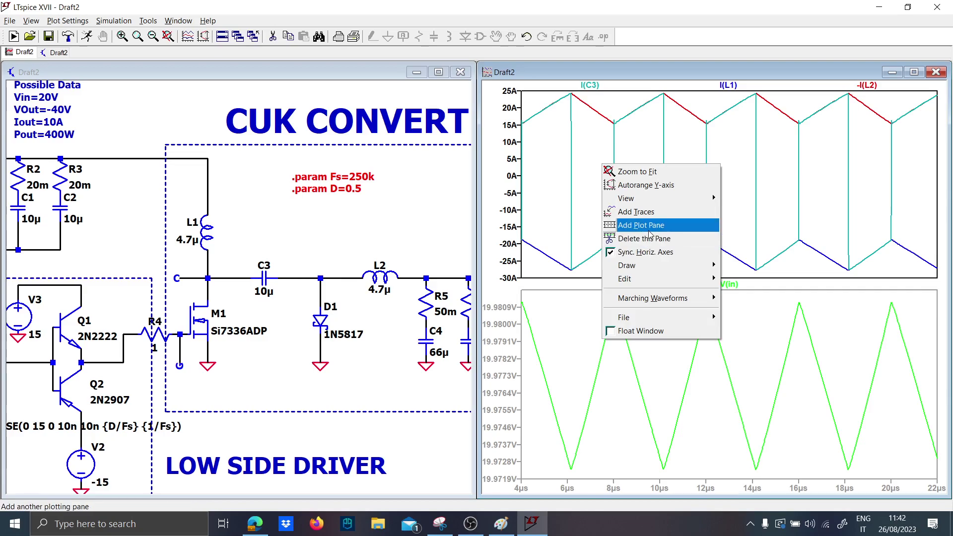
{"action": "left_click", "coordinate": [645, 239]}
Step: Add a new plot pane above the combined currents and move the -I(L2) trace into it
{"action": "right_click", "coordinate": [596, 195]}
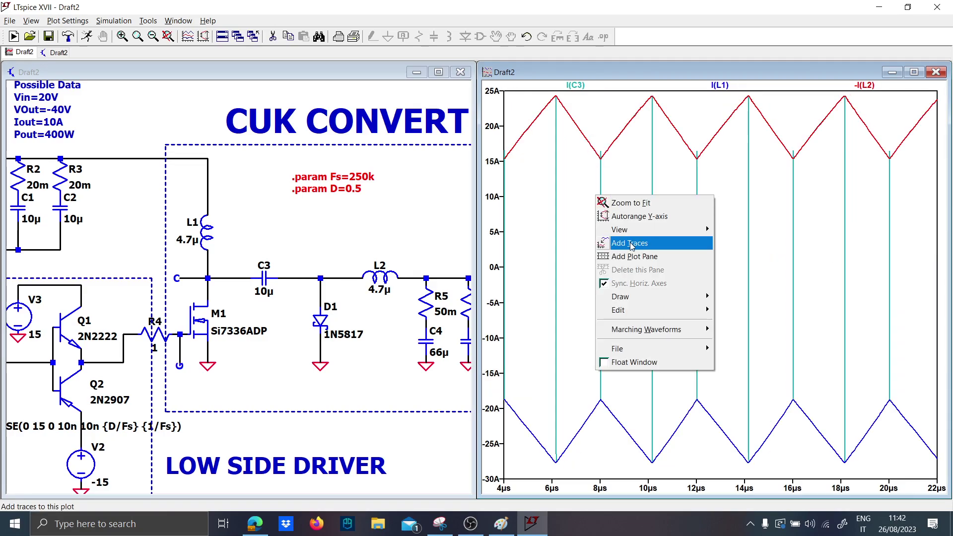
{"action": "left_click", "coordinate": [631, 243]}
{"action": "left_click", "coordinate": [597, 185]}
{"action": "right_click", "coordinate": [638, 185]}
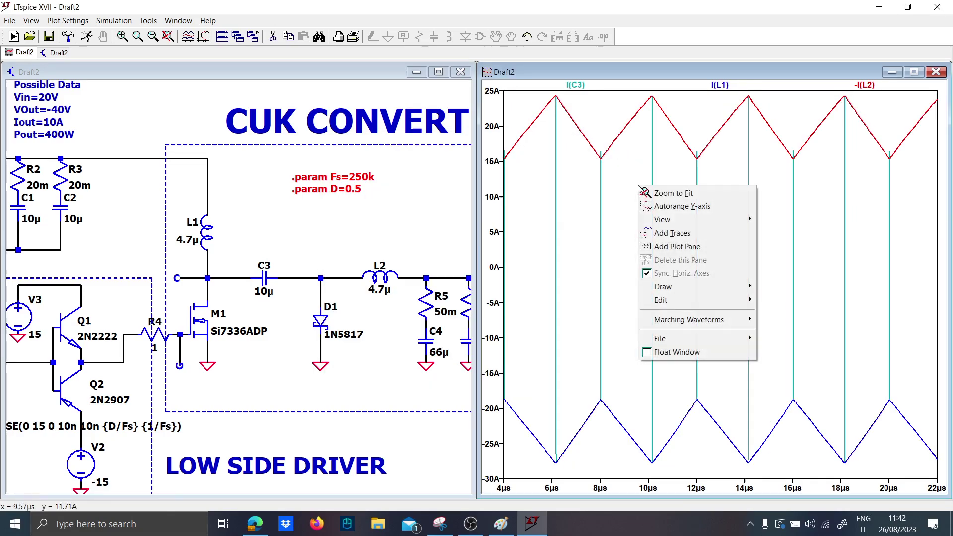
{"action": "left_click", "coordinate": [677, 246]}
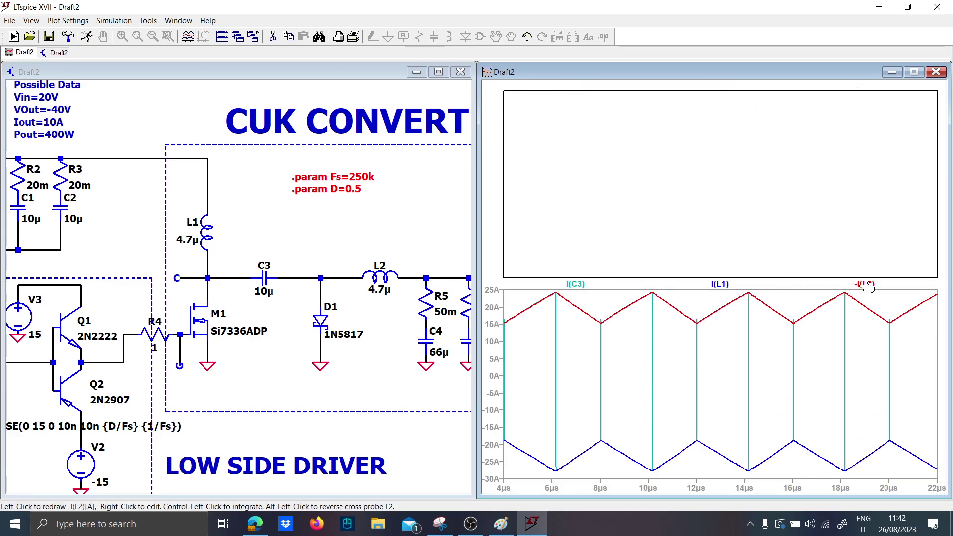
{"action": "left_click_drag", "start_coordinate": [866, 286], "coordinate": [851, 89]}
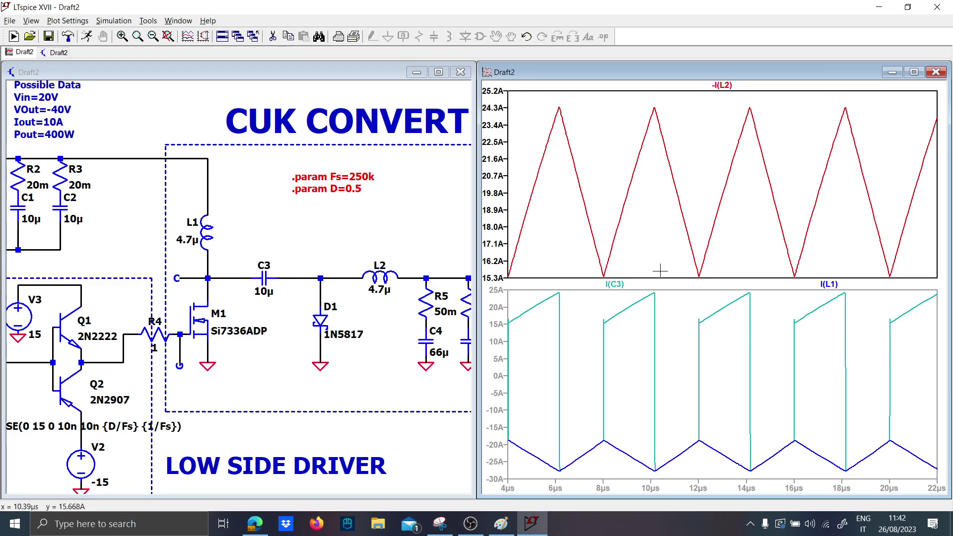
Step: Switch to Paint to review the sketched Cuk converter switching-state circuits, and return to LTspice
{"action": "left_click", "coordinate": [500, 523]}
{"action": "scroll", "coordinate": [302, 293], "scroll_direction": "down", "scroll_amount": 5}
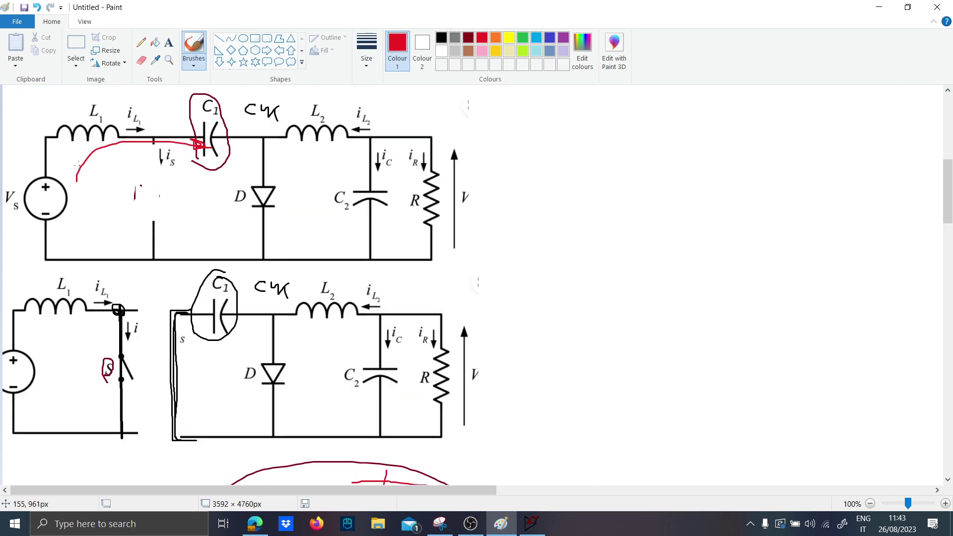
{"action": "left_click", "coordinate": [878, 7]}
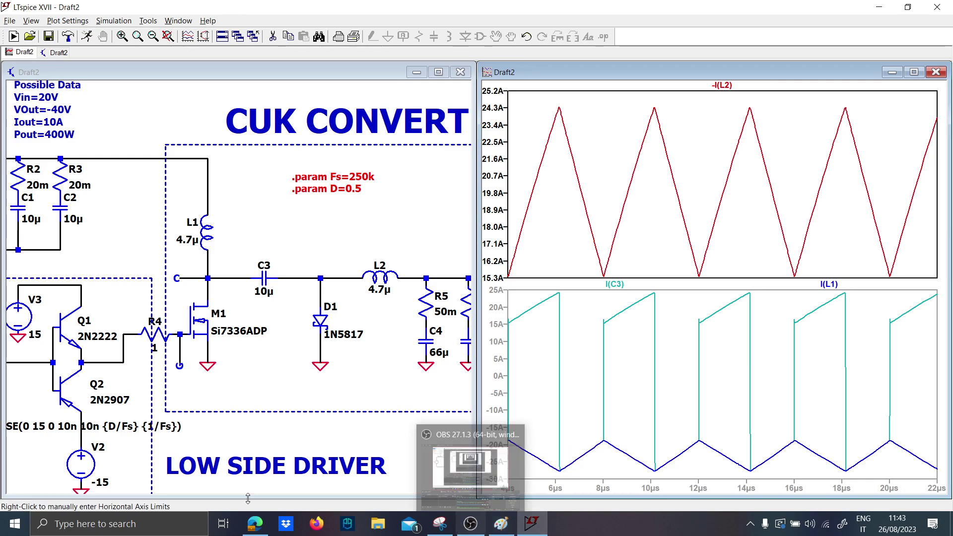
Step: Switch to Snipping Tool and capture a new snip of the whole waveform window
{"action": "left_click", "coordinate": [439, 524]}
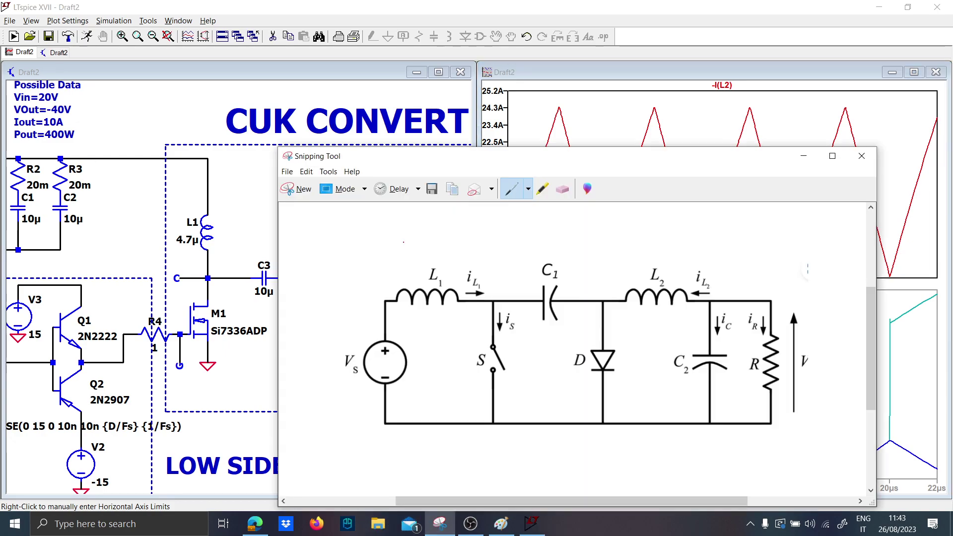
{"action": "left_click", "coordinate": [306, 190]}
{"action": "left_click_drag", "start_coordinate": [483, 70], "coordinate": [947, 499]}
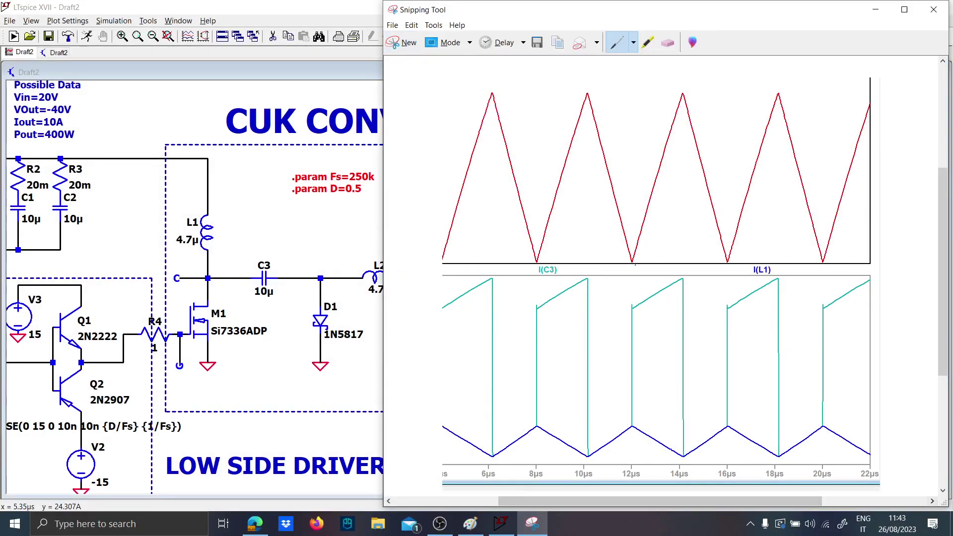
Step: Highlight one rising segment of the I(L1) trace and the following rising segment of I(C3) in the snip
{"action": "left_click", "coordinate": [649, 42]}
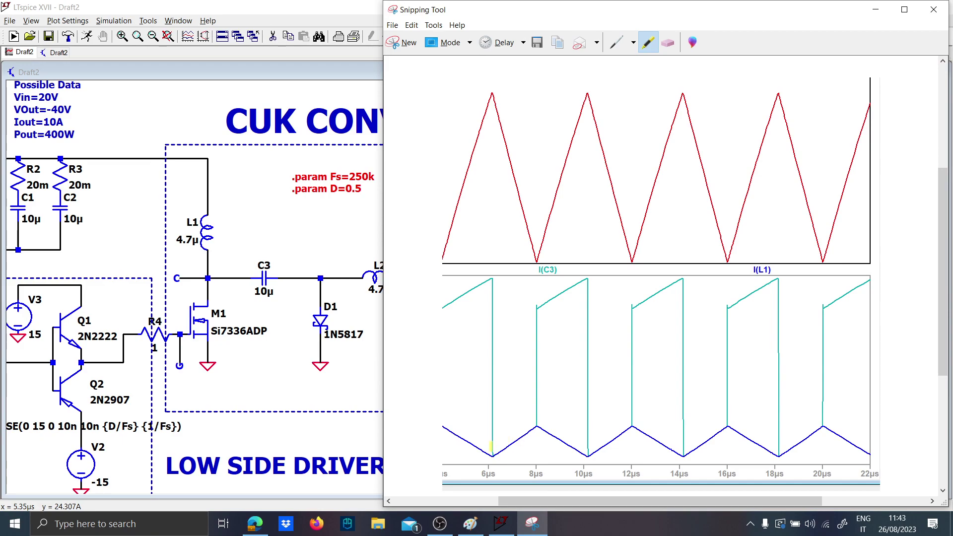
{"action": "left_click_drag", "start_coordinate": [491, 447], "coordinate": [530, 425]}
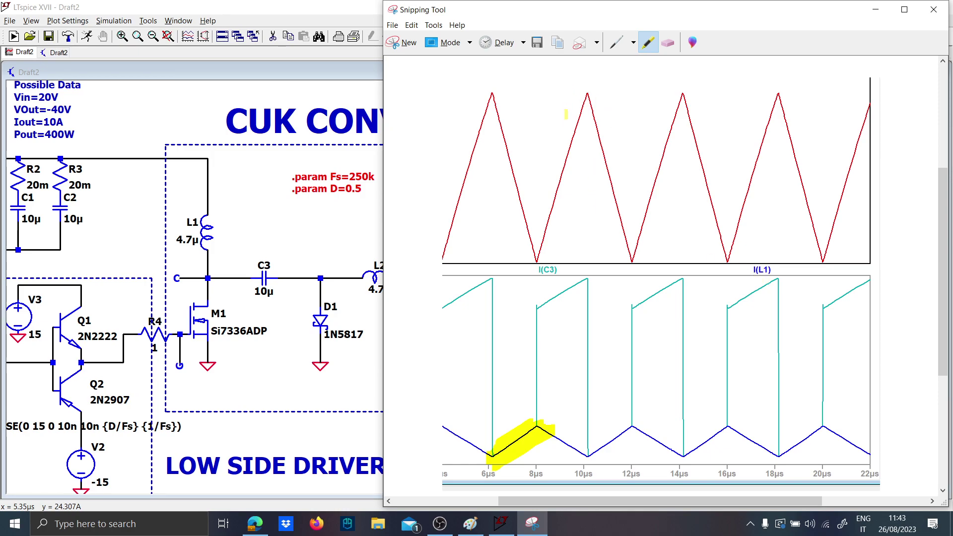
{"action": "left_click_drag", "start_coordinate": [534, 309], "coordinate": [577, 286]}
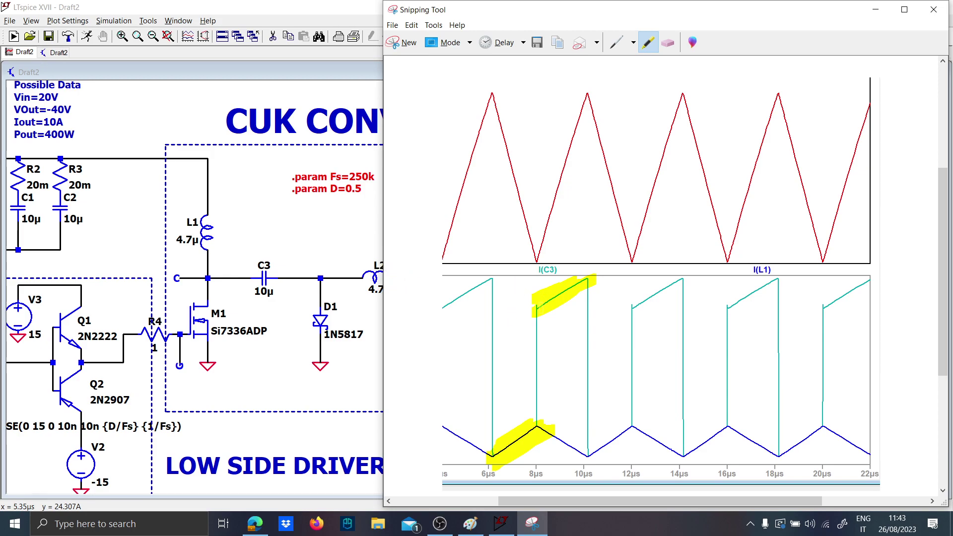
Step: Draw a continuous red triangular ripple along the upper parts of the I(C3) trace in the snip, and return to LTspice
{"action": "left_click", "coordinate": [617, 43]}
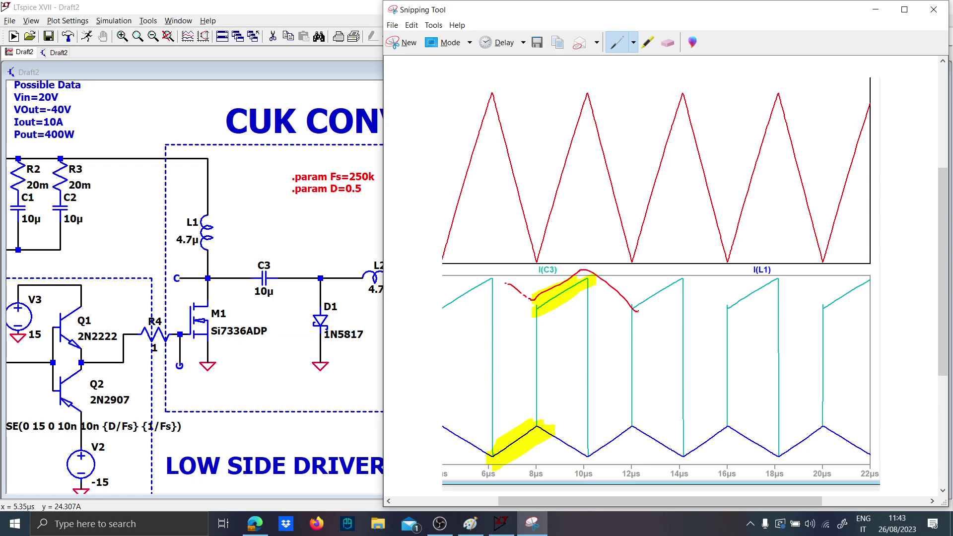
{"action": "left_click_drag", "start_coordinate": [740, 310], "coordinate": [846, 318]}
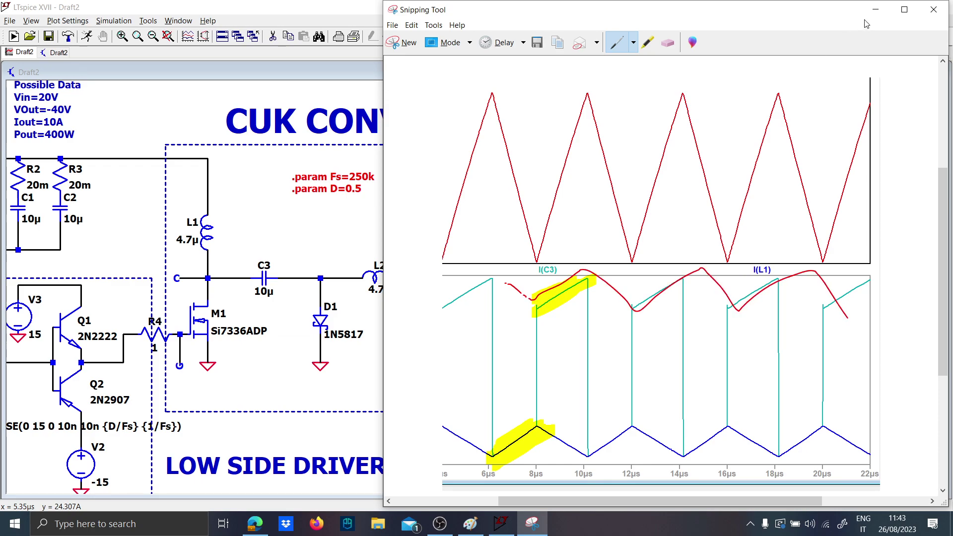
{"action": "left_click", "coordinate": [875, 9]}
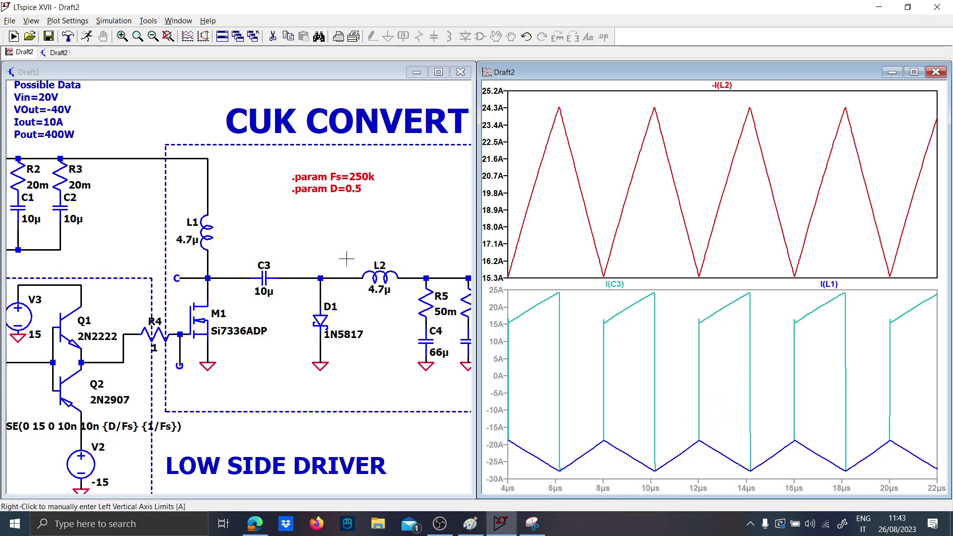
Step: Add a plot pane and plot the drain current of MOSFET M1 together with the current of diode D1 in it
{"action": "left_click_drag", "start_coordinate": [358, 295], "coordinate": [277, 301]}
{"action": "right_click", "coordinate": [583, 204]}
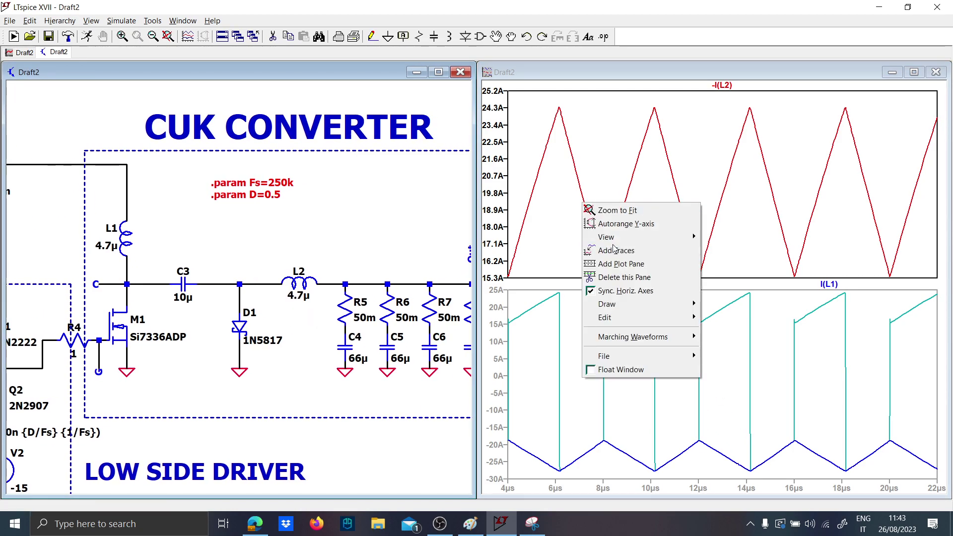
{"action": "left_click", "coordinate": [619, 263]}
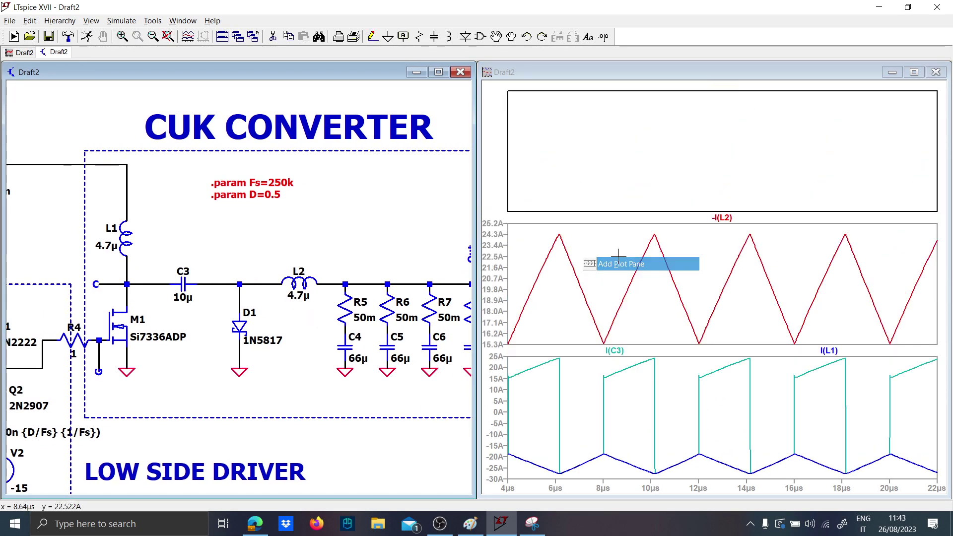
{"action": "left_click", "coordinate": [134, 299]}
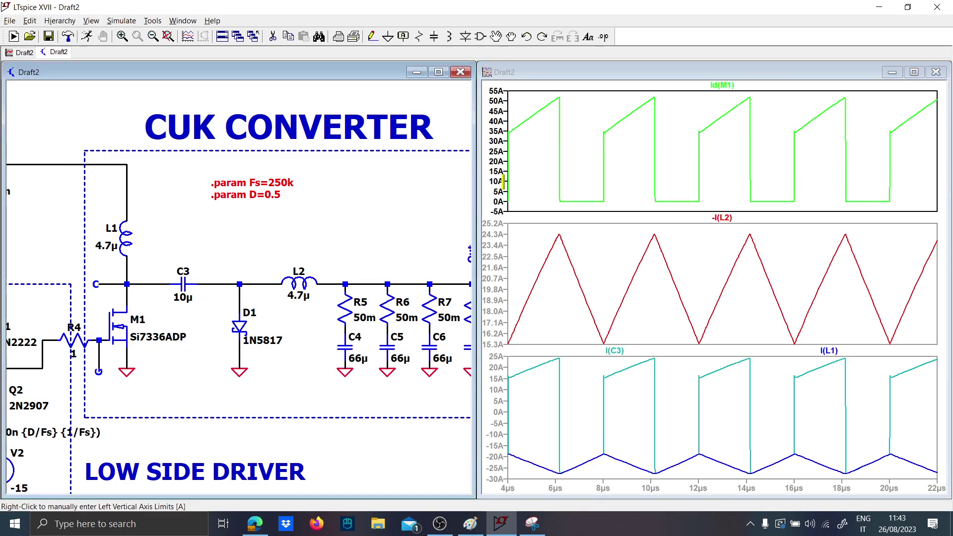
{"action": "left_click", "coordinate": [243, 327]}
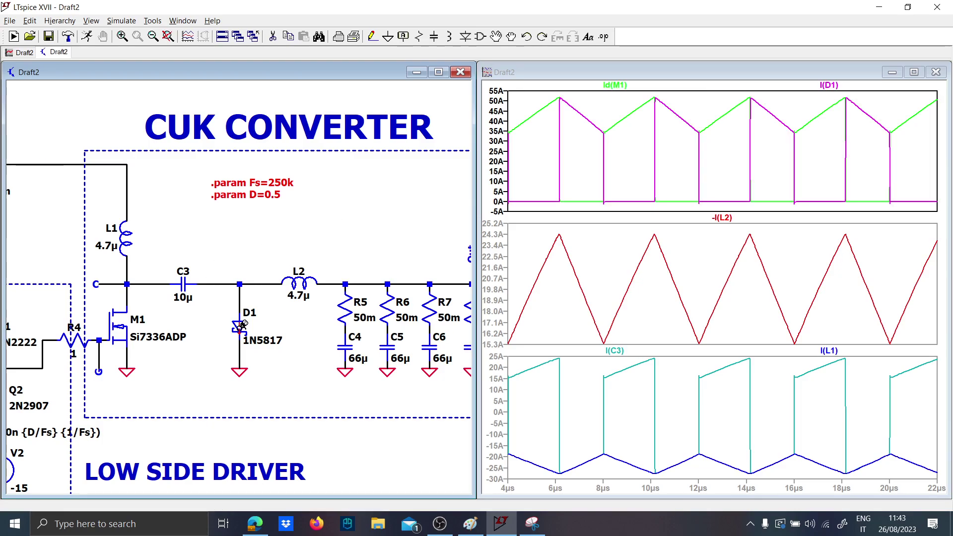
{"action": "left_click", "coordinate": [500, 135]}
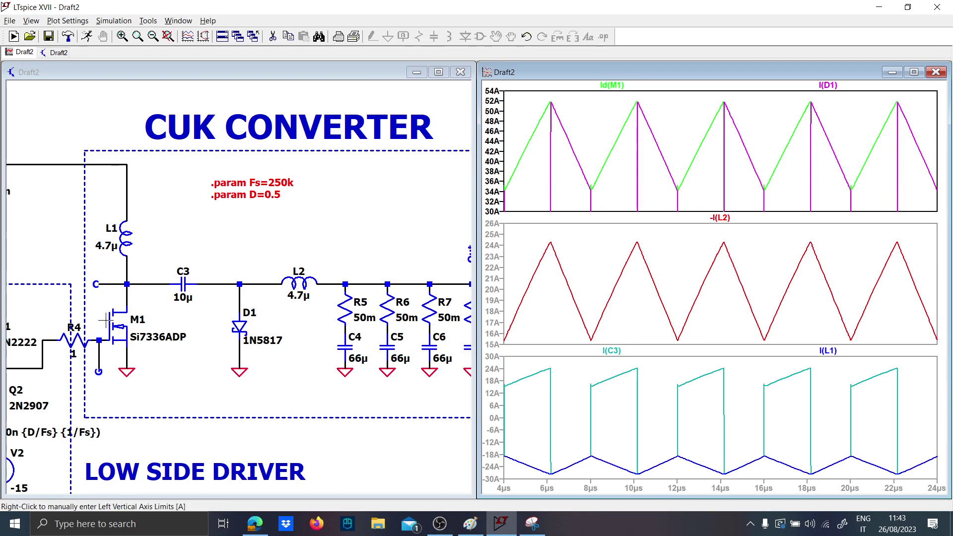
Step: Add a fourth plot pane and plot the voltage of the Out node in it
{"action": "left_click_drag", "start_coordinate": [181, 358], "coordinate": [279, 293]}
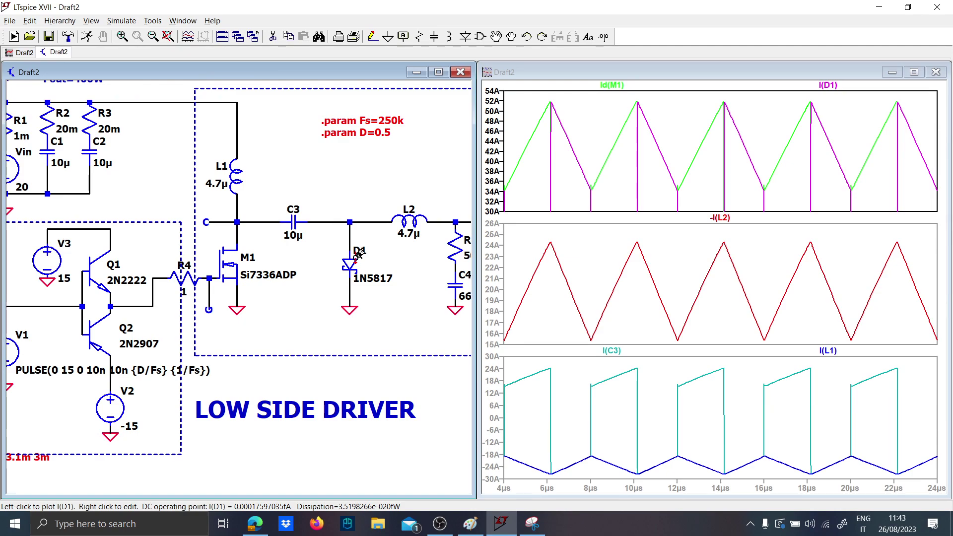
{"action": "right_click", "coordinate": [548, 163]}
{"action": "left_click", "coordinate": [595, 222]}
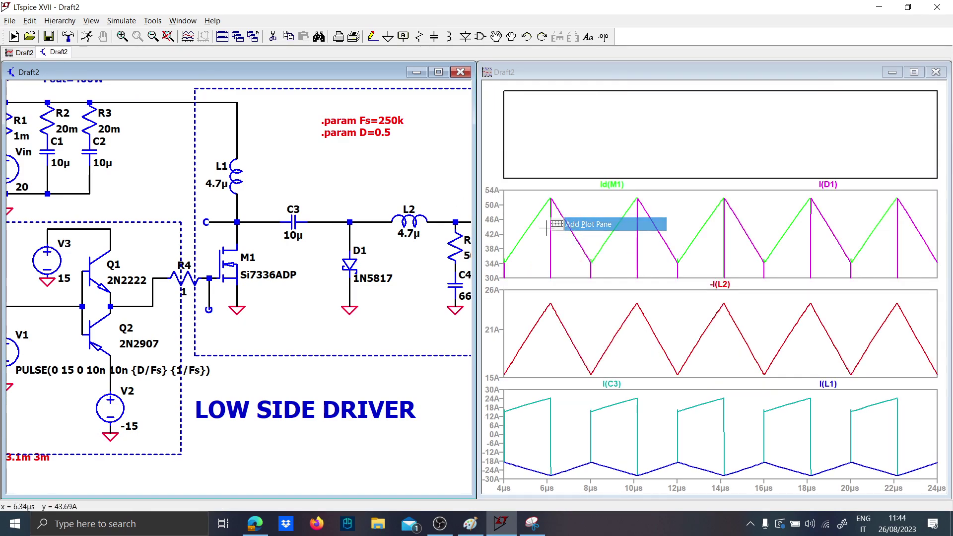
{"action": "left_click_drag", "start_coordinate": [384, 174], "coordinate": [165, 191]}
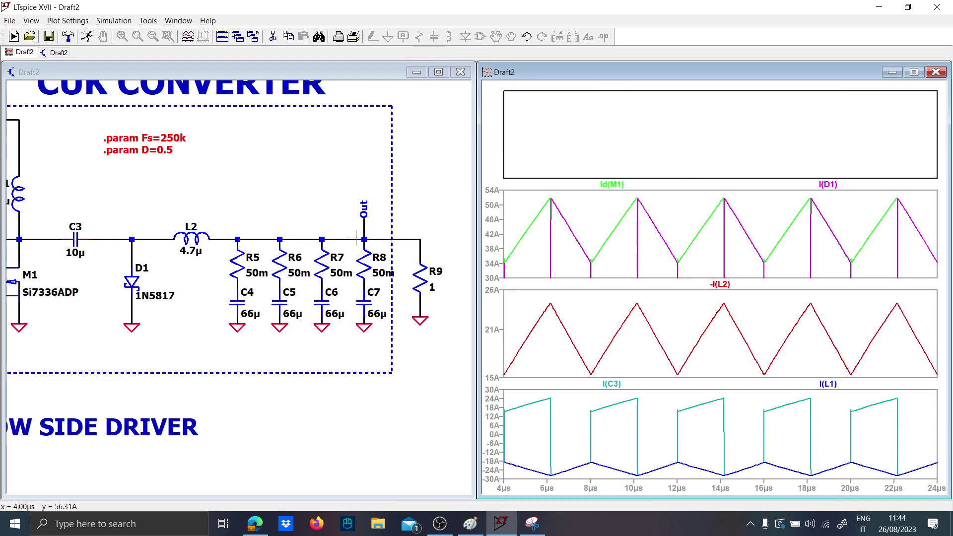
{"action": "left_click", "coordinate": [368, 228]}
{"action": "left_click_drag", "start_coordinate": [167, 149], "coordinate": [268, 185]}
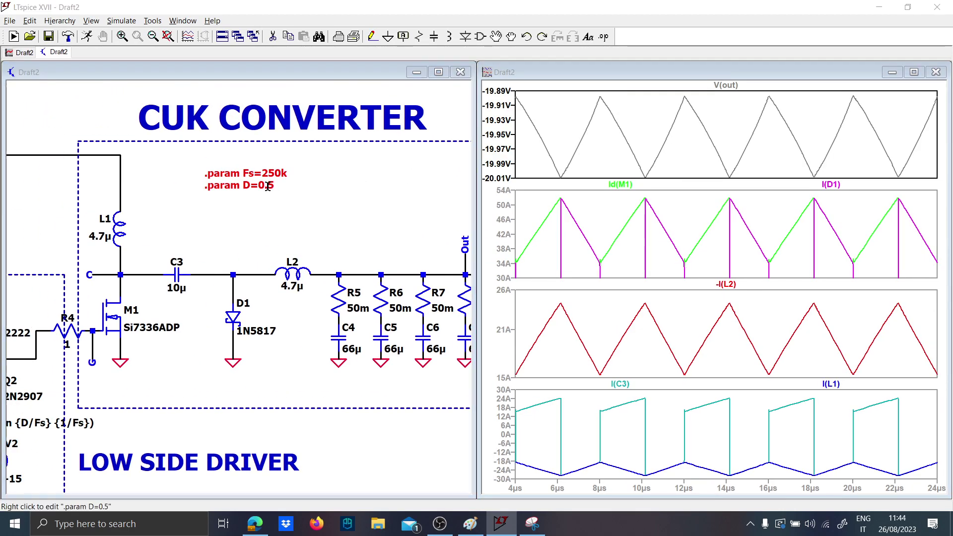
Step: Set the duty-cycle parameter D to 0.2 and run the simulation
{"action": "right_click", "coordinate": [268, 185]}
{"action": "type", "text": "2"}
{"action": "key", "text": "Return"}
{"action": "left_click", "coordinate": [92, 35]}
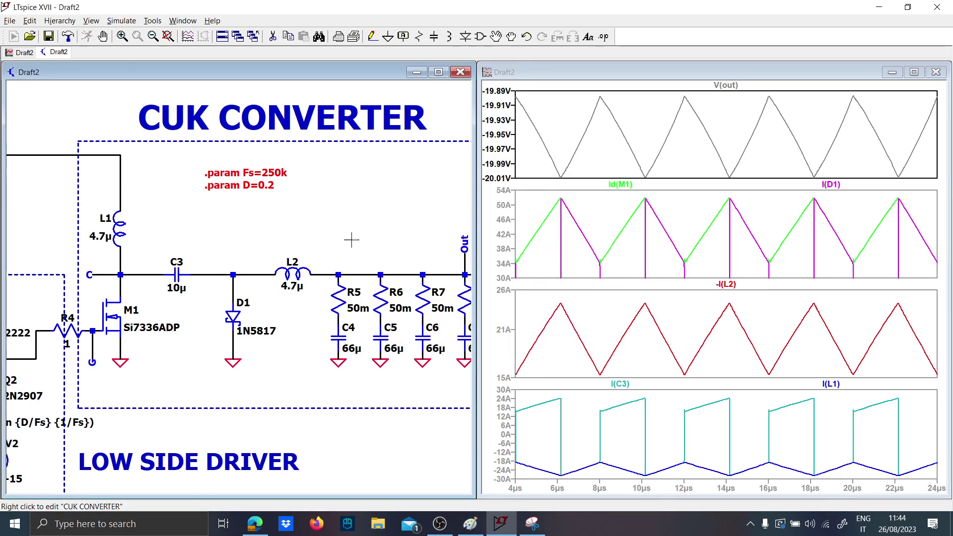
{"action": "key", "text": "d"}
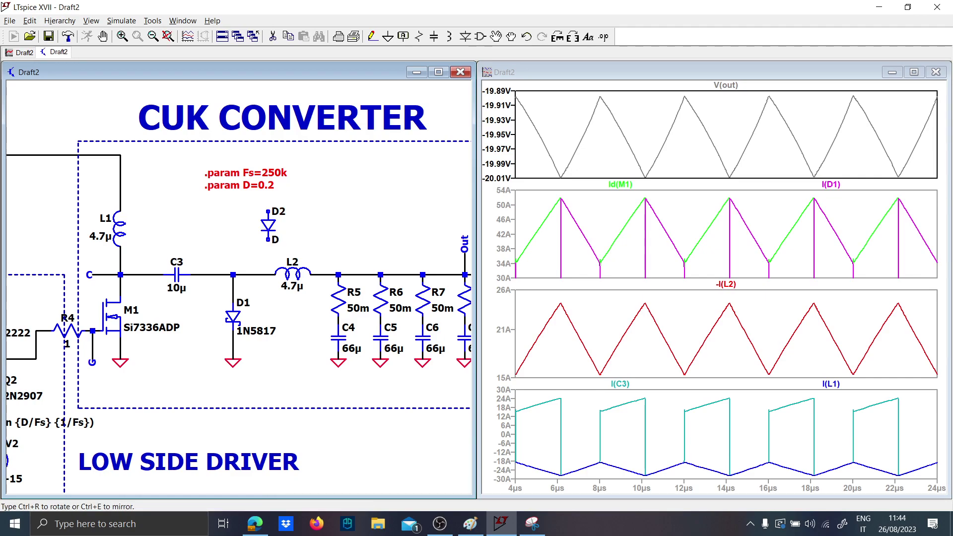
Step: Start a schematic comment with the text "D<0.5 Vout<Vin"
{"action": "key", "text": "t"}
{"action": "key", "text": "Caps_Lock"}
{"action": "type", "text": "D"}
{"action": "key", "text": "Caps_Lock"}
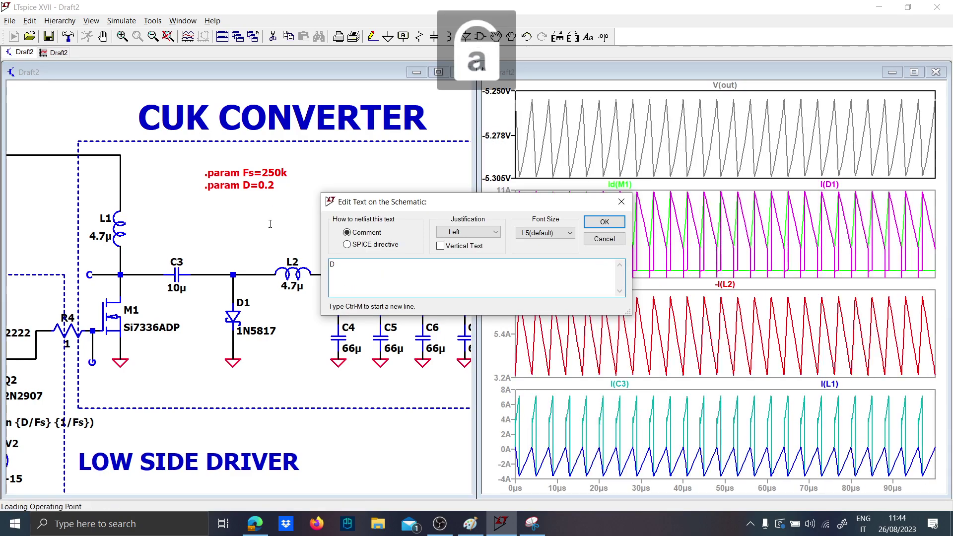
{"action": "type", "text": "<"}
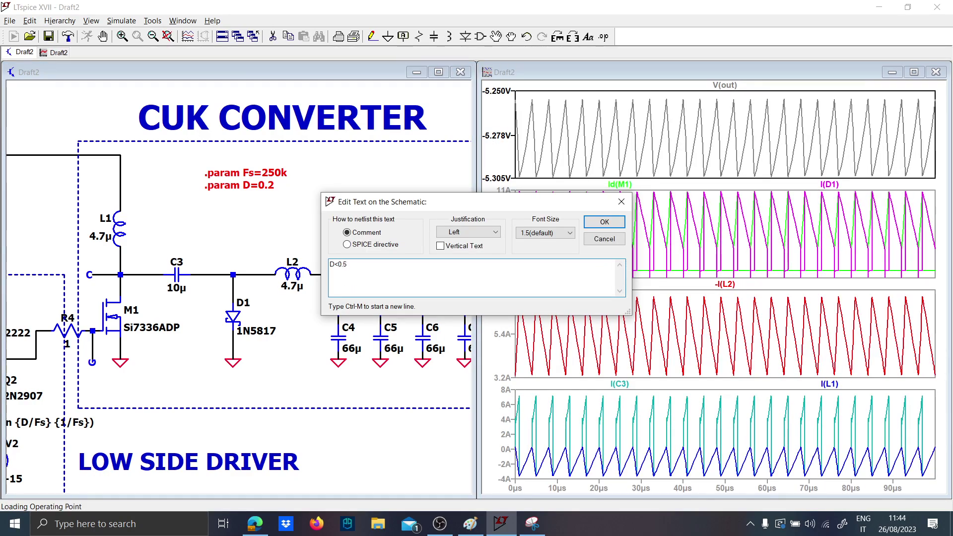
{"action": "type", "text": "0.5"}
{"action": "key", "text": "Caps_Lock"}
{"action": "type", "text": "V"}
{"action": "key", "text": "Caps_Lock"}
{"action": "type", "text": "out"}
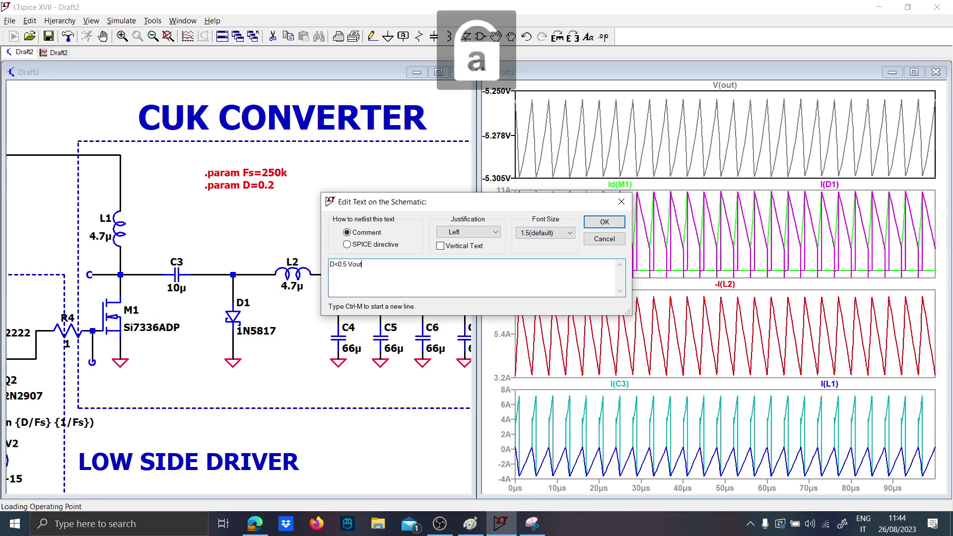
{"action": "type", "text": "<"}
{"action": "key", "text": "Caps_Lock"}
{"action": "type", "text": "V"}
{"action": "key", "text": "Caps_Lock"}
Step: Set the comment's font size to 3.5 and place it below the .param lines
{"action": "left_click", "coordinate": [545, 232]}
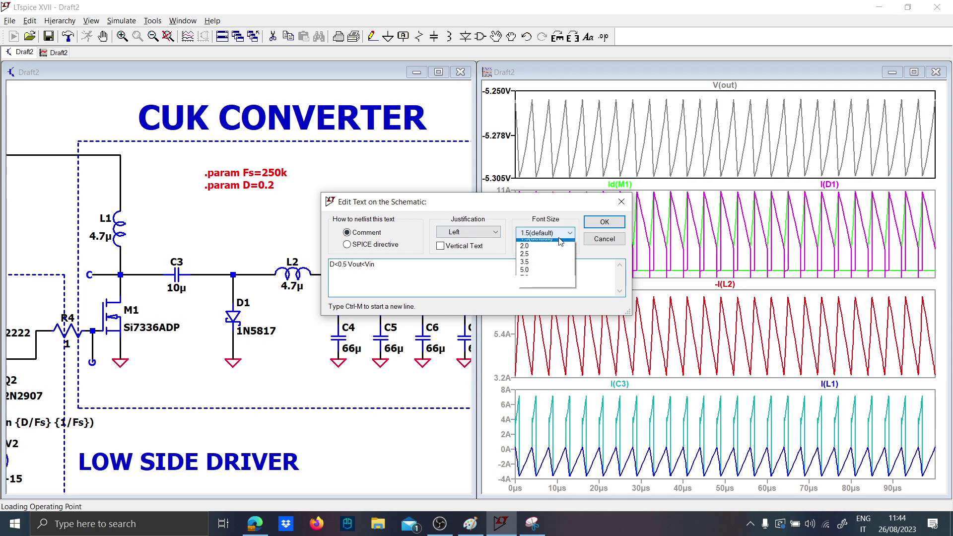
{"action": "left_click", "coordinate": [545, 277]}
{"action": "left_click", "coordinate": [604, 222]}
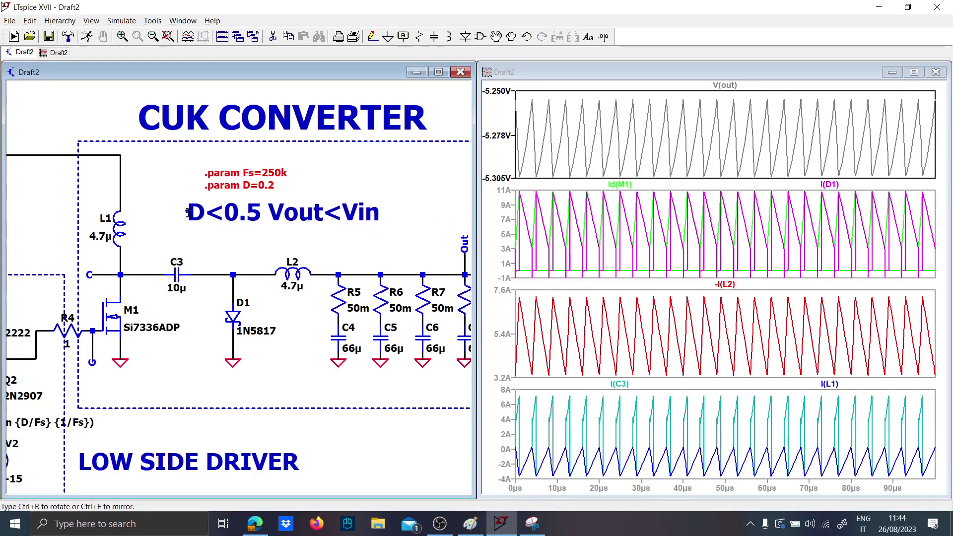
{"action": "left_click", "coordinate": [186, 210]}
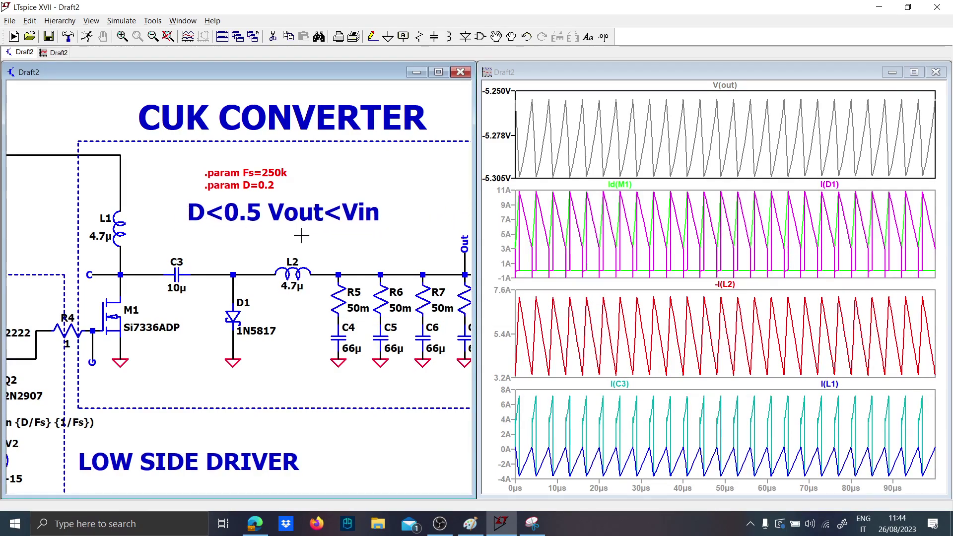
Step: Set the duty-cycle parameter D to 0.8 and rerun the simulation
{"action": "right_click", "coordinate": [238, 185]}
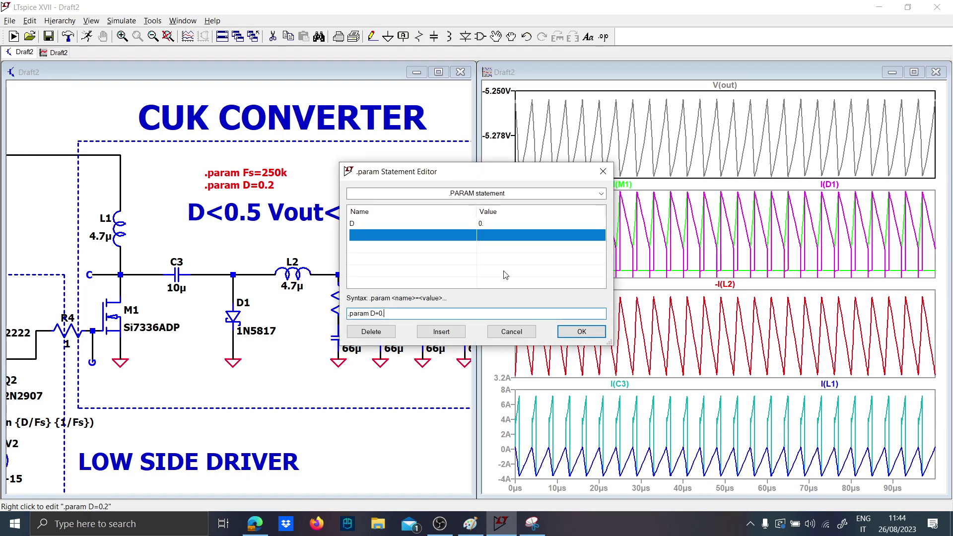
{"action": "type", "text": "8"}
{"action": "key", "text": "Return"}
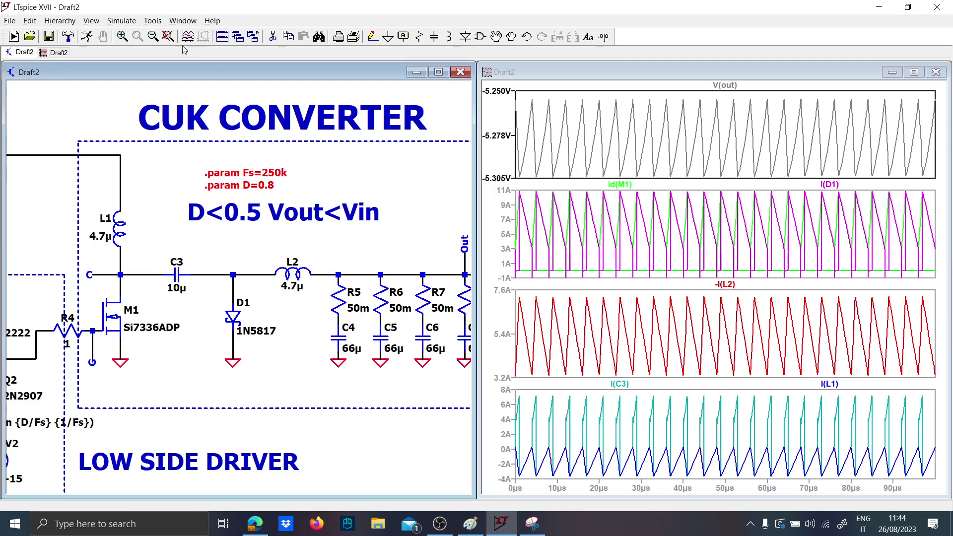
{"action": "left_click", "coordinate": [86, 36]}
Step: Add the comment "Negative Buck" directly after the "D<0.5 Vout<Vin" note on the schematic
{"action": "left_click_drag", "start_coordinate": [354, 239], "coordinate": [257, 244]}
{"action": "key", "text": "t"}
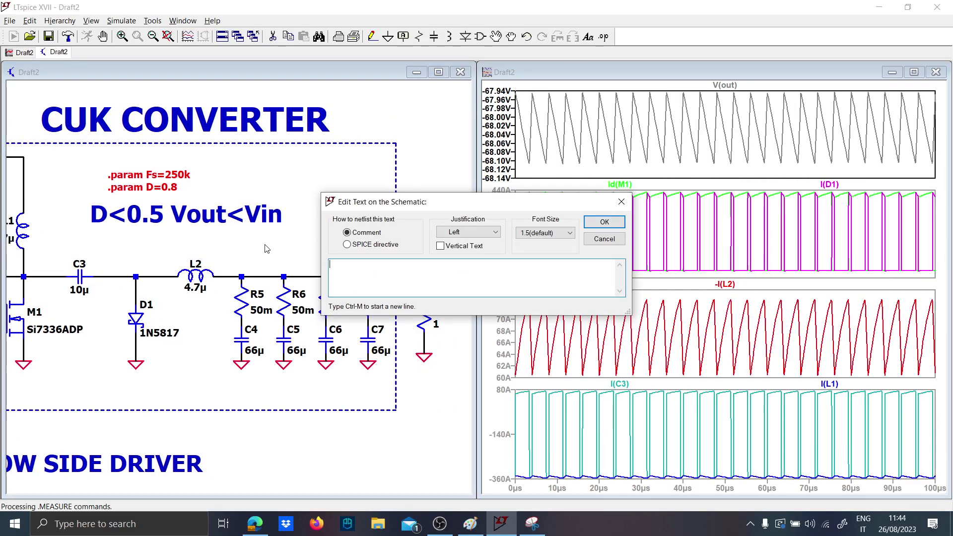
{"action": "key", "text": "Caps_Lock"}
{"action": "type", "text": "N"}
{"action": "key", "text": "Caps_Lock"}
{"action": "type", "text": "egative"}
{"action": "key", "text": "Caps_Lock"}
{"action": "type", "text": "B"}
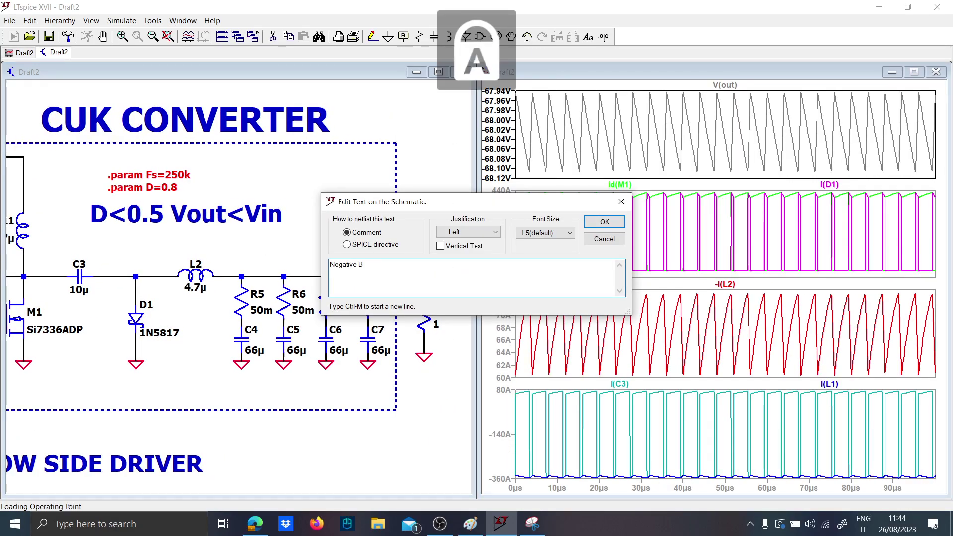
{"action": "key", "text": "Caps_Lock"}
{"action": "type", "text": "uck"}
{"action": "key", "text": "Return"}
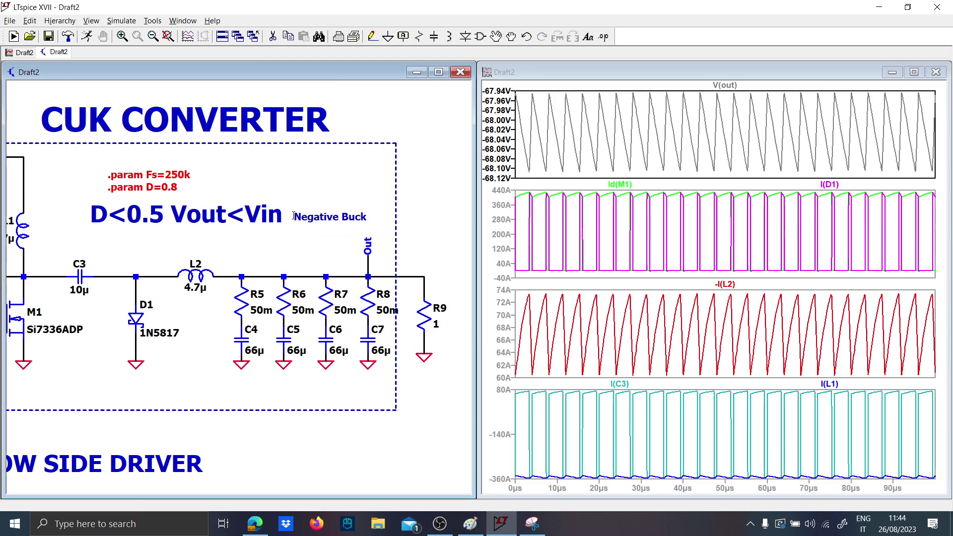
{"action": "left_click", "coordinate": [293, 222]}
Step: Add the comment "D>0.5 Vout>Vin" below the "D<0.5 Vout<Vin" note
{"action": "key", "text": "Caps_Lock"}
{"action": "type", "text": "D"}
{"action": "key", "text": "Caps_Lock"}
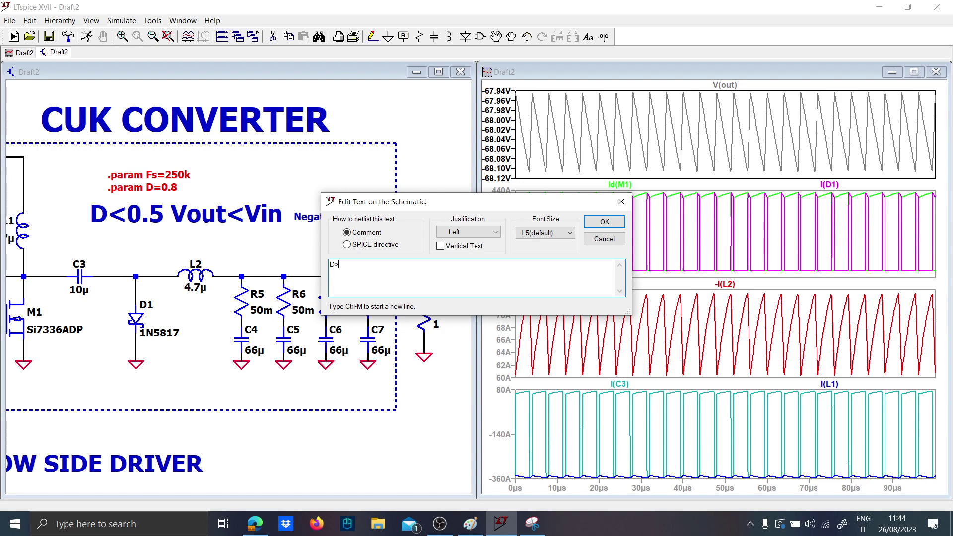
{"action": "type", "text": ">0.5"}
{"action": "key", "text": "Caps_Lock"}
{"action": "type", "text": "V"}
{"action": "key", "text": "Caps_Lock"}
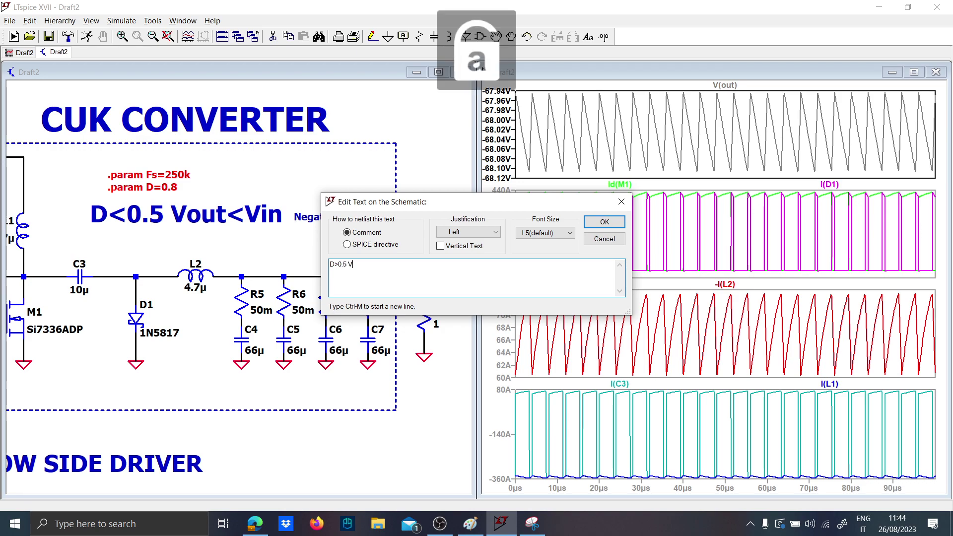
{"action": "type", "text": "out>"}
{"action": "key", "text": "Caps_Lock"}
{"action": "type", "text": "V"}
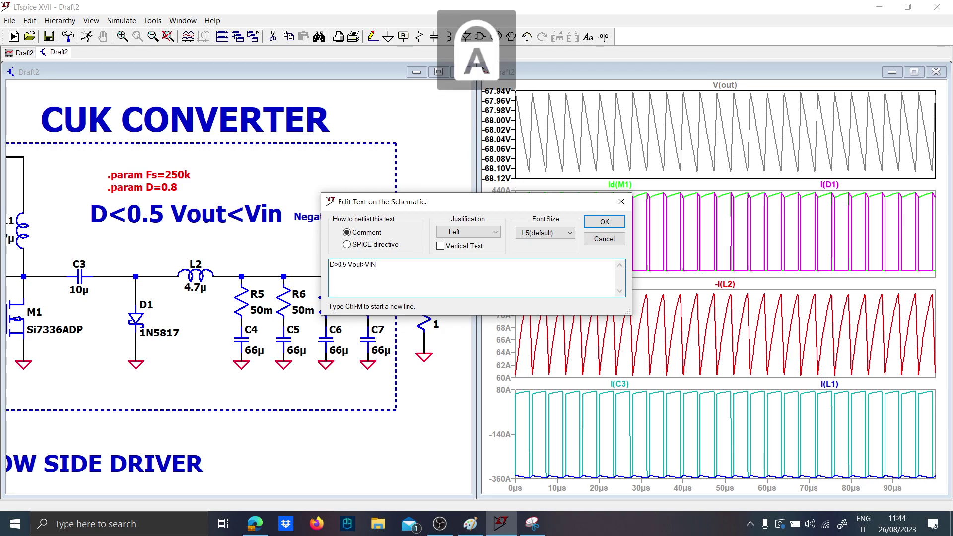
{"action": "type", "text": "IN"}
{"action": "key", "text": "BackSpace"}
{"action": "key", "text": "BackSpace"}
{"action": "key", "text": "Caps_Lock"}
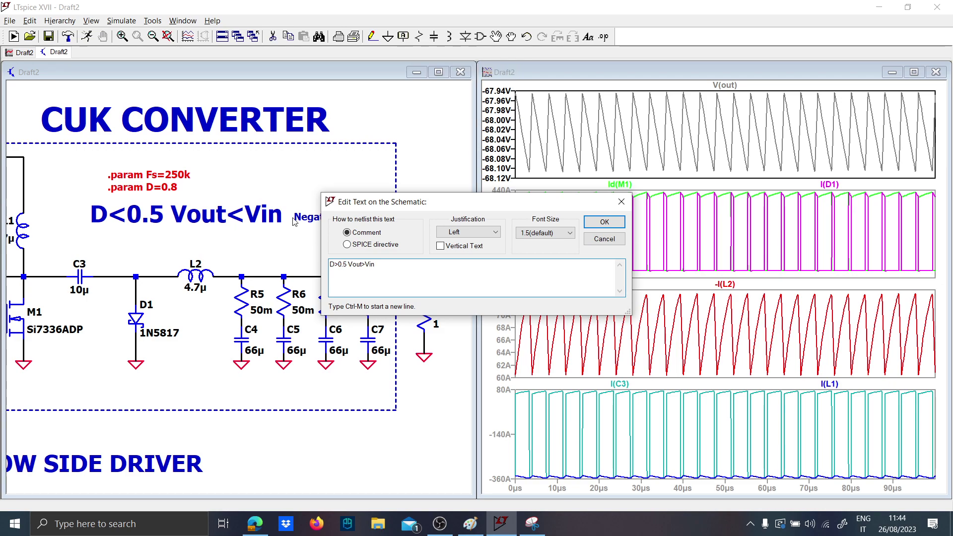
{"action": "key", "text": "Return"}
{"action": "left_click", "coordinate": [131, 238]}
Step: Set the "D>0.5 Vout>Vin" comment's font size to 3.5 and move it under the "D<0.5 Vout<Vin" note
{"action": "right_click", "coordinate": [133, 238]}
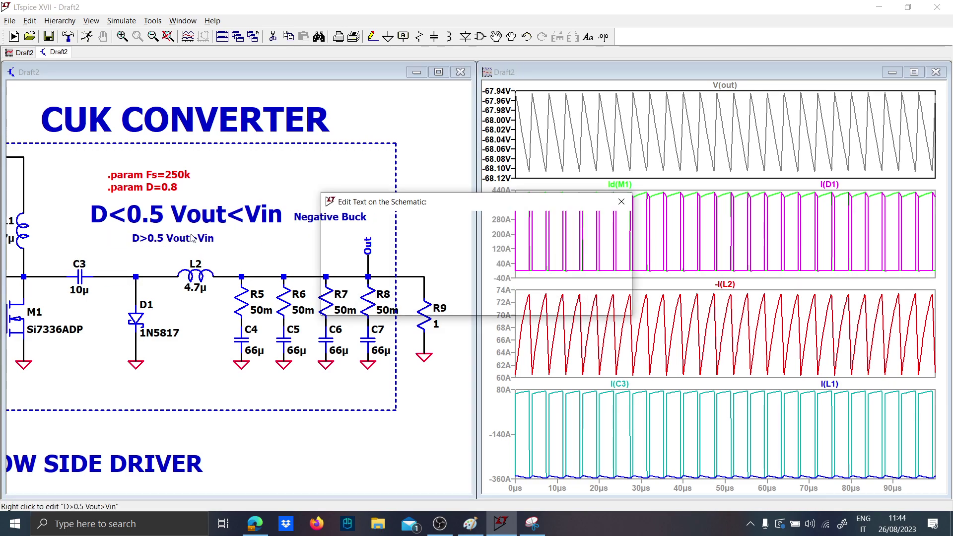
{"action": "left_click", "coordinate": [545, 233]}
{"action": "left_click", "coordinate": [532, 276]}
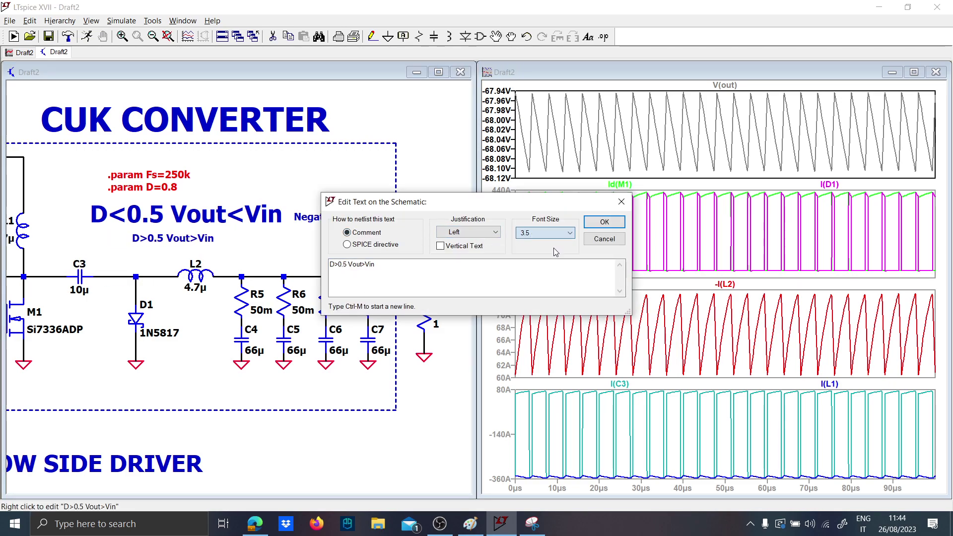
{"action": "key", "text": "Return"}
{"action": "left_click_drag", "start_coordinate": [215, 244], "coordinate": [184, 240]}
Step: Add the comment "Negative Boost" after the "D>0.5 Vout>Vin" note, just below "Negative Buck"
{"action": "type", "text": "tN"}
{"action": "key", "text": "Caps_Lock"}
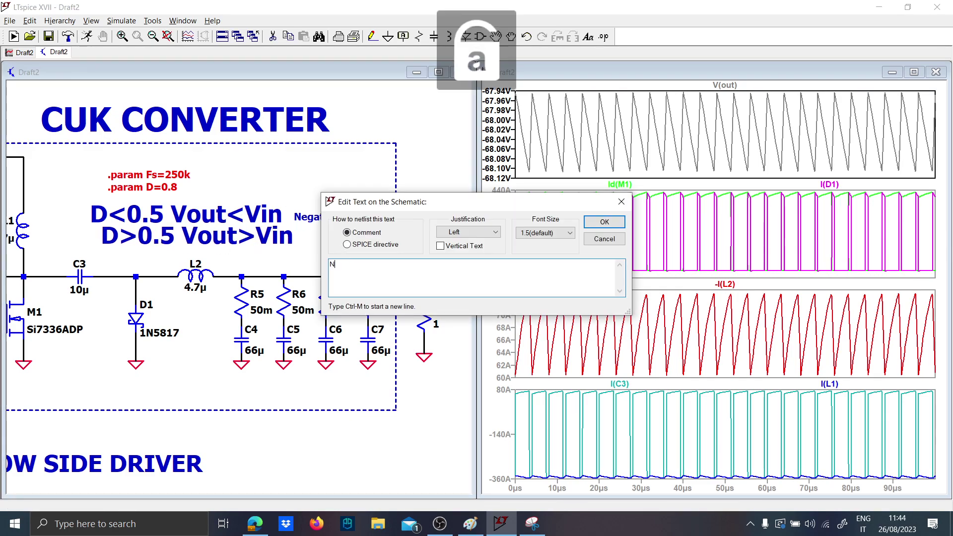
{"action": "key", "text": "Caps_Lock"}
{"action": "type", "text": "EGA"}
{"action": "key", "text": "BackSpace"}
{"action": "key", "text": "BackSpace"}
{"action": "key", "text": "BackSpace"}
{"action": "key", "text": "Caps_Lock"}
{"action": "type", "text": "egaiv"}
{"action": "type", "text": "ve"}
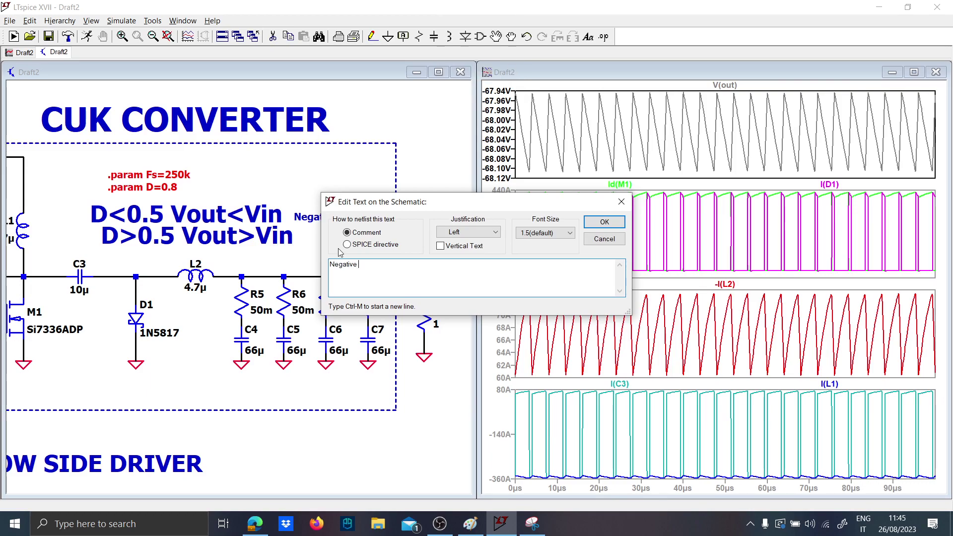
{"action": "key", "text": "Caps_Lock"}
{"action": "type", "text": "B"}
{"action": "key", "text": "Caps_Lock"}
{"action": "type", "text": "oost"}
{"action": "key", "text": "Return"}
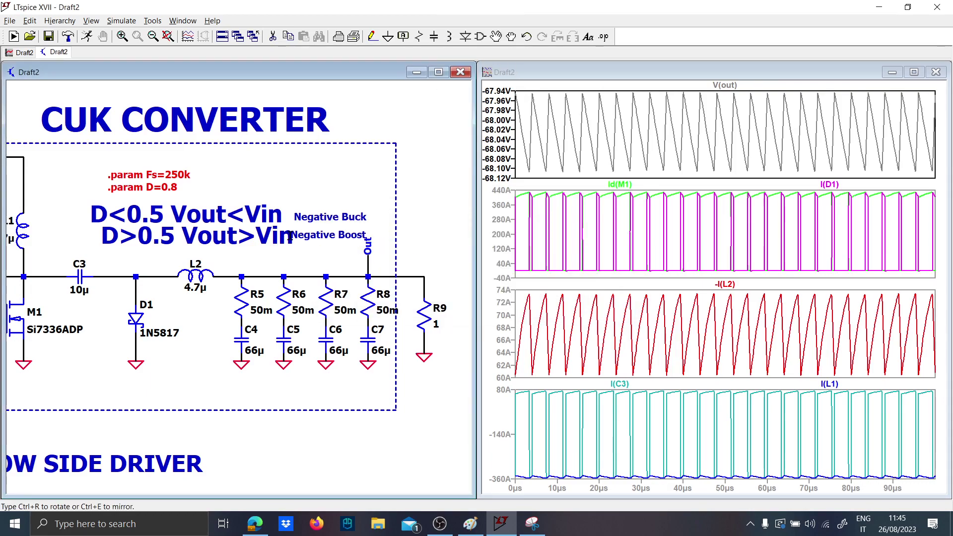
{"action": "left_click", "coordinate": [298, 231]}
Step: Align the "Negative Buck" note with "Negative Boost" and move the CUK CONVERTER title higher above the dashed box
{"action": "left_click_drag", "start_coordinate": [308, 217], "coordinate": [315, 235]}
{"action": "key", "text": "space"}
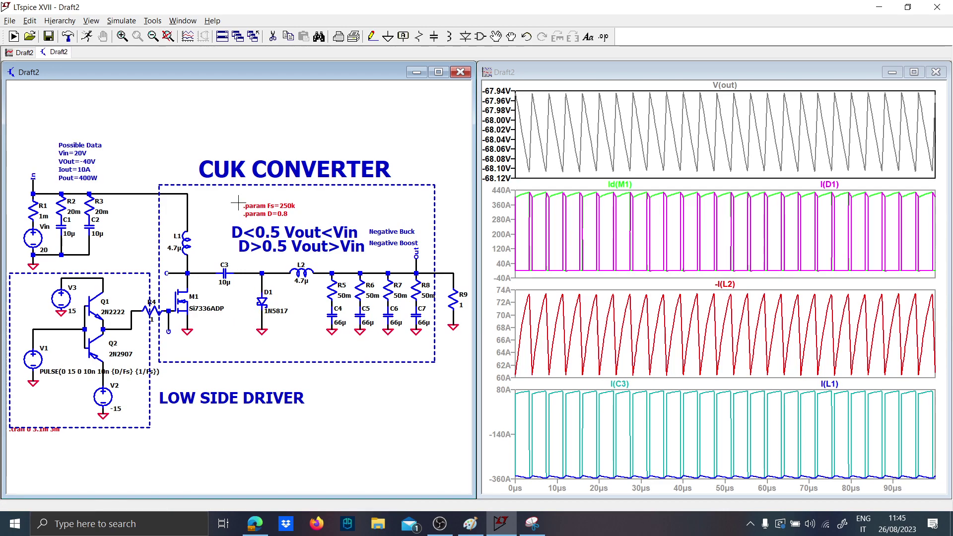
{"action": "left_click_drag", "start_coordinate": [253, 160], "coordinate": [251, 104]}
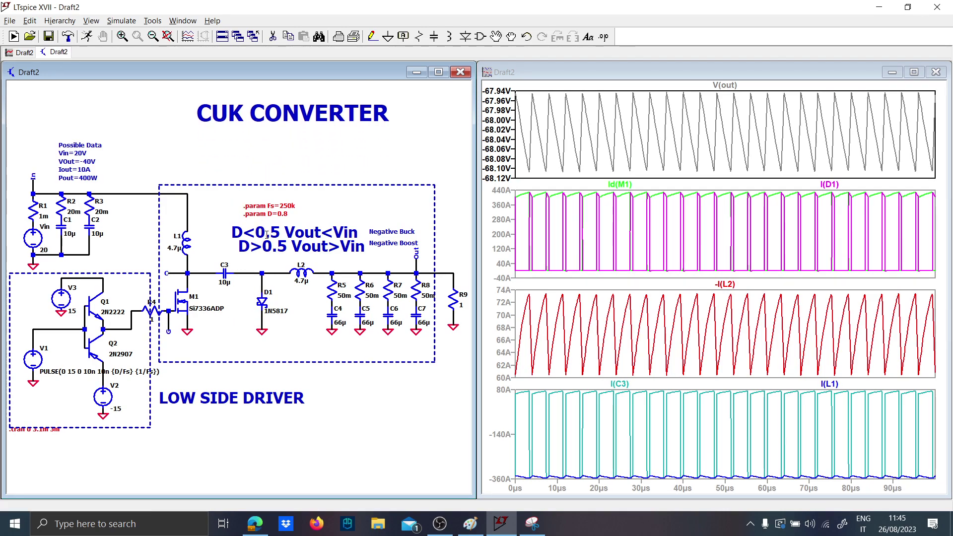
Step: Start a schematic comment with the text "1) It has Only LOW SIDE SWITCHES"
{"action": "type", "text": "t"}
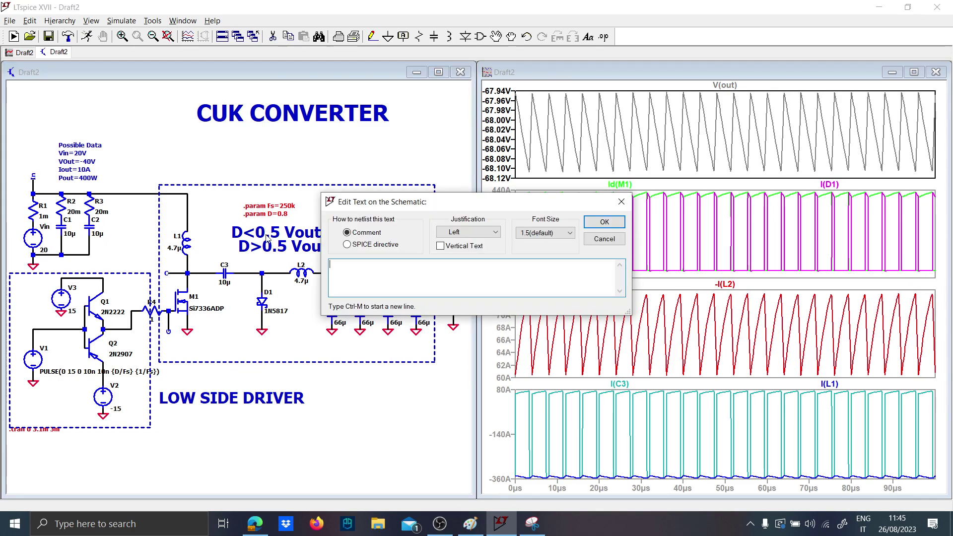
{"action": "type", "text": "1)"}
{"action": "key", "text": "Caps_Lock"}
{"action": "type", "text": "It "}
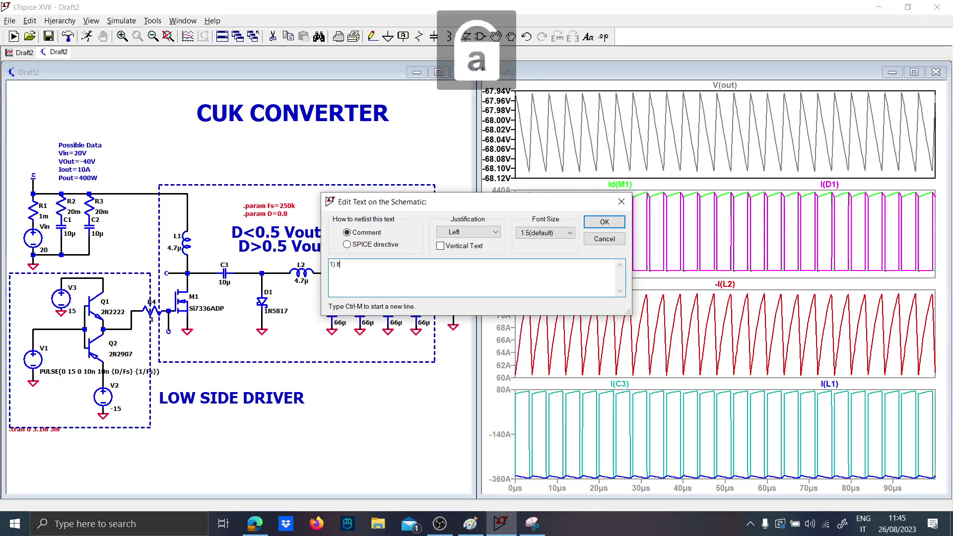
{"action": "type", "text": "has Only"}
{"action": "key", "text": "Caps_Lock"}
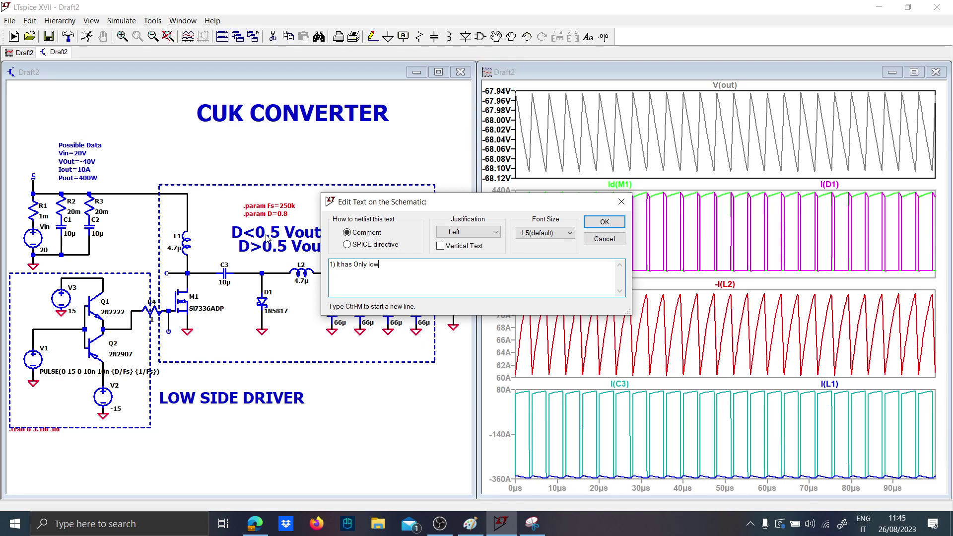
{"action": "type", "text": "It has Only LOW SIDE SWITCHES"}
{"action": "key", "text": "Caps_Lock"}
Step: Increase the comment's font size and place it between the CUK CONVERTER title and the dashed box
{"action": "left_click", "coordinate": [570, 233]}
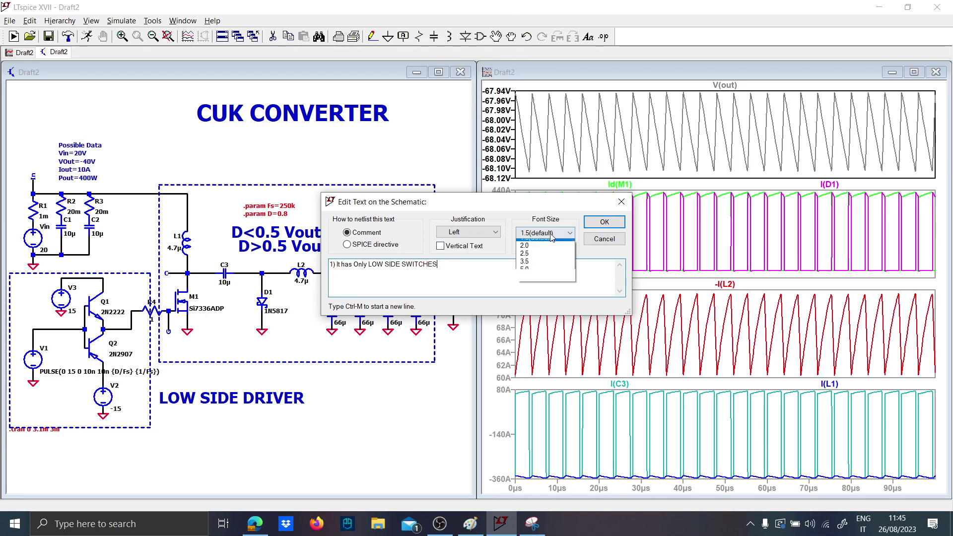
{"action": "left_click", "coordinate": [543, 276]}
{"action": "left_click", "coordinate": [604, 221]}
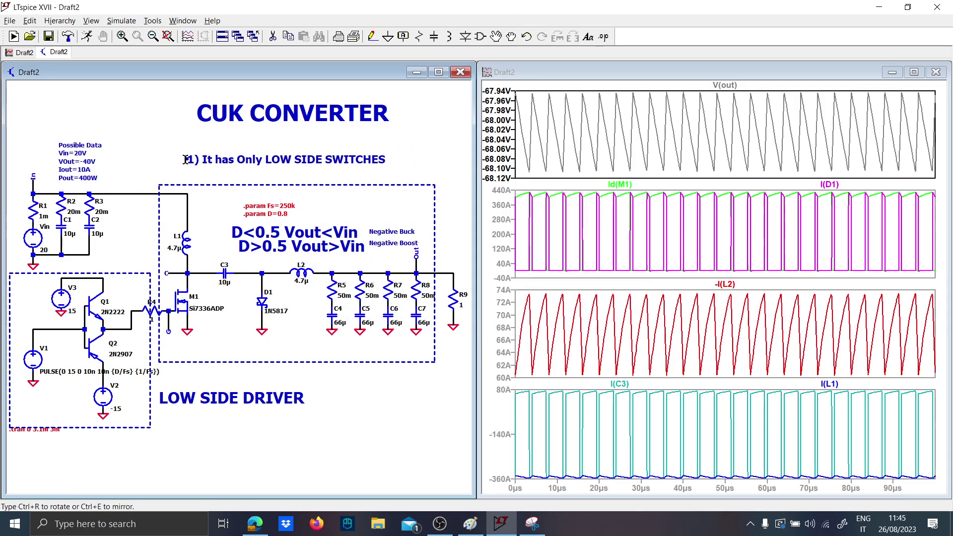
{"action": "left_click", "coordinate": [162, 157]}
Step: Add the comment "PRO" at the end of the "1) It has Only LOW SIDE SWITCHES" line
{"action": "scroll", "coordinate": [166, 365], "scroll_direction": "up", "scroll_amount": 2}
{"action": "scroll", "coordinate": [166, 364], "scroll_direction": "down", "scroll_amount": 1}
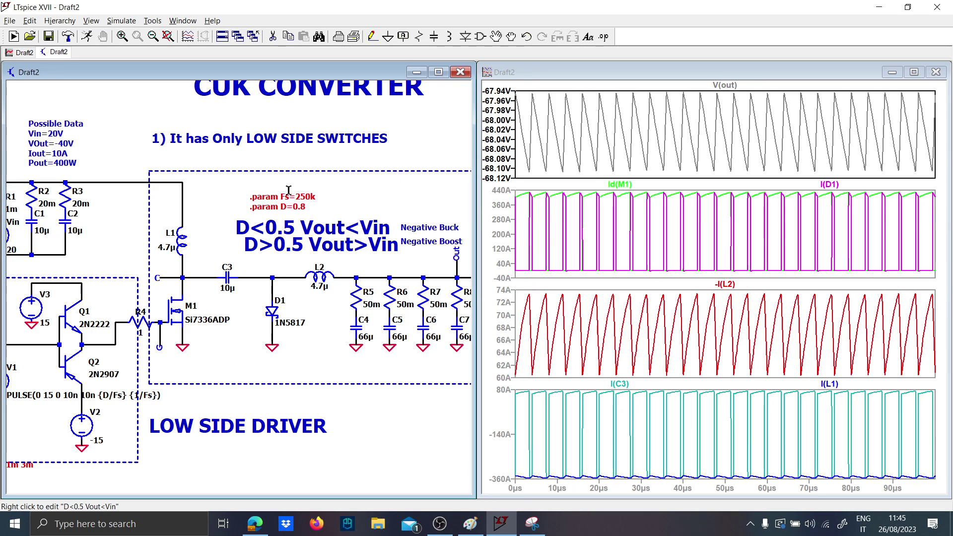
{"action": "scroll", "coordinate": [225, 147], "scroll_direction": "right", "scroll_amount": 3}
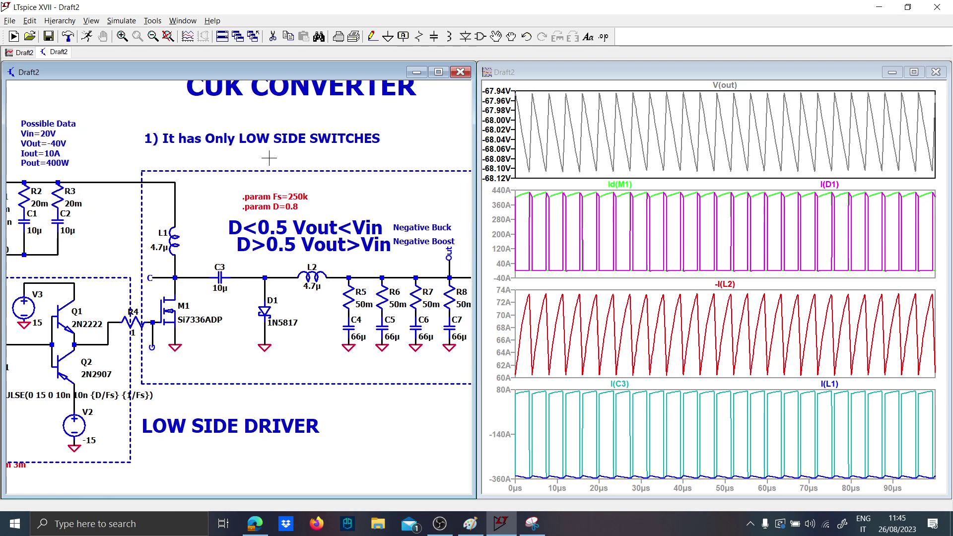
{"action": "key", "text": "t"}
{"action": "key", "text": "Caps_Lock"}
{"action": "type", "text": "PRO"}
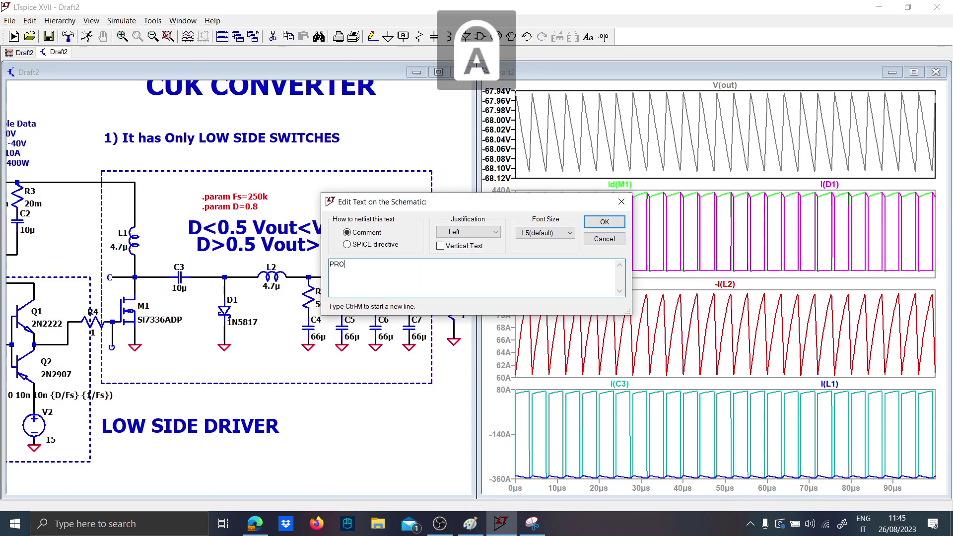
{"action": "key", "text": "Caps_Lock"}
{"action": "key", "text": "Return"}
{"action": "left_click", "coordinate": [343, 142]}
Step: Add the comment "con: It requires TWO INDUCTORS" below the LOW SIDE DRIVER label
{"action": "key", "text": "space"}
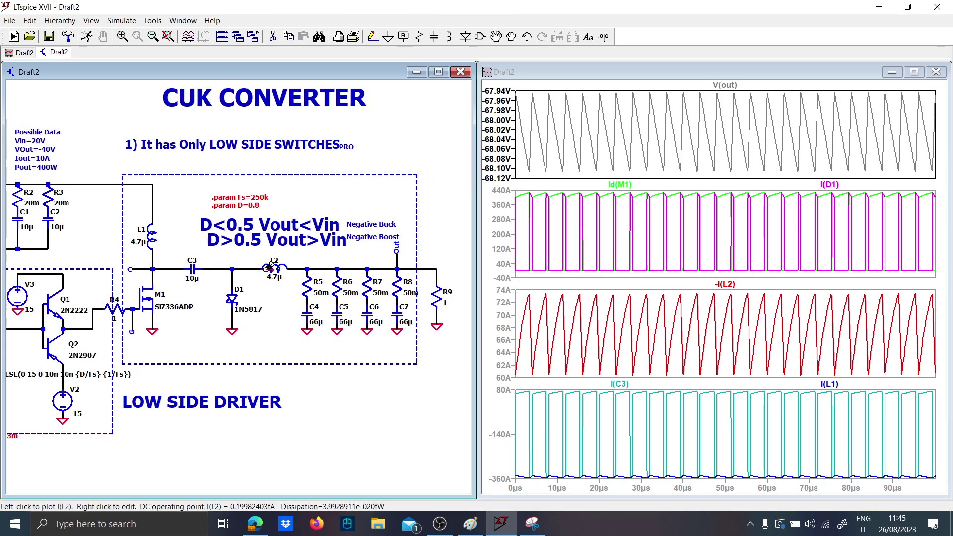
{"action": "scroll", "coordinate": [237, 232], "scroll_direction": "up", "scroll_amount": 1}
{"action": "key", "text": "t"}
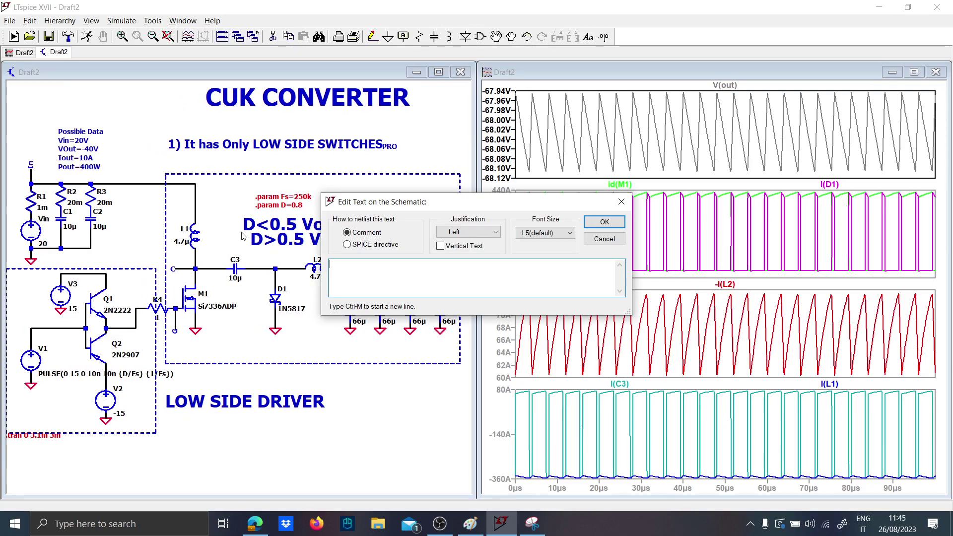
{"action": "type", "text": "2)"}
{"action": "key", "text": "Caps_Lock"}
{"action": "type", "text": "CON"}
{"action": "key", "text": "Caps_Lock"}
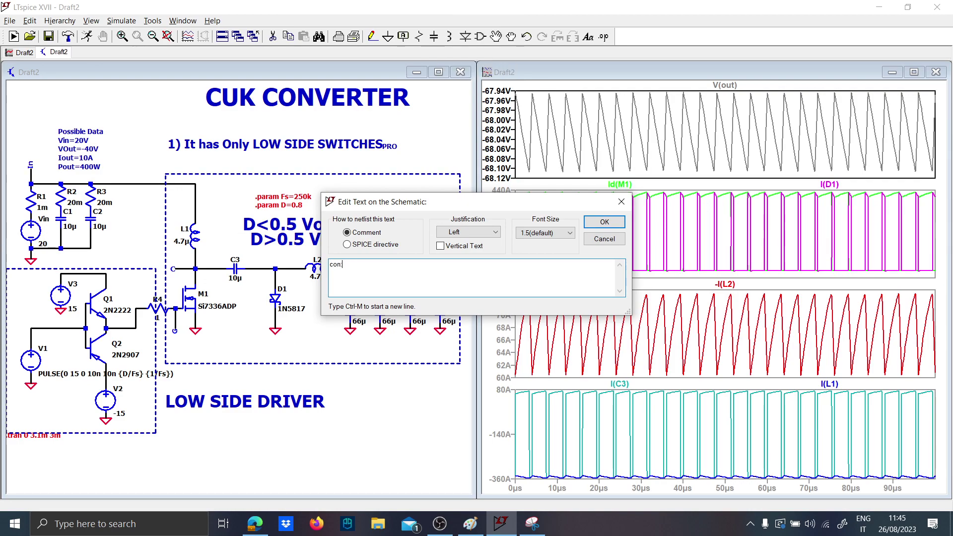
{"action": "key", "text": "Caps_Lock"}
{"action": "type", "text": "I"}
{"action": "key", "text": "Caps_Lock"}
{"action": "type", "text": "t requires"}
{"action": "key", "text": "Caps_Lock"}
{"action": "type", "text": "TWO INDU"}
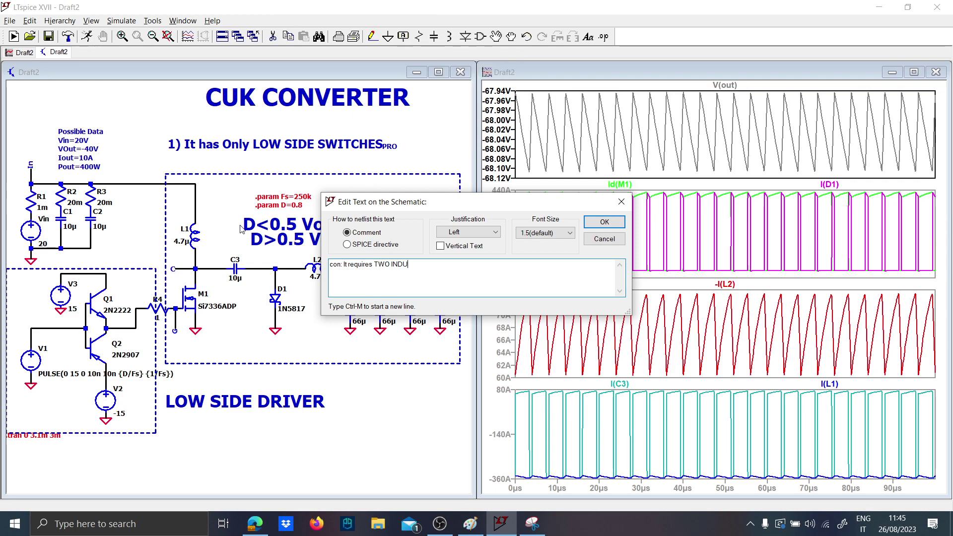
{"action": "type", "text": "CTORS"}
{"action": "key", "text": "Caps_Lock"}
{"action": "key", "text": "Return"}
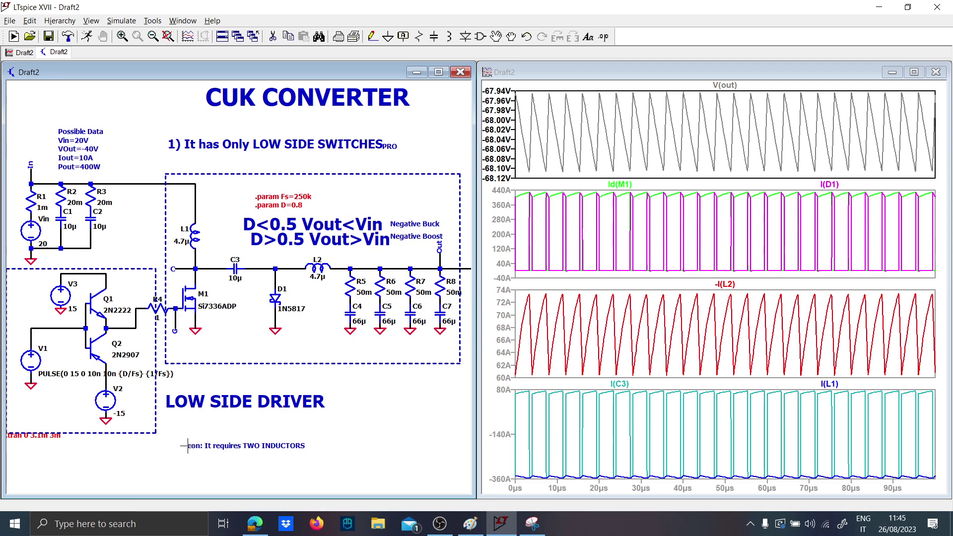
{"action": "left_click", "coordinate": [189, 445]}
Step: Set the "con: It requires TWO INDUCTORS" comment's font size to 3.5 and move it further left below the LOW SIDE DRIVER label
{"action": "left_click", "coordinate": [545, 233]}
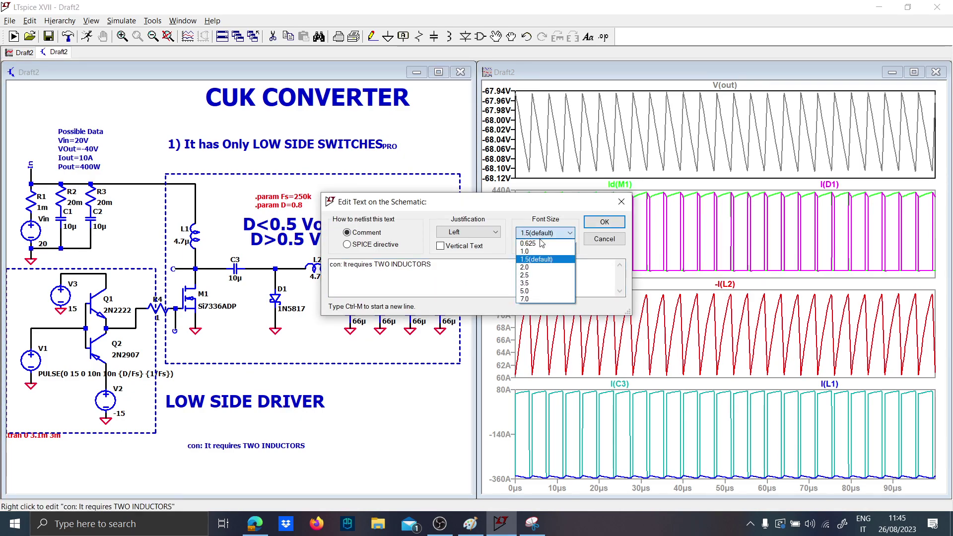
{"action": "left_click", "coordinate": [540, 278]}
{"action": "left_click", "coordinate": [604, 223]}
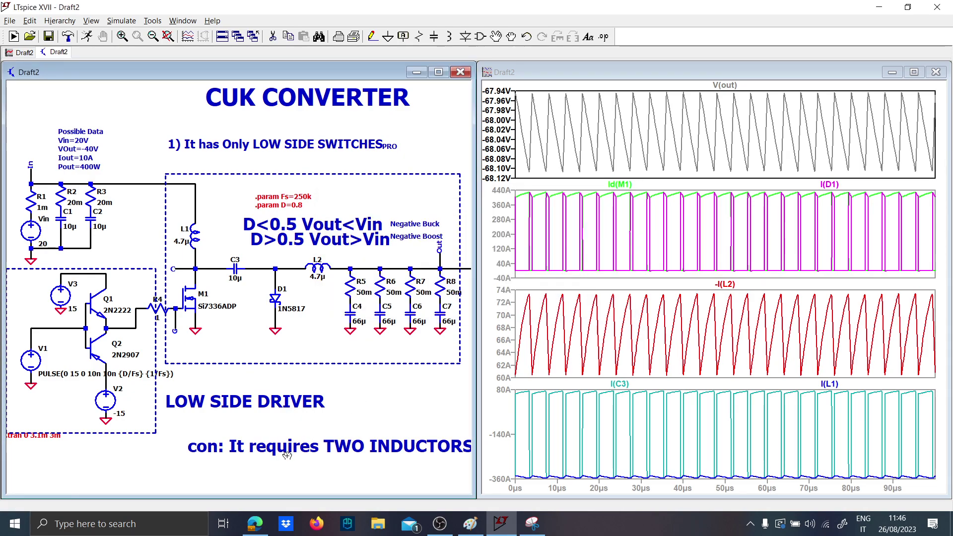
{"action": "left_click", "coordinate": [220, 449]}
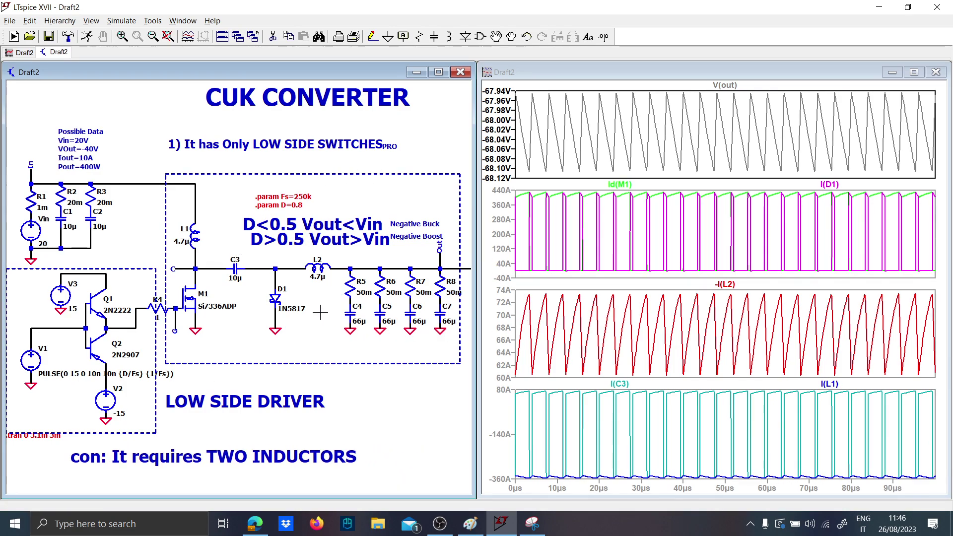
Step: Duplicate the 4.7µ inductor L1 and place the copy vertically beside it
{"action": "scroll", "coordinate": [266, 201], "scroll_direction": "up", "scroll_amount": 4}
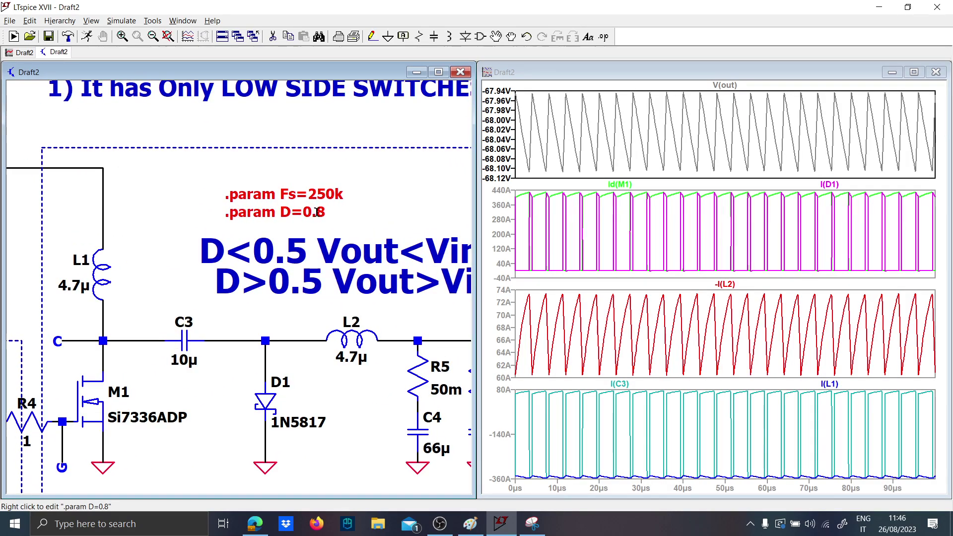
{"action": "scroll", "coordinate": [313, 209], "scroll_direction": "down", "scroll_amount": 4}
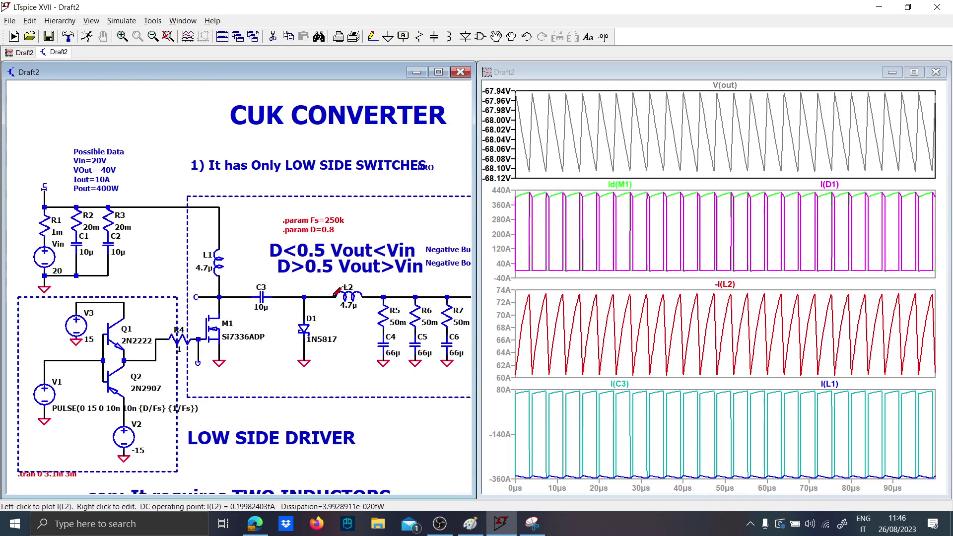
{"action": "scroll", "coordinate": [244, 272], "scroll_direction": "up", "scroll_amount": 3}
{"action": "key", "text": "l"}
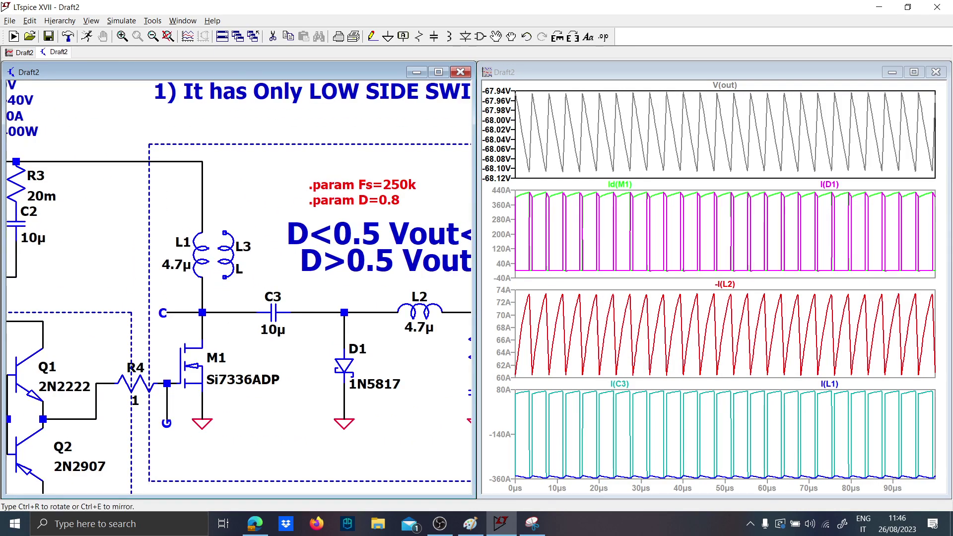
{"action": "key", "text": "Escape"}
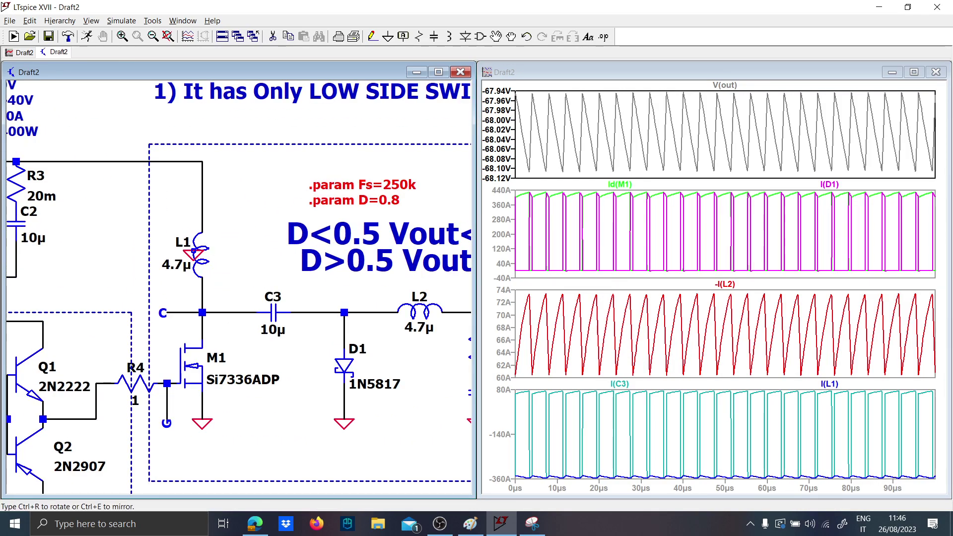
{"action": "left_click", "coordinate": [201, 254]}
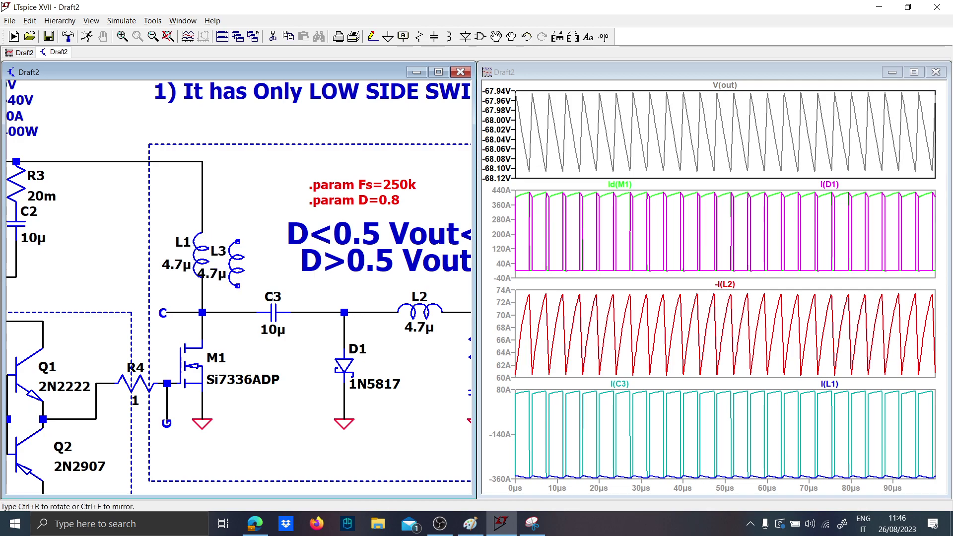
{"action": "left_click", "coordinate": [220, 277]}
Step: Wire both ends of the copied inductor to L1's ends so the two are in parallel
{"action": "key", "text": "F3"}
{"action": "left_click", "coordinate": [202, 286]}
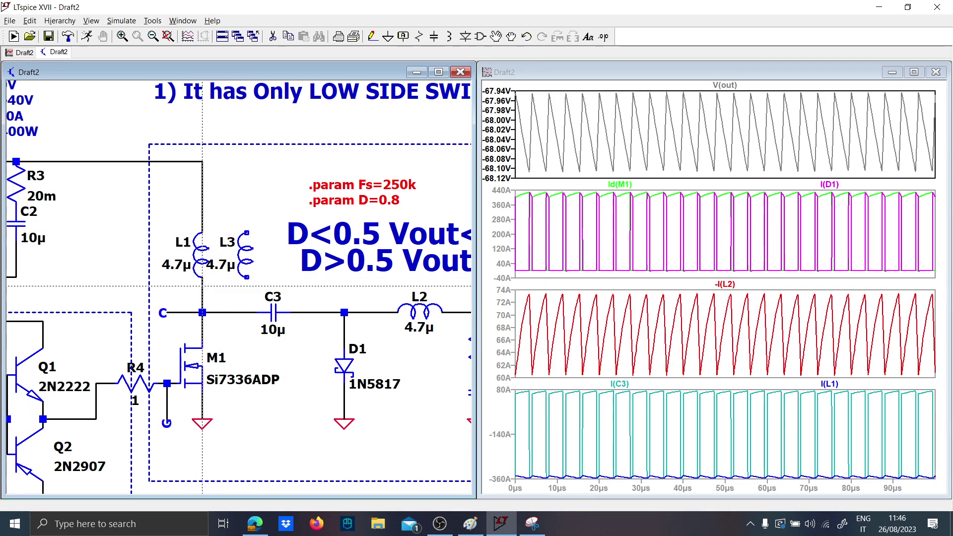
{"action": "left_click", "coordinate": [247, 277]}
{"action": "left_click", "coordinate": [246, 232]}
{"action": "left_click", "coordinate": [202, 215]}
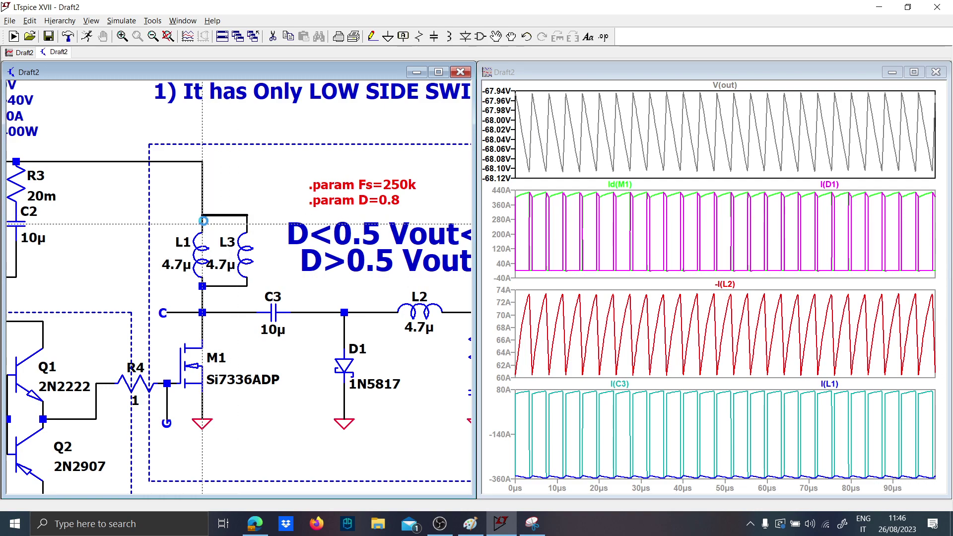
Step: Duplicate the 4.7µ inductor L2 and place the copy horizontally just below it
{"action": "left_click_drag", "start_coordinate": [358, 397], "coordinate": [141, 355]}
{"action": "key", "text": "F6"}
{"action": "left_click", "coordinate": [203, 270]}
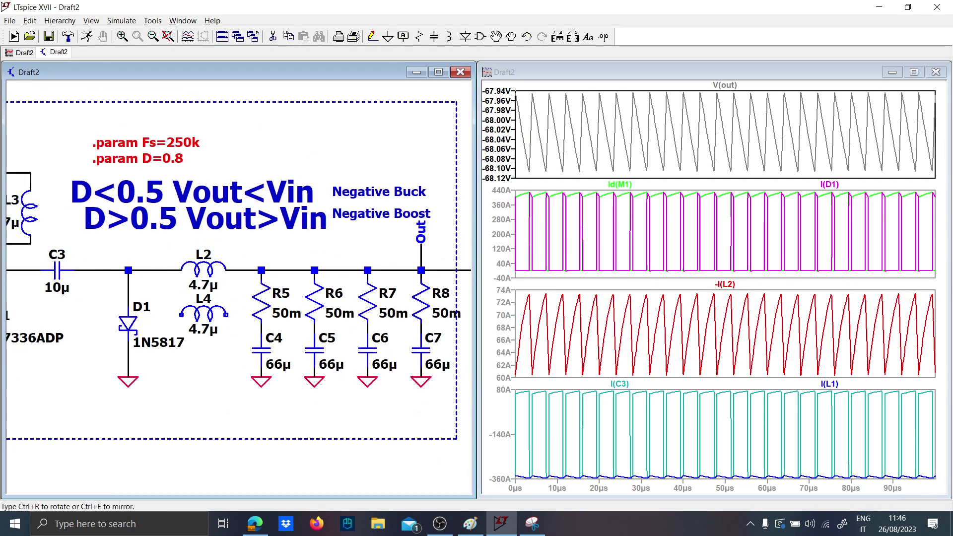
{"action": "left_click", "coordinate": [204, 320]}
Step: Wire both ends of the inductor below L2 to the output line so it is in parallel with L2
{"action": "left_click_drag", "start_coordinate": [232, 287], "coordinate": [319, 289]}
{"action": "key", "text": "F3"}
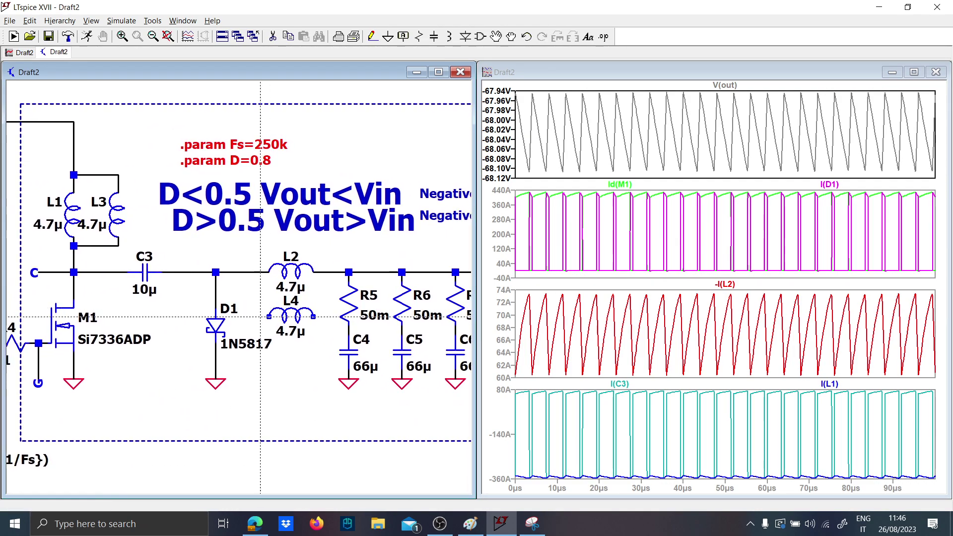
{"action": "left_click", "coordinate": [260, 316]}
{"action": "left_click", "coordinate": [260, 272]}
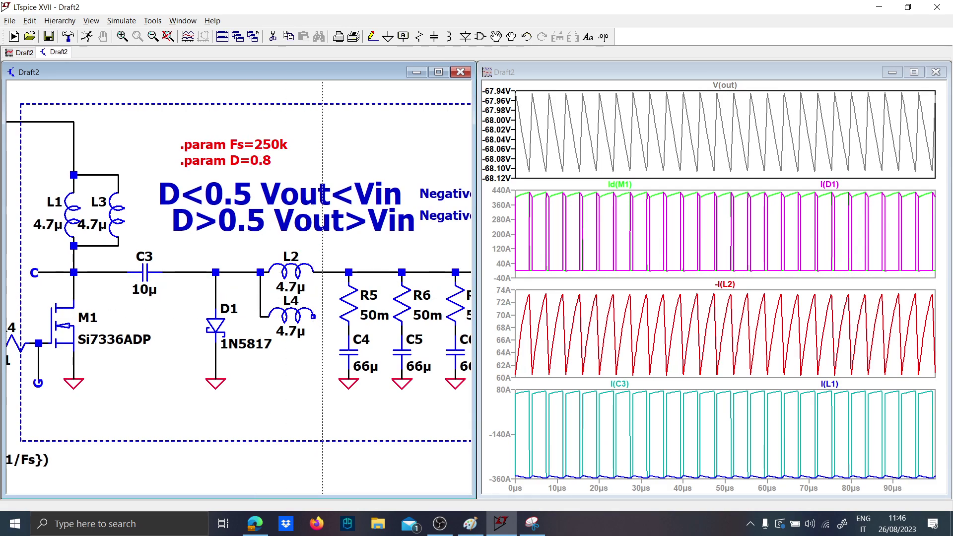
{"action": "left_click", "coordinate": [313, 316]}
{"action": "left_click", "coordinate": [323, 271]}
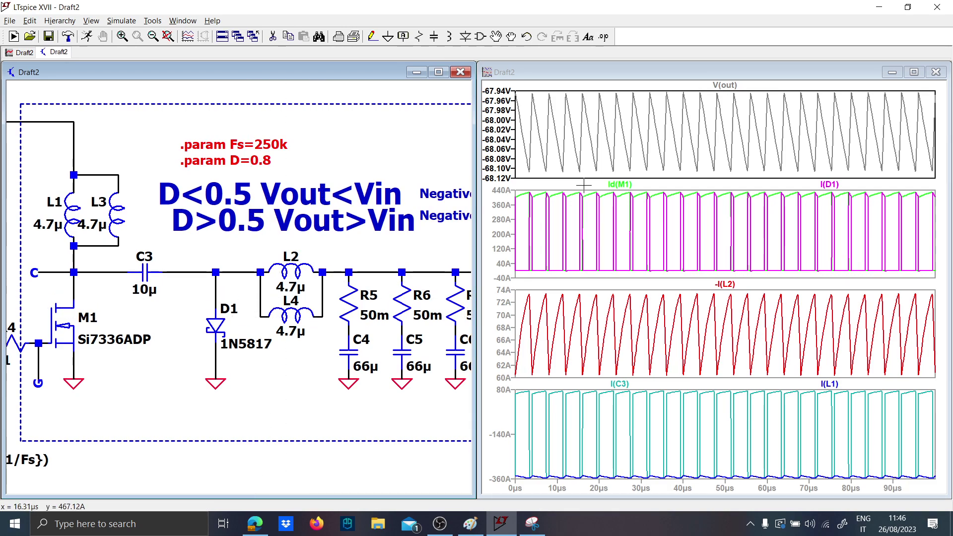
Step: Add an empty plot pane above V(out) and plot the power dissipated in load resistor R9 in it
{"action": "right_click", "coordinate": [583, 160]}
{"action": "left_click", "coordinate": [611, 222]}
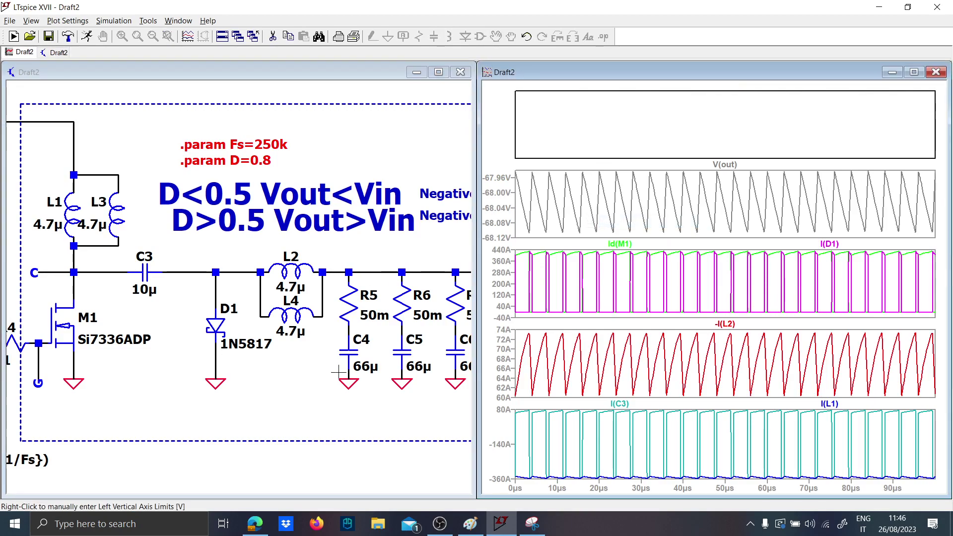
{"action": "left_click_drag", "start_coordinate": [294, 427], "coordinate": [187, 381]}
{"action": "left_click_drag", "start_coordinate": [397, 325], "coordinate": [121, 304]}
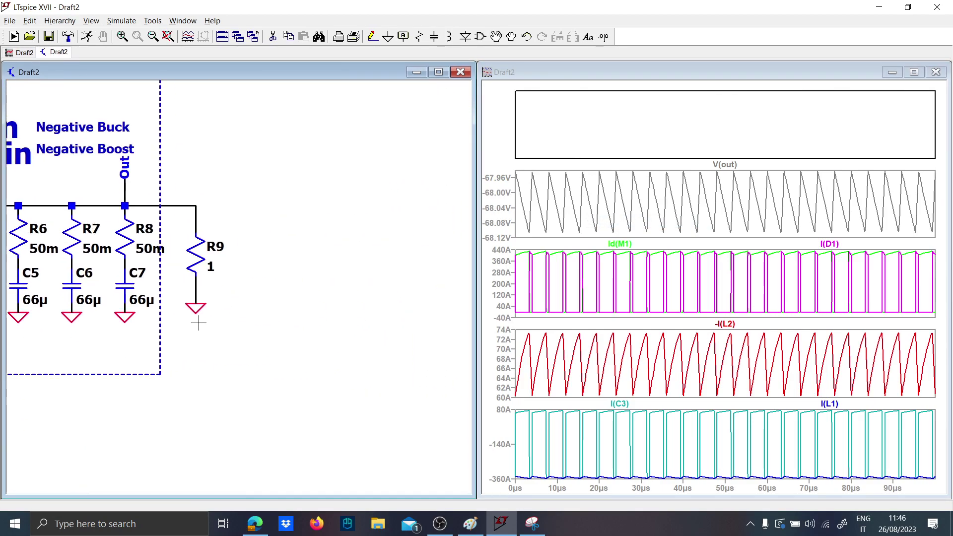
{"action": "left_click", "coordinate": [196, 256], "text": "alt"}
Step: Rerun the simulation with the paralleled inductors
{"action": "left_click_drag", "start_coordinate": [167, 279], "coordinate": [404, 329]}
{"action": "scroll", "coordinate": [403, 329], "scroll_direction": "down", "scroll_amount": 1}
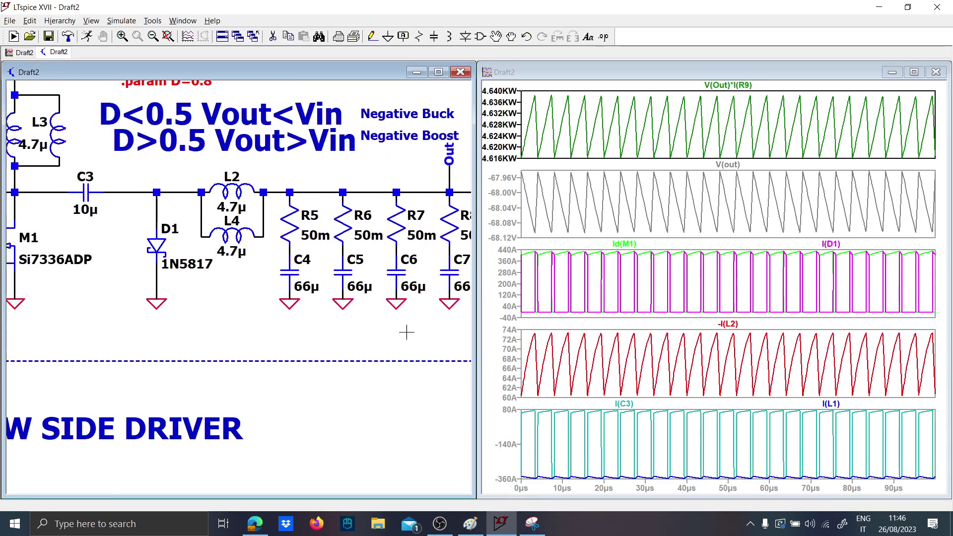
{"action": "scroll", "coordinate": [288, 315], "scroll_direction": "up", "scroll_amount": 1}
{"action": "key", "text": "ctrl+r"}
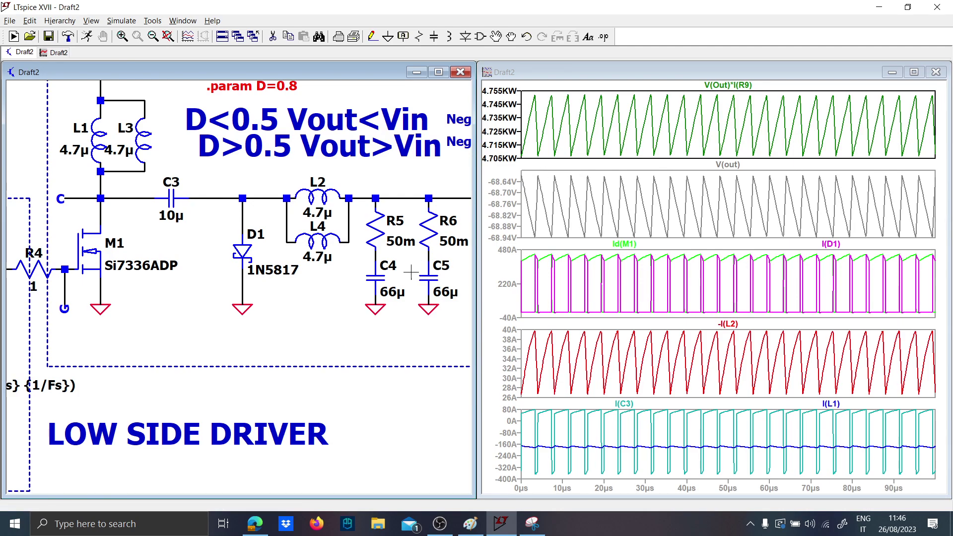
Step: Replace the R9 power trace with M1's drain current and zoom the waveforms to the 0–20 µs range
{"action": "left_click_drag", "start_coordinate": [369, 323], "coordinate": [290, 350]}
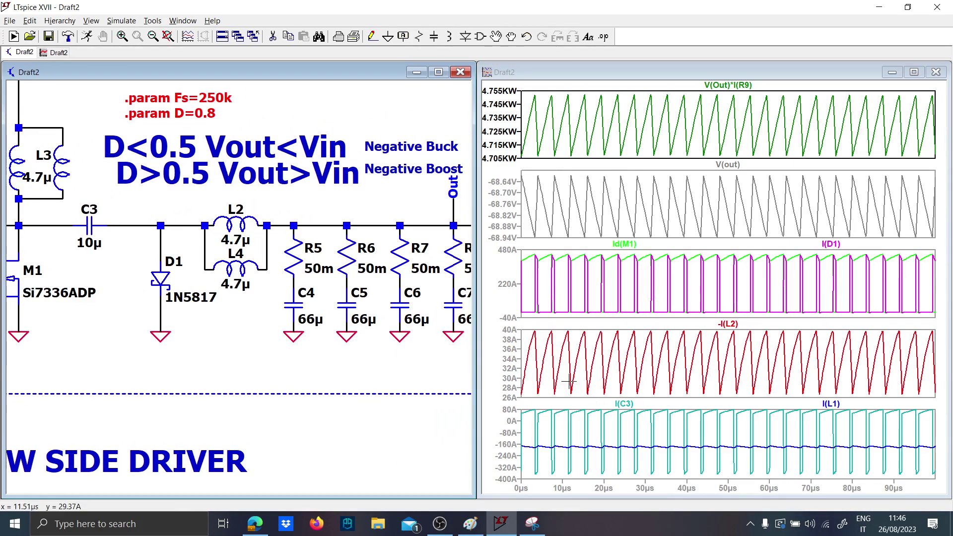
{"action": "left_click_drag", "start_coordinate": [344, 366], "coordinate": [457, 406]}
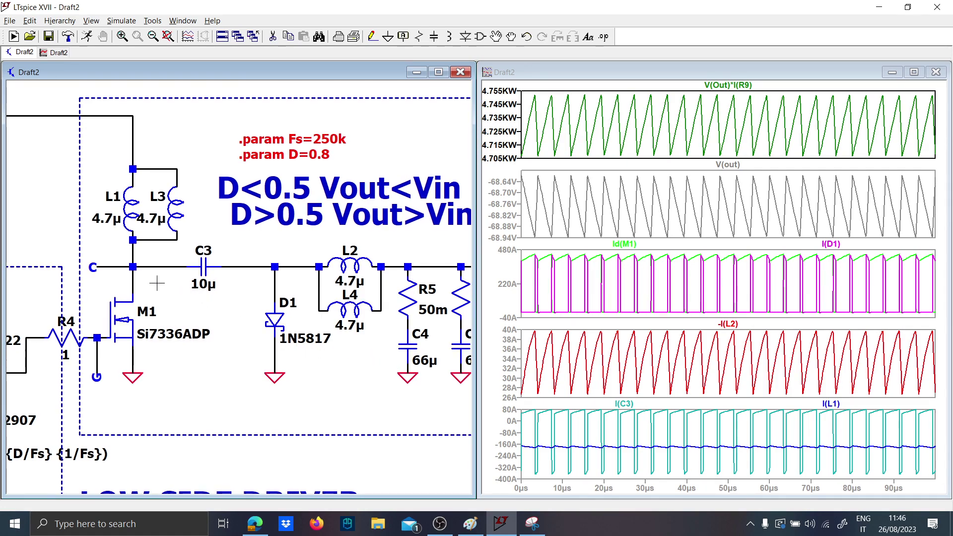
{"action": "left_click", "coordinate": [133, 298]}
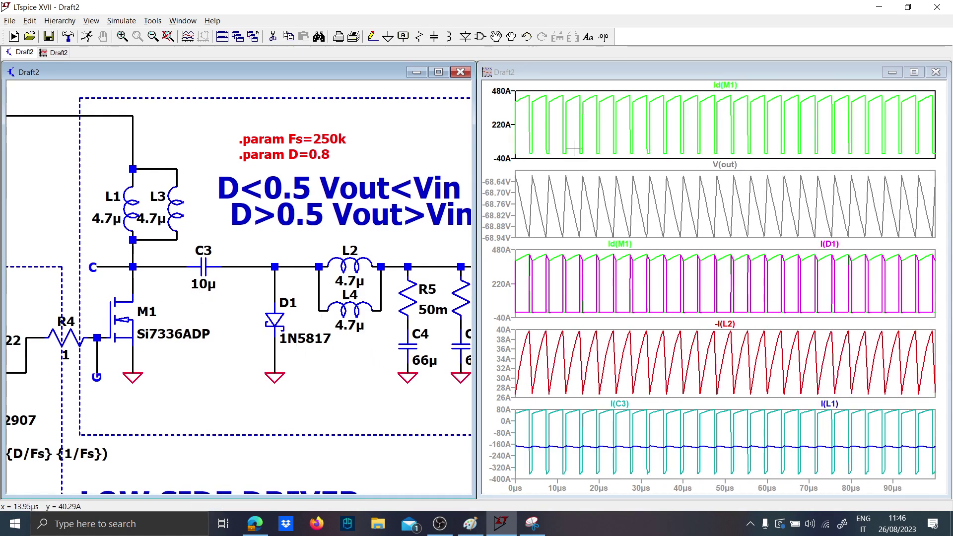
{"action": "left_click_drag", "start_coordinate": [598, 153], "coordinate": [511, 89]}
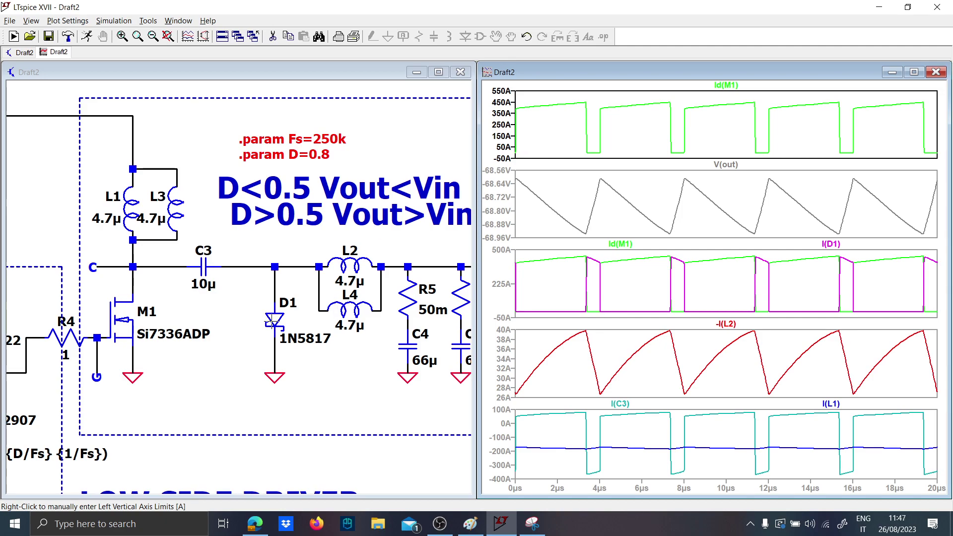
{"action": "scroll", "coordinate": [253, 361], "scroll_direction": "down", "scroll_amount": 4}
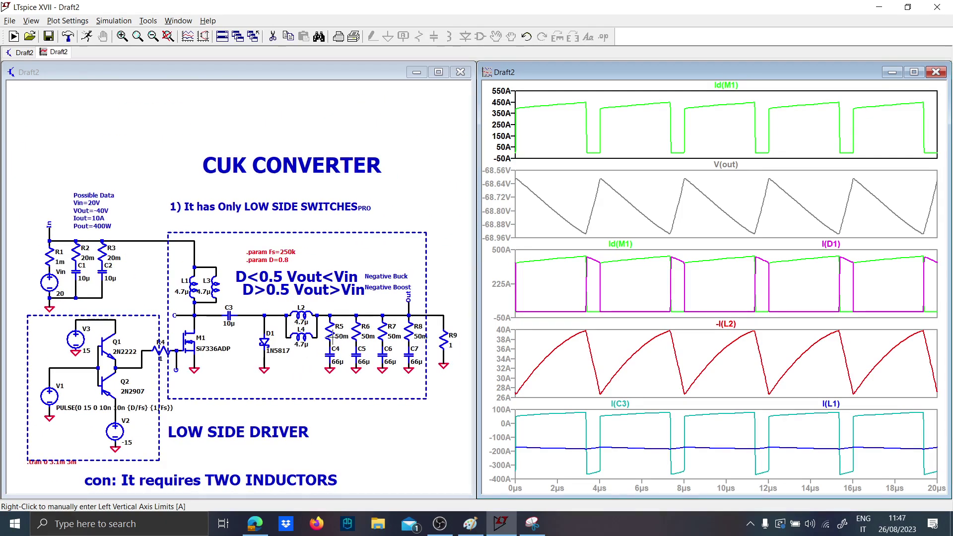
{"action": "left_click", "coordinate": [411, 147]}
{"action": "scroll", "coordinate": [392, 194], "scroll_direction": "up", "scroll_amount": 1}
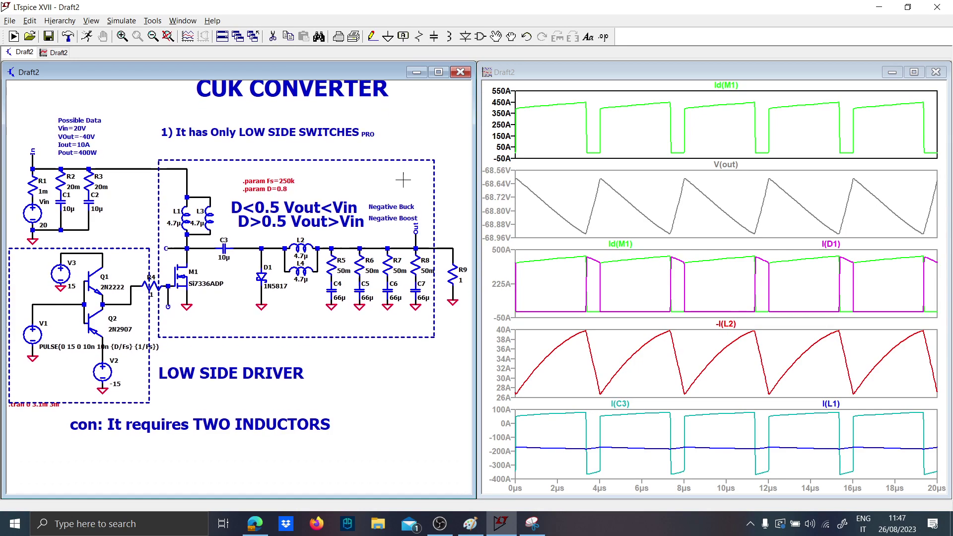